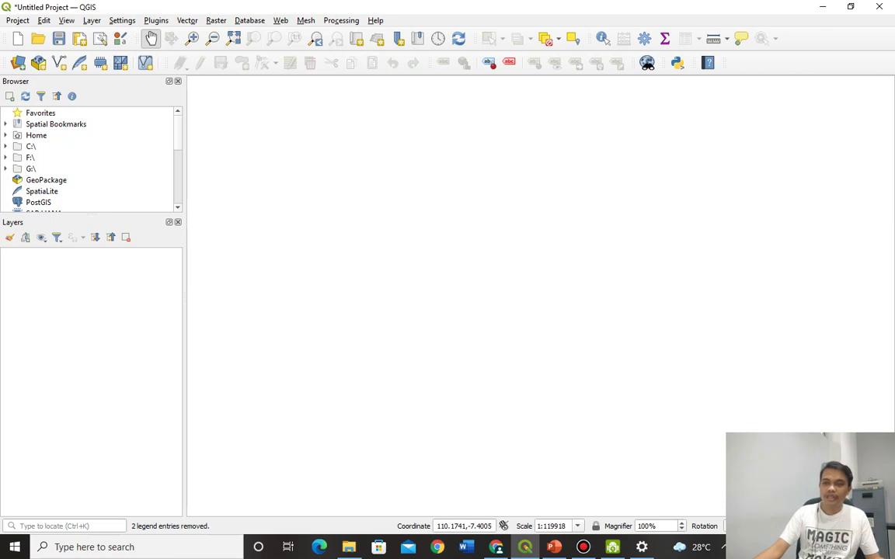
# Step: Enlarge the Browser panel by lowering its boundary with the Layers panel
pyautogui.moveTo(91, 216); pyautogui.dragTo(90, 264)
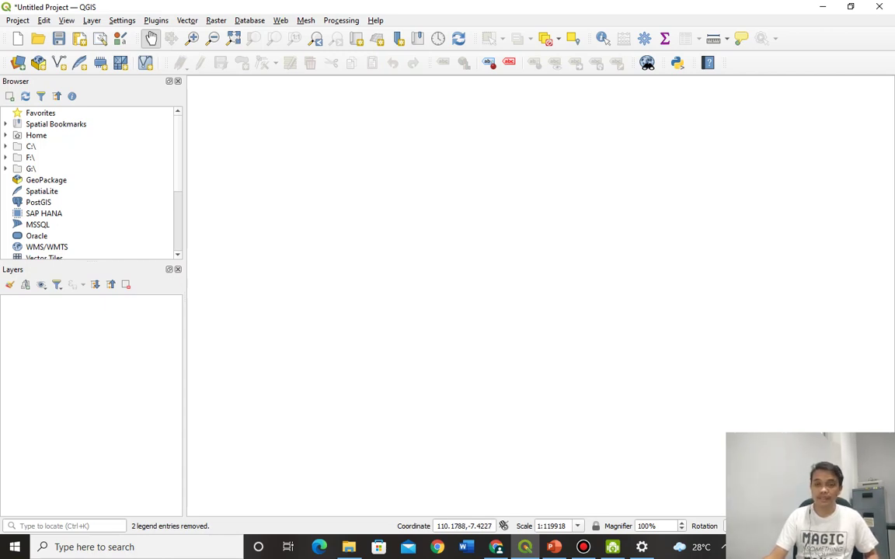
pyautogui.click(583, 547)
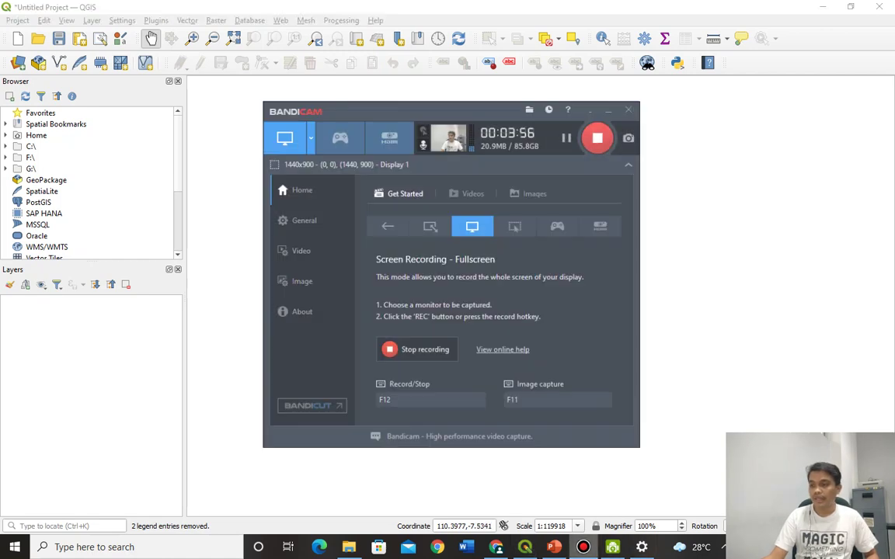
pyautogui.click(583, 547)
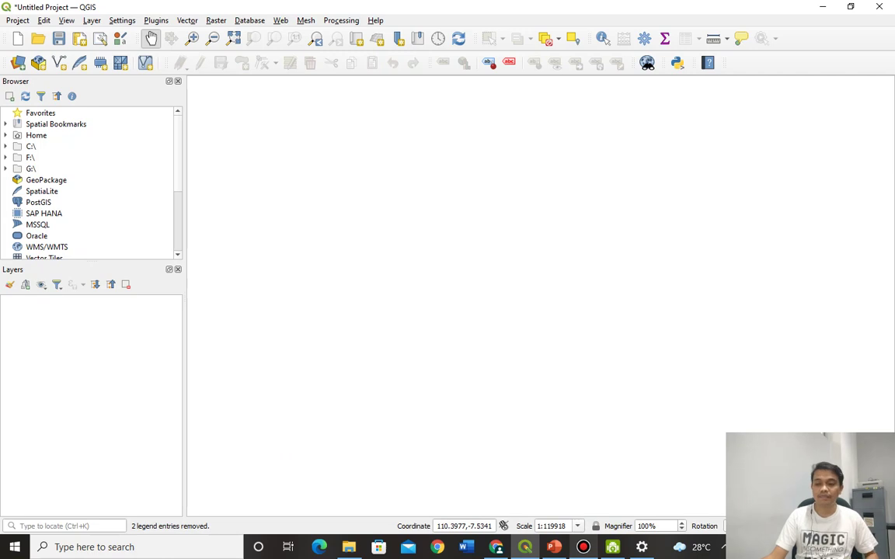
# Step: Add Kecamatan_KotaSalatiga.geojson from the 5. Disolving folder to the QGIS map as a layer
pyautogui.click(349, 547)
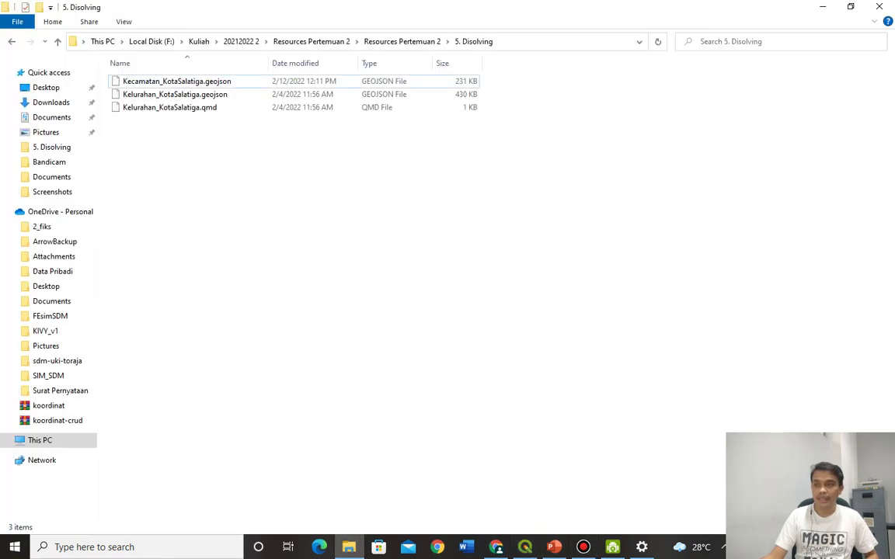
pyautogui.click(402, 42)
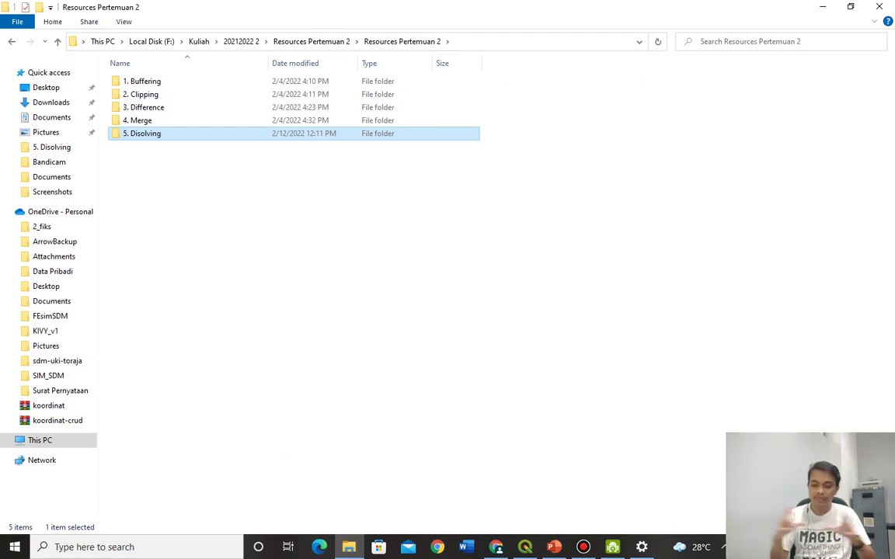
pyautogui.press('Return')
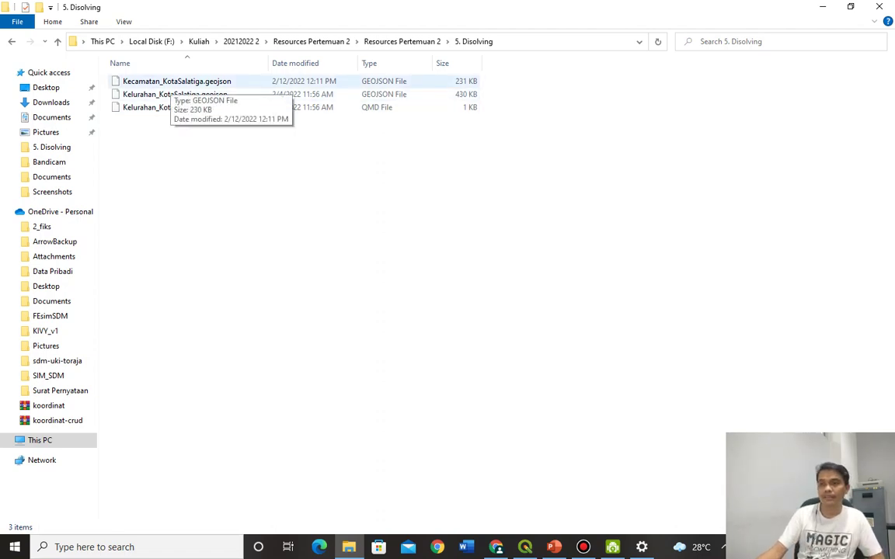
pyautogui.moveTo(175, 84)
pyautogui.mouseDown()
pyautogui.moveTo(498, 134)
pyautogui.moveTo(505, 466)
pyautogui.moveTo(526, 544)
pyautogui.moveTo(469, 300)
pyautogui.mouseUp()
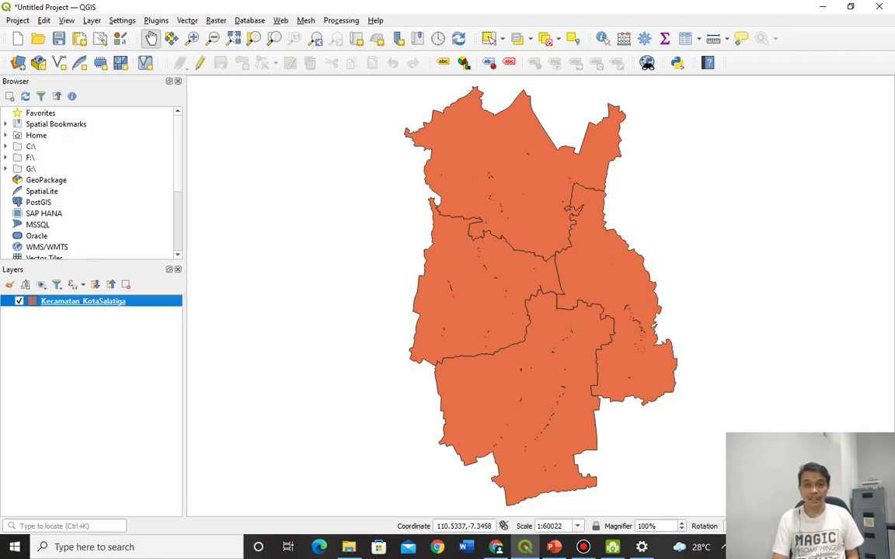
pyautogui.click(583, 547)
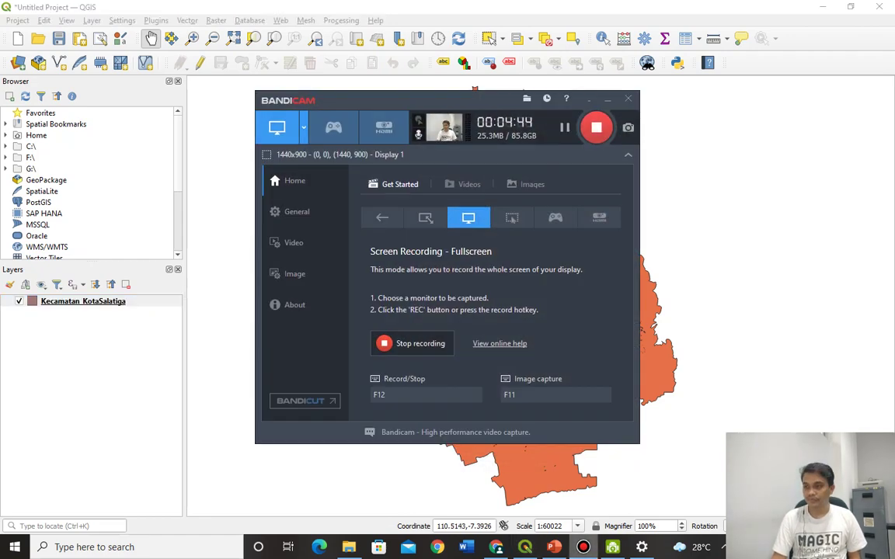
pyautogui.click(583, 547)
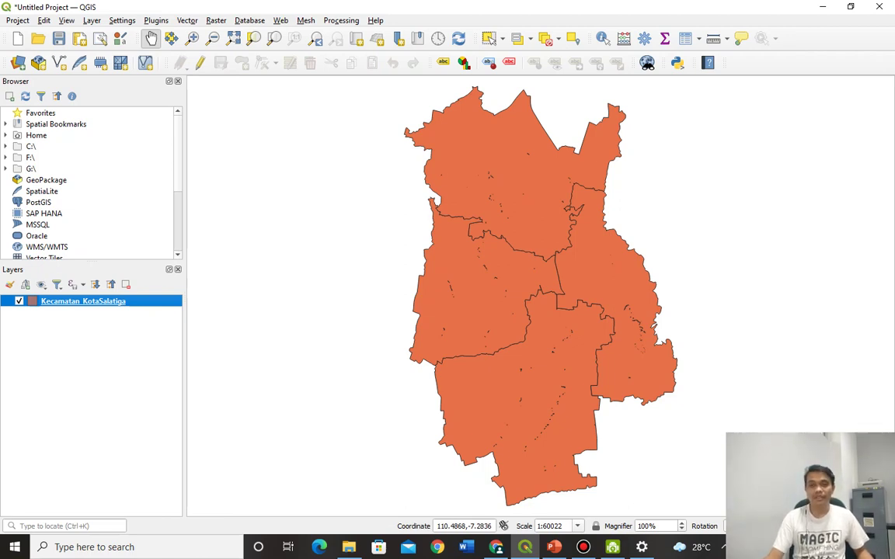
pyautogui.rightClick(67, 301)
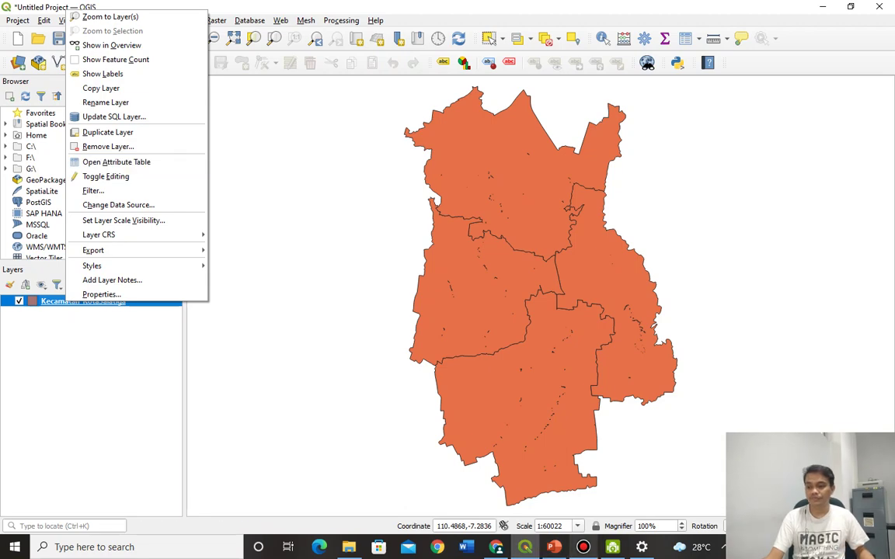
pyautogui.hotkey('alt', 'Tab')
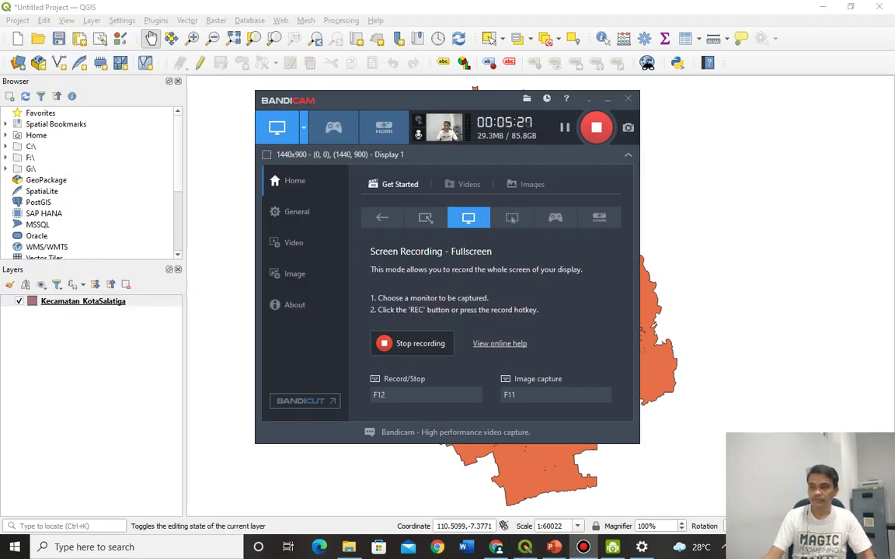
pyautogui.hotkey('alt', 'Tab')
# Step: Open the attribute table of the Kecamatan_KotaSalatiga layer and widen the KECAMATAN column to show the full district names
pyautogui.click(82, 301)
pyautogui.rightClick(81, 301)
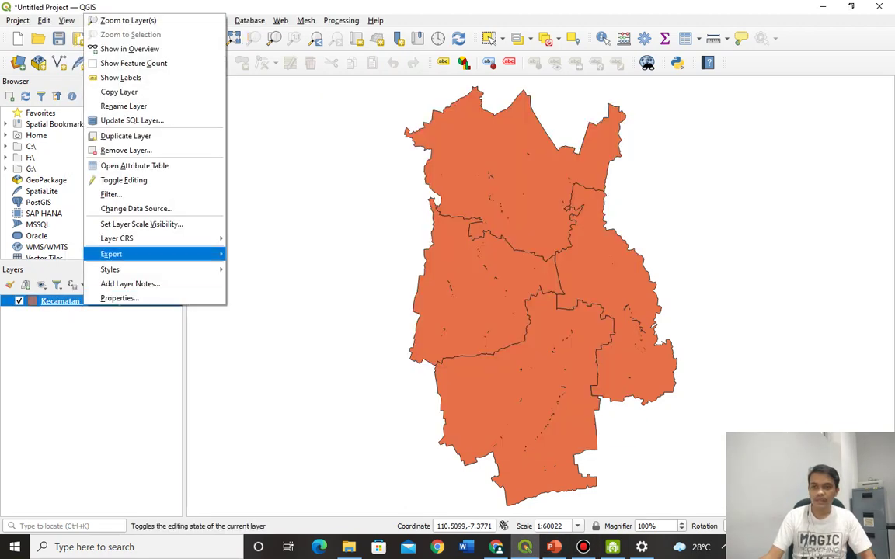
pyautogui.click(133, 166)
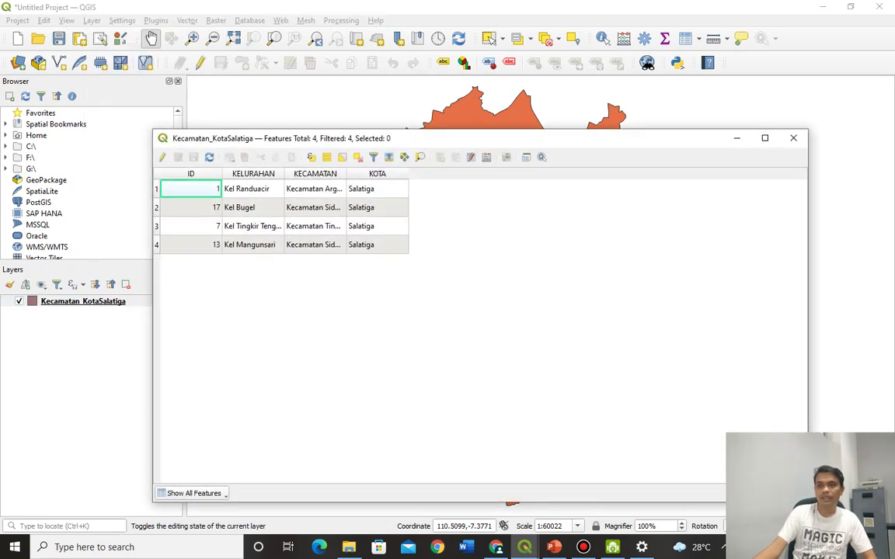
pyautogui.moveTo(477, 140); pyautogui.dragTo(502, 211)
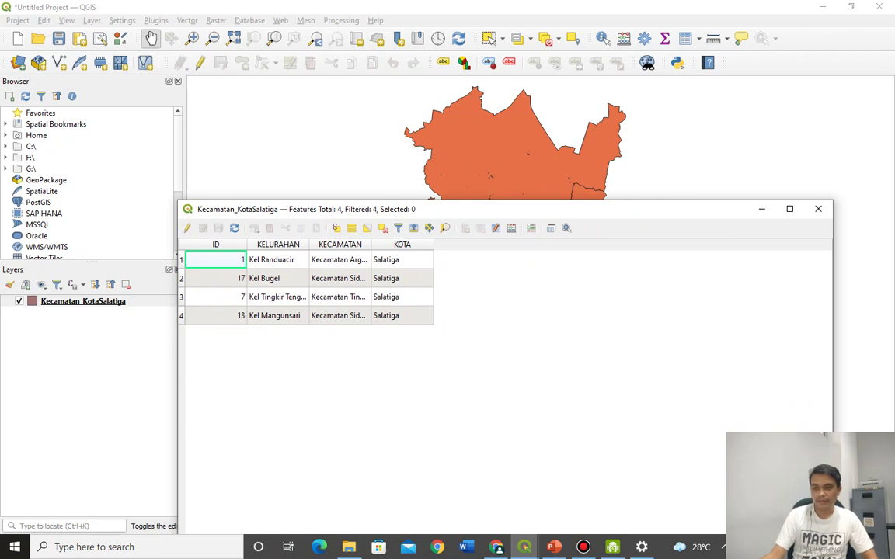
pyautogui.moveTo(370, 244); pyautogui.dragTo(455, 244)
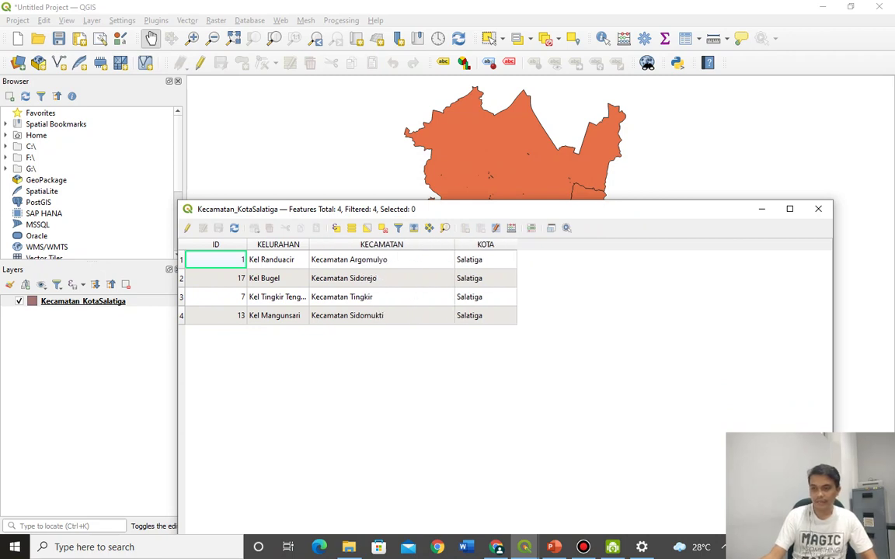
pyautogui.moveTo(370, 214); pyautogui.dragTo(298, 202)
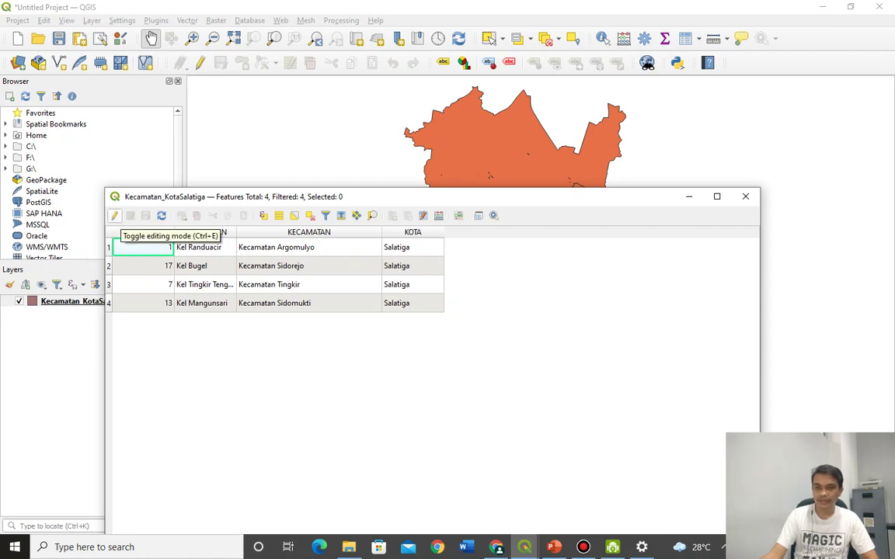
# Step: Delete the KELURAHAN field from the Kecamatan_KotaSalatiga attribute table and save the layer edits
pyautogui.click(114, 216)
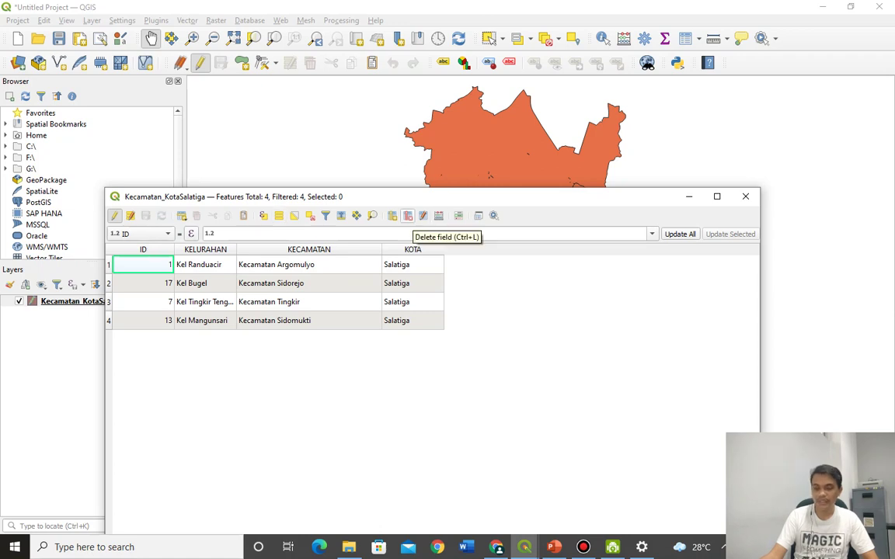
pyautogui.click(408, 216)
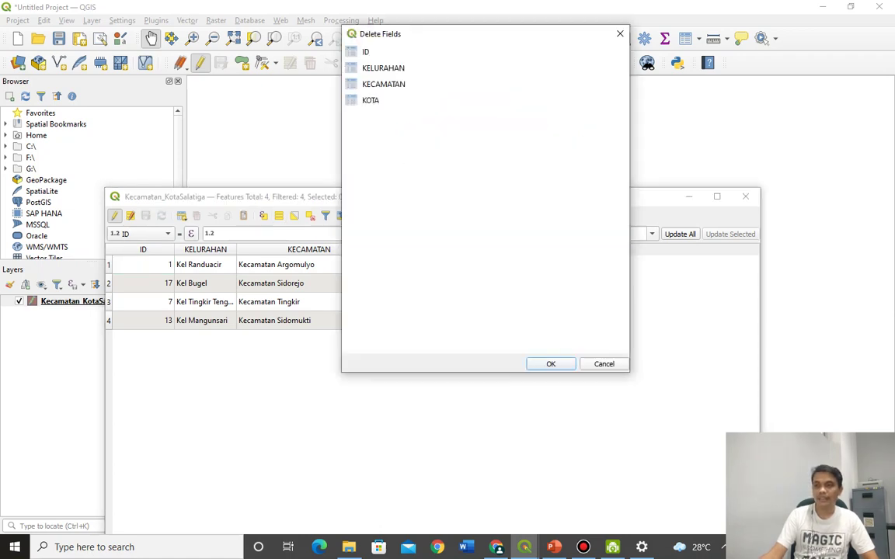
pyautogui.click(383, 67)
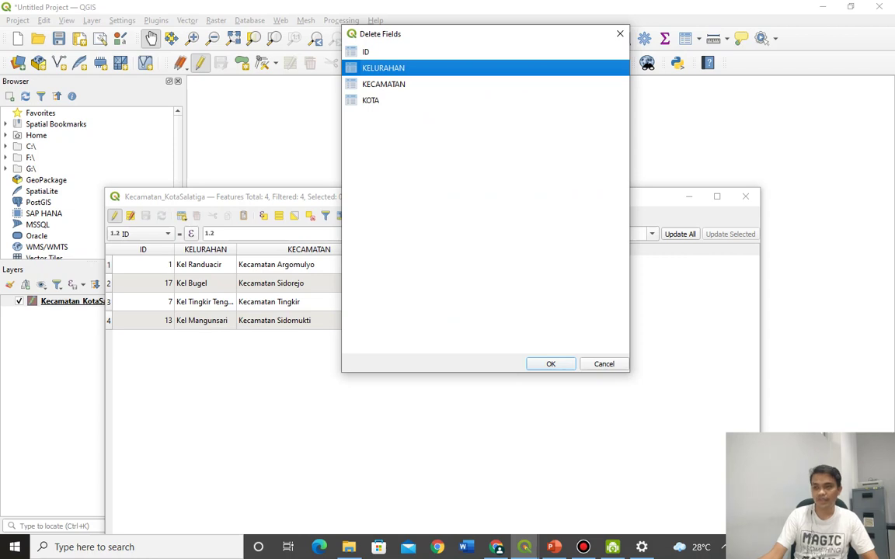
pyautogui.press('Return')
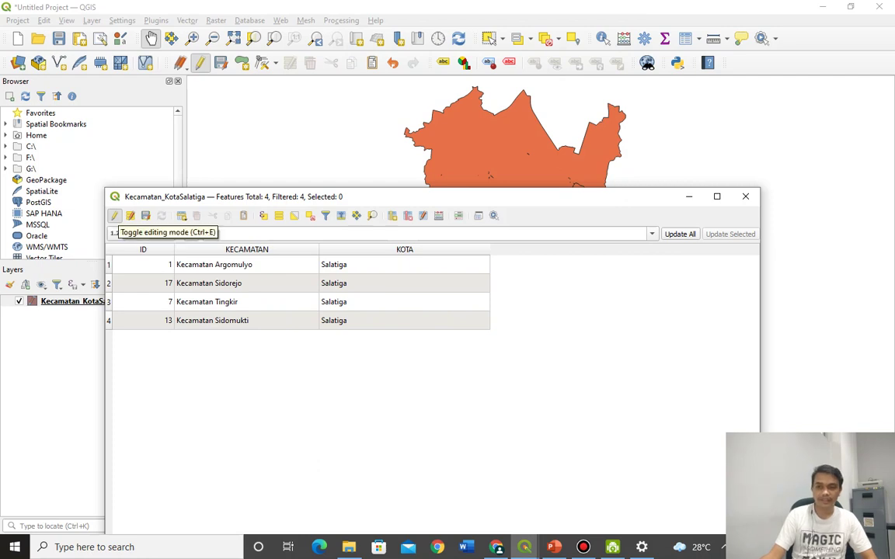
pyautogui.click(114, 216)
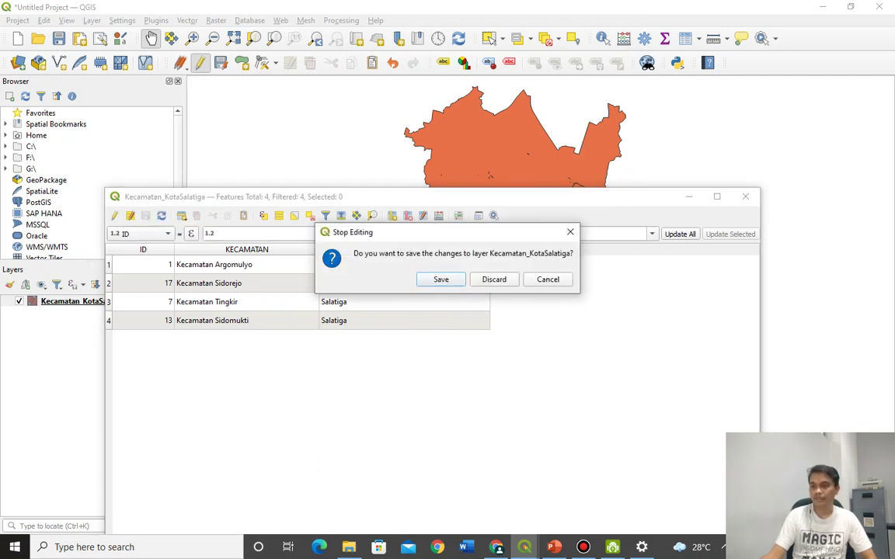
pyautogui.press('Return')
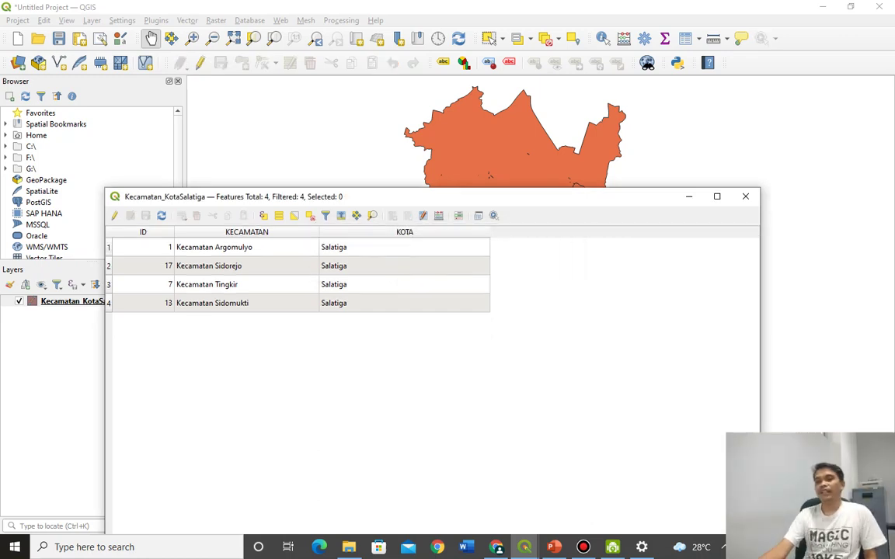
pyautogui.moveTo(392, 197); pyautogui.dragTo(447, 354)
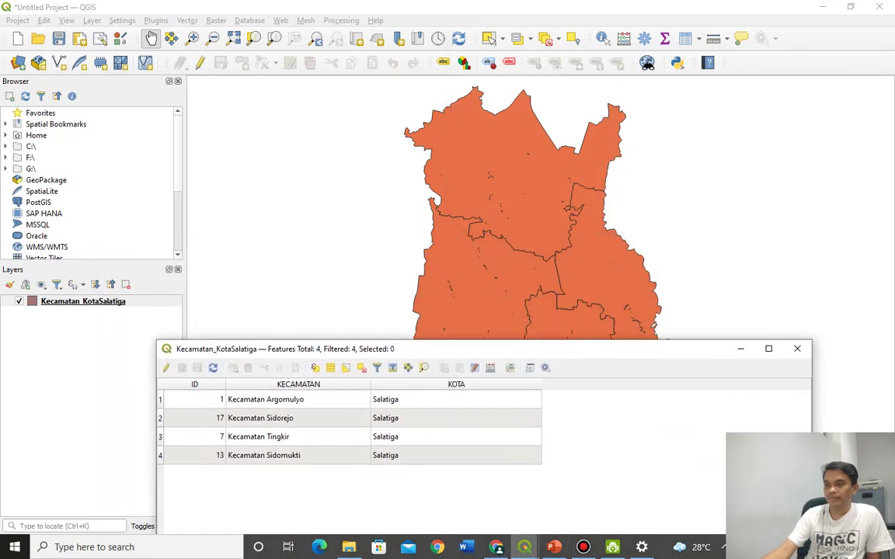
pyautogui.moveTo(544, 348); pyautogui.dragTo(579, 210)
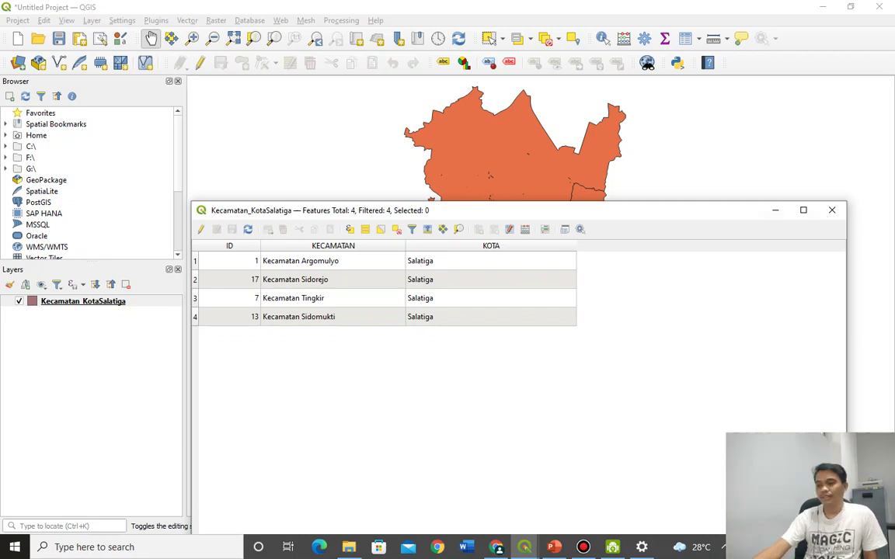
# Step: Review the Latar Belakang slide in PowerPoint, then return to QGIS and close the attribute table
pyautogui.click(554, 547)
pyautogui.click(80, 221)
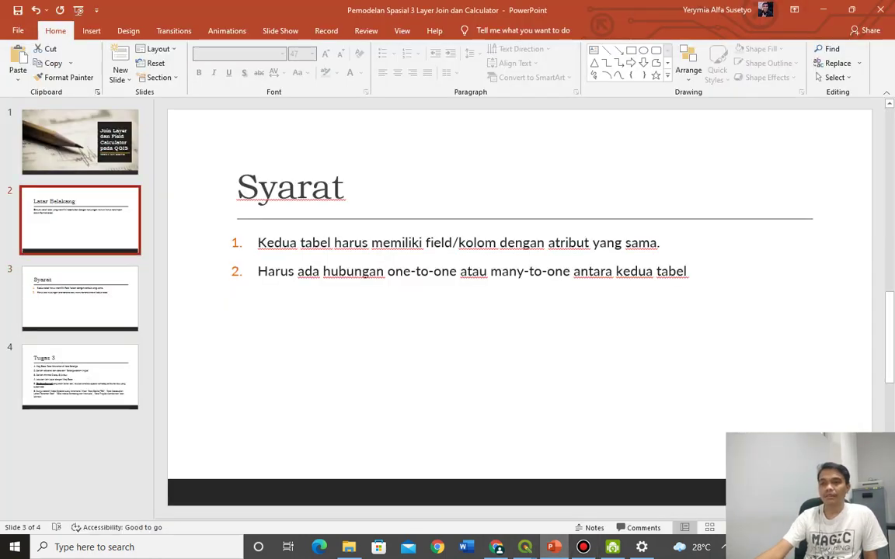
pyautogui.moveTo(285, 243); pyautogui.dragTo(625, 242)
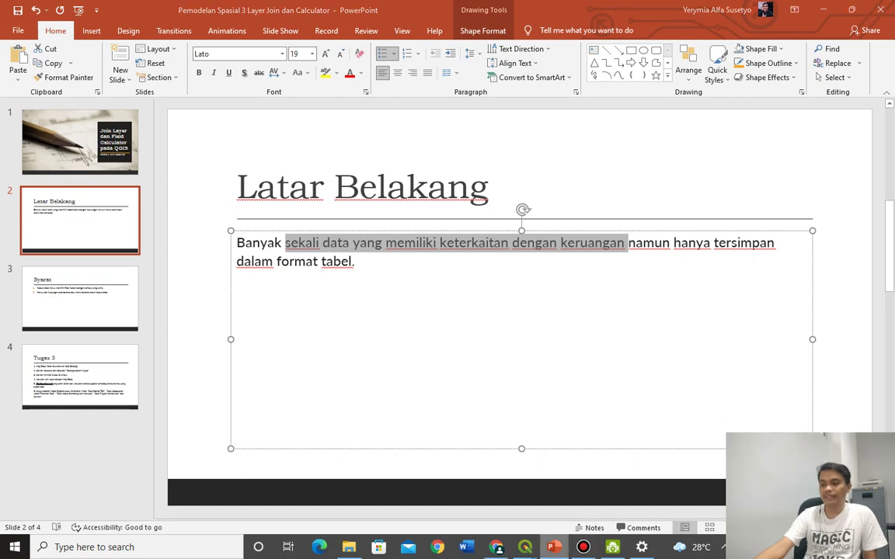
pyautogui.click(525, 547)
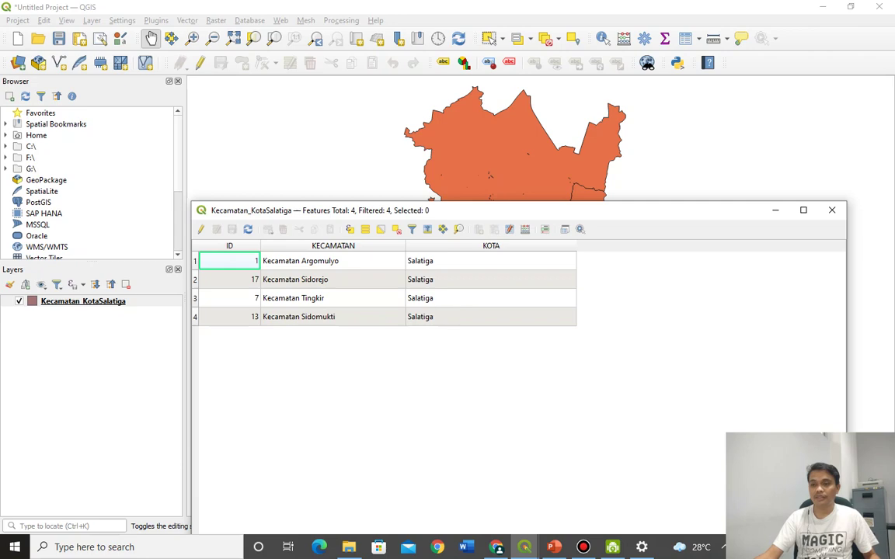
pyautogui.press('Escape')
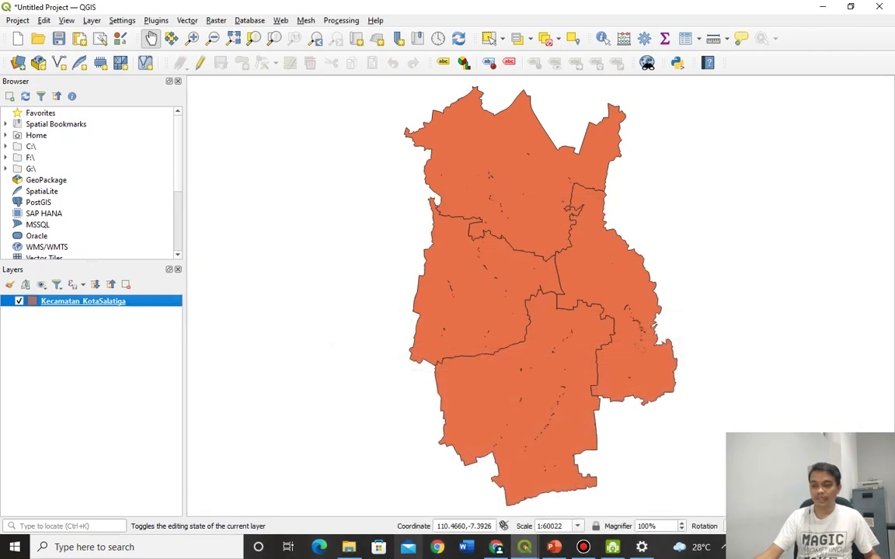
# Step: Switch to Google Chrome and open a browser window with the Orang 1 profile
pyautogui.click(437, 547)
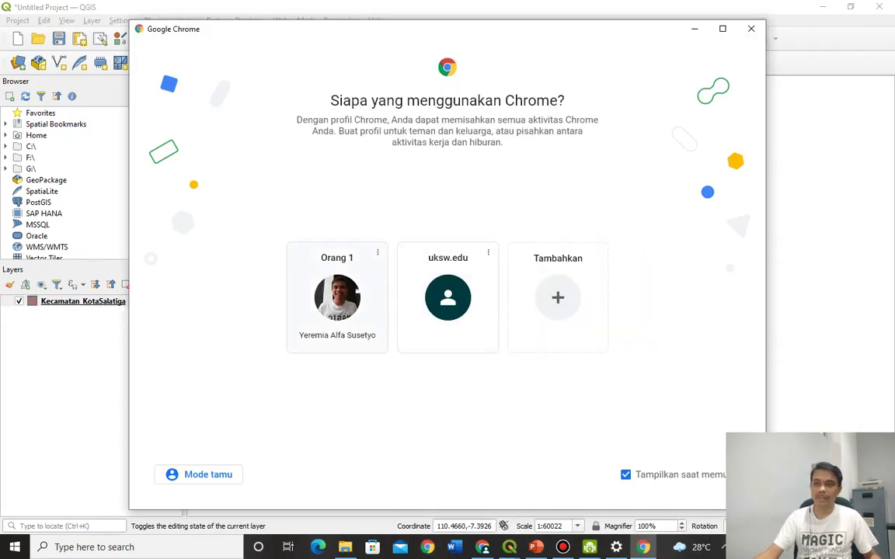
pyautogui.click(295, 267)
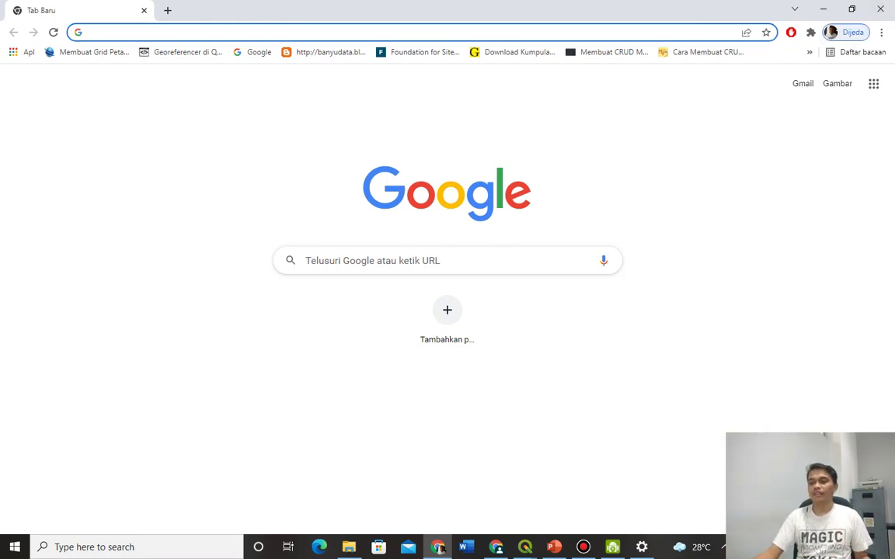
pyautogui.click(583, 547)
pyautogui.click(439, 547)
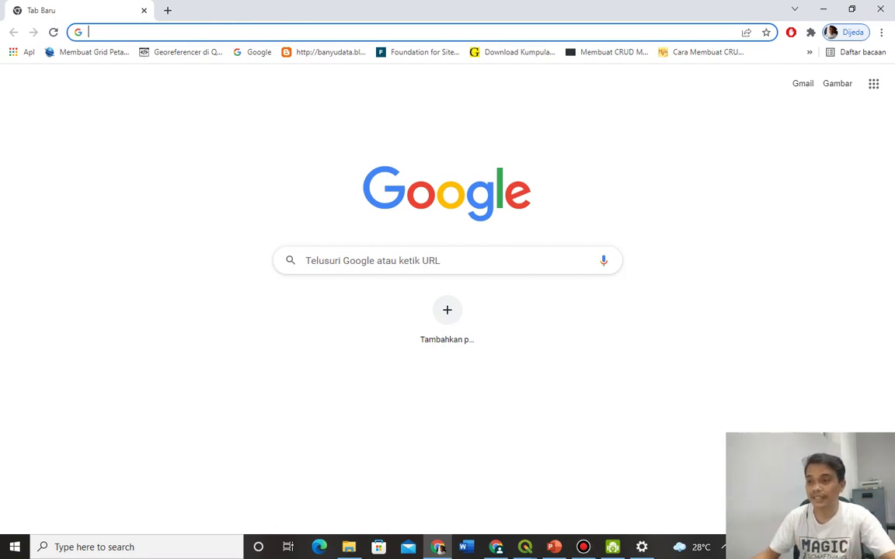
# Step: Search Google for "kota salatiga dalam angka 2021"
pyautogui.click(373, 261)
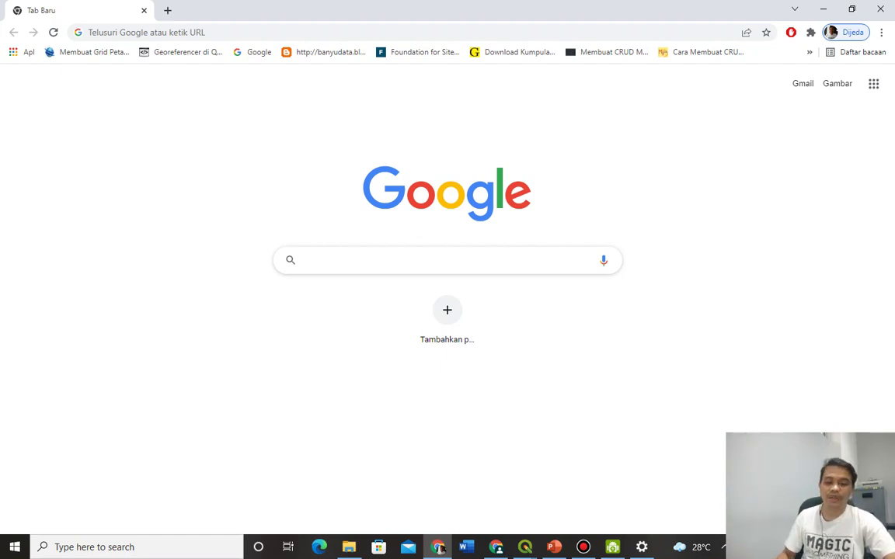
pyautogui.write('salat')
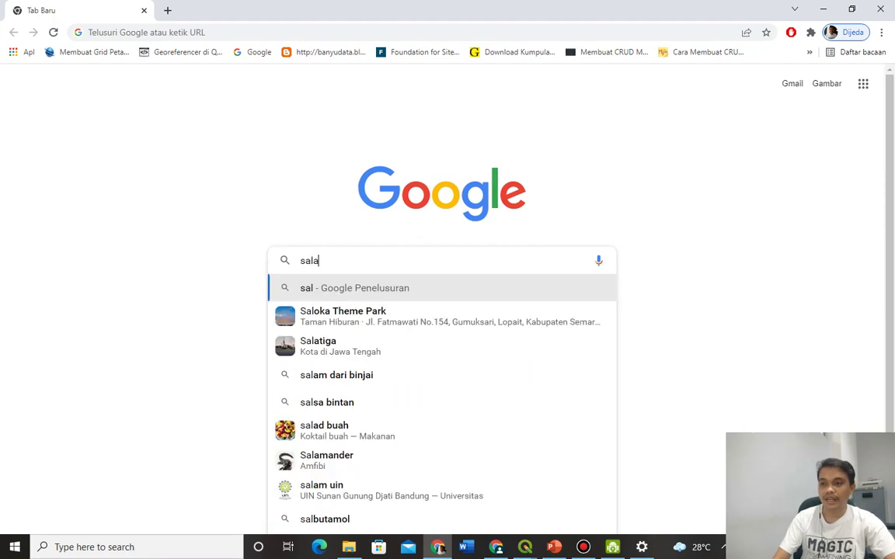
pyautogui.press('BackSpace')
pyautogui.press('BackSpace')
pyautogui.press('BackSpace')
pyautogui.press('BackSpace')
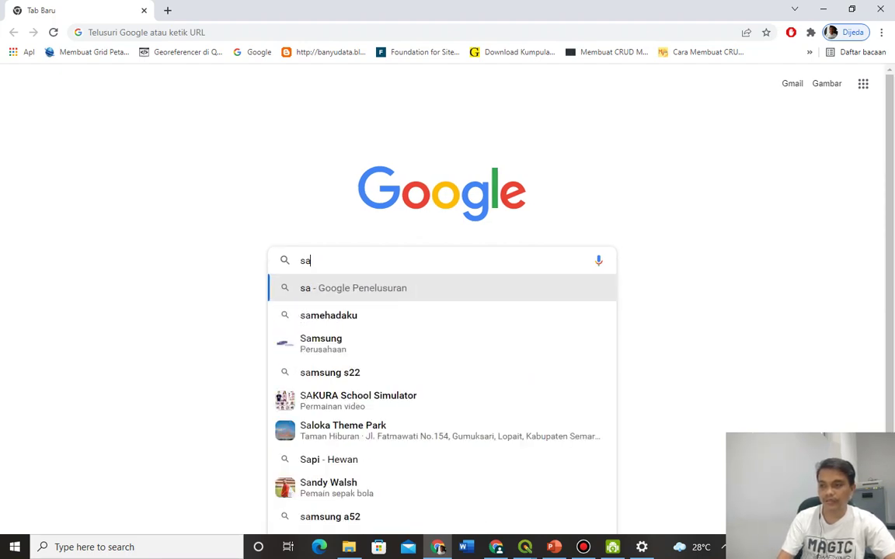
pyautogui.write('kota salatiga')
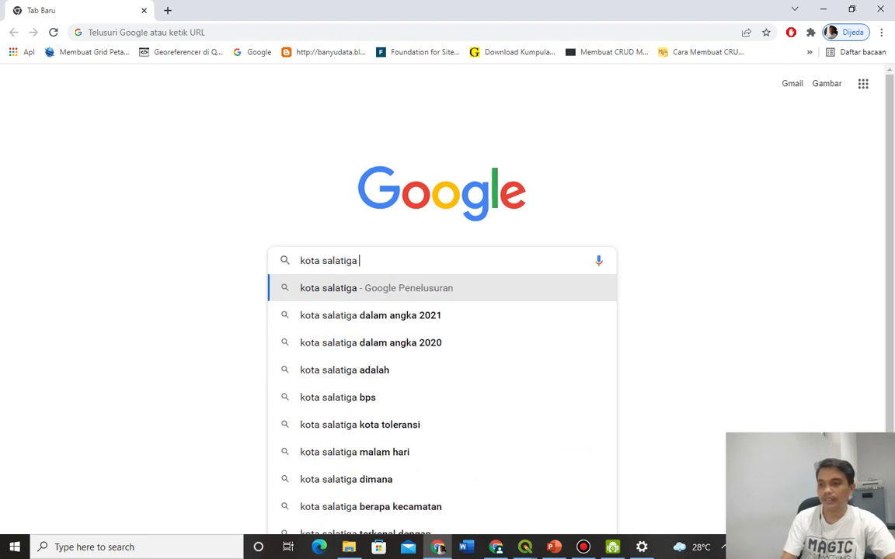
pyautogui.press('Down')
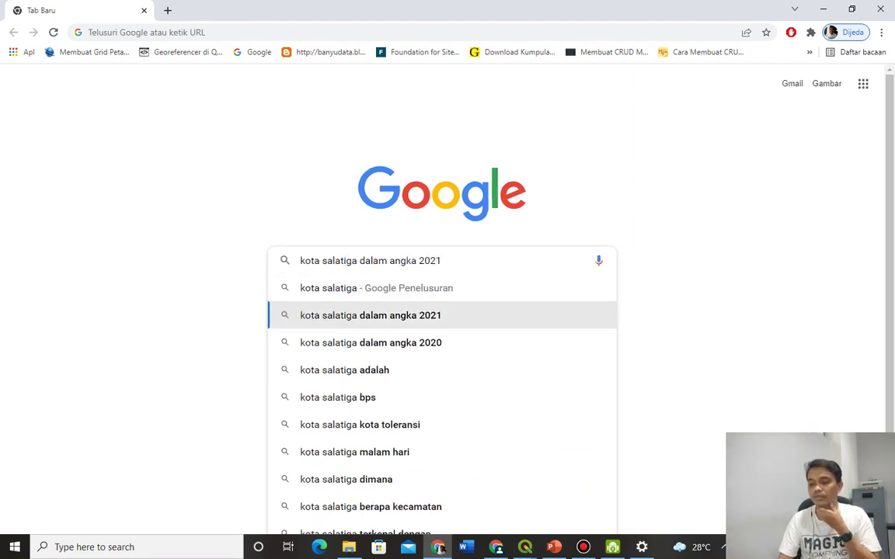
pyautogui.press('Return')
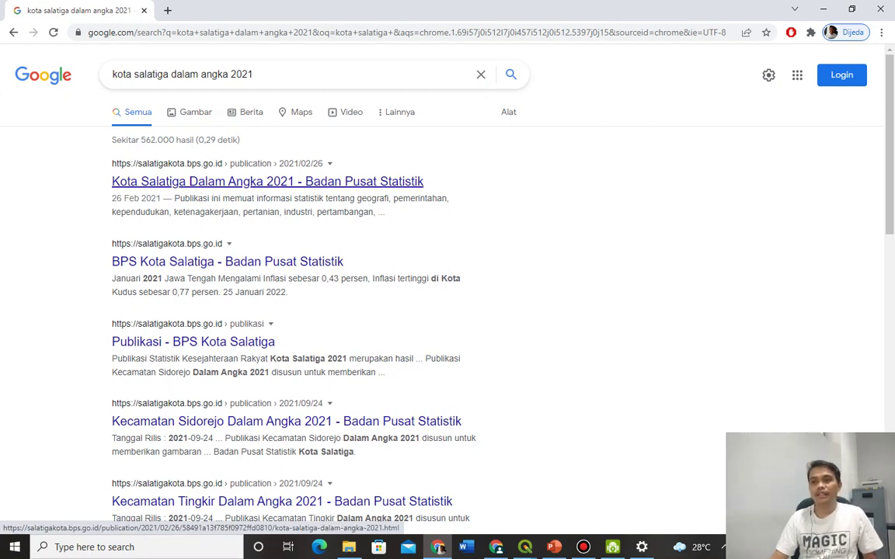
# Step: Open the Badan Pusat Statistik page of Kota Salatiga Dalam Angka 2021, dismiss the announcement and request the publication's download
pyautogui.click(257, 181)
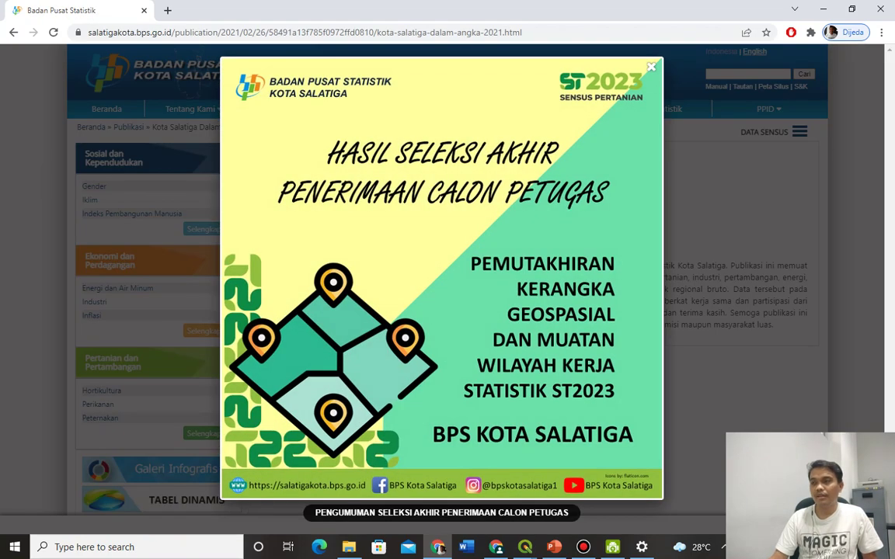
pyautogui.click(651, 67)
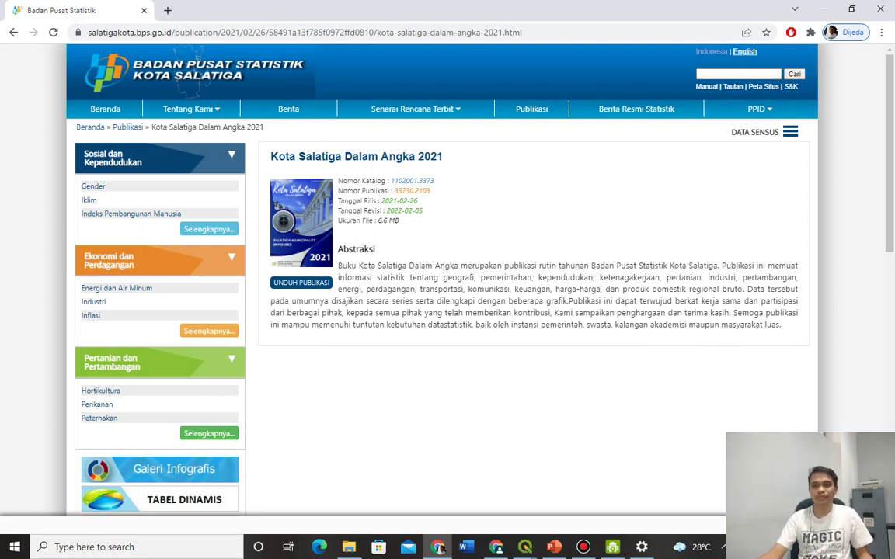
pyautogui.click(301, 282)
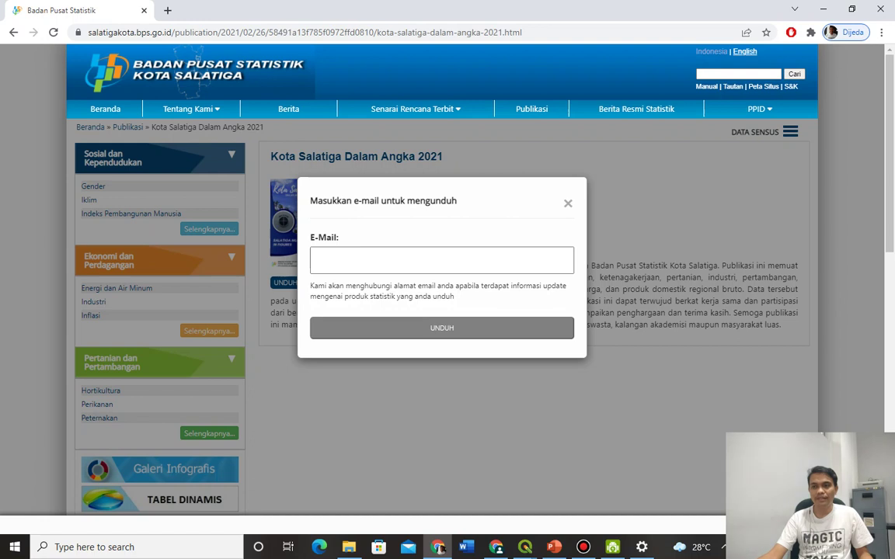
# Step: Enter the e-mail address in the download form, download the publication and look over its cover
pyautogui.click(435, 260)
pyautogui.write('yere')
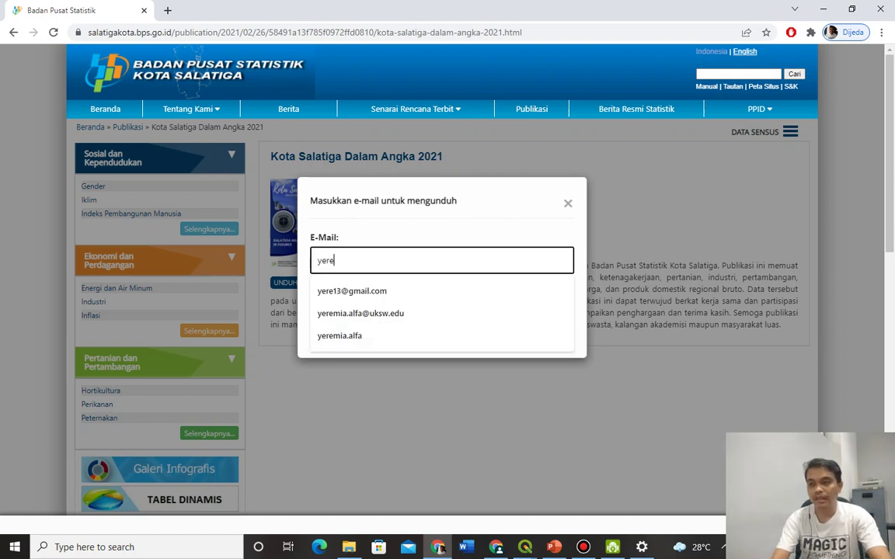
pyautogui.write('13')
pyautogui.press('Down')
pyautogui.press('Tab')
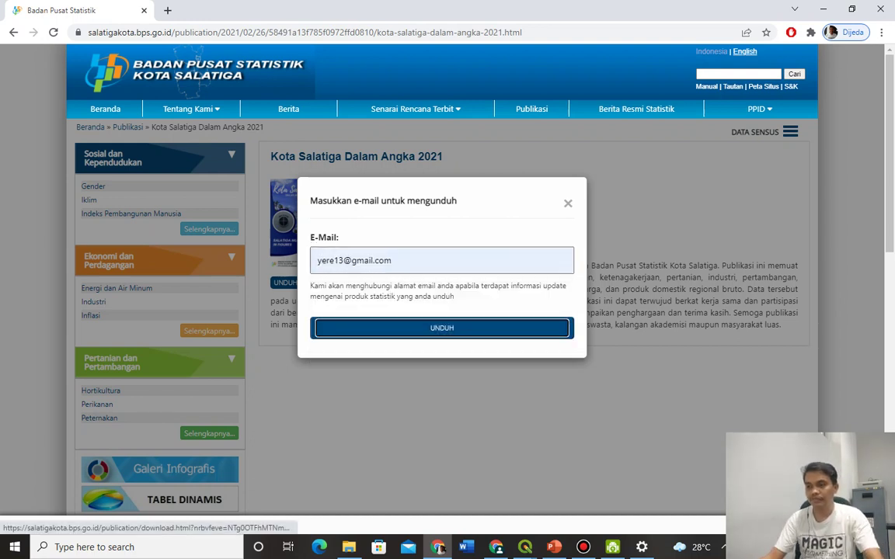
pyautogui.press('Return')
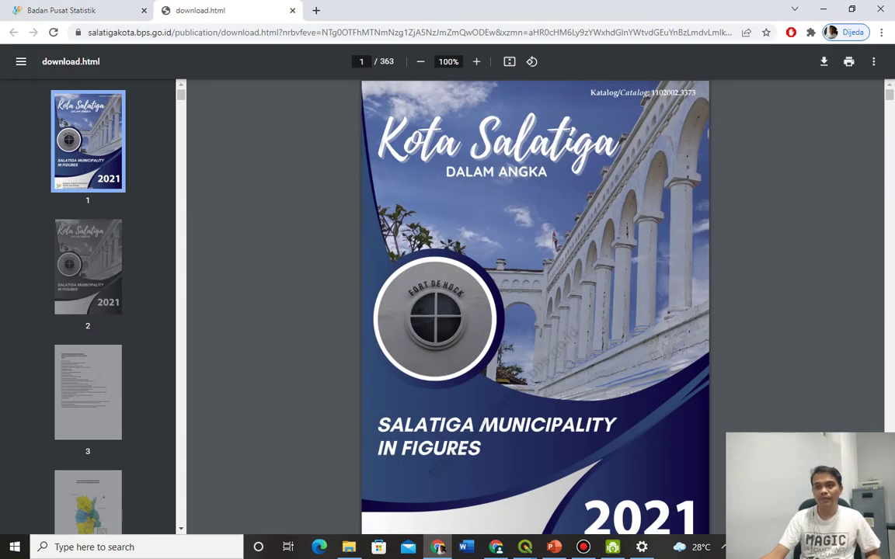
pyautogui.scroll(-1, 535, 310)
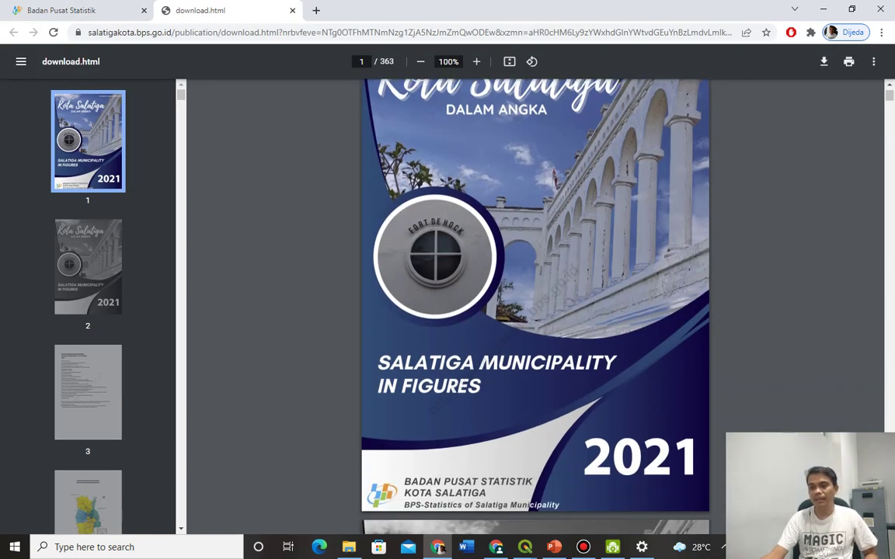
pyautogui.scroll(1, 535, 311)
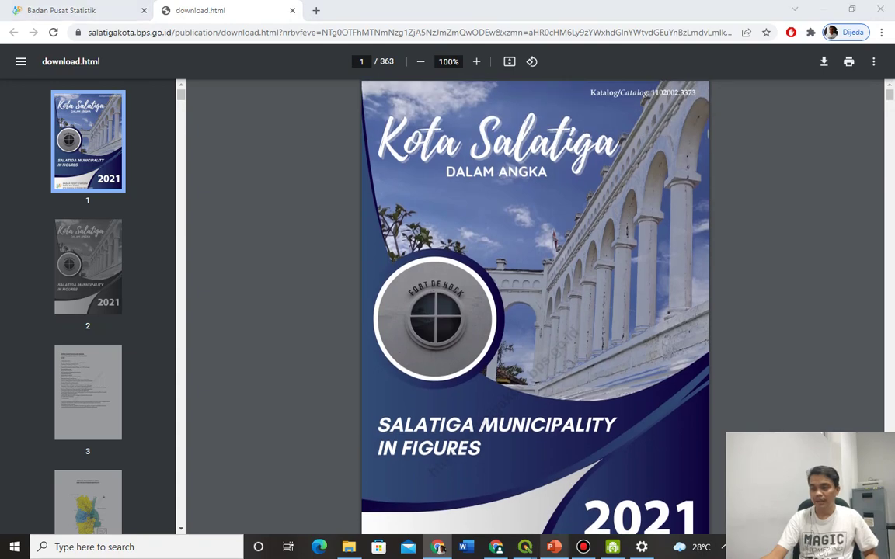
# Step: Switch to PowerPoint and add a new slide after the Syarat slide
pyautogui.hotkey('alt', 'Tab')
pyautogui.press('pagedown')
pyautogui.hotkey('ctrl', 'm')
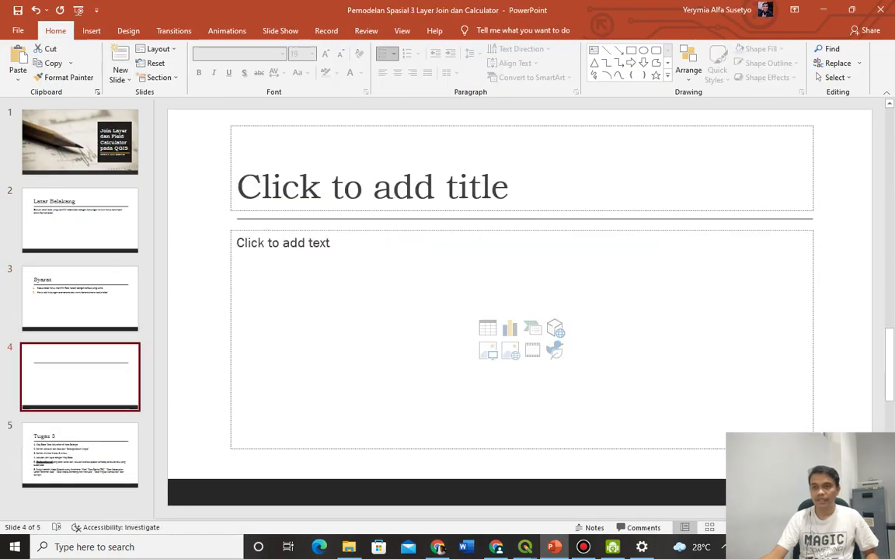
# Step: Title the new slide "Practice" and start a numbered list in its body
pyautogui.click(521, 172)
pyautogui.write('Prav')
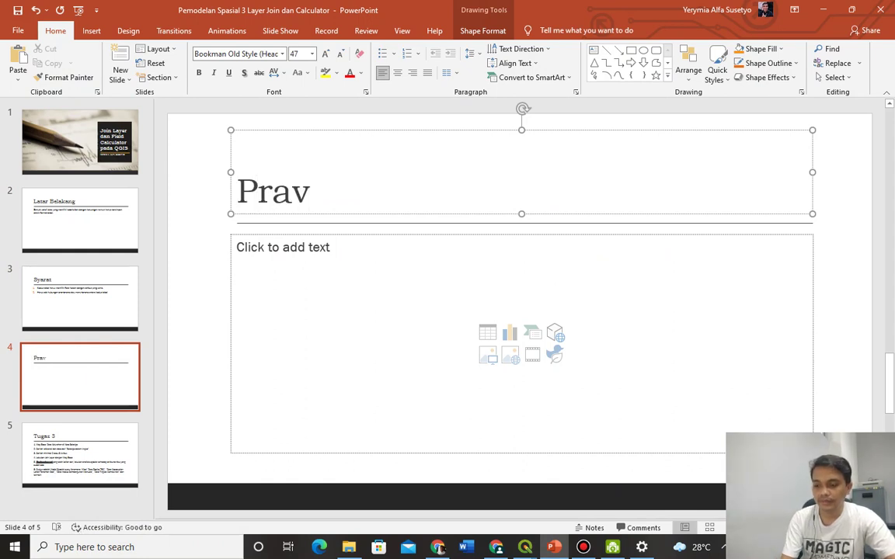
pyautogui.press('BackSpace')
pyautogui.write('ctice')
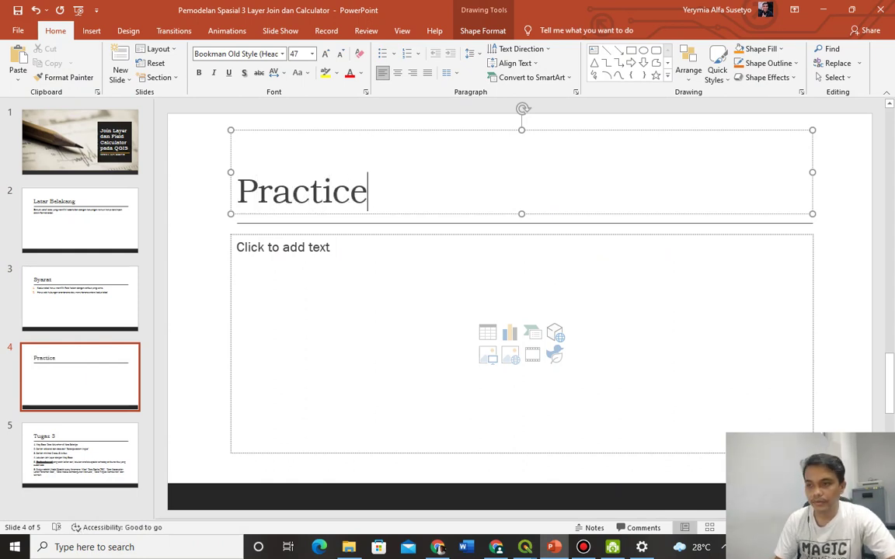
pyautogui.click(283, 247)
pyautogui.click(407, 52)
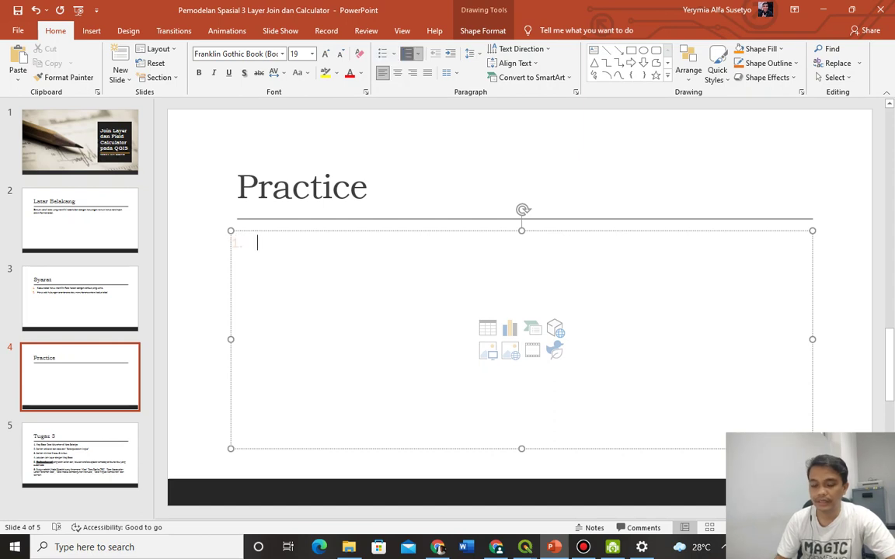
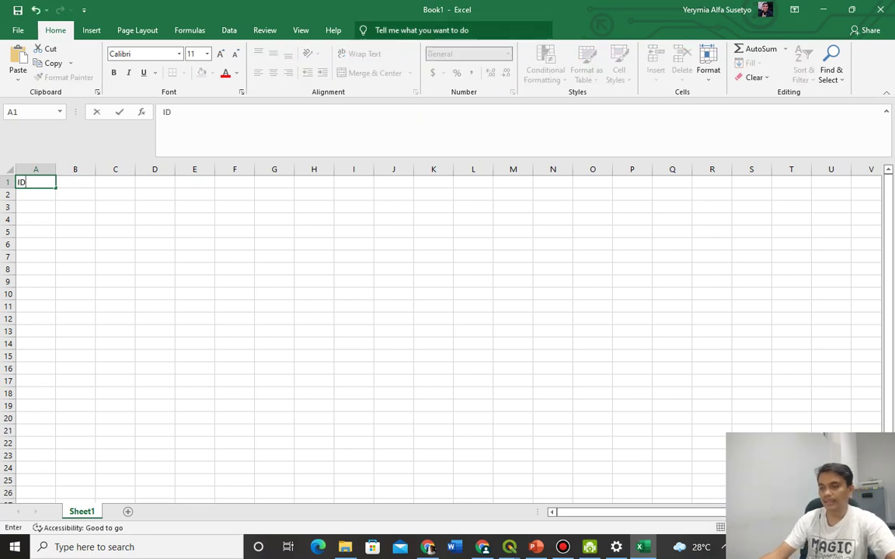
# Step: Check the field names and district IDs in the Kecamatan_KotaSalatiga attribute table in QGIS, and return to Excel
pyautogui.moveTo(509, 547)
pyautogui.click(575, 488)
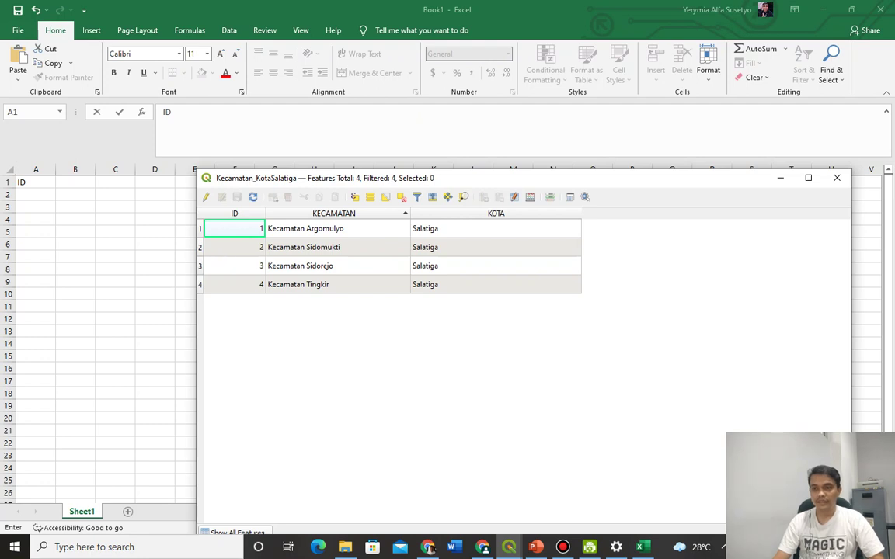
pyautogui.hotkey('alt', 'Tab')
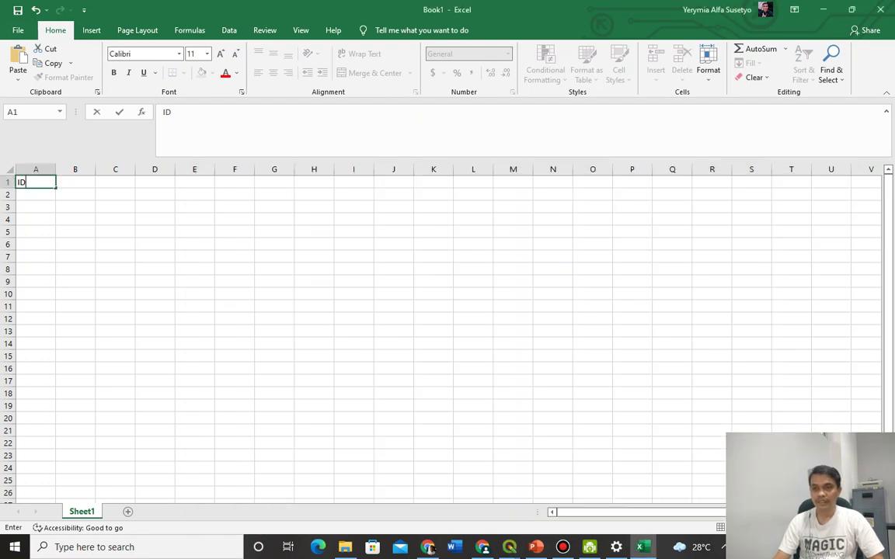
# Step: Confirm the ID heading in cell A1 and enter the heading KETINGGIAN in cell B1
pyautogui.press('Tab')
pyautogui.write('KE')
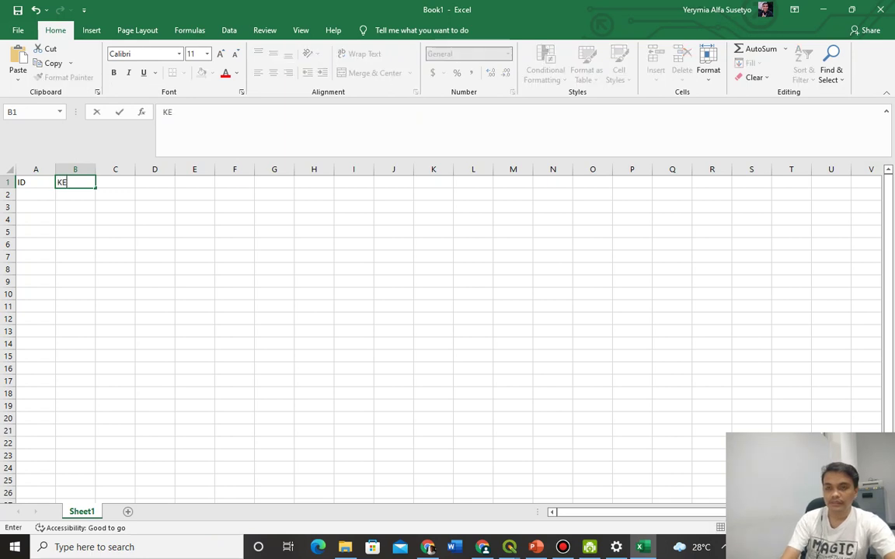
pyautogui.write('TINGGI')
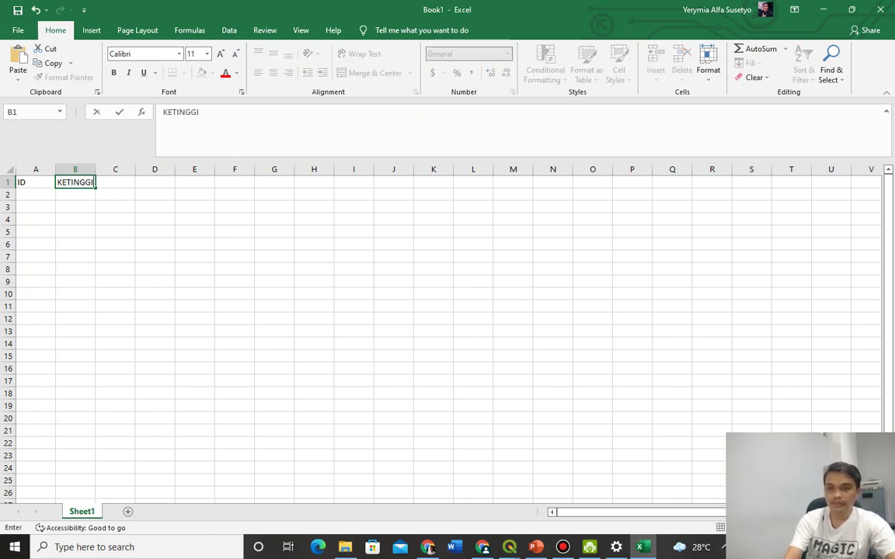
pyautogui.write('AM')
pyautogui.press('BackSpace')
pyautogui.write('N')
pyautogui.press('Return')
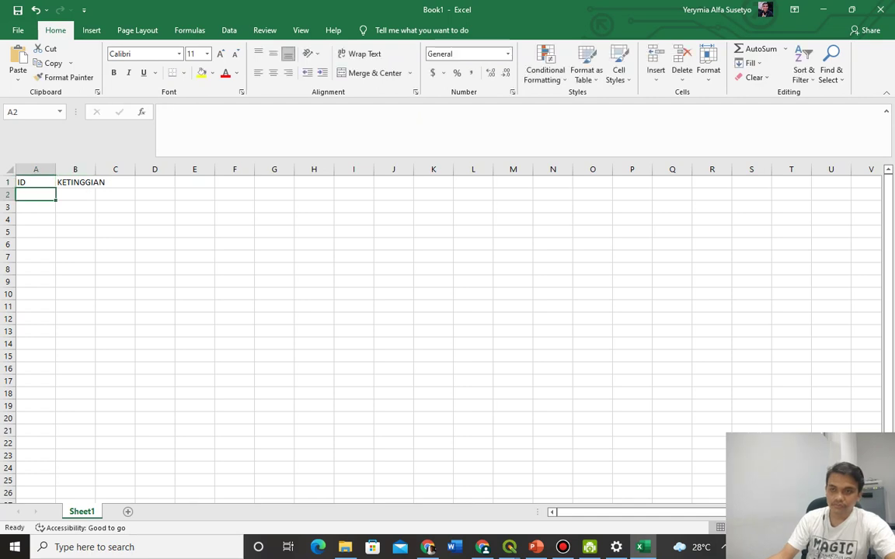
# Step: Enter the IDs 1, 2, 3 and 4 in cells A2 to A5 under the ID heading
pyautogui.write('1')
pyautogui.press('Return')
pyautogui.write('2')
pyautogui.press('Return')
pyautogui.write('3')
pyautogui.press('Return')
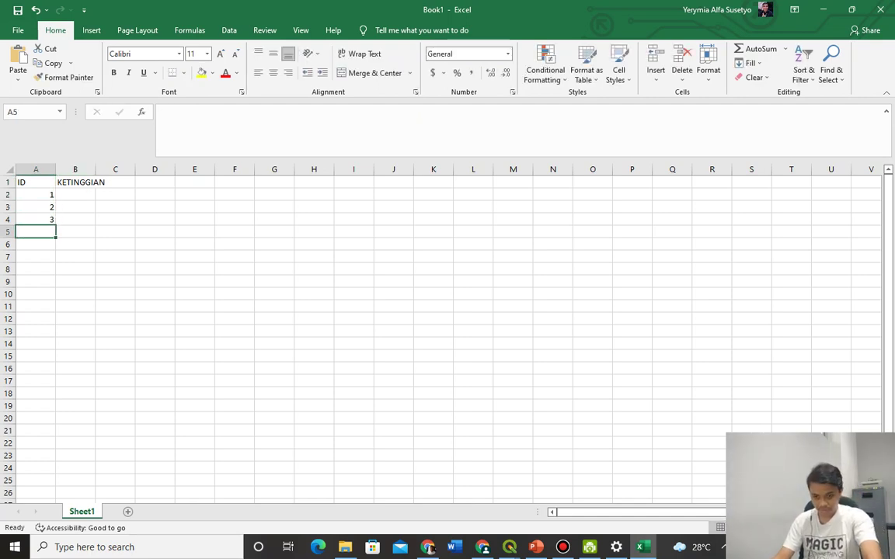
pyautogui.write('4')
pyautogui.press('Return')
pyautogui.press('Up')
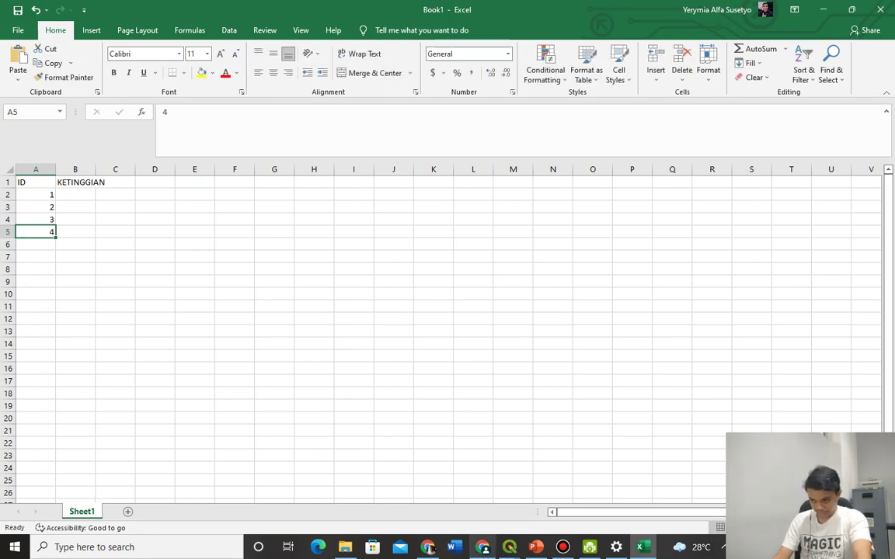
# Step: Look up Argomulyo's altitude in the Kota Salatiga publication in Chrome and enter 680 in cell B2 of the Excel sheet
pyautogui.click(428, 547)
pyautogui.click(428, 547)
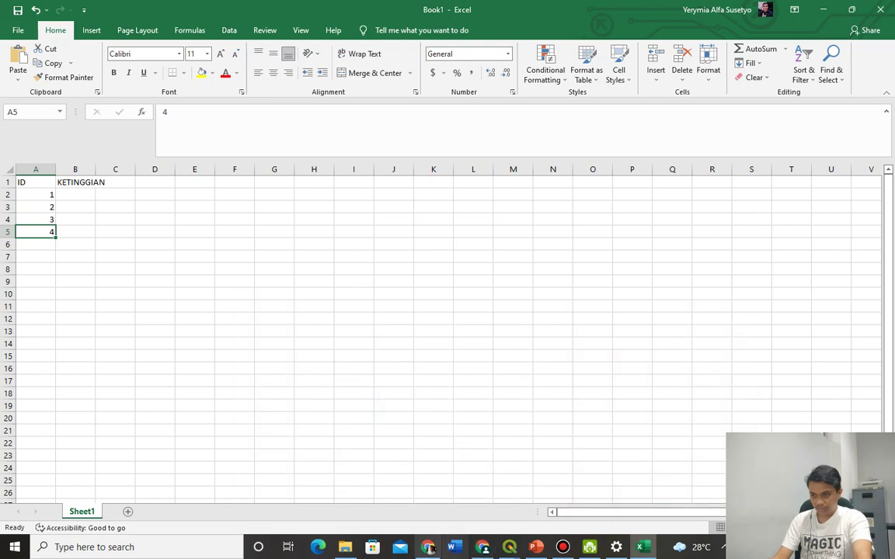
pyautogui.click(428, 547)
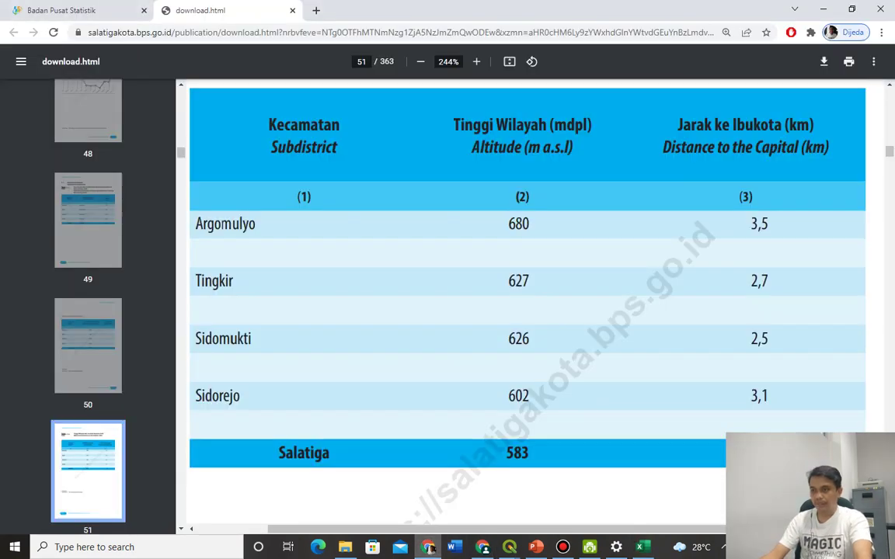
pyautogui.click(428, 547)
pyautogui.press('Up')
pyautogui.press('Up')
pyautogui.press('Up')
pyautogui.press('Right')
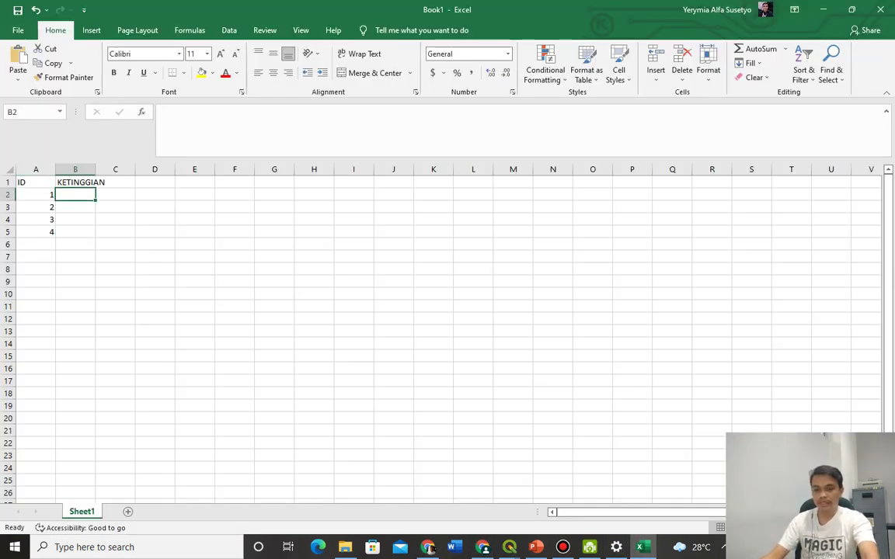
pyautogui.write('680')
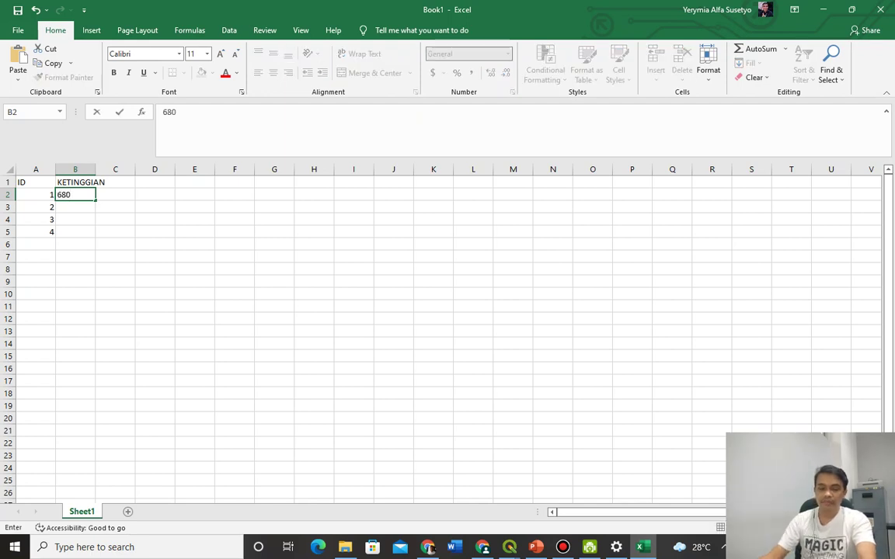
pyautogui.click(75, 244)
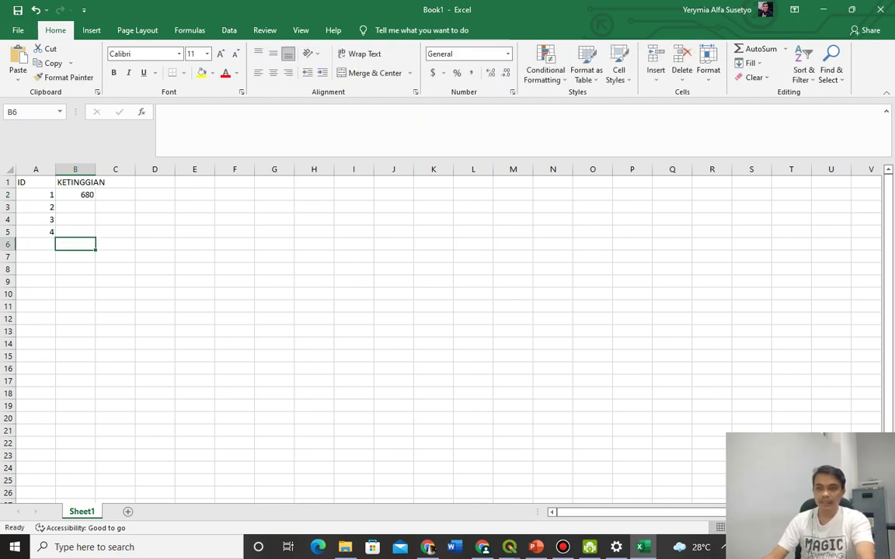
# Step: Fit the KETINGGIAN column to its text and insert a wider blank column between it and the ID column
pyautogui.doubleClick(96, 170)
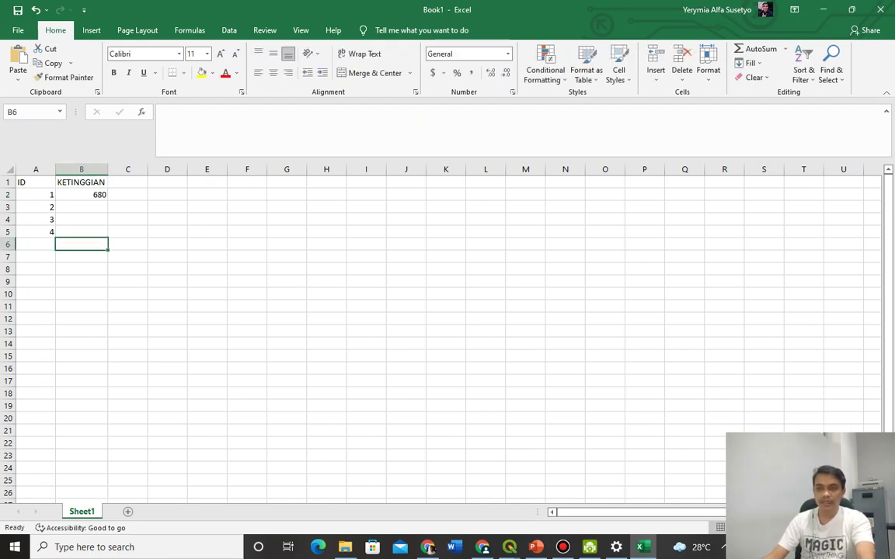
pyautogui.click(82, 169)
pyautogui.rightClick(82, 169)
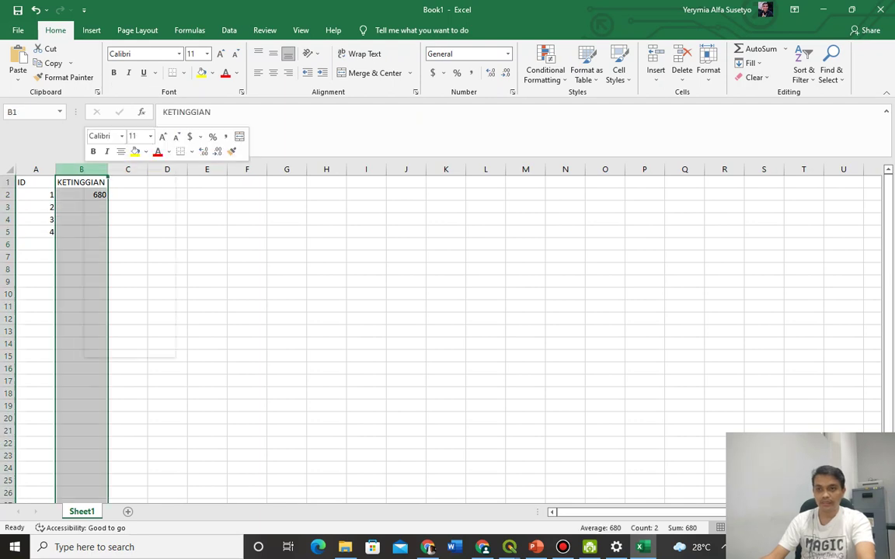
pyautogui.click(109, 255)
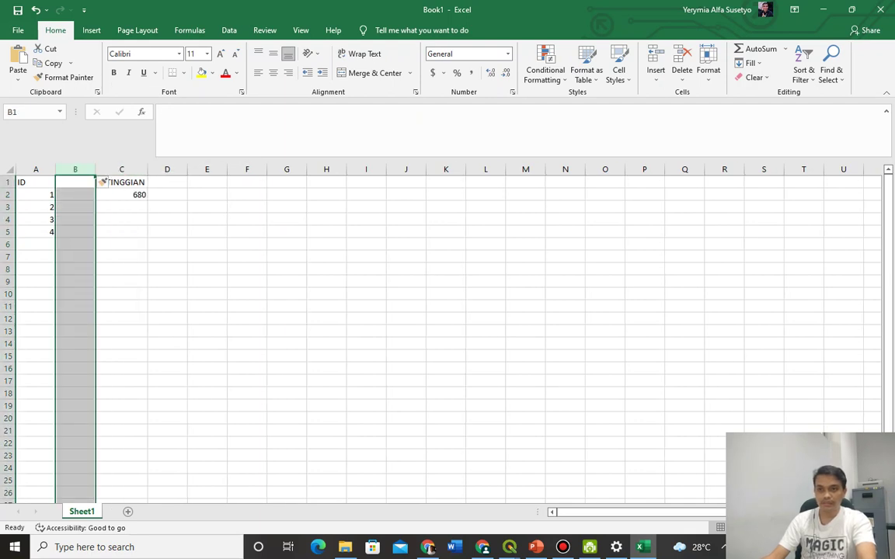
pyautogui.click(75, 194)
pyautogui.click(76, 181)
pyautogui.moveTo(96, 170); pyautogui.dragTo(133, 169)
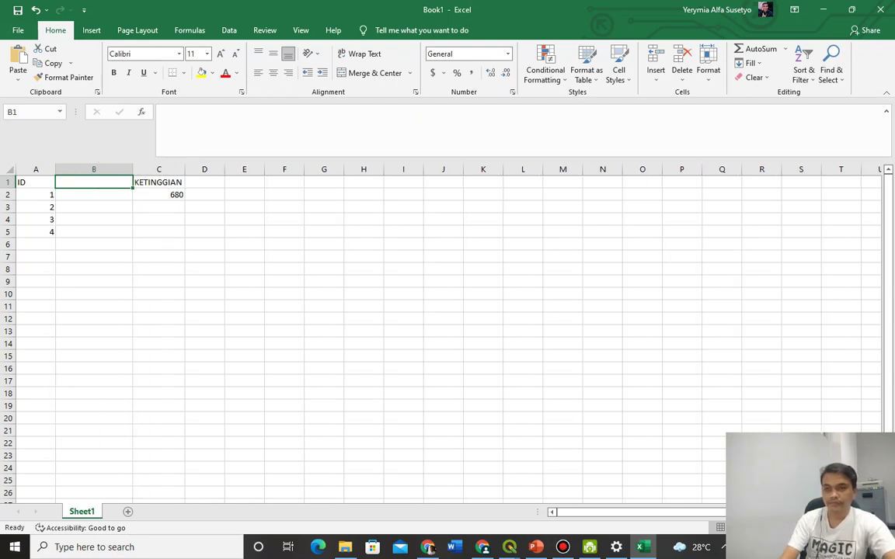
# Step: Enter the heading KECAMATAN in cell B1 and the district name Kecamatan Argomulyo in cell B2
pyautogui.write('Ni')
pyautogui.press('BackSpace')
pyautogui.press('BackSpace')
pyautogui.write('KECAMATAB')
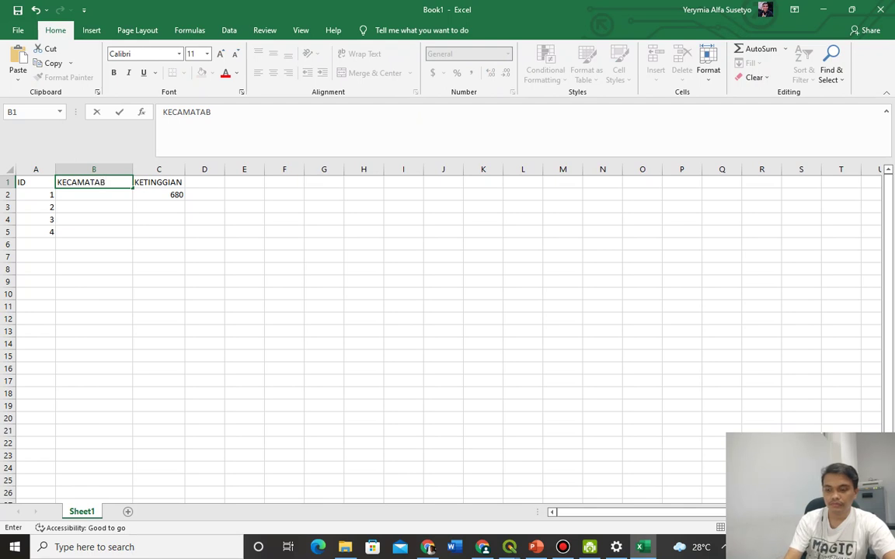
pyautogui.press('BackSpace')
pyautogui.write('N')
pyautogui.press('Return')
pyautogui.write('Kecamata')
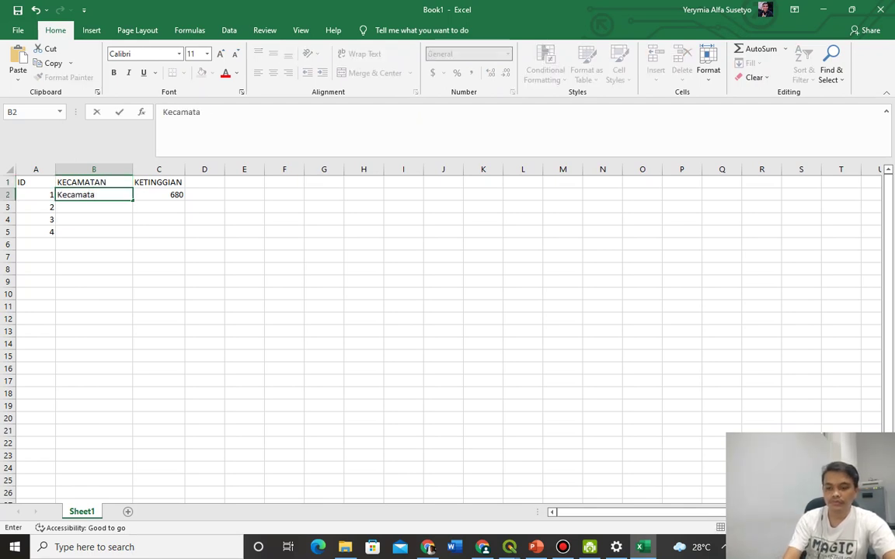
pyautogui.write('n Argomulyo')
pyautogui.press('Return')
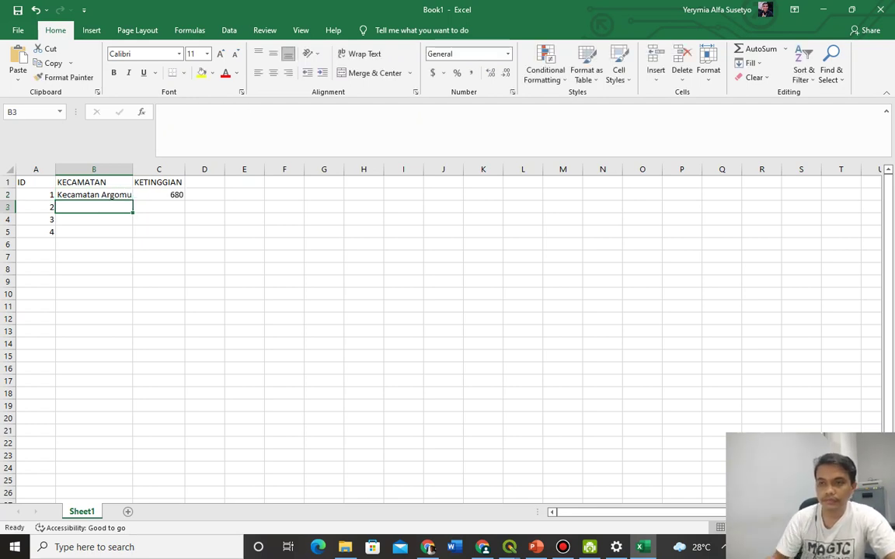
# Step: Check the district altitude table in the Chrome publication, then widen the KECAMATAN column in Excel to fit the full district name
pyautogui.click(429, 547)
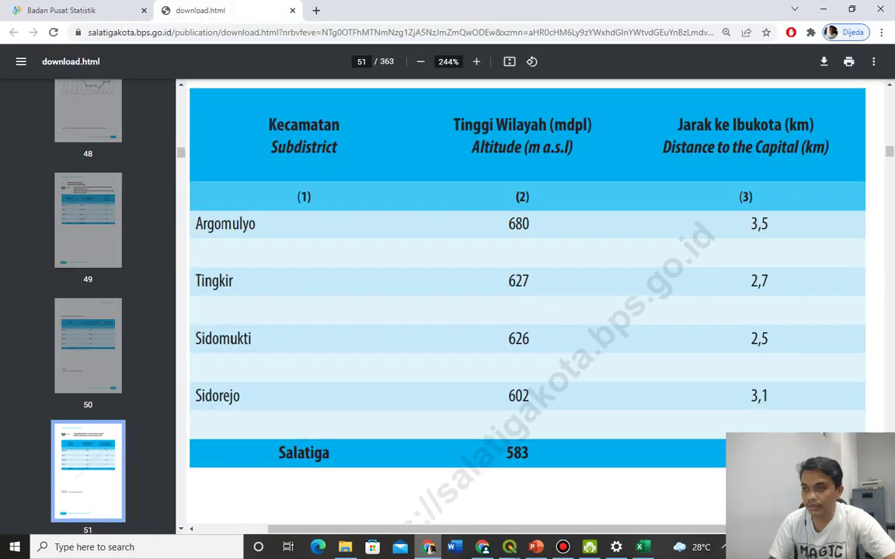
pyautogui.click(429, 548)
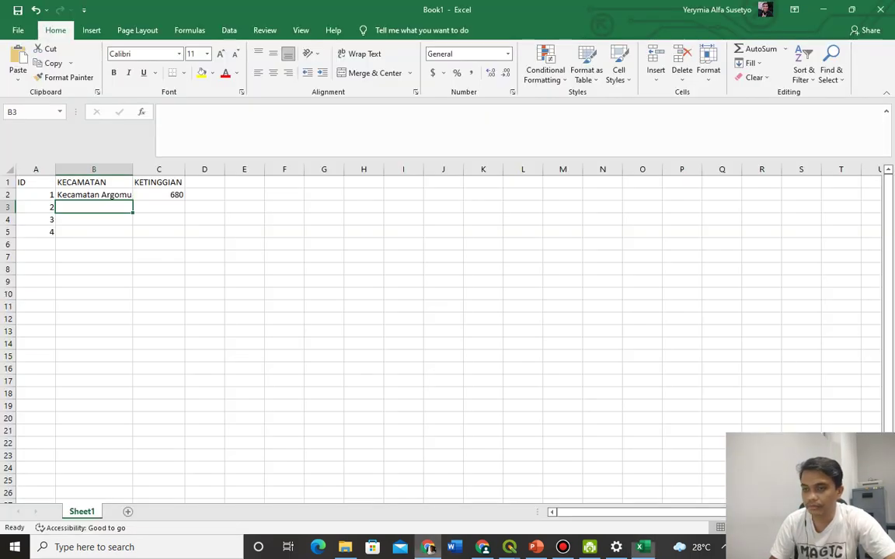
pyautogui.moveTo(133, 170); pyautogui.dragTo(156, 170)
pyautogui.keyDown('ctrl'); pyautogui.scroll(5, 441, 335); pyautogui.keyUp('ctrl')
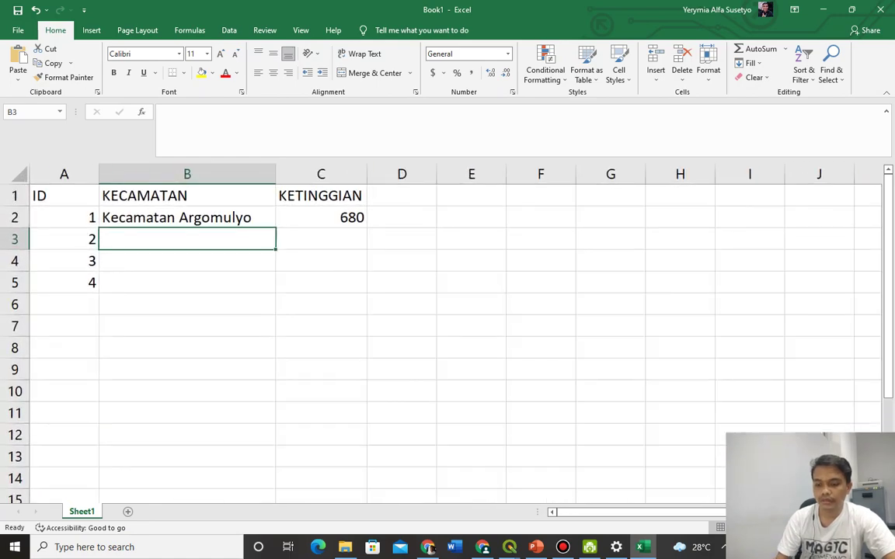
# Step: Enter Kecamatan Sidomukti in cell B3 and its altitude 626 in cell C3
pyautogui.write('Kecamatab')
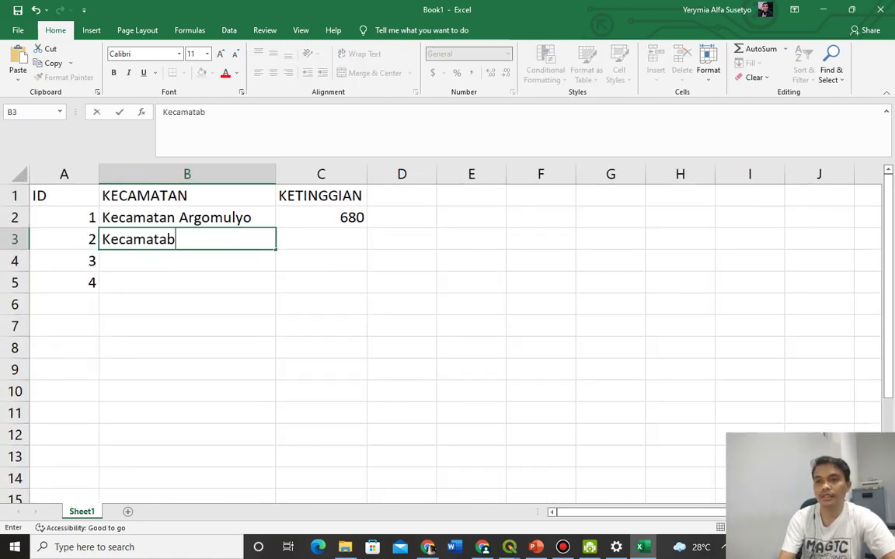
pyautogui.press('BackSpace')
pyautogui.write('n S')
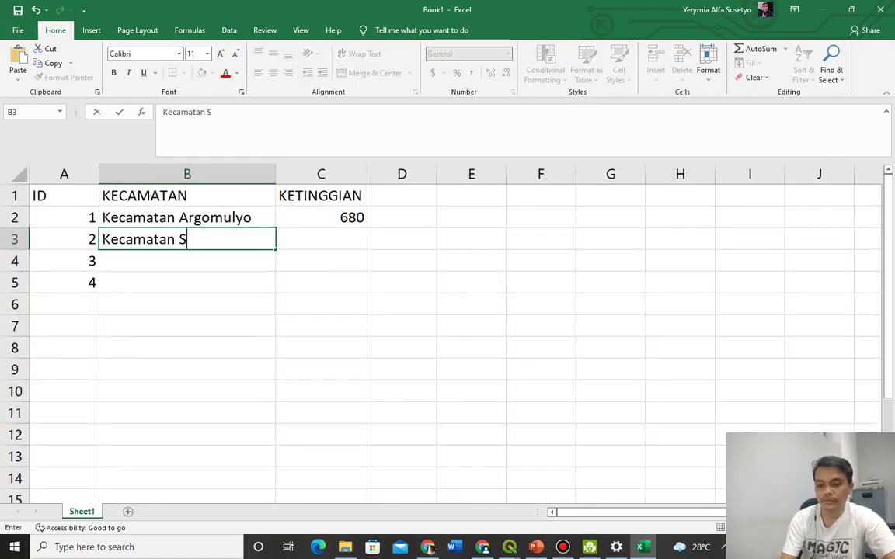
pyautogui.write('idomukti')
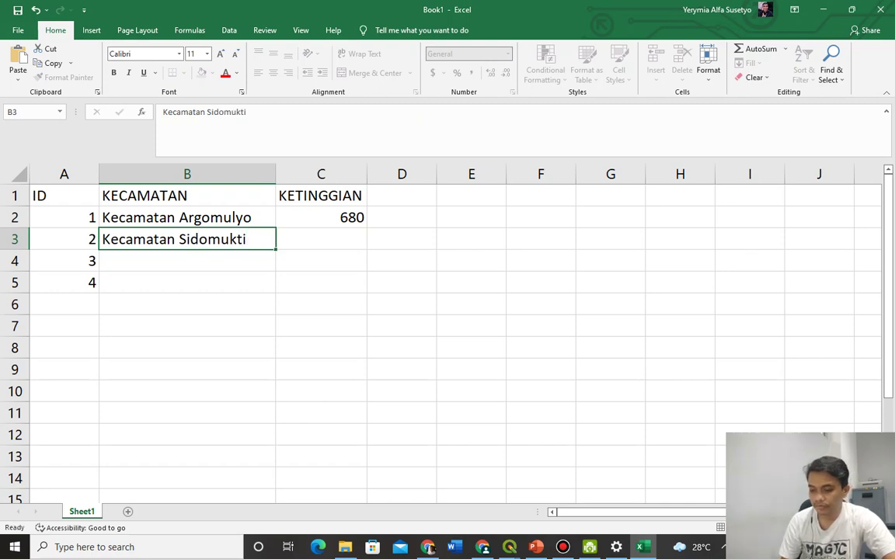
pyautogui.press('Tab')
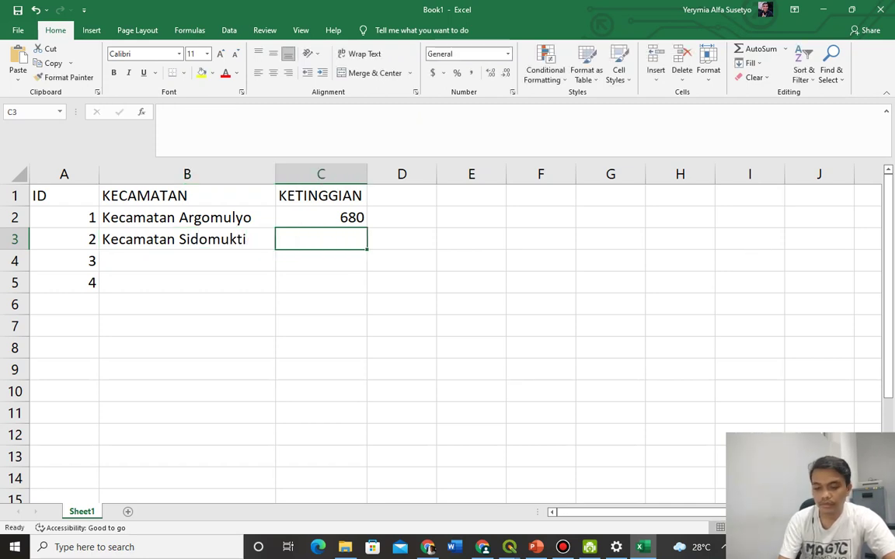
pyautogui.write('626')
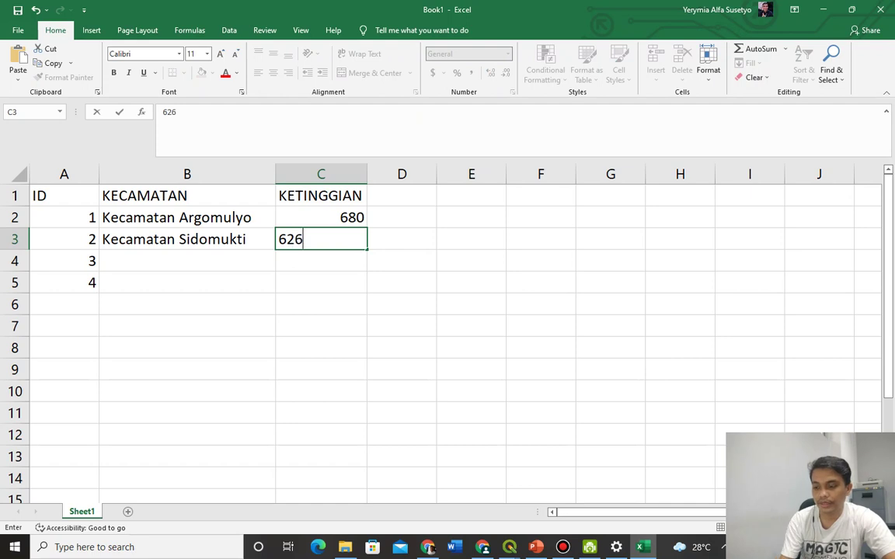
pyautogui.press('Return')
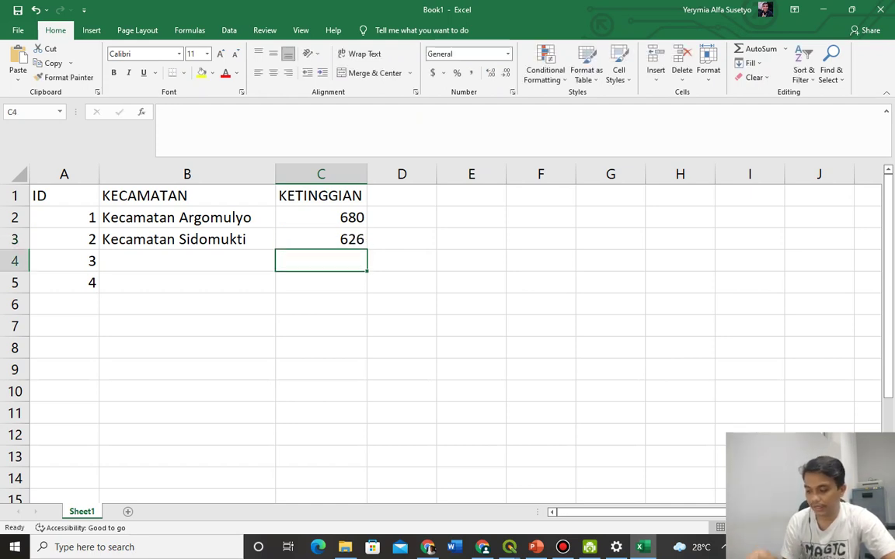
# Step: Enter Kecamatan Sidorejo in cell B4, look up its altitude in the Chrome publication, and enter 602 in cell C4 in Excel
pyautogui.click(186, 261)
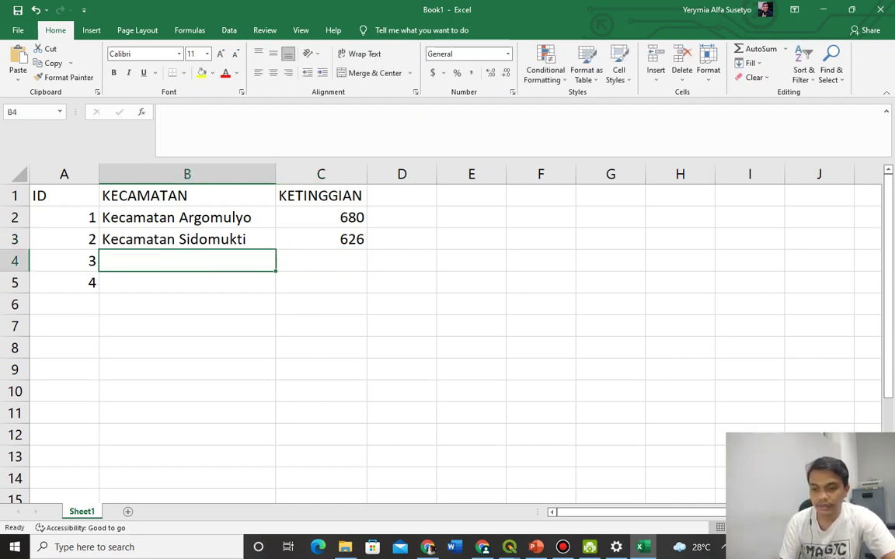
pyautogui.write('Kecam')
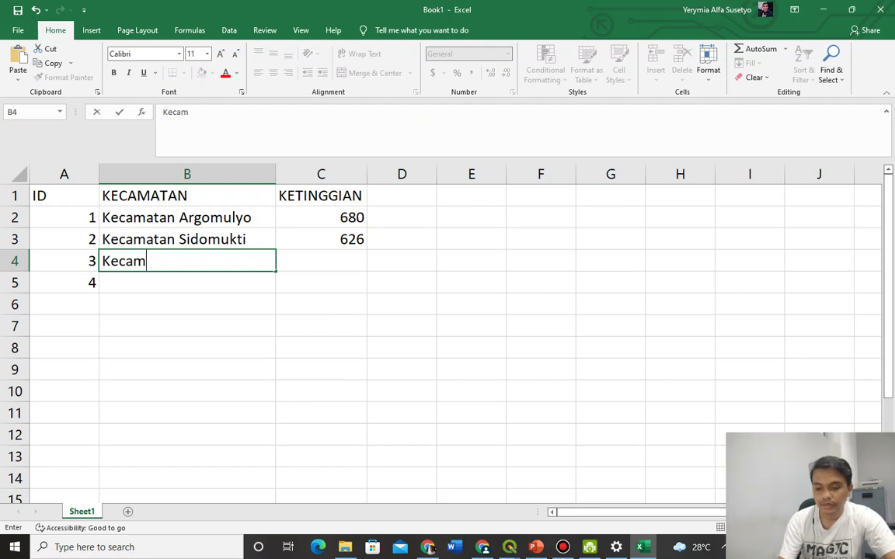
pyautogui.write('atan Sidore')
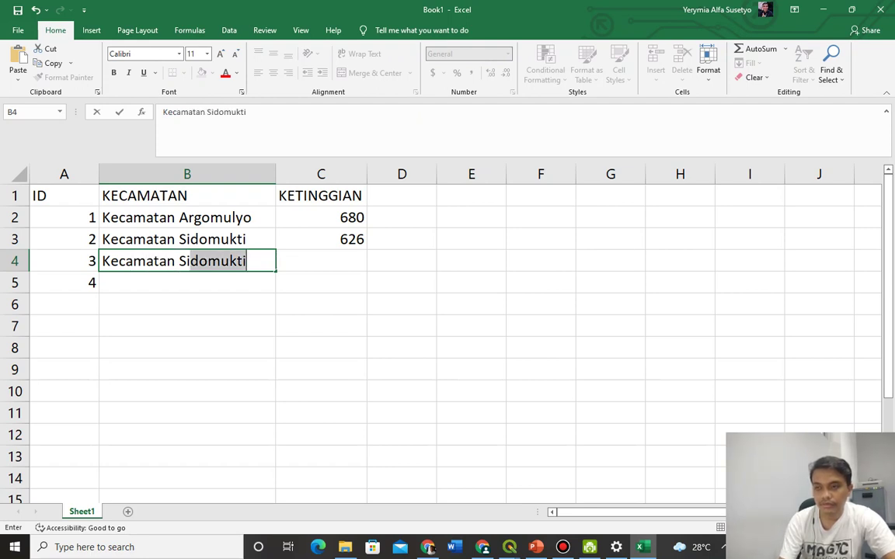
pyautogui.write('jo')
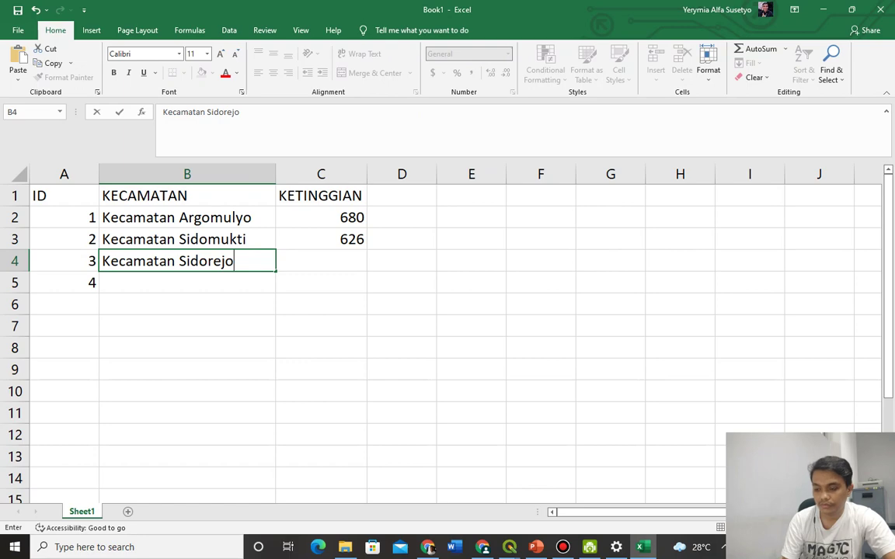
pyautogui.press('Tab')
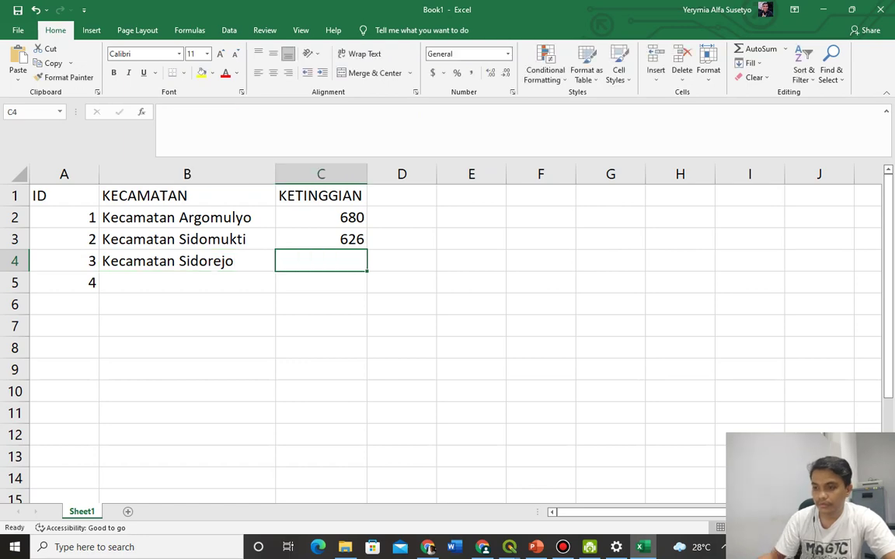
pyautogui.click(428, 547)
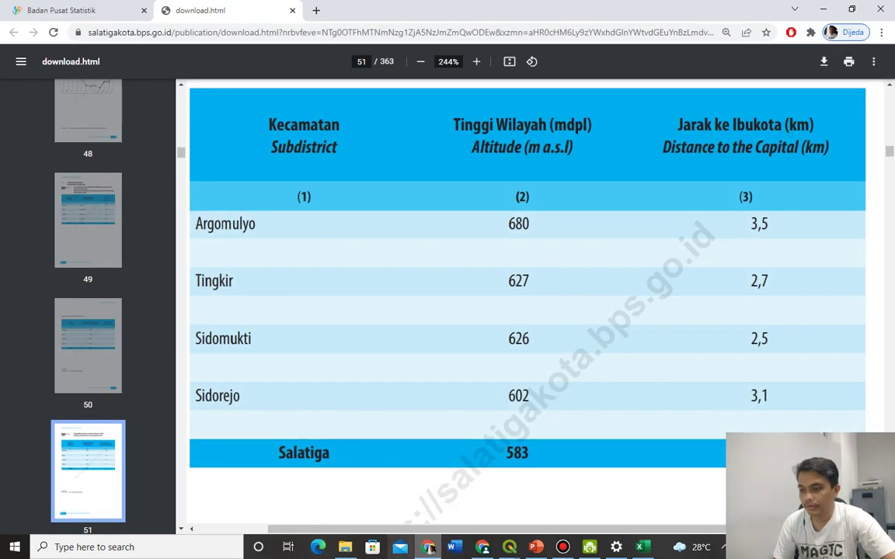
pyautogui.click(428, 547)
pyautogui.write('602')
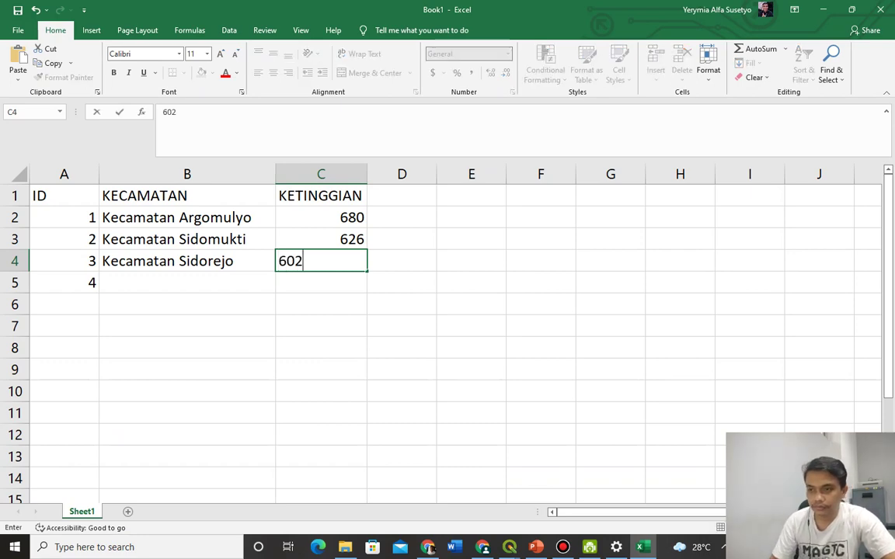
# Step: Look up Tingkir's altitude in the Chrome publication and fill row 5 in Excel with Kecamatan Tingkir and 627
pyautogui.click(428, 547)
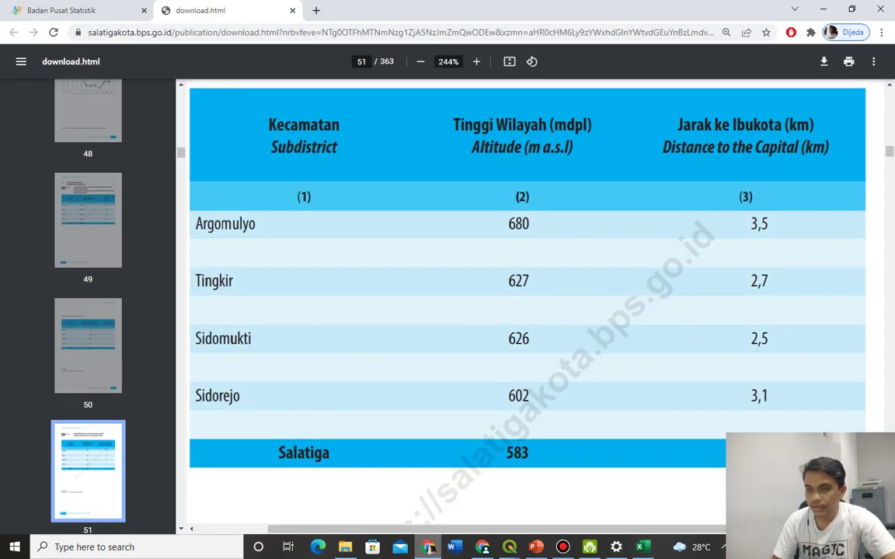
pyautogui.click(428, 547)
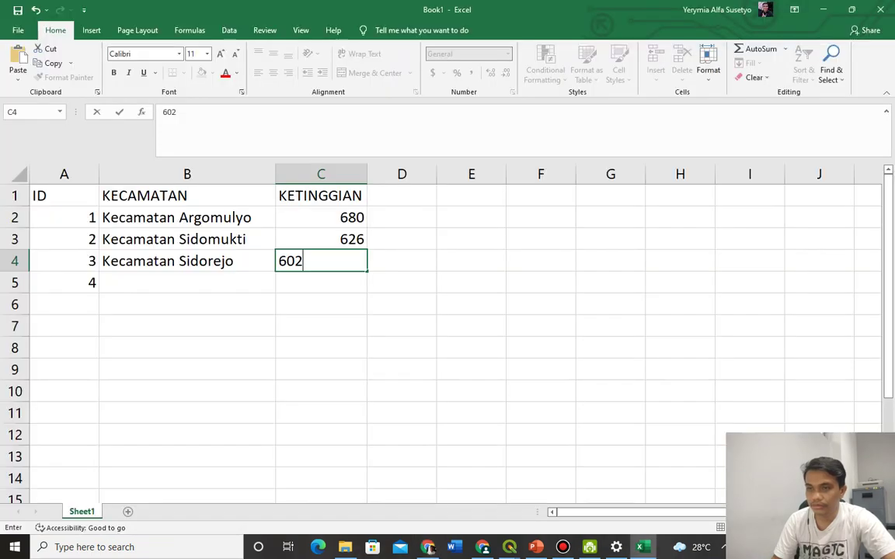
pyautogui.click(187, 282)
pyautogui.write('Kec')
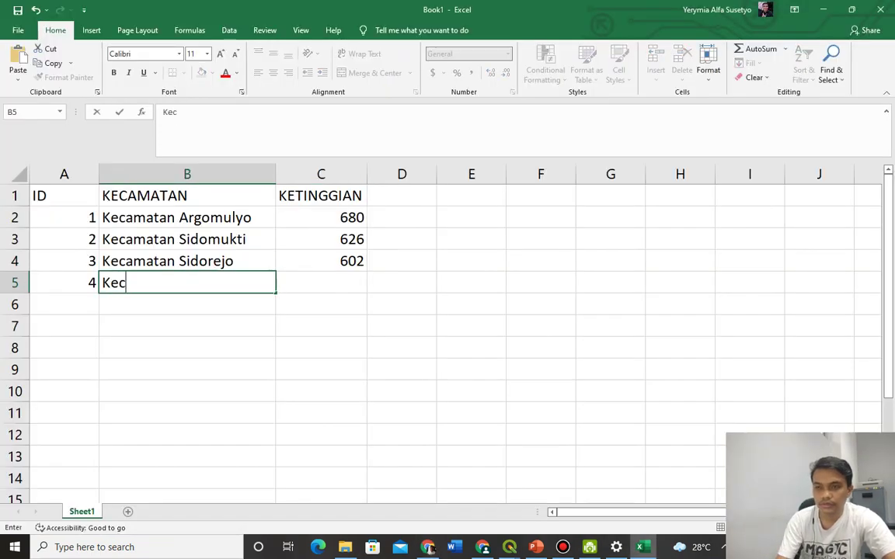
pyautogui.write('amatan Tim')
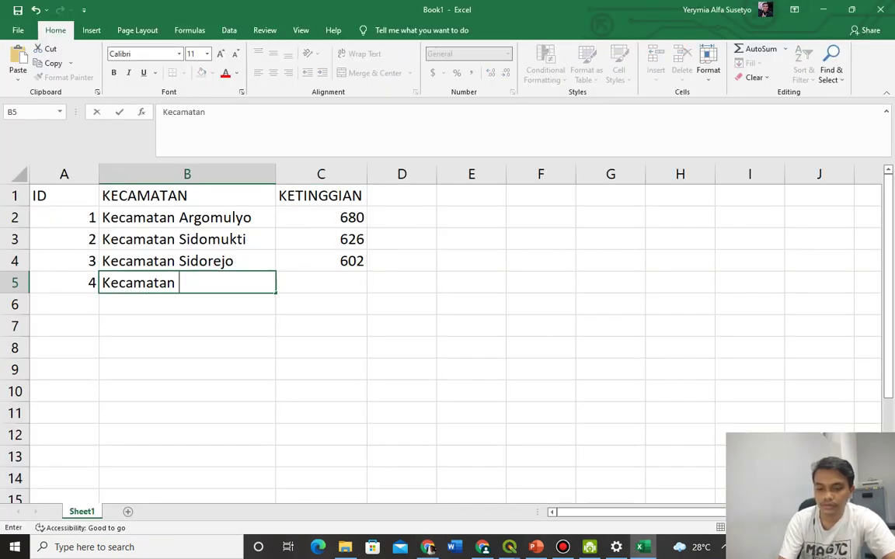
pyautogui.press('BackSpace')
pyautogui.write('ngkir')
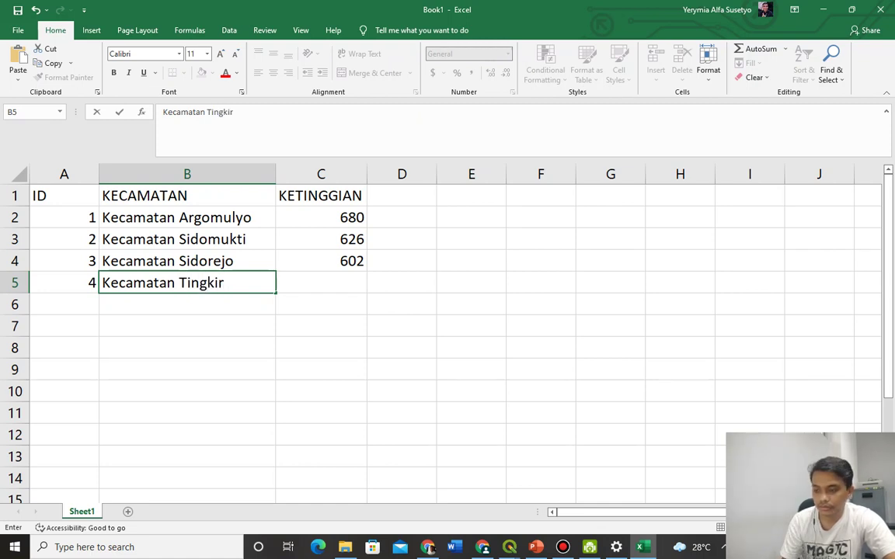
pyautogui.press('Tab')
pyautogui.write('627')
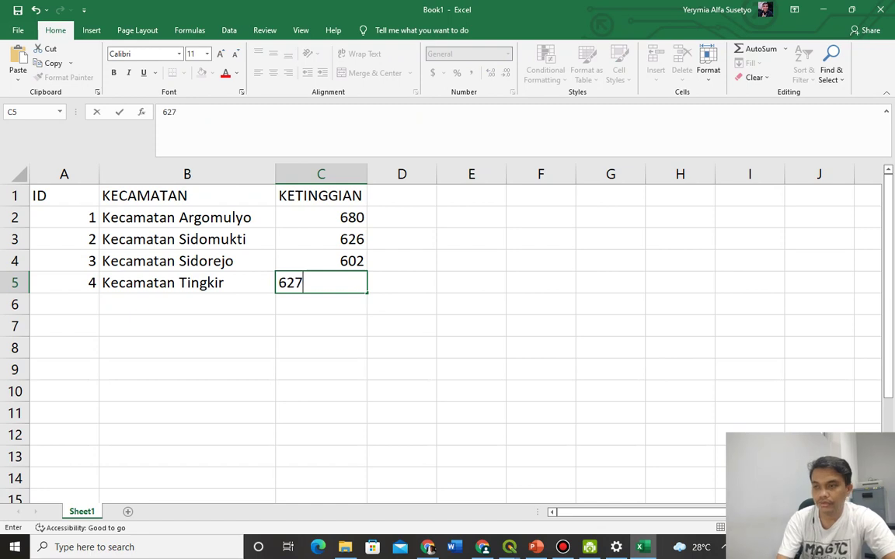
pyautogui.click(401, 325)
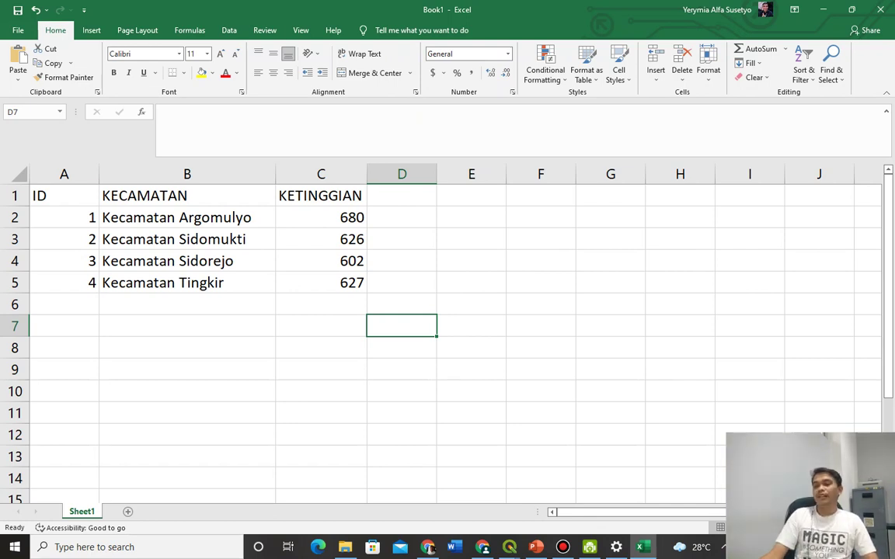
# Step: Compare the finished Excel table with the Kecamatan_KotaSalatiga attribute table in QGIS and return to Excel
pyautogui.moveTo(47, 196); pyautogui.dragTo(401, 304)
pyautogui.moveTo(509, 546)
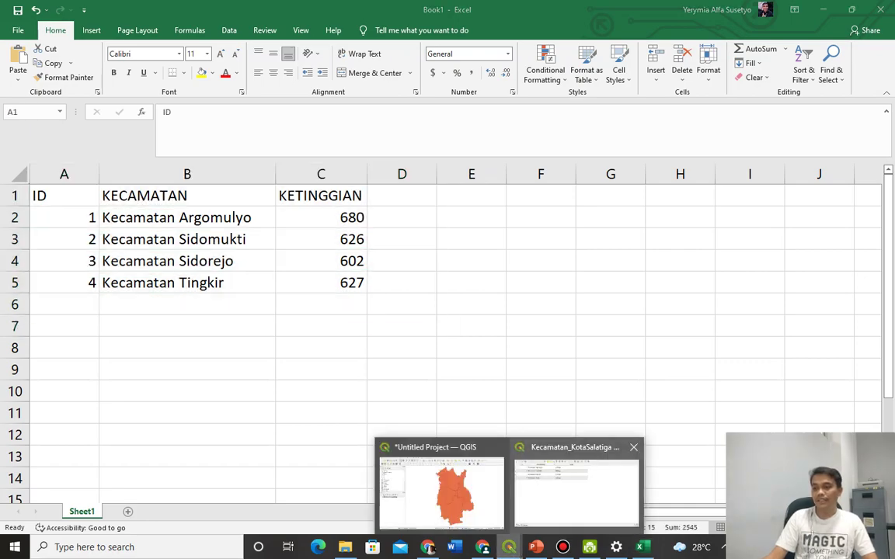
pyautogui.click(575, 478)
pyautogui.moveTo(430, 178); pyautogui.dragTo(325, 2)
pyautogui.click(642, 547)
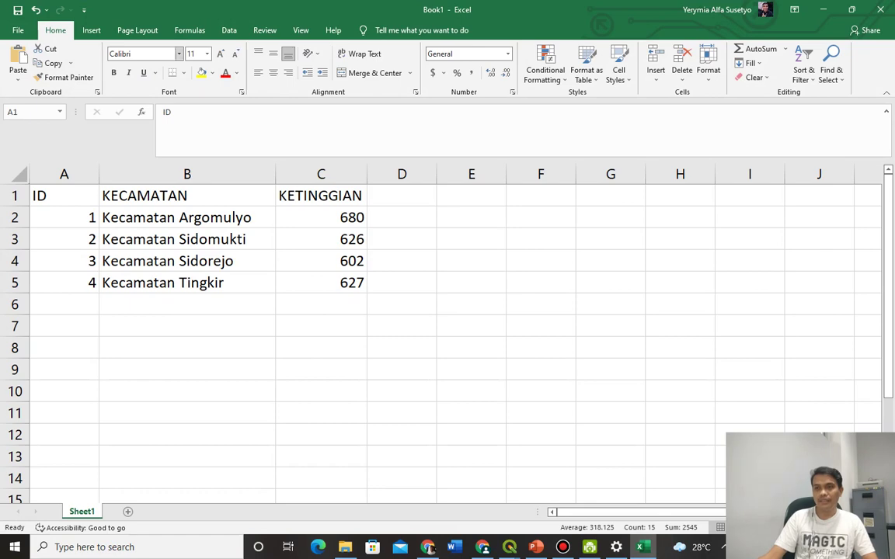
# Step: Open the Save As dialog for the Documents folder and set the file type to CSV (Comma delimited)
pyautogui.click(18, 30)
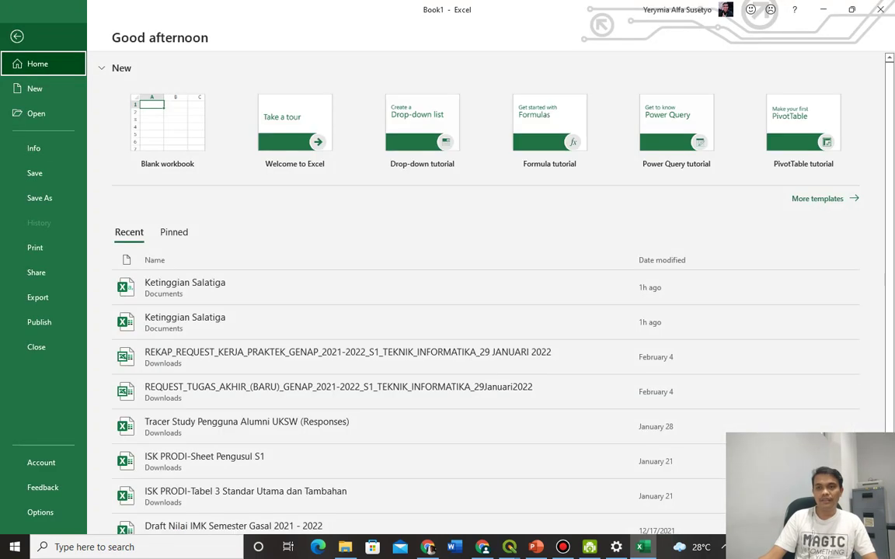
pyautogui.click(38, 198)
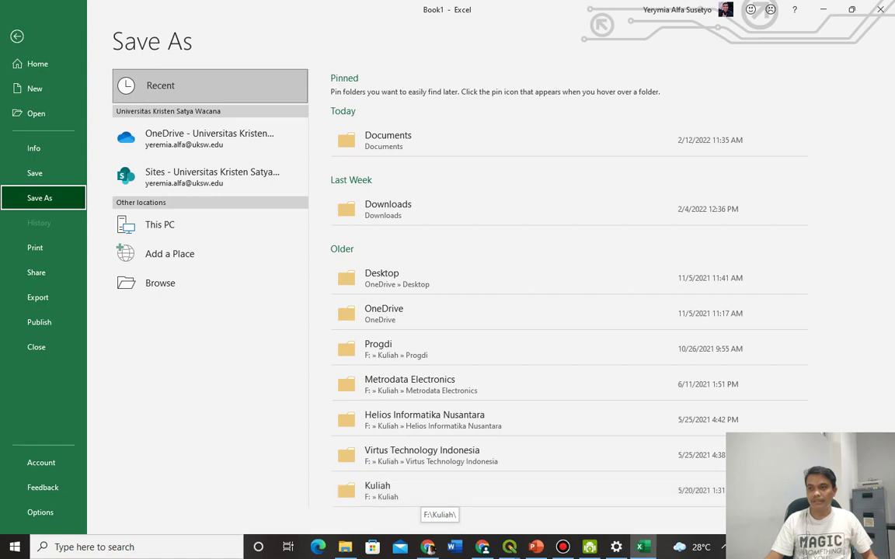
pyautogui.click(404, 144)
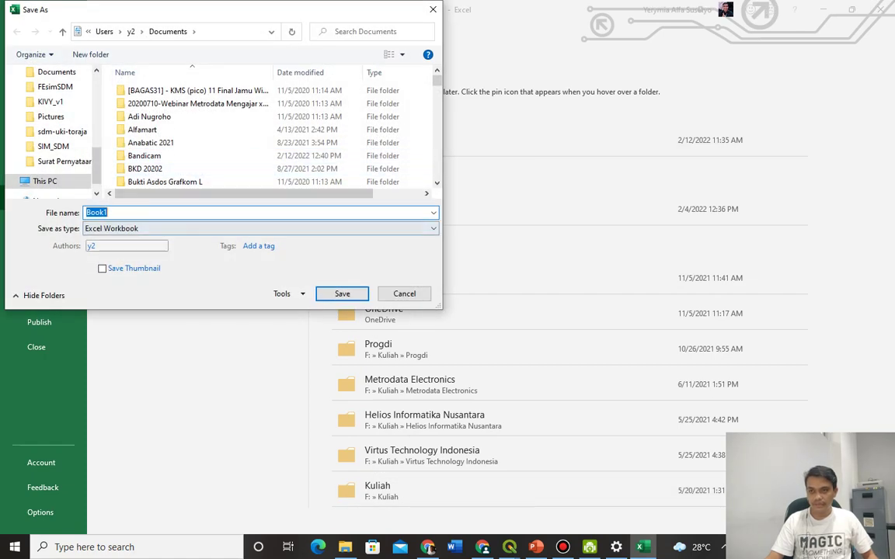
pyautogui.press('Tab')
pyautogui.hotkey('alt', 'Down')
pyautogui.press('Down')
pyautogui.press('Down')
pyautogui.press('Down')
pyautogui.press('Down')
pyautogui.press('Down')
pyautogui.press('Down')
pyautogui.press('Down')
pyautogui.press('Down')
pyautogui.press('Down')
pyautogui.press('Down')
pyautogui.press('Down')
pyautogui.press('Down')
pyautogui.press('Down')
pyautogui.press('Down')
pyautogui.press('Down')
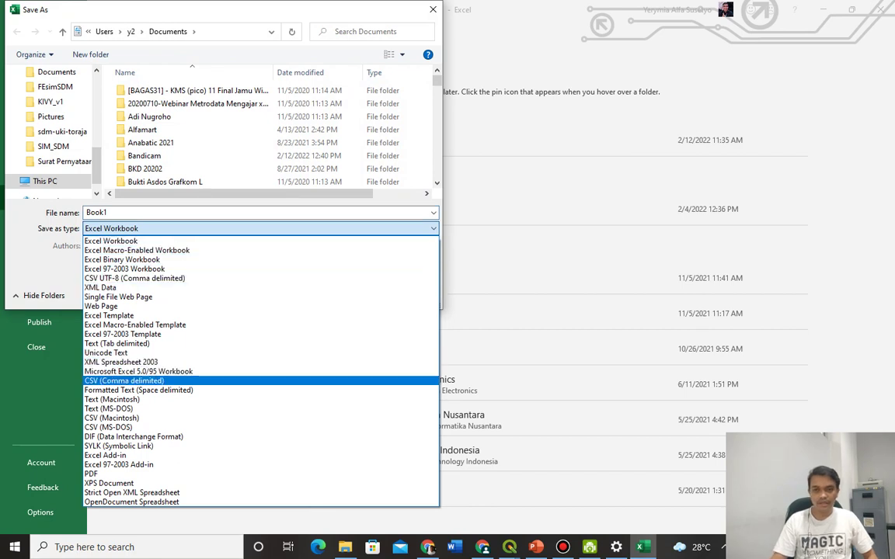
pyautogui.press('Return')
# Step: Name the CSV file Tinggi Wilayah Salatiga
pyautogui.hotkey('shift', 'Tab')
pyautogui.write('T')
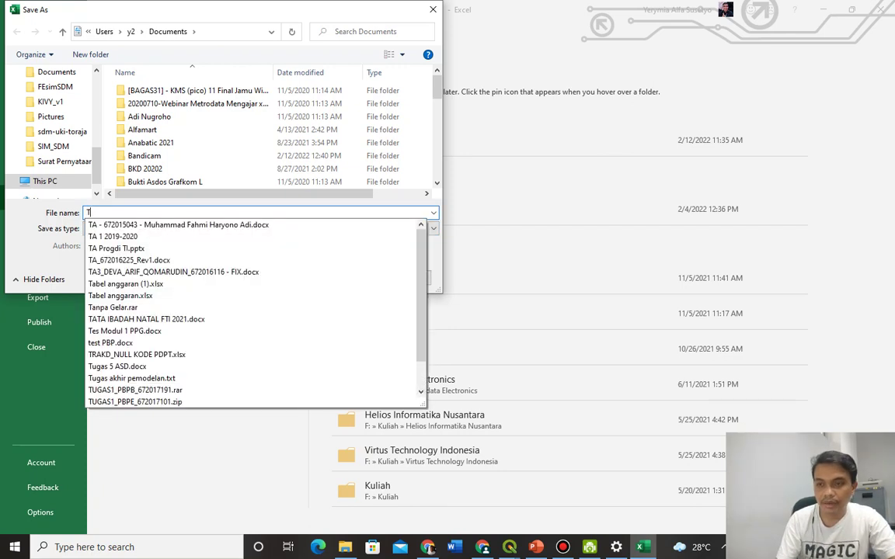
pyautogui.write('inggi Wilayah Sa')
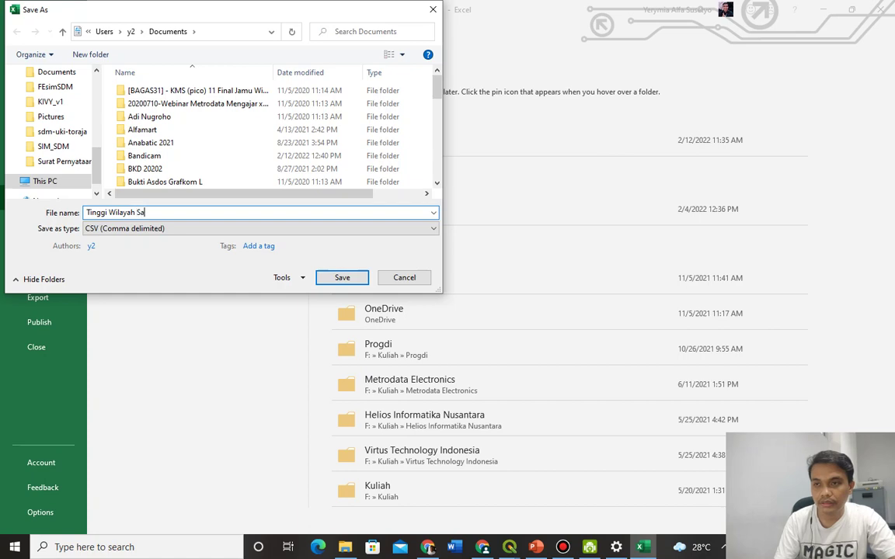
pyautogui.write('latiga')
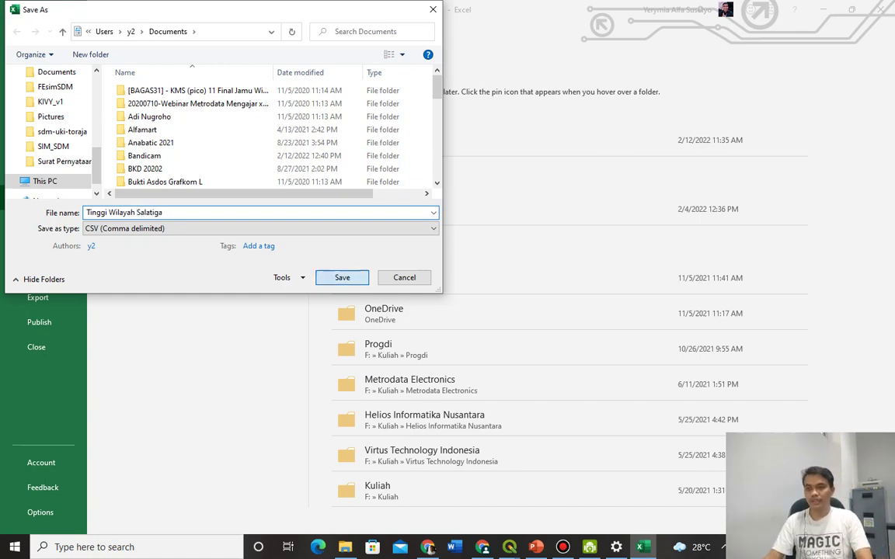
# Step: Save the workbook as the CSV file and select the range A1:D6
pyautogui.press('Return')
pyautogui.moveTo(64, 214); pyautogui.dragTo(401, 323)
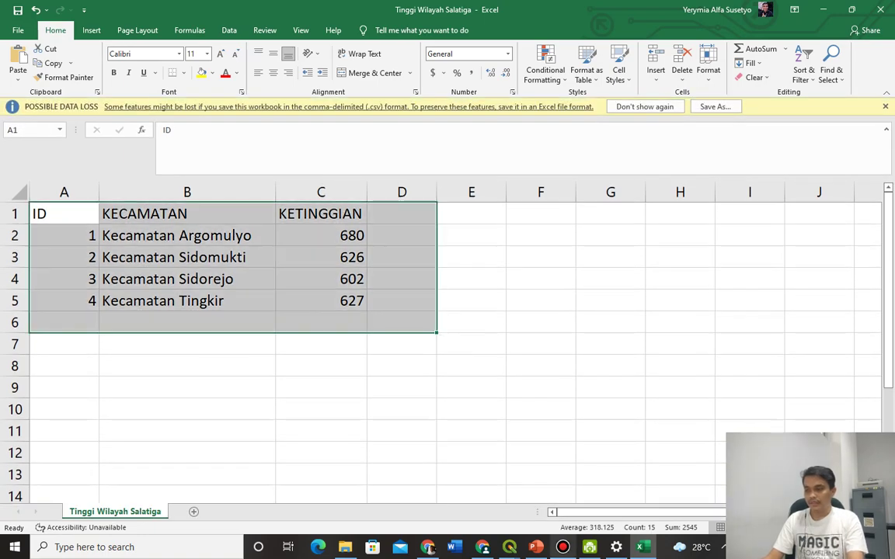
# Step: Switch to PowerPoint and add list items 4 "Entry Data" and 5 "Save as CSV format" to the Practice slide
pyautogui.hotkey('alt', 'Tab')
pyautogui.press('Return')
pyautogui.write('Entry ')
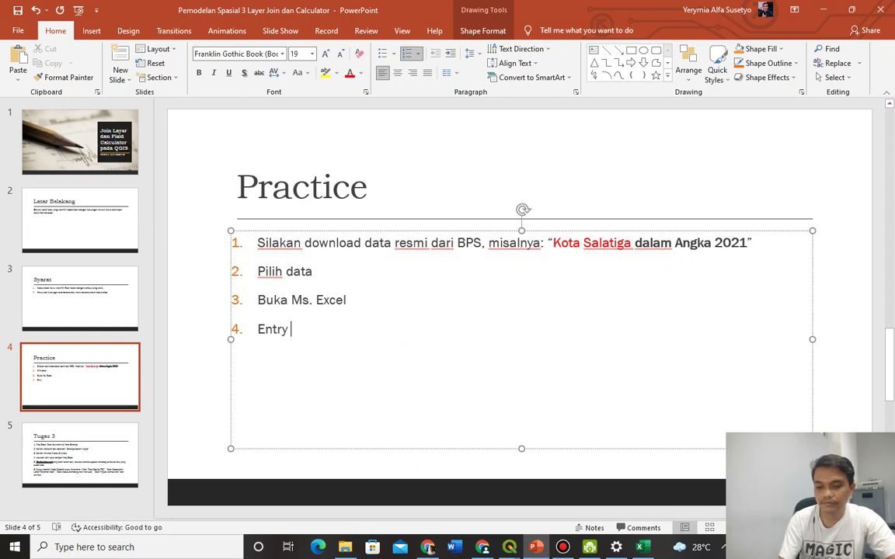
pyautogui.write('Data Sa')
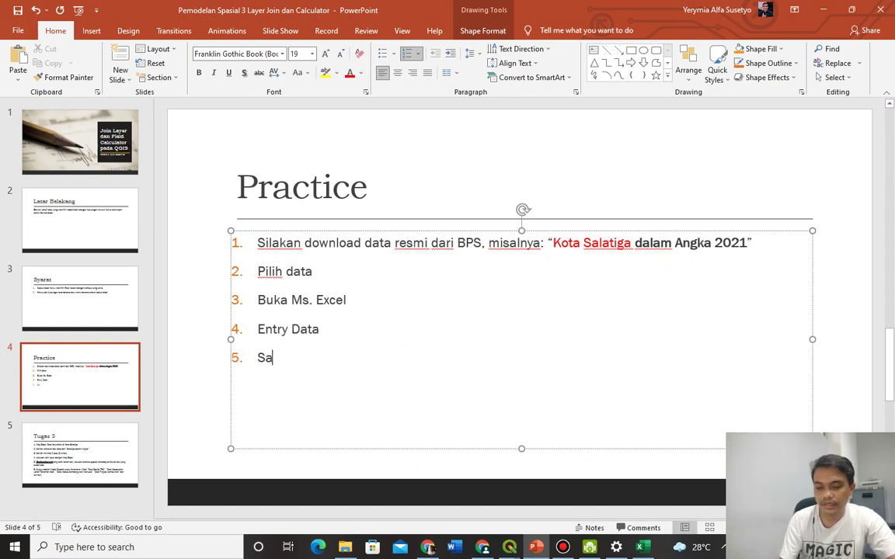
pyautogui.write('ve as C')
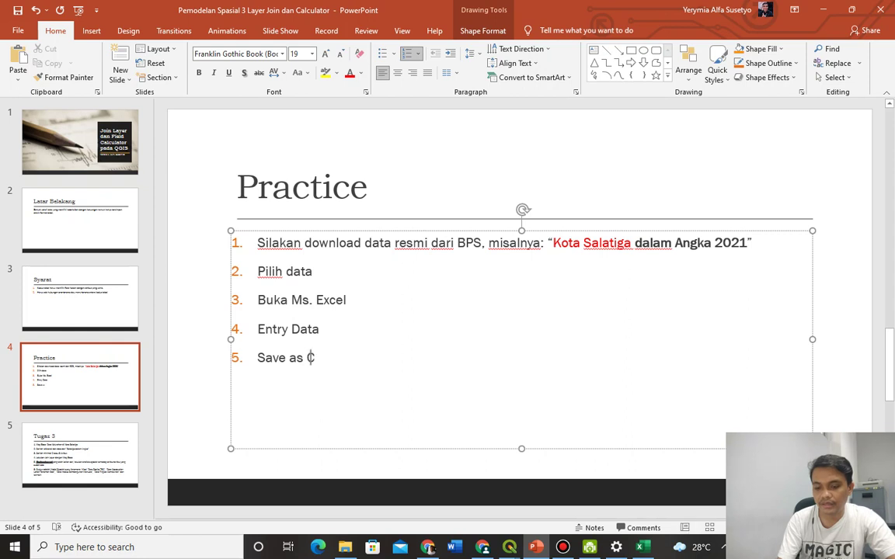
pyautogui.write('SV format')
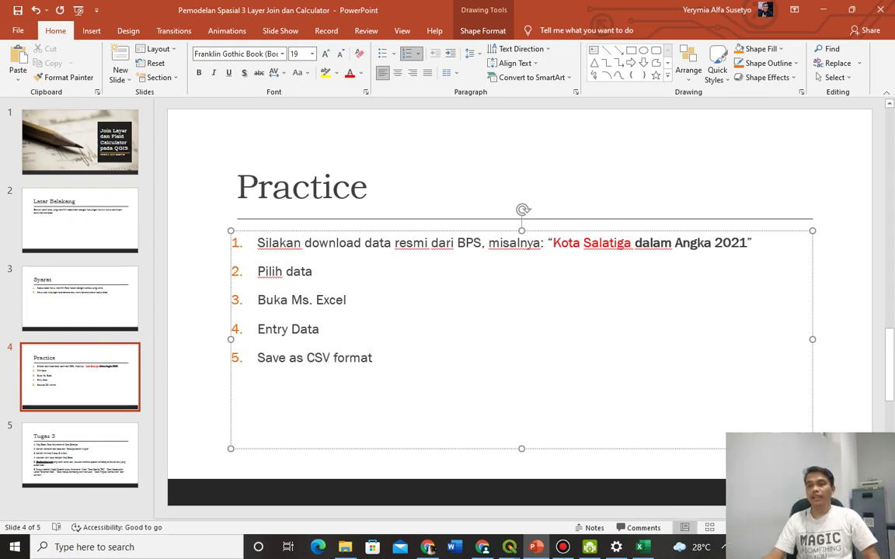
# Step: Switch to QGIS and close the Kecamatan_KotaSalatiga attribute table window
pyautogui.hotkey('alt', 'Tab')
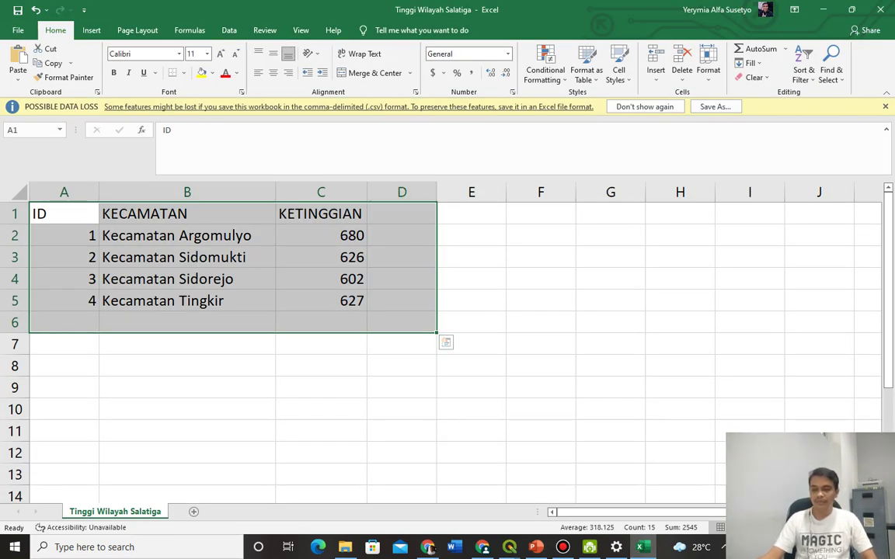
pyautogui.moveTo(509, 547)
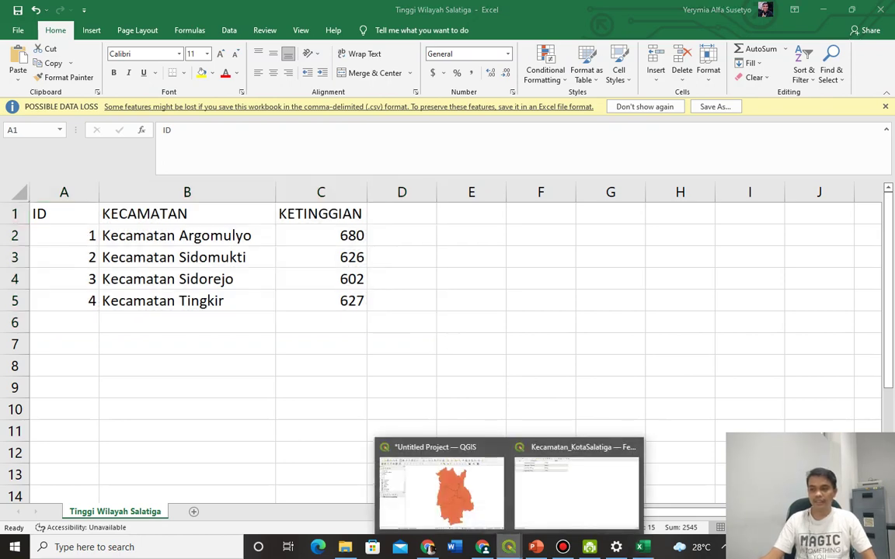
pyautogui.moveTo(441, 490)
pyautogui.click(576, 490)
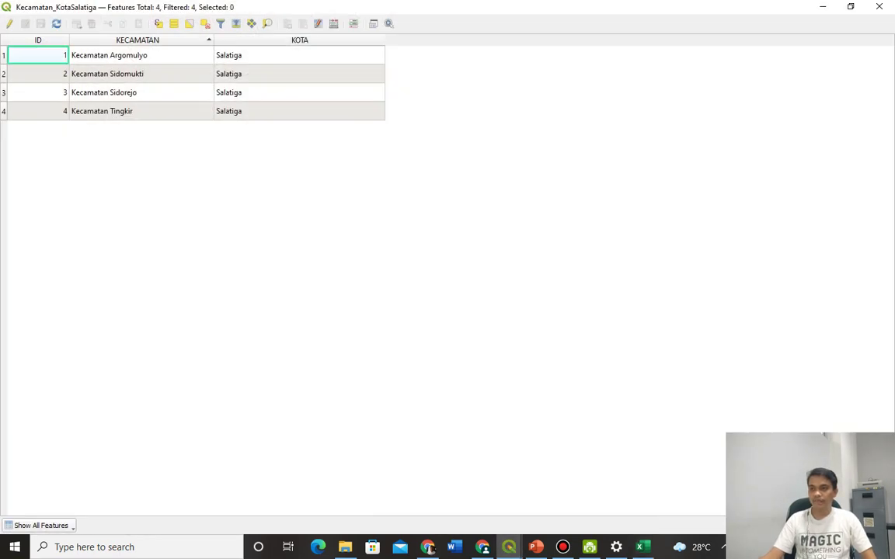
pyautogui.hotkey('alt', 'Tab')
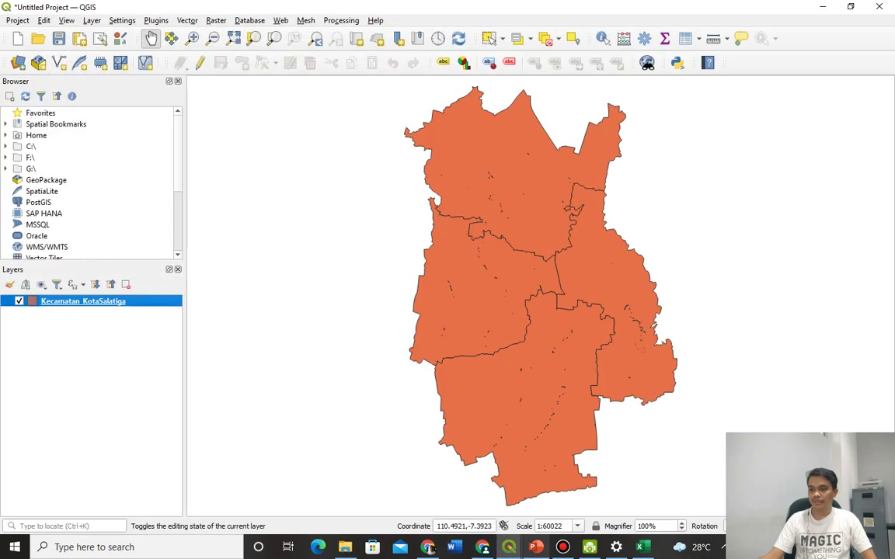
pyautogui.click(509, 547)
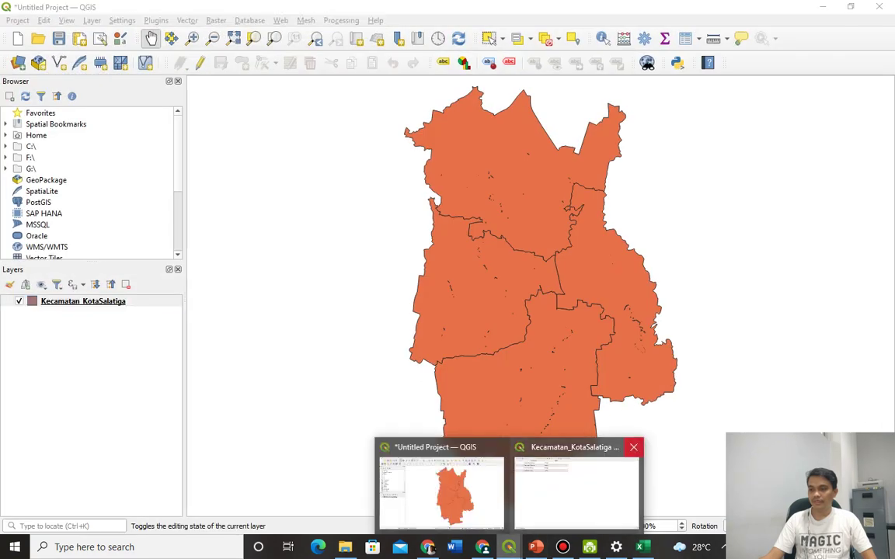
pyautogui.click(634, 448)
# Step: Open the Add Delimited Text Layer dialog in QGIS
pyautogui.moveTo(466, 310); pyautogui.dragTo(606, 326)
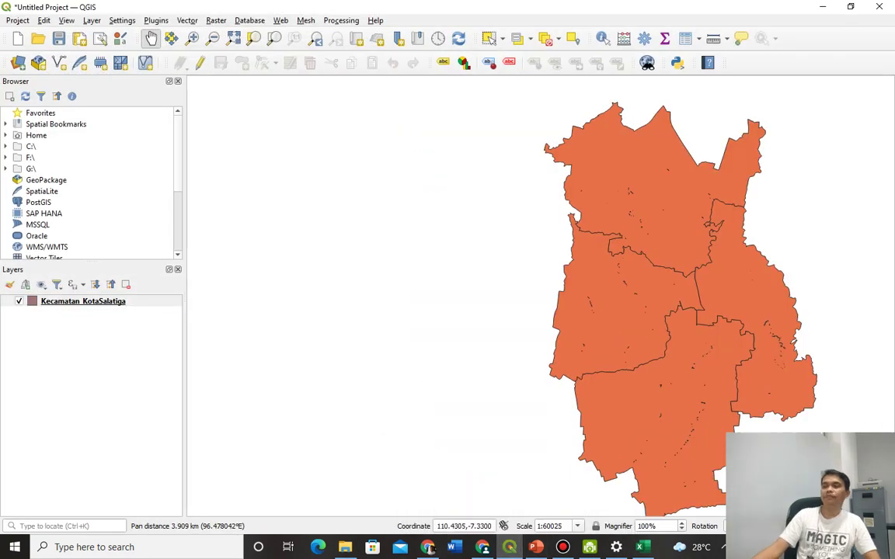
pyautogui.moveTo(661, 311); pyautogui.dragTo(567, 297)
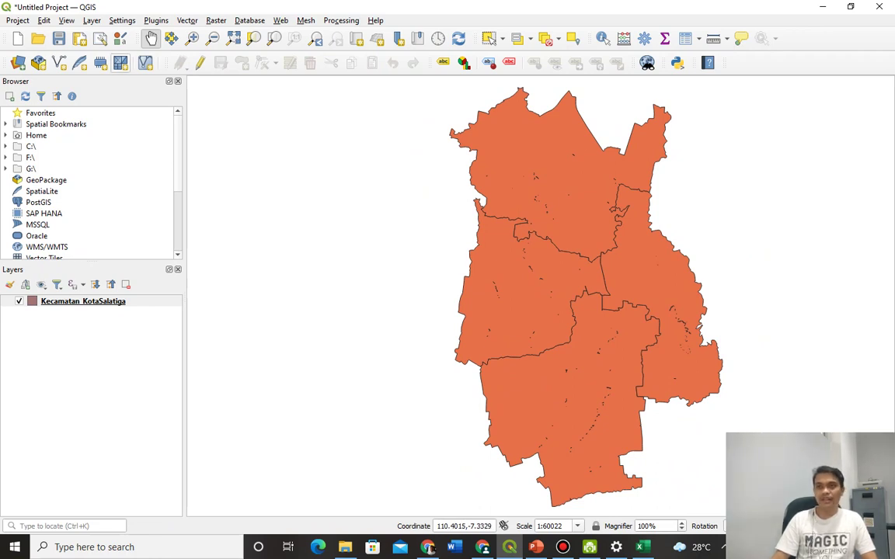
pyautogui.click(91, 20)
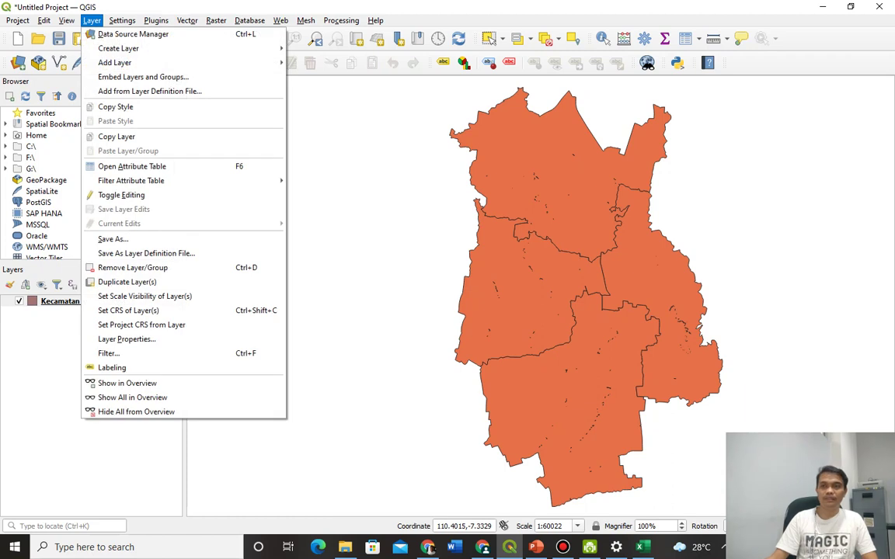
pyautogui.moveTo(115, 62)
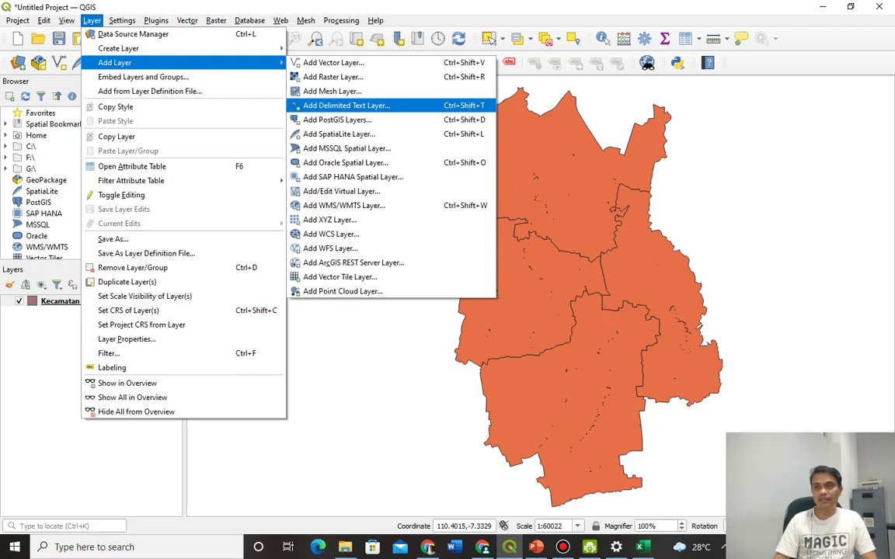
pyautogui.press('Return')
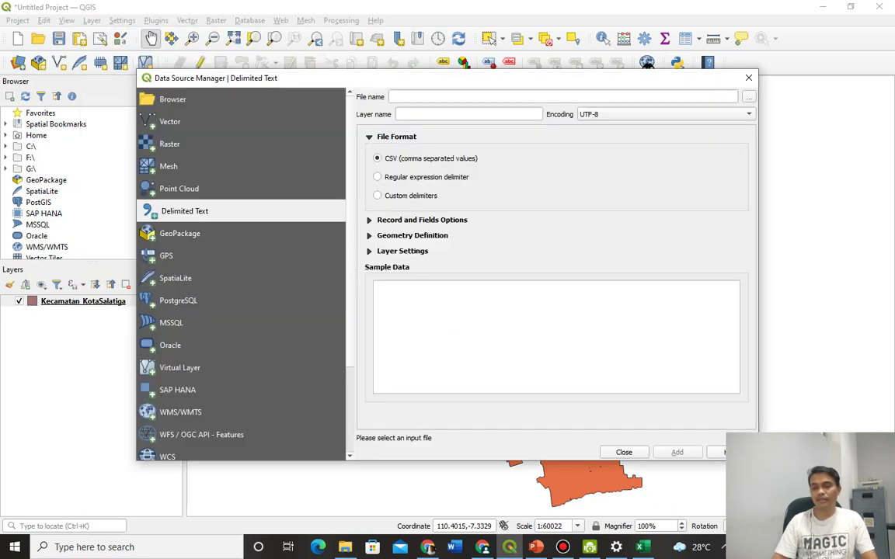
# Step: Switch to PowerPoint, add a new slide after Practice, enter 6 as its text and paste the copied QGIS screenshot
pyautogui.hotkey('alt', 'Tab')
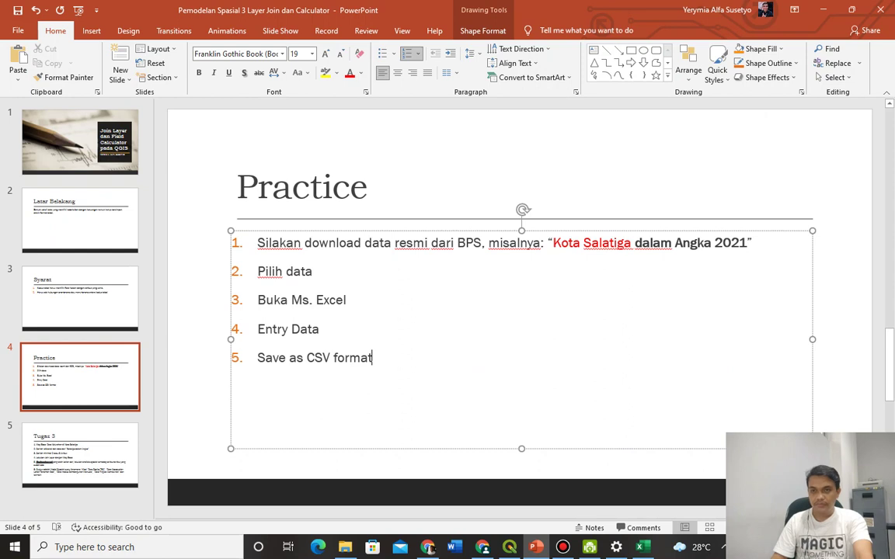
pyautogui.click(120, 78)
pyautogui.click(209, 125)
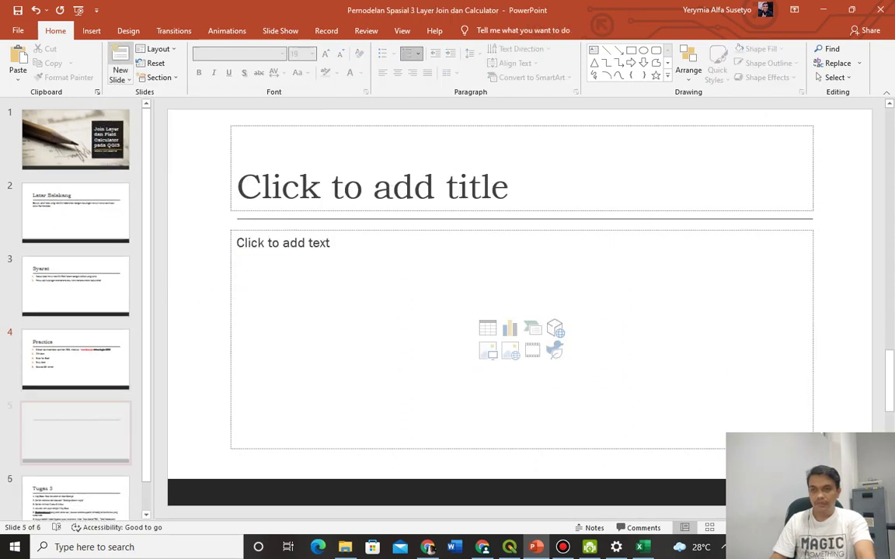
pyautogui.write('6')
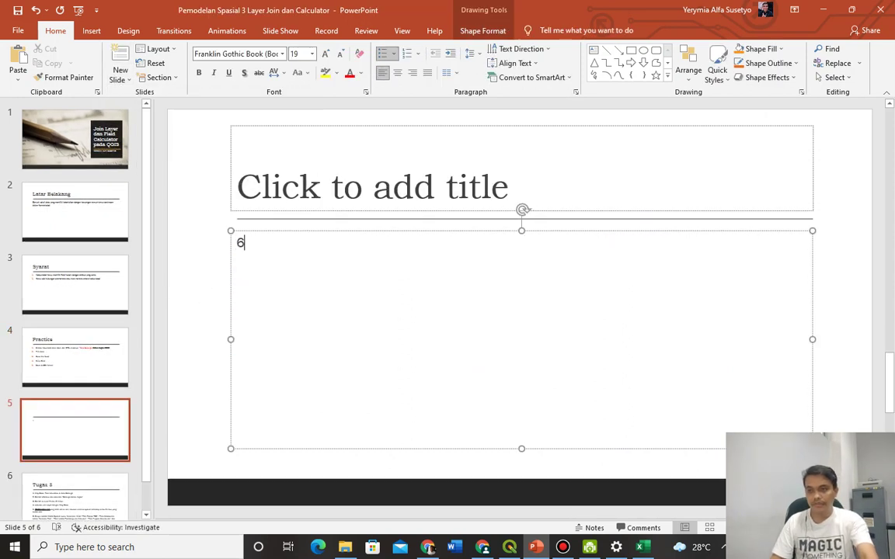
pyautogui.hotkey('ctrl', 'v')
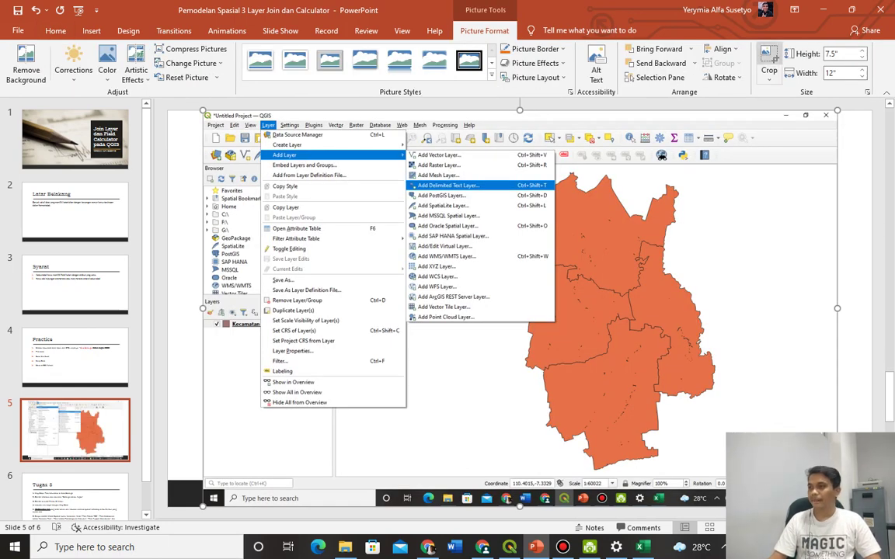
# Step: Crop the screenshot to about 8.22 by 5.78 inches around the Add Delimited Text Layer command and place it beside the 6
pyautogui.click(769, 61)
pyautogui.moveTo(835, 504); pyautogui.dragTo(635, 412)
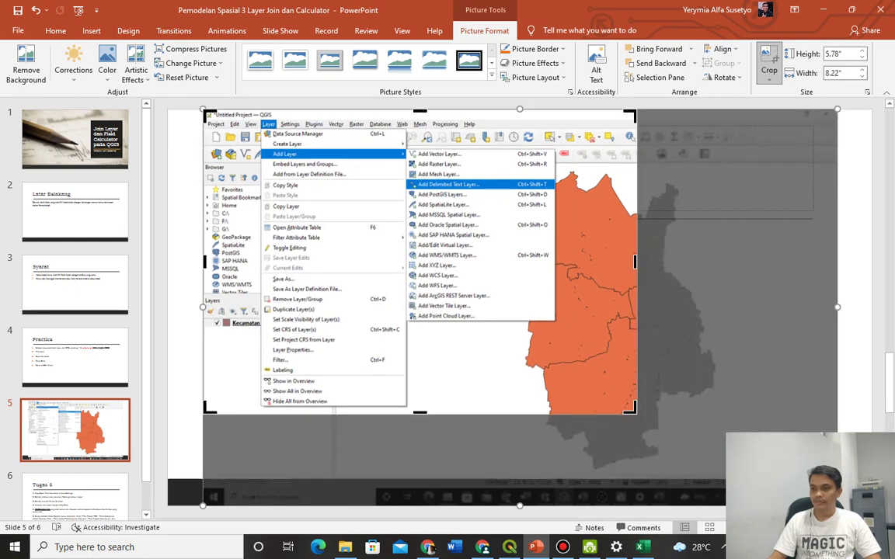
pyautogui.click(855, 233)
pyautogui.moveTo(420, 260); pyautogui.dragTo(492, 305)
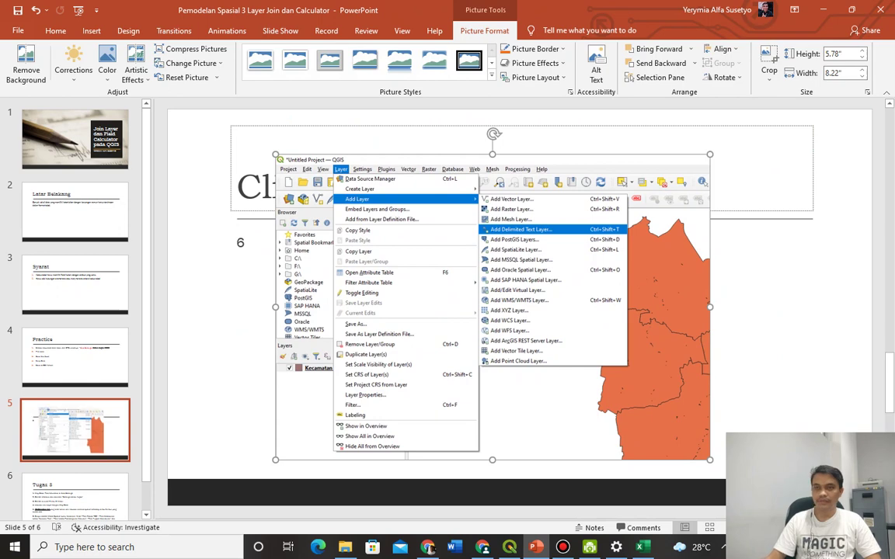
pyautogui.press('Escape')
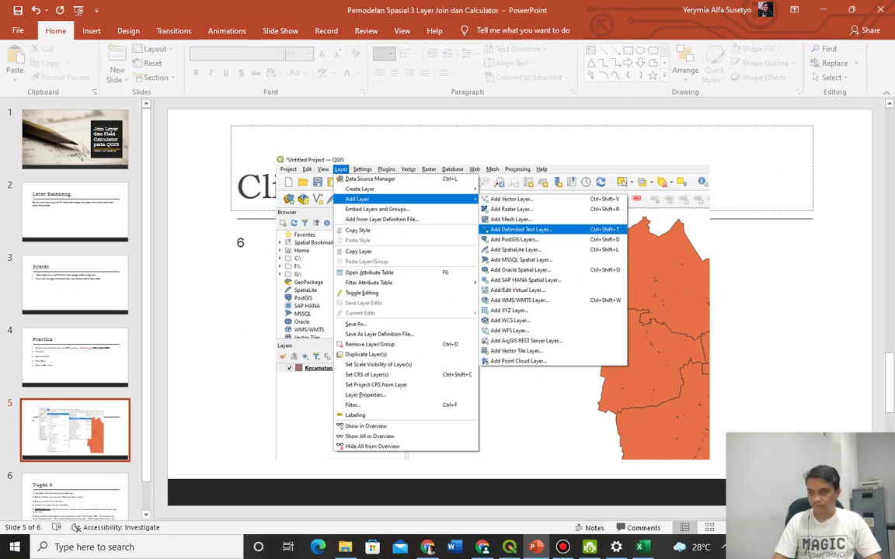
# Step: Return to QGIS and load Tinggi Wilayah Salatiga.csv from Documents as the delimited text file
pyautogui.hotkey('alt', 'Tab')
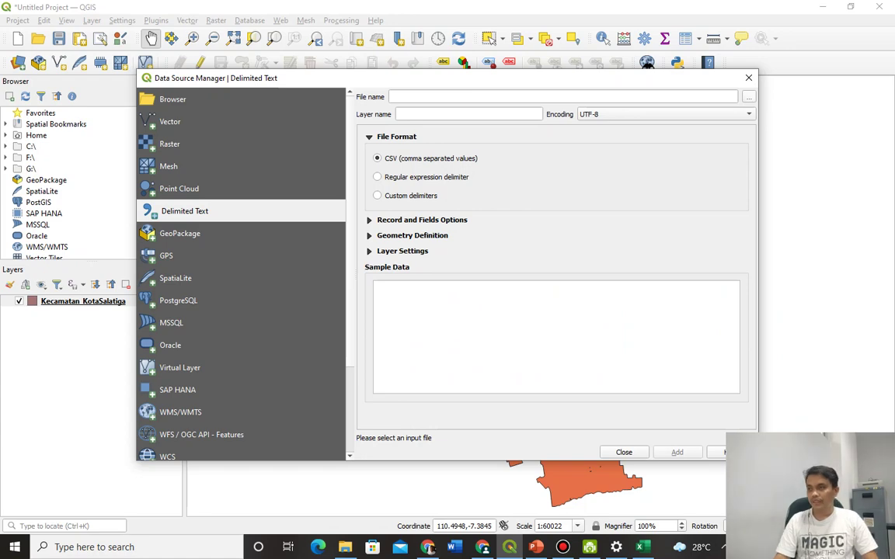
pyautogui.click(748, 97)
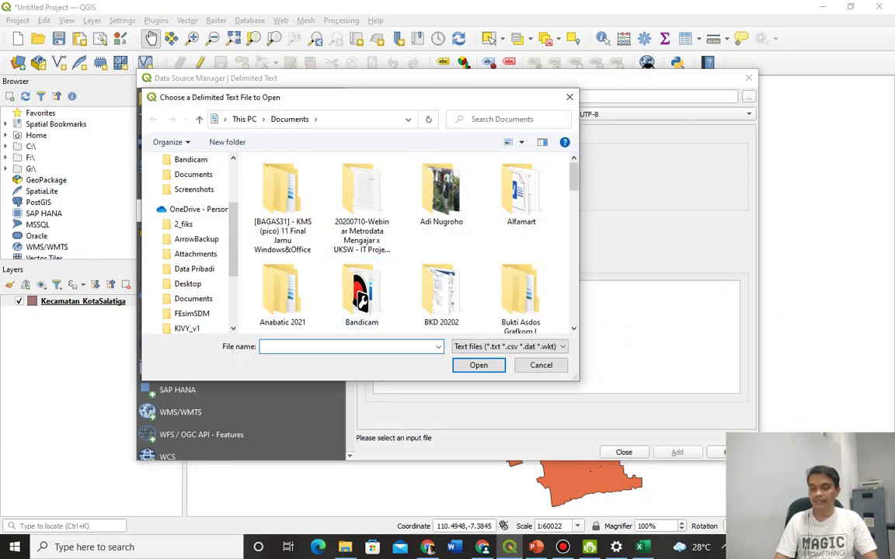
pyautogui.write('ti')
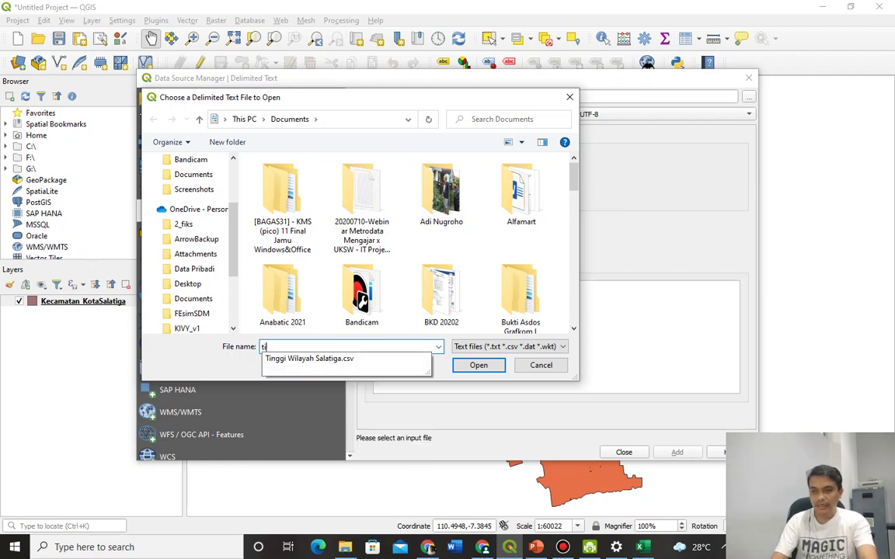
pyautogui.press('Down')
pyautogui.press('Return')
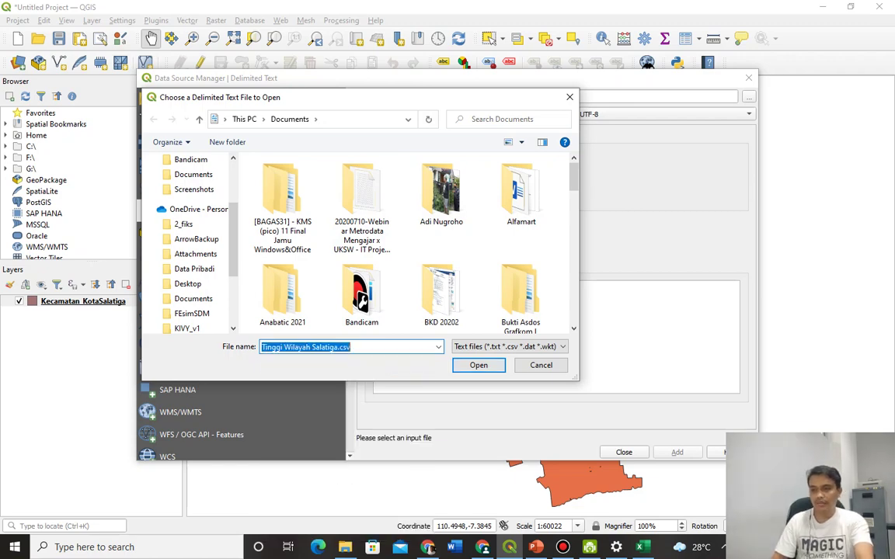
pyautogui.press('Return')
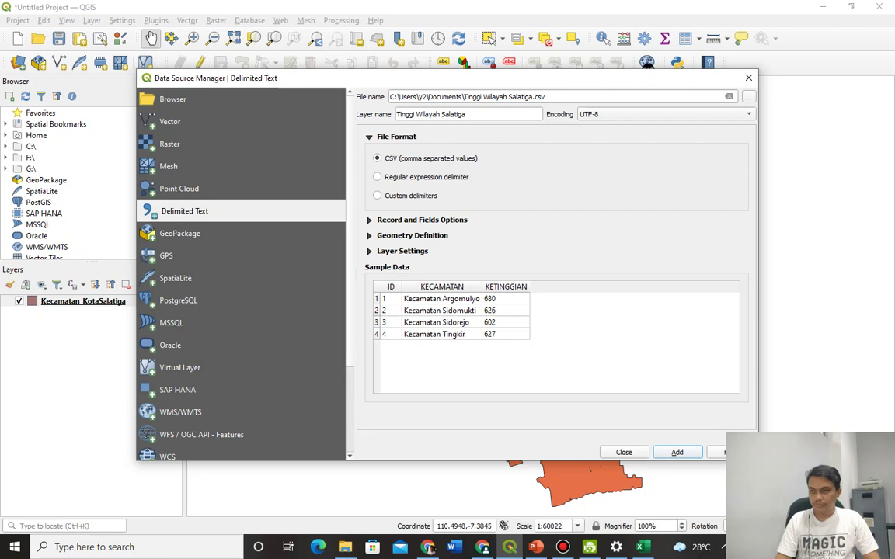
# Step: Expand the geometry definition, try Point coordinates, and set it to No geometry (attribute only table)
pyautogui.click(411, 236)
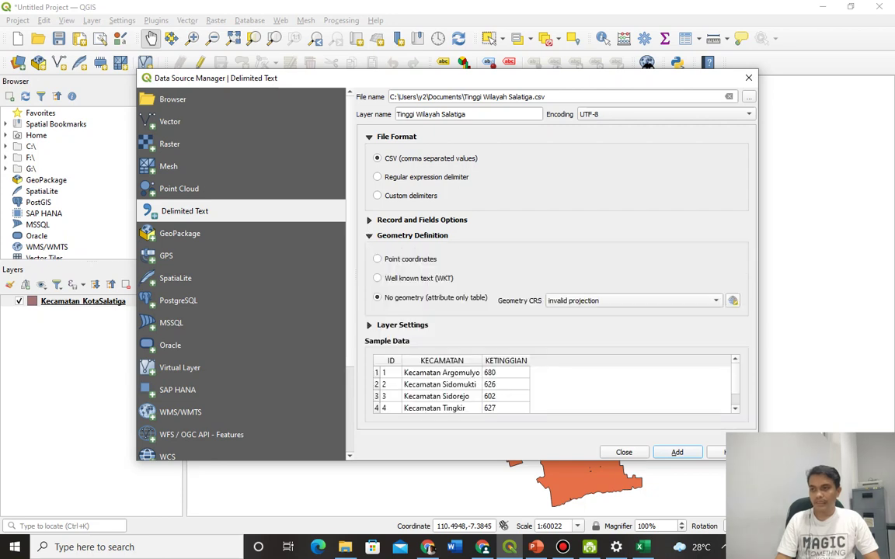
pyautogui.click(377, 259)
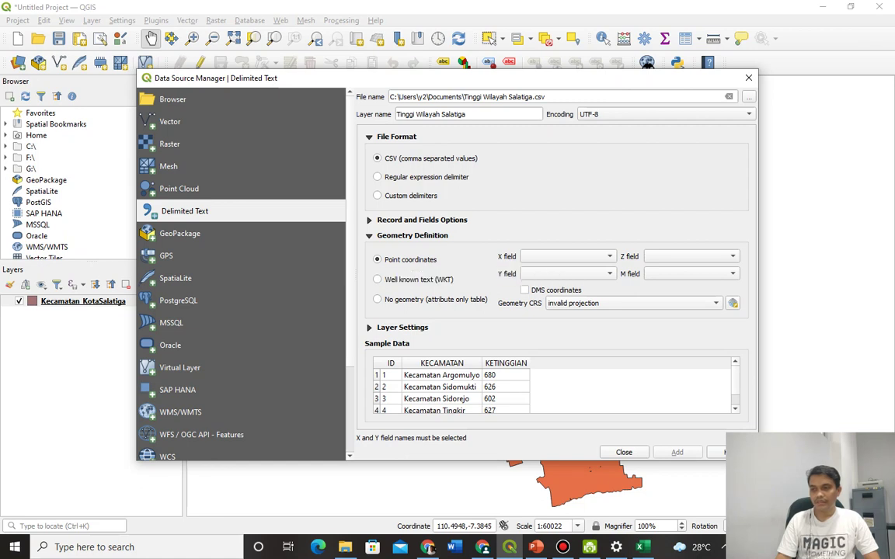
pyautogui.click(422, 220)
pyautogui.click(421, 220)
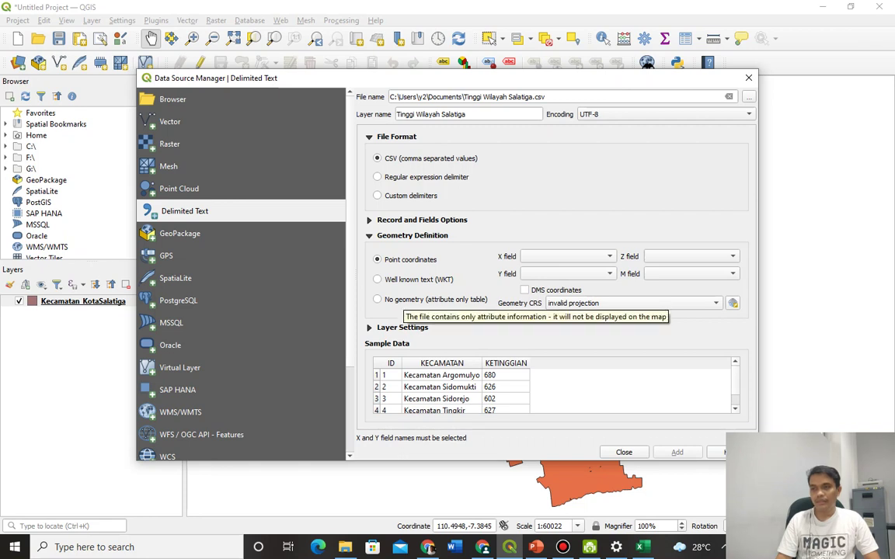
pyautogui.click(420, 300)
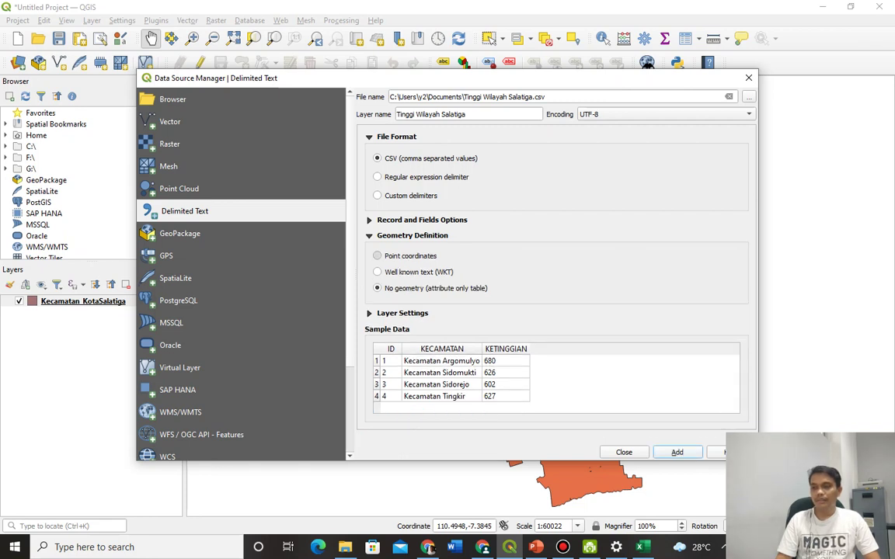
# Step: Compare the Point coordinates fields with the columns in the Excel table and return the geometry definition to No geometry
pyautogui.click(409, 257)
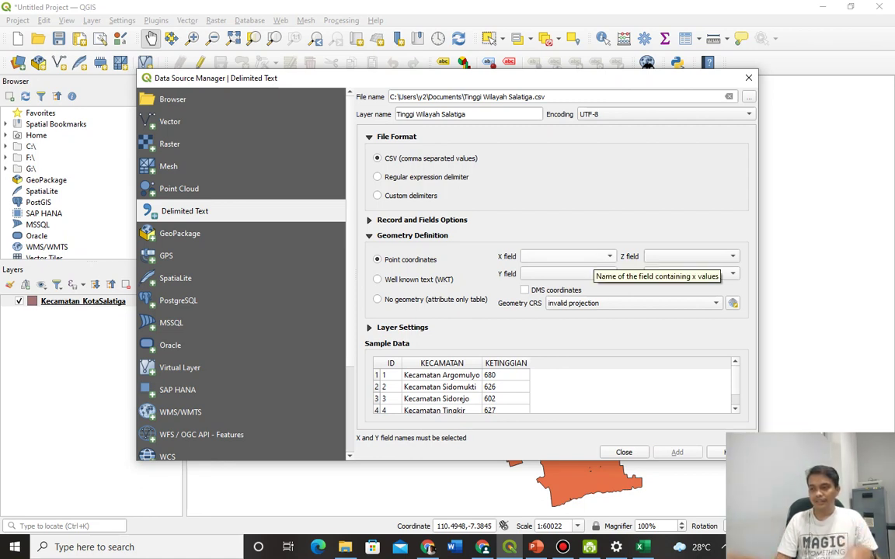
pyautogui.click(642, 547)
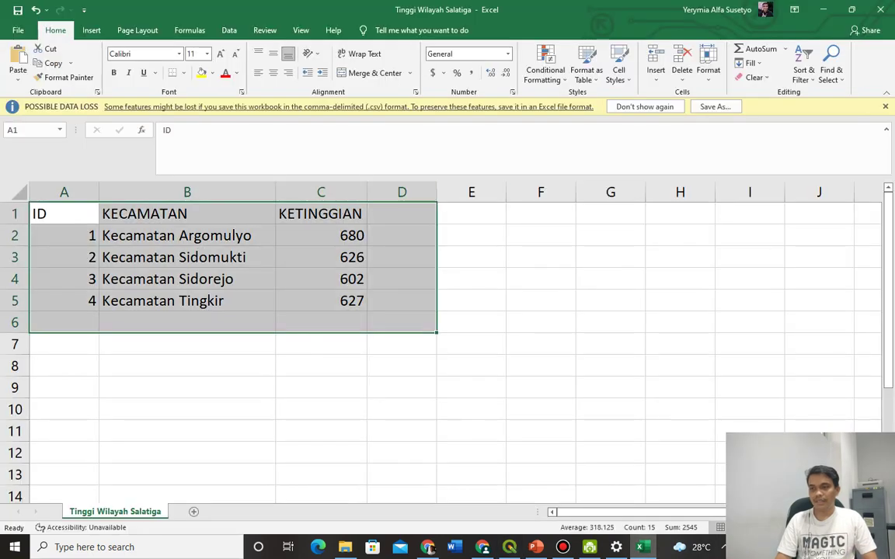
pyautogui.hotkey('alt', 'Tab')
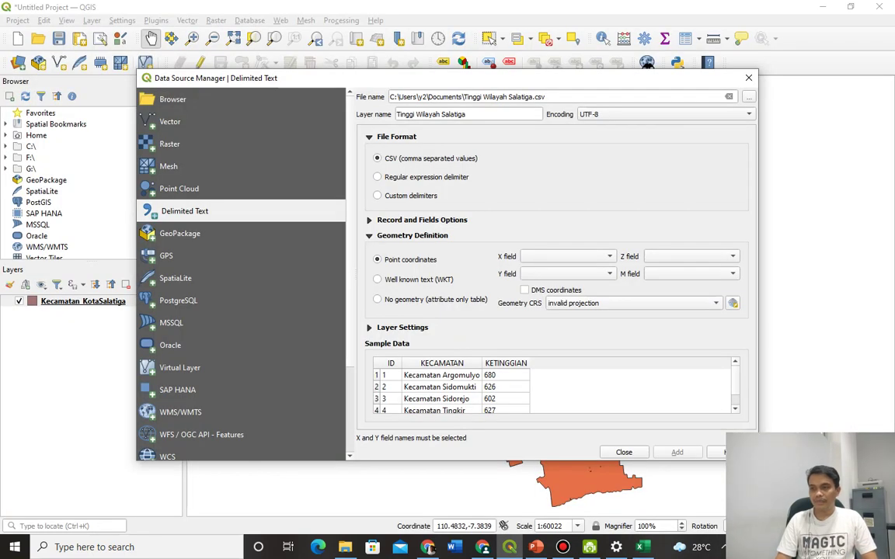
pyautogui.click(377, 300)
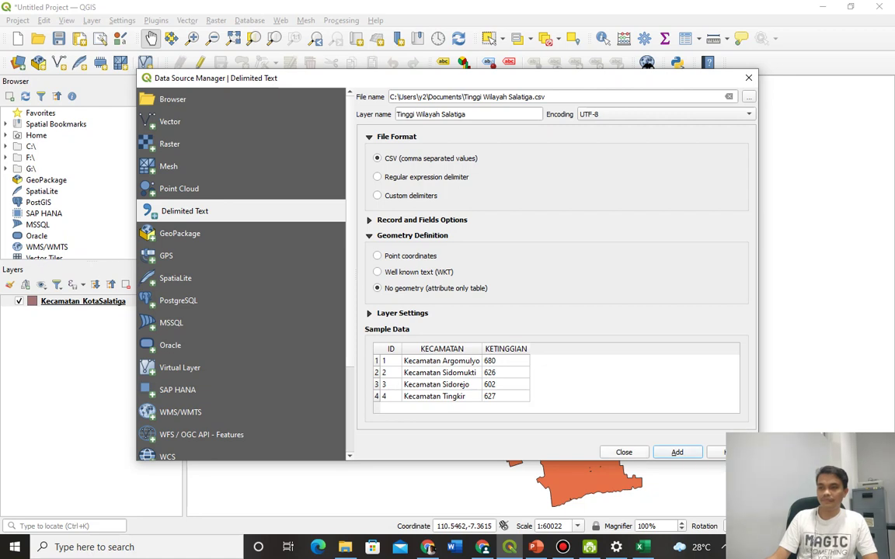
# Step: Add Tinggi Wilayah Salatiga as a table layer and reload Tinggi Wilayah Salatiga.csv from Documents in the delimited text settings
pyautogui.click(677, 452)
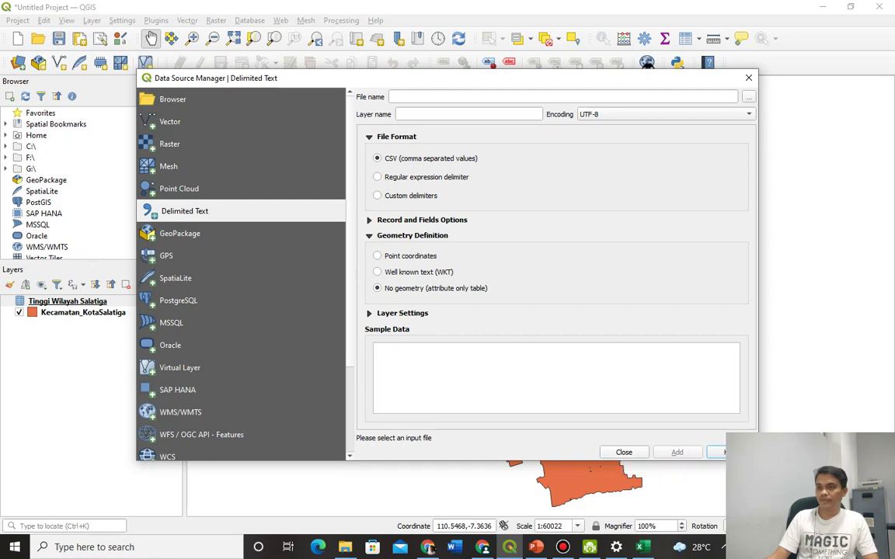
pyautogui.click(748, 96)
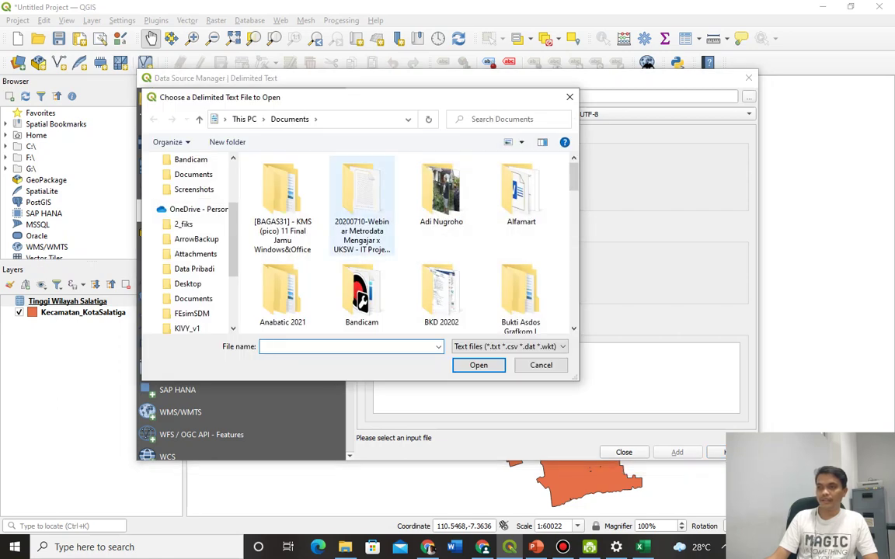
pyautogui.write('ti')
pyautogui.press('Down')
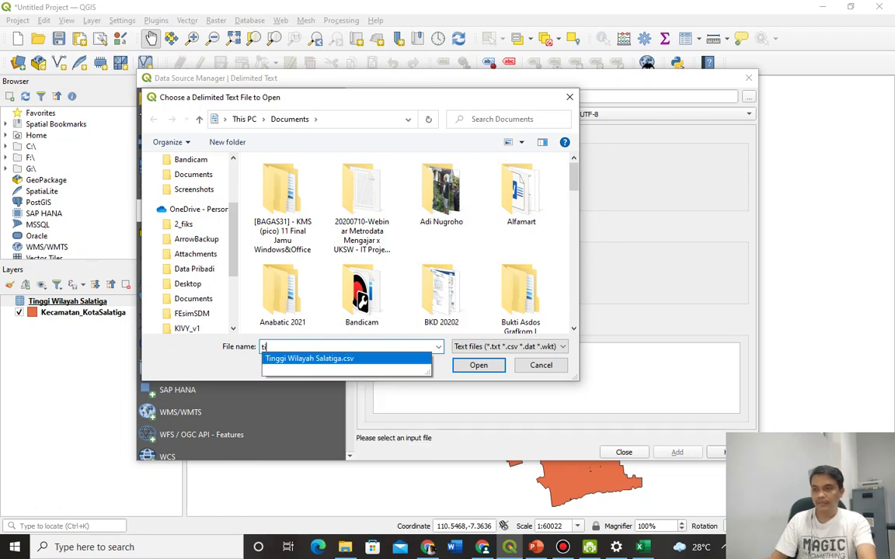
pyautogui.press('Return')
pyautogui.press('Return')
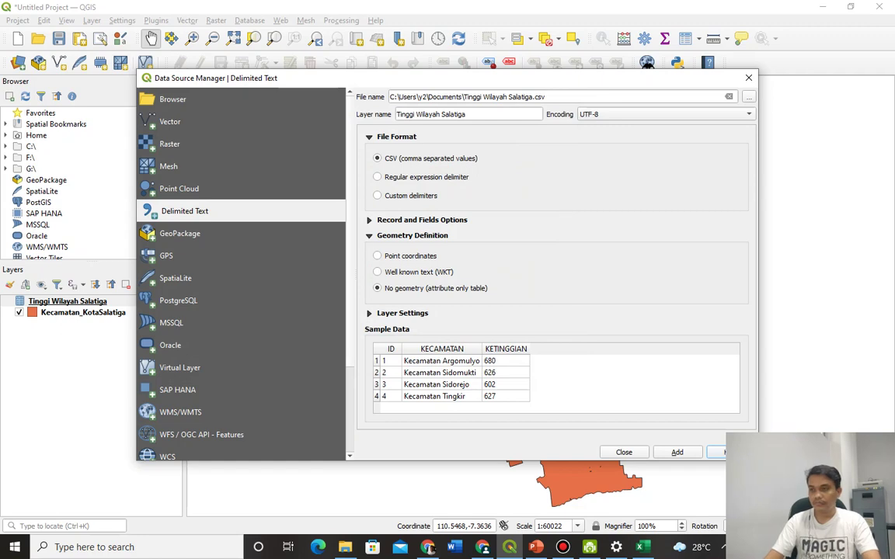
# Step: Switch to PowerPoint, add a slide numbered 7 and paste the delimited text screenshot, scaled to about 9.17 by 5.78 inches
pyautogui.hotkey('alt', 'Tab')
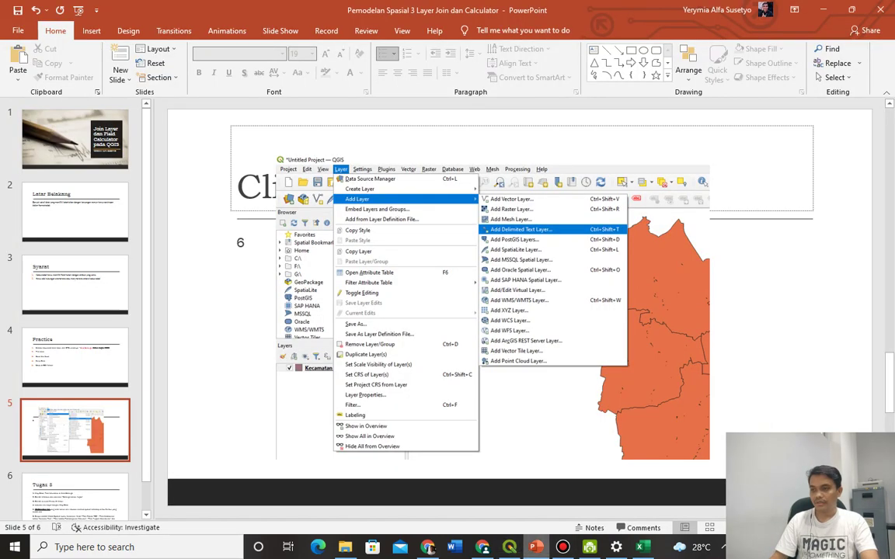
pyautogui.click(120, 59)
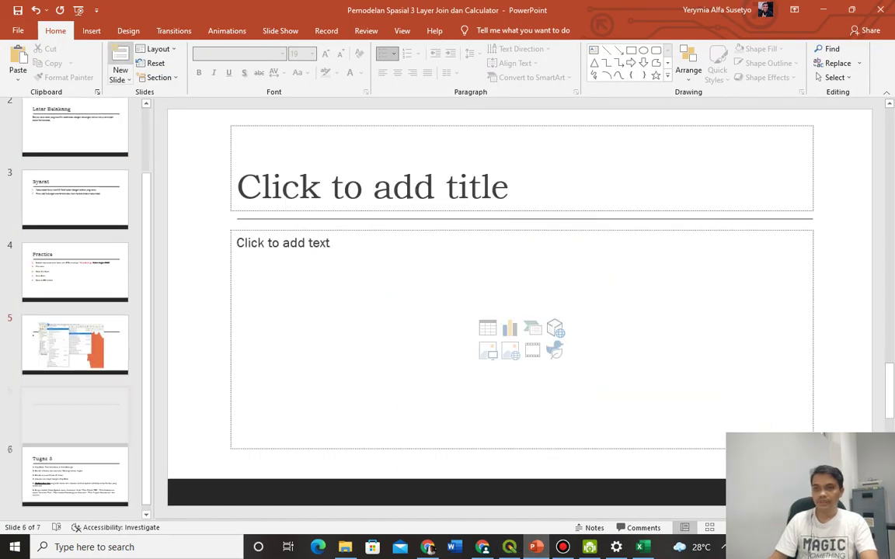
pyautogui.click(237, 243)
pyautogui.write('7')
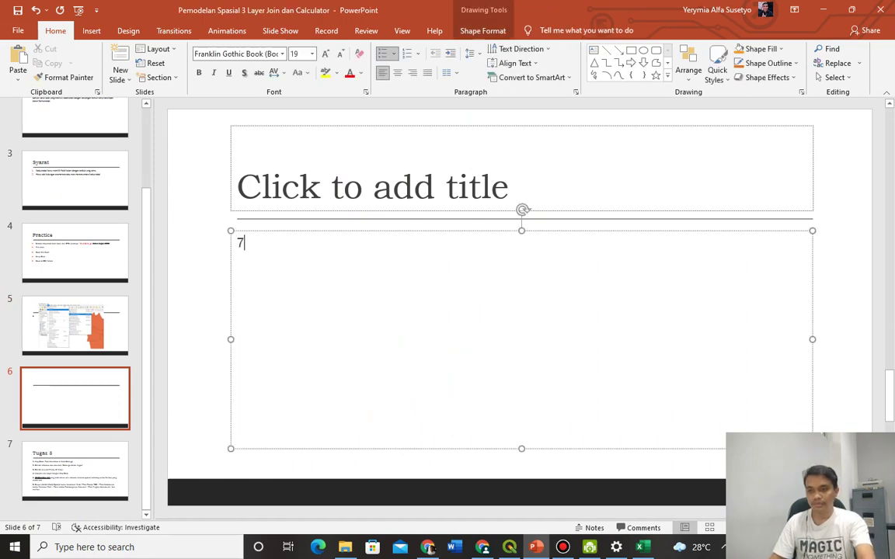
pyautogui.hotkey('ctrl', 'v')
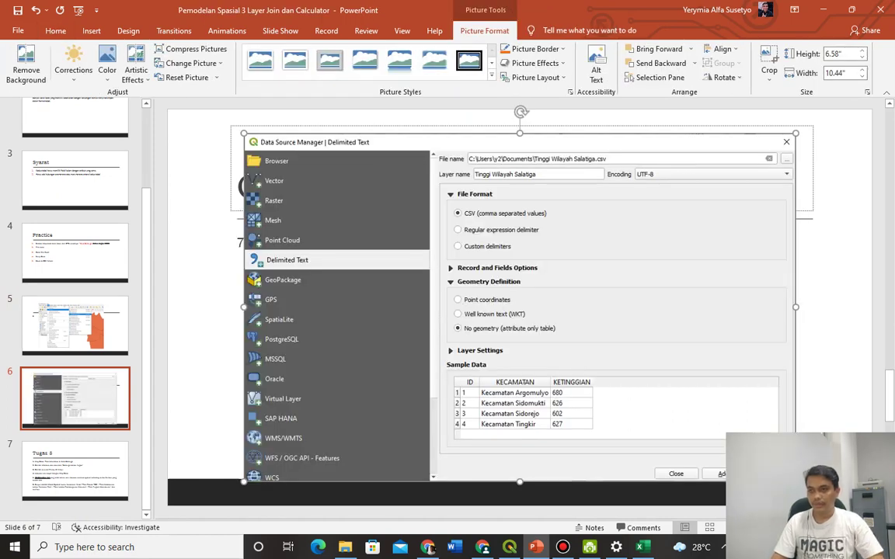
pyautogui.moveTo(796, 480); pyautogui.dragTo(748, 460)
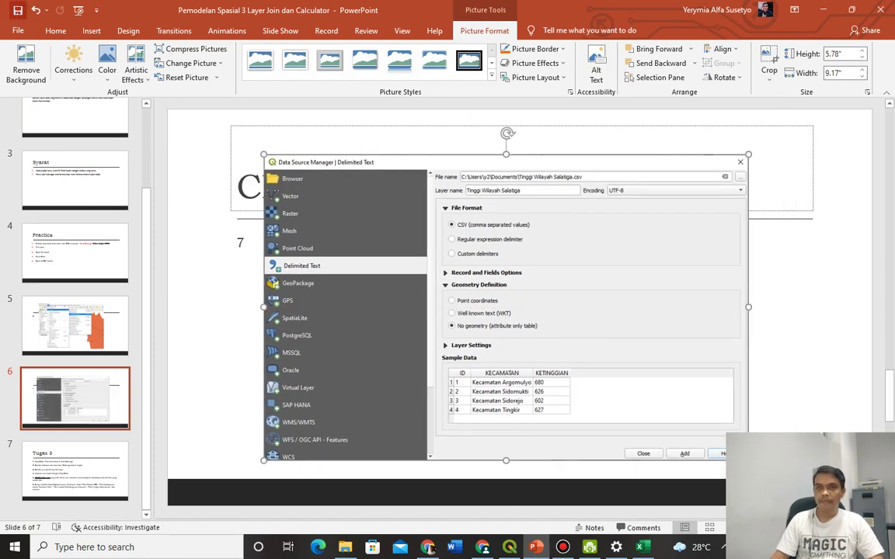
# Step: Return to QGIS, close the Data Source Manager and go over the Kecamatan_KotaSalatiga and Tinggi Wilayah Salatiga layers
pyautogui.hotkey('alt', 'Tab')
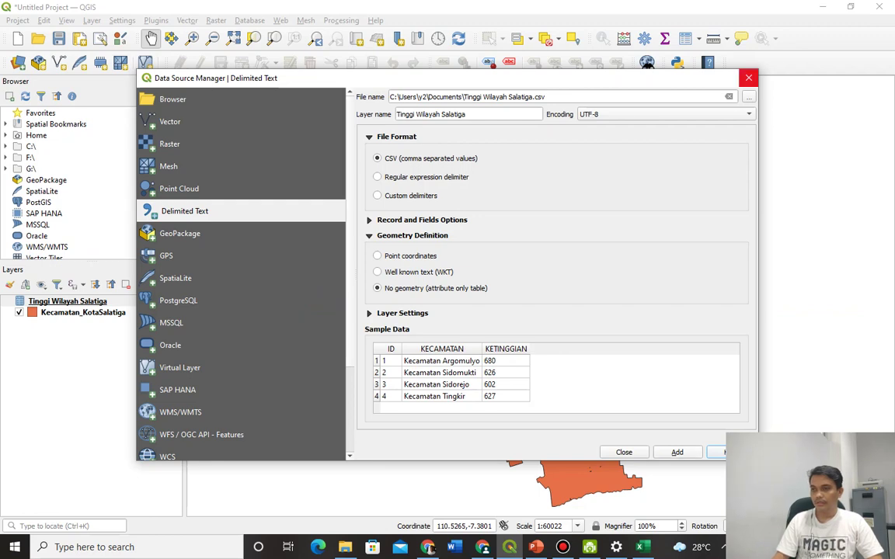
pyautogui.click(748, 78)
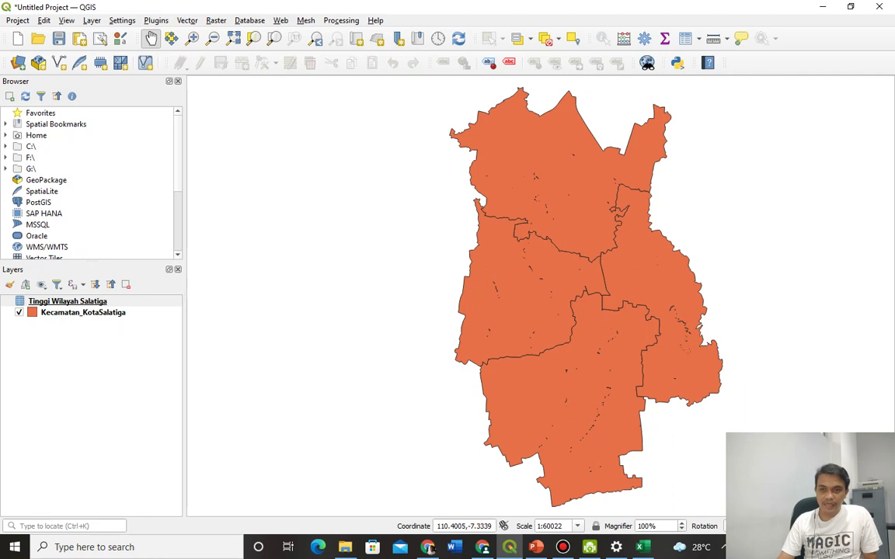
pyautogui.click(83, 312)
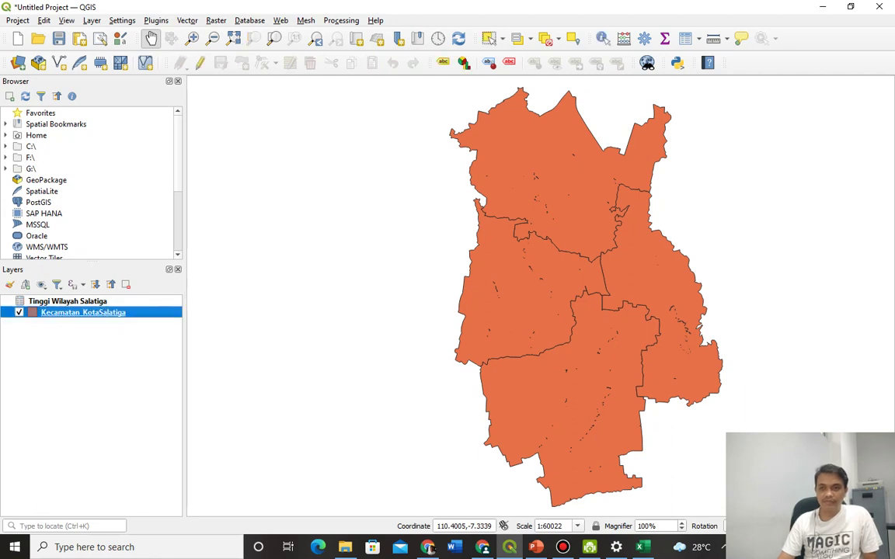
pyautogui.click(67, 301)
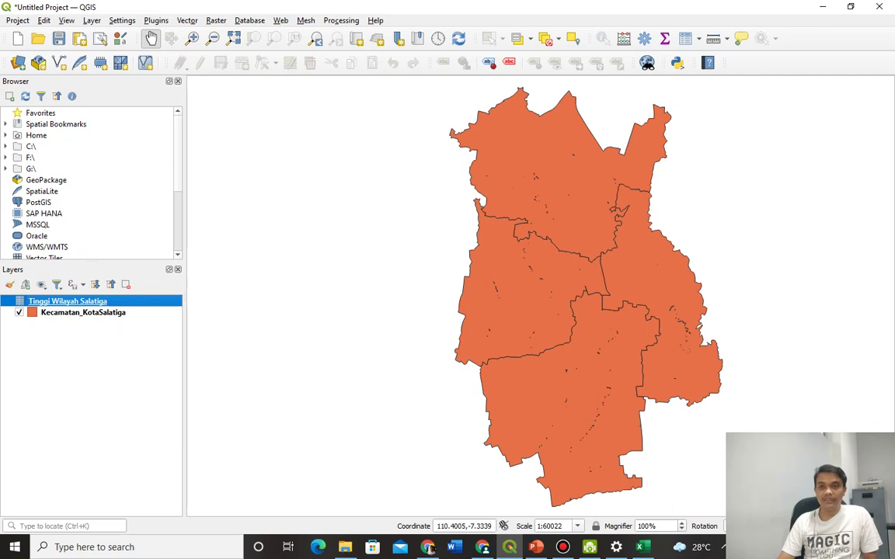
pyautogui.click(83, 312)
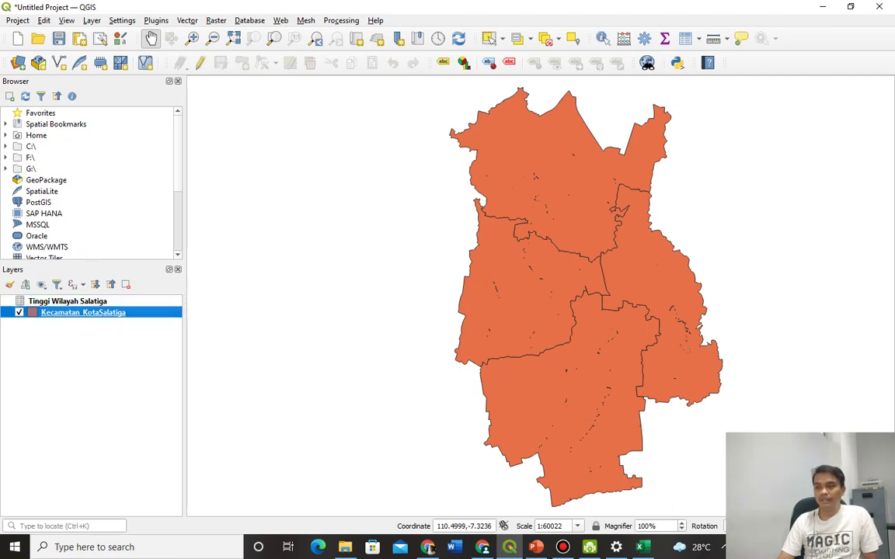
pyautogui.click(68, 300)
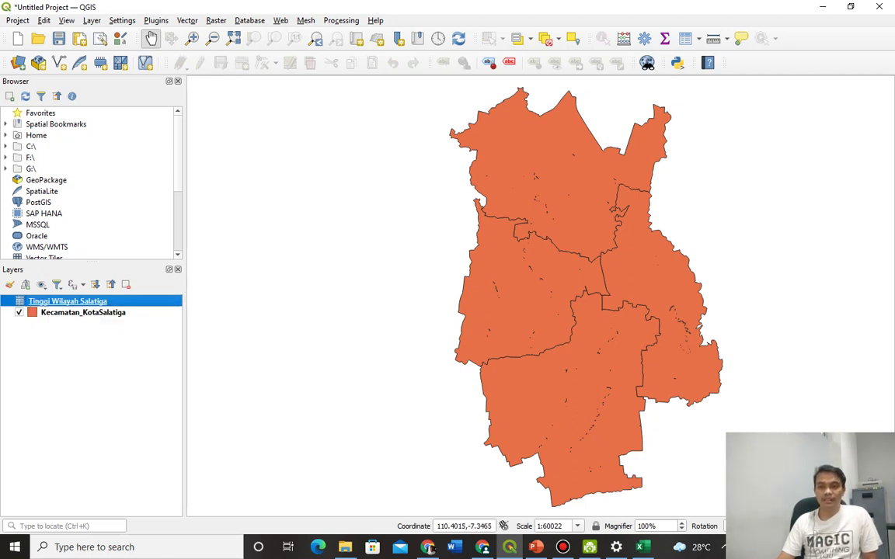
# Step: View the Tinggi Wilayah Salatiga attribute table with the KECAMATAN column widened to show full names, and close it
pyautogui.doubleClick(68, 300)
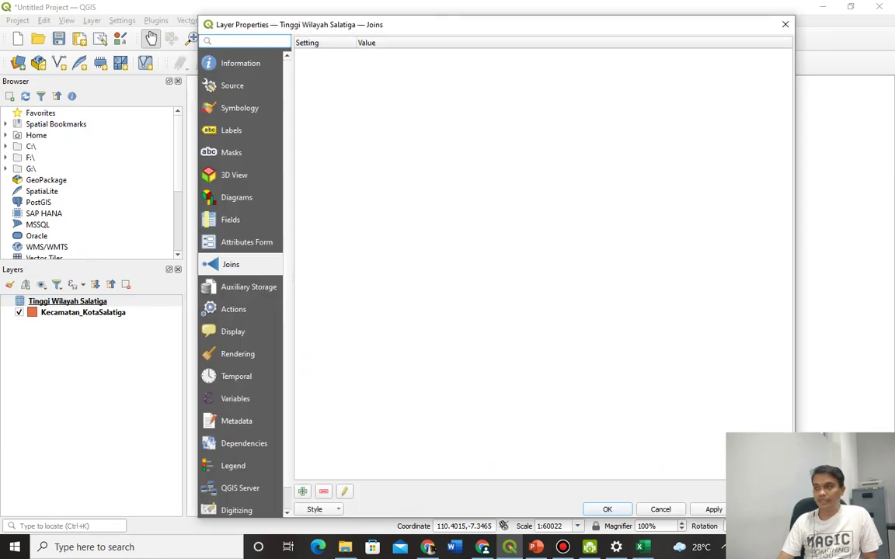
pyautogui.press('Escape')
pyautogui.rightClick(70, 301)
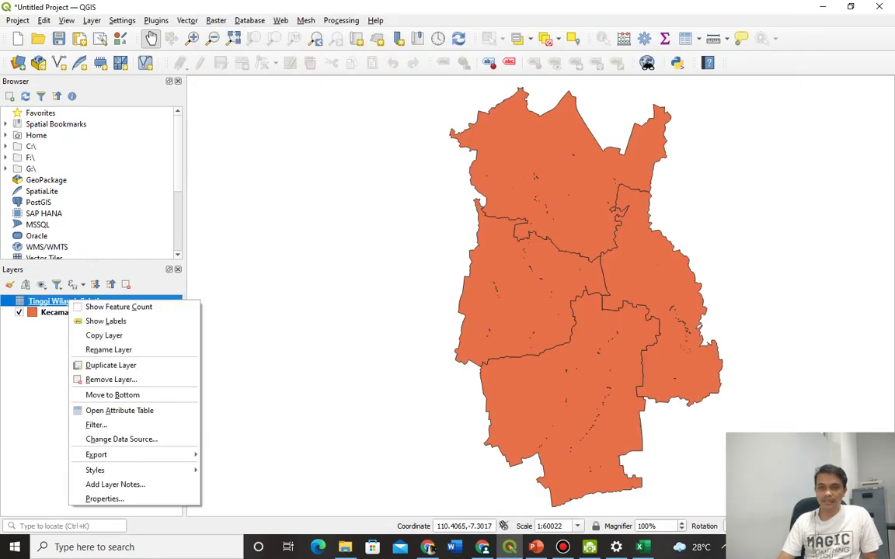
pyautogui.click(119, 410)
pyautogui.moveTo(256, 7); pyautogui.dragTo(348, 154)
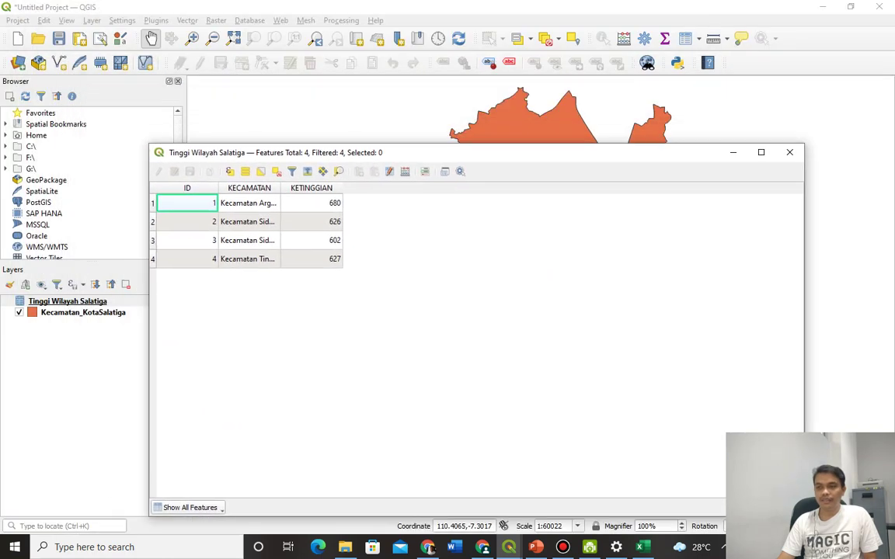
pyautogui.moveTo(281, 188); pyautogui.dragTo(350, 188)
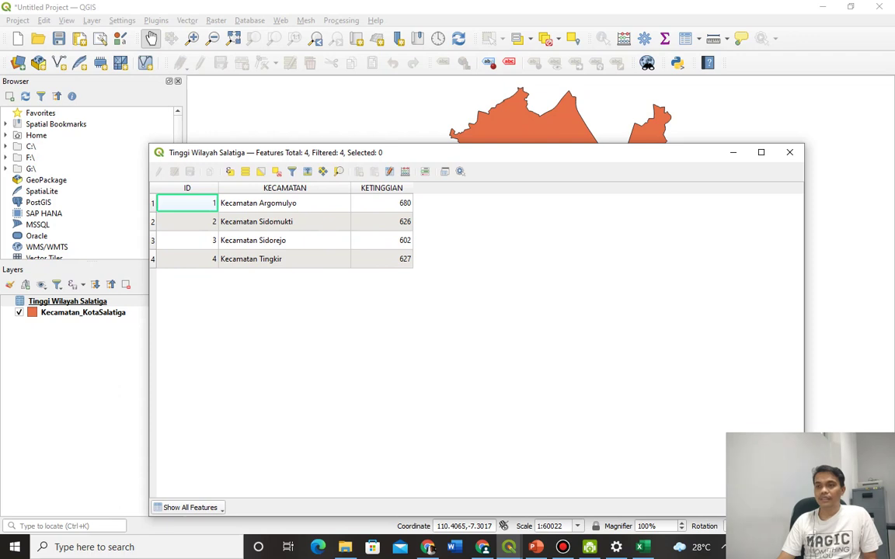
pyautogui.click(790, 152)
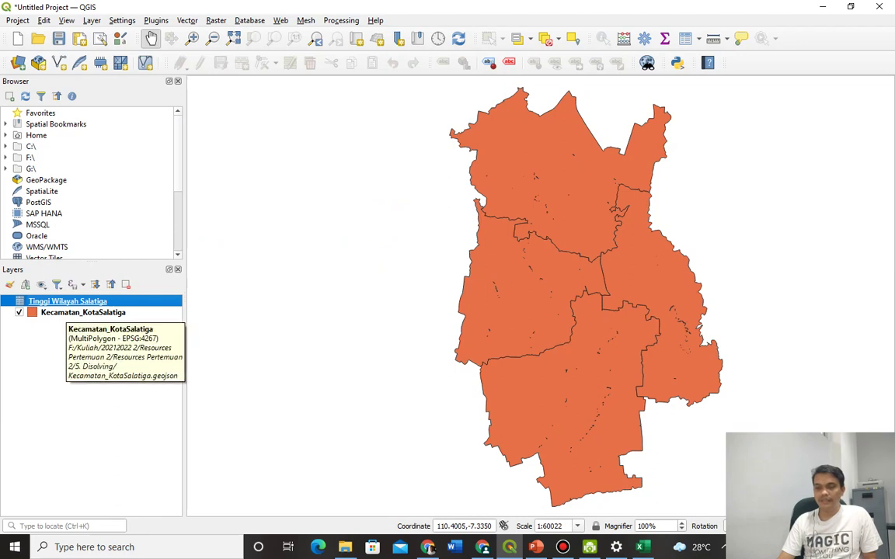
# Step: Examine the fields in the Kecamatan_KotaSalatiga attribute table and close it
pyautogui.rightClick(84, 313)
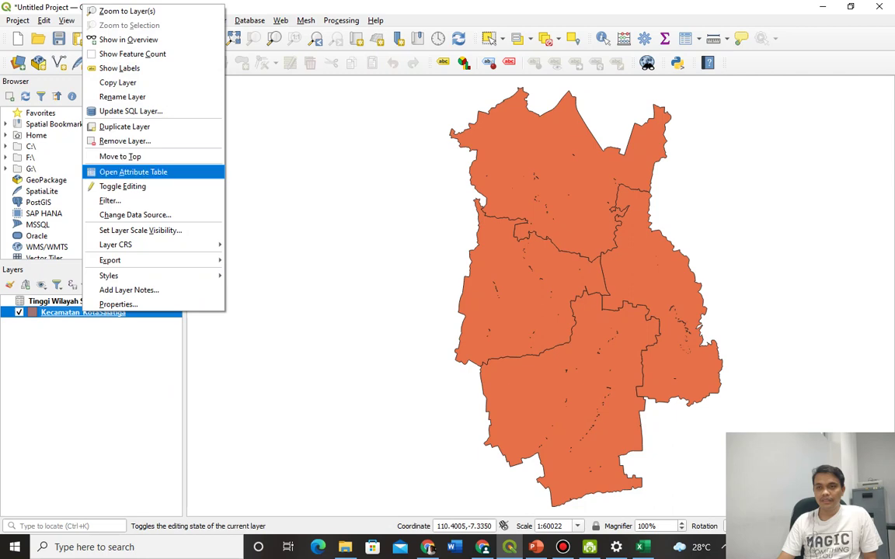
pyautogui.click(132, 171)
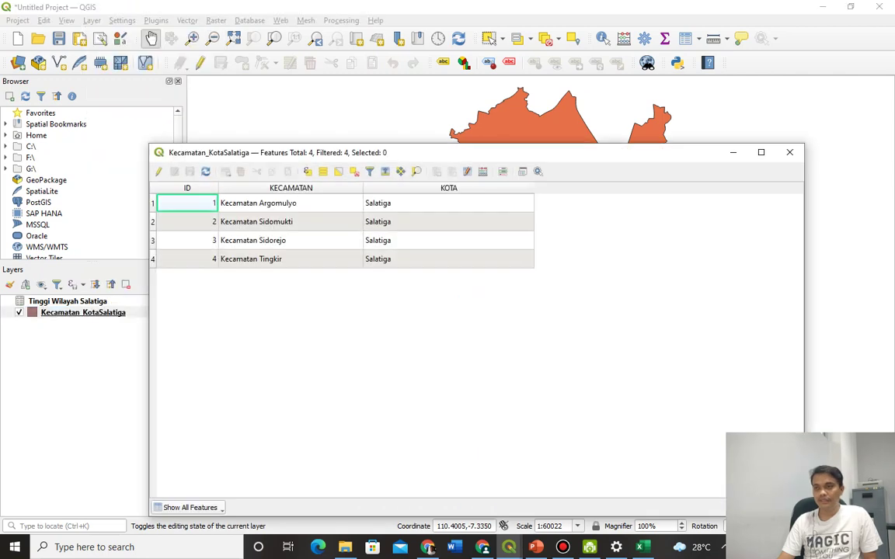
pyautogui.click(789, 152)
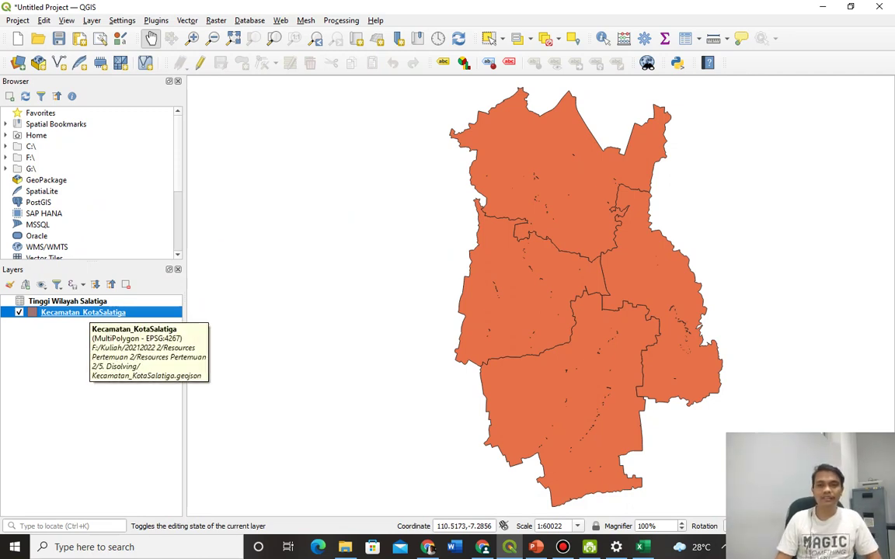
# Step: Start a new vector join in the layer properties of Kecamatan_KotaSalatiga
pyautogui.rightClick(88, 311)
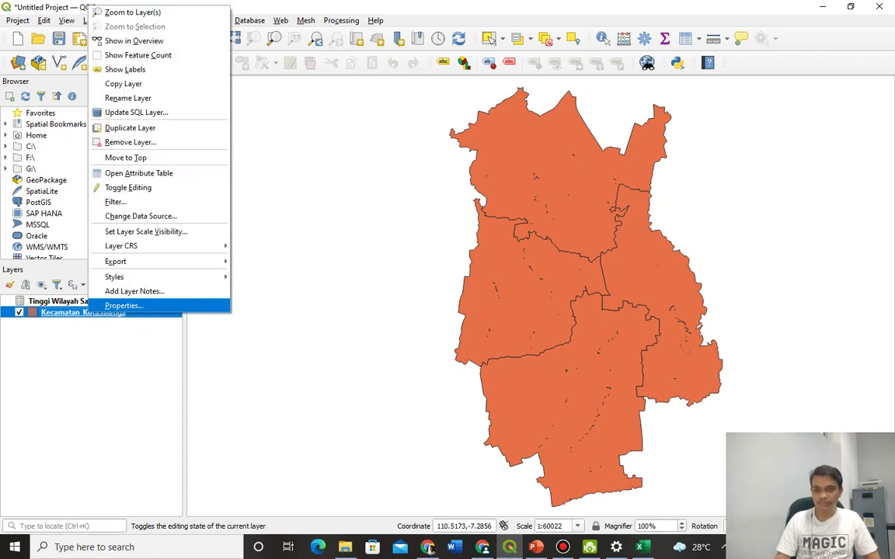
pyautogui.click(123, 305)
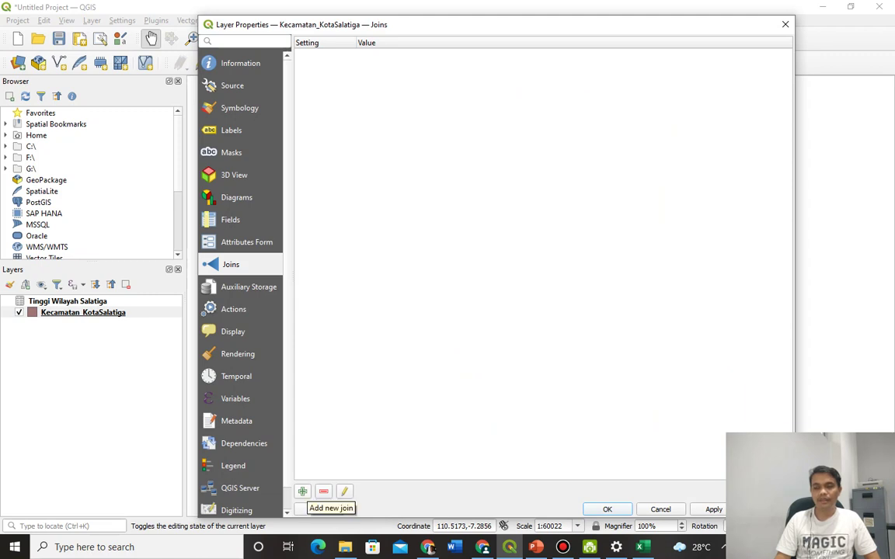
pyautogui.click(302, 491)
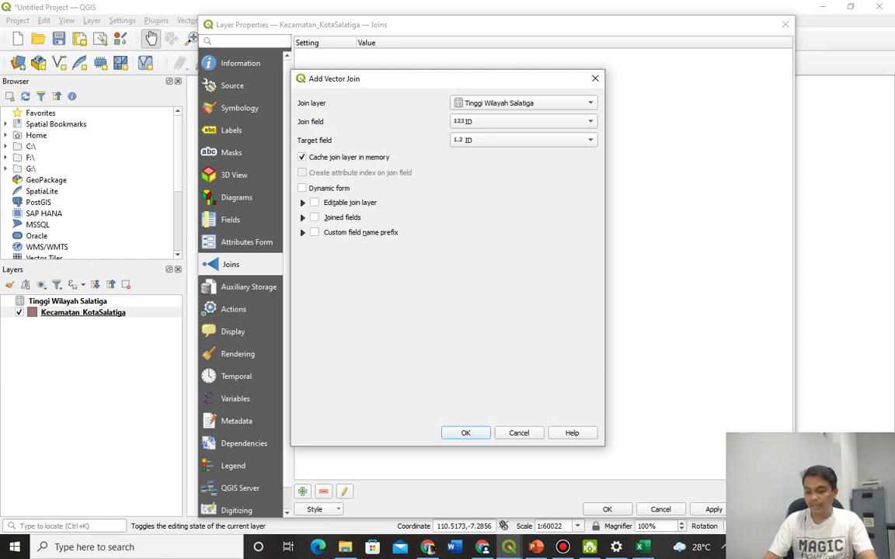
# Step: Switch to PowerPoint and add a new slide with the body text "8. Join spasial dg CSV --"
pyautogui.click(536, 547)
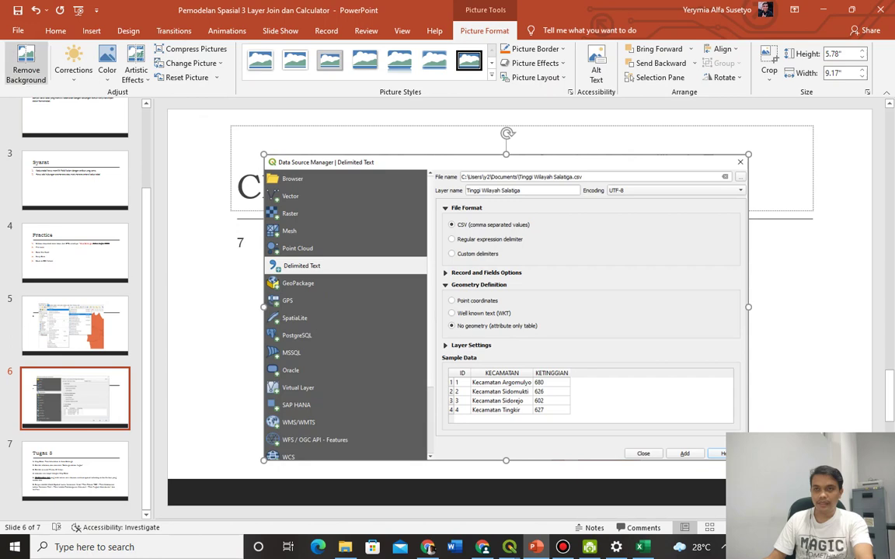
pyautogui.click(56, 30)
pyautogui.click(115, 57)
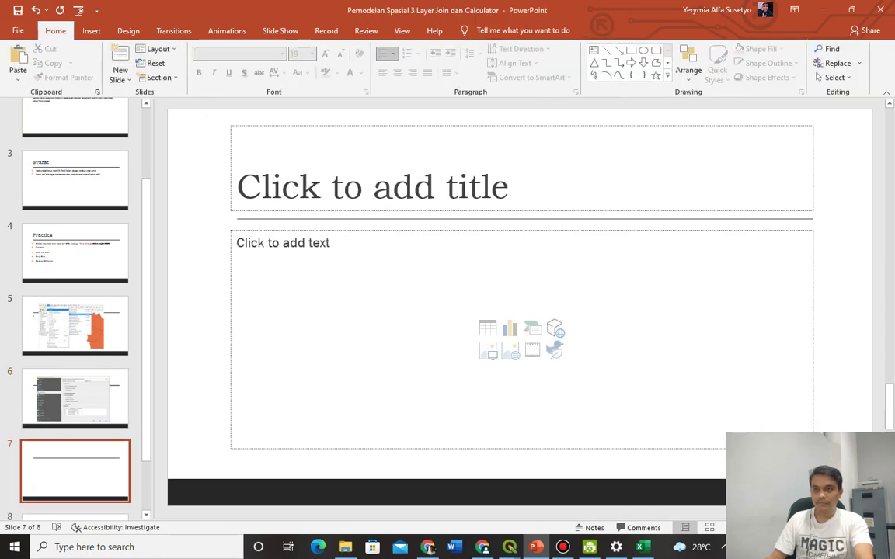
pyautogui.click(238, 243)
pyautogui.write('8.')
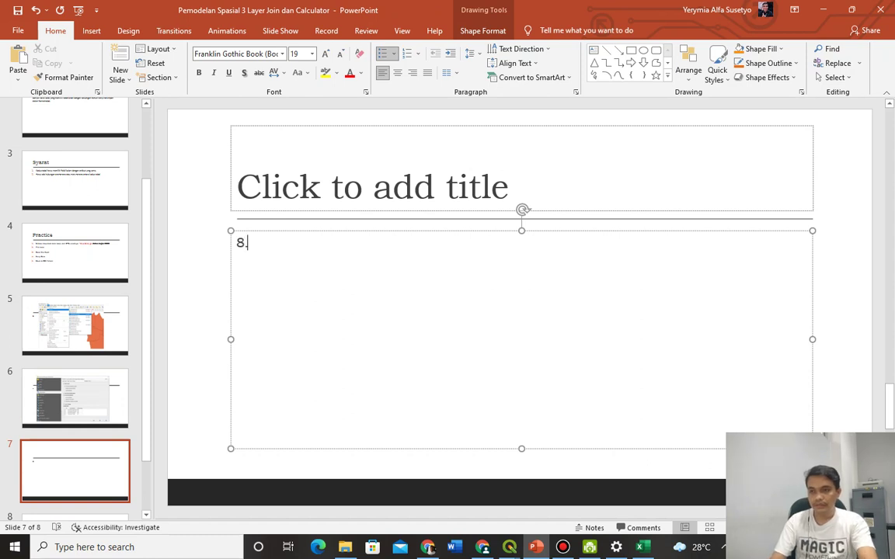
pyautogui.write(' Join spa')
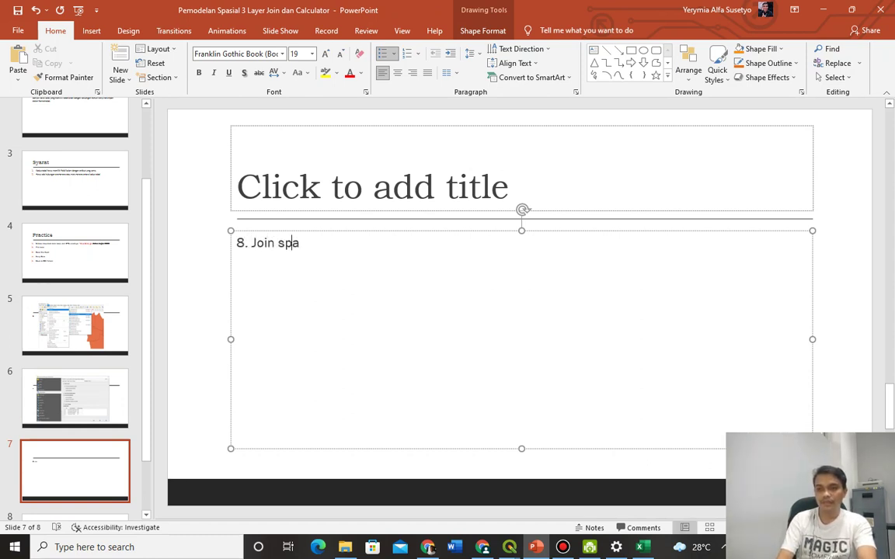
pyautogui.write('sial dg')
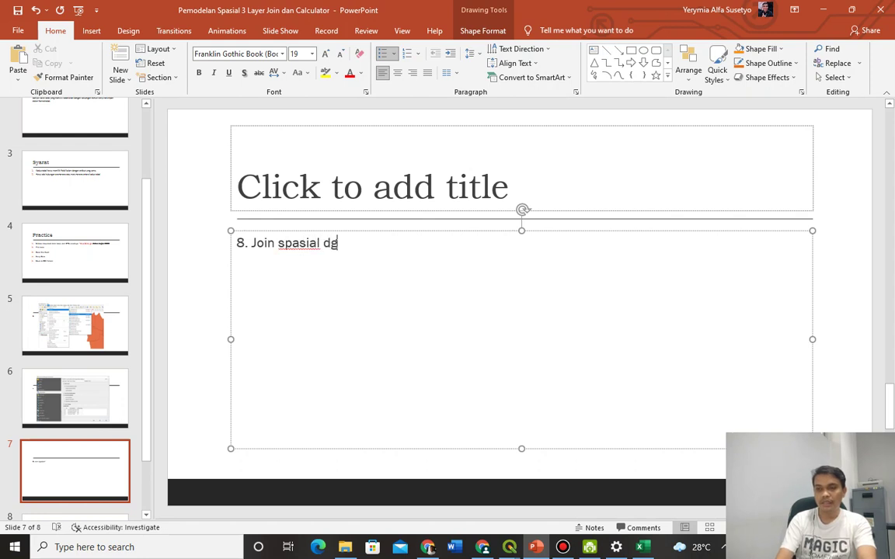
pyautogui.write(' CSV')
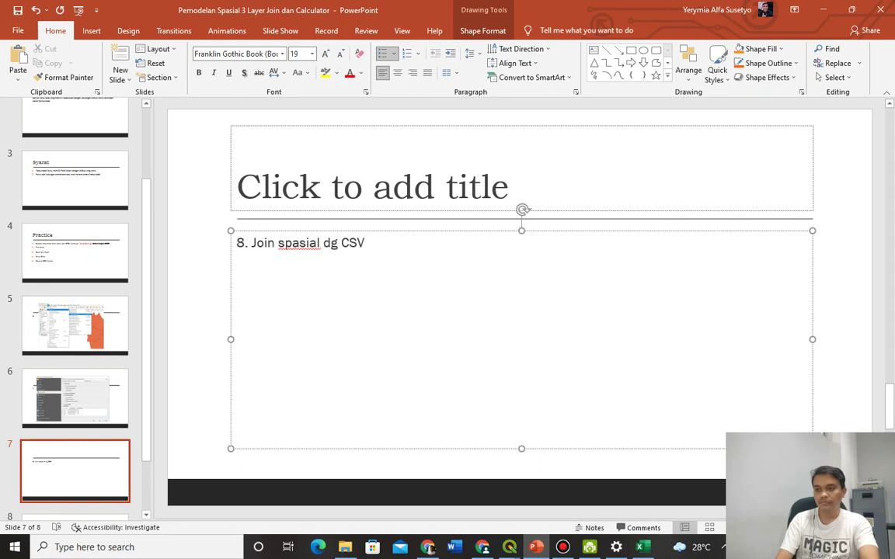
pyautogui.write(' ->')
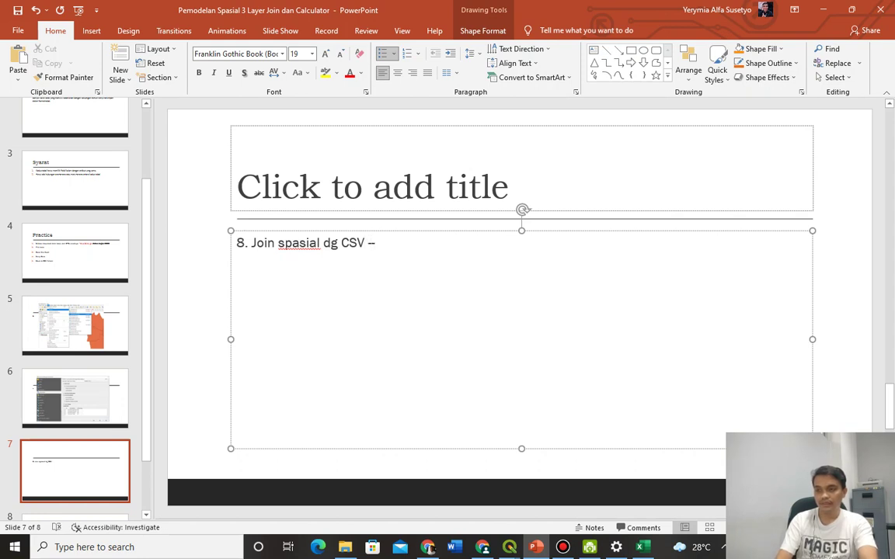
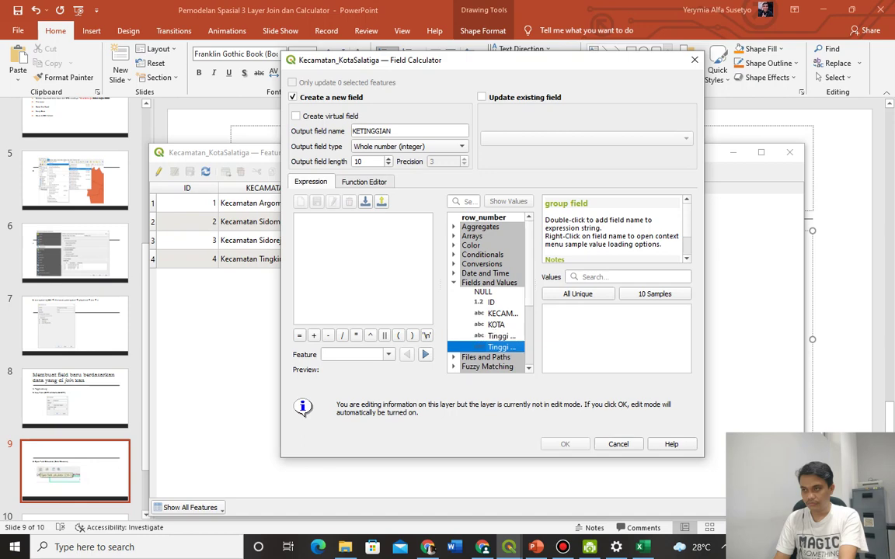
# Step: Set the expression for the new KETINGGIAN field to the joined "Tinggi Wilayah Salatiga_KETINGGIAN" field
pyautogui.moveTo(515, 68); pyautogui.dragTo(526, 112)
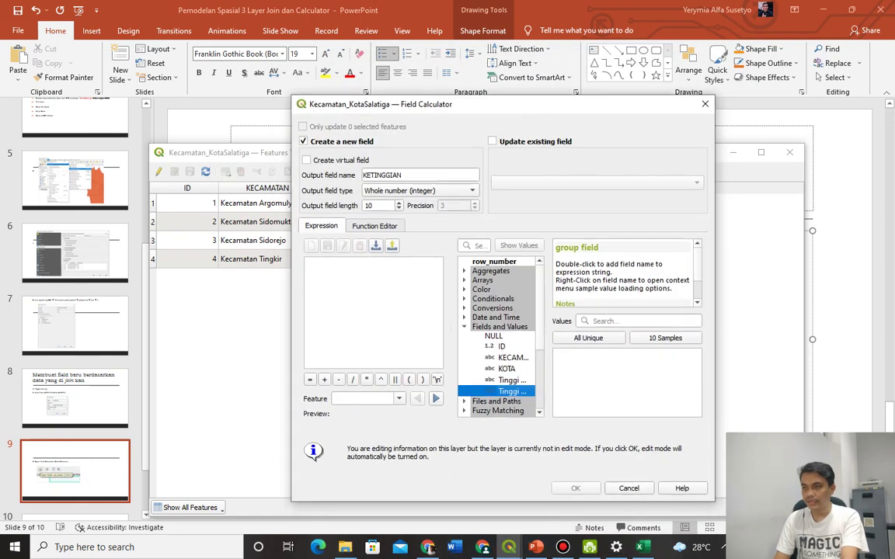
pyautogui.scroll(-2, 501, 334)
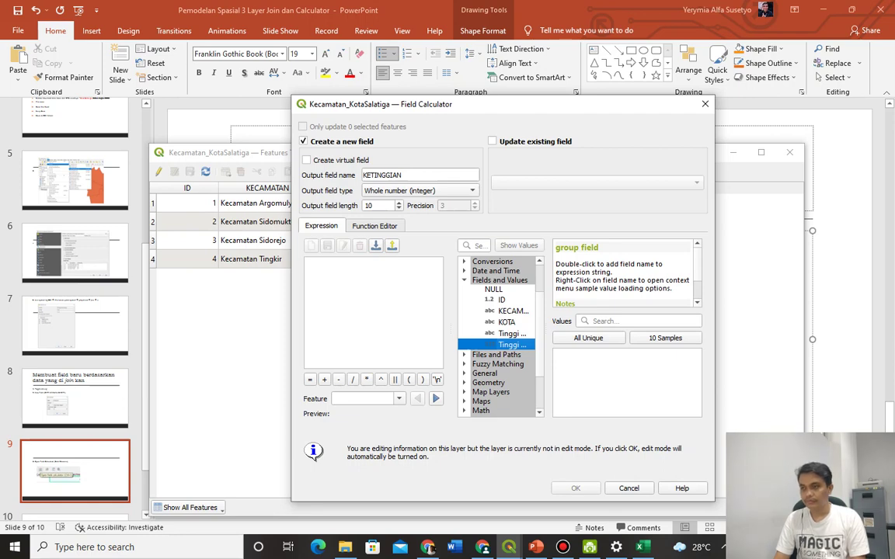
pyautogui.moveTo(533, 112); pyautogui.dragTo(533, 155)
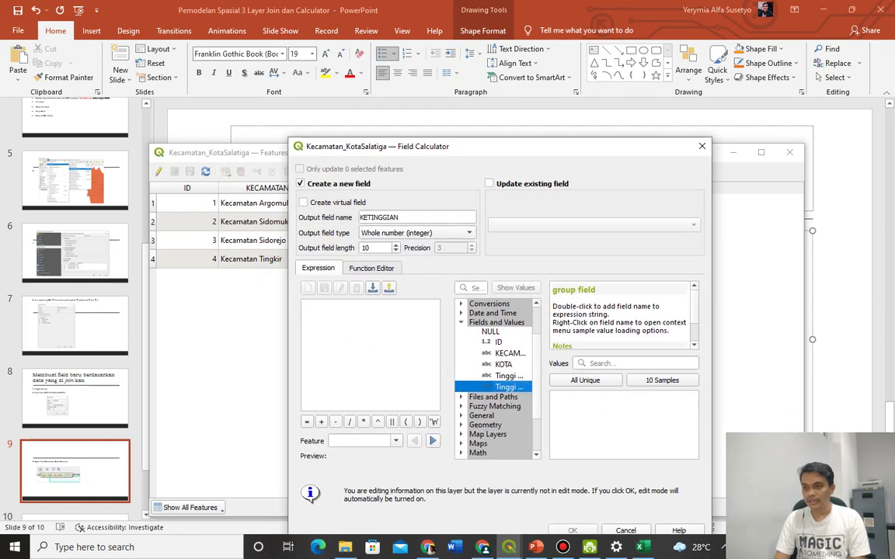
pyautogui.click(365, 334)
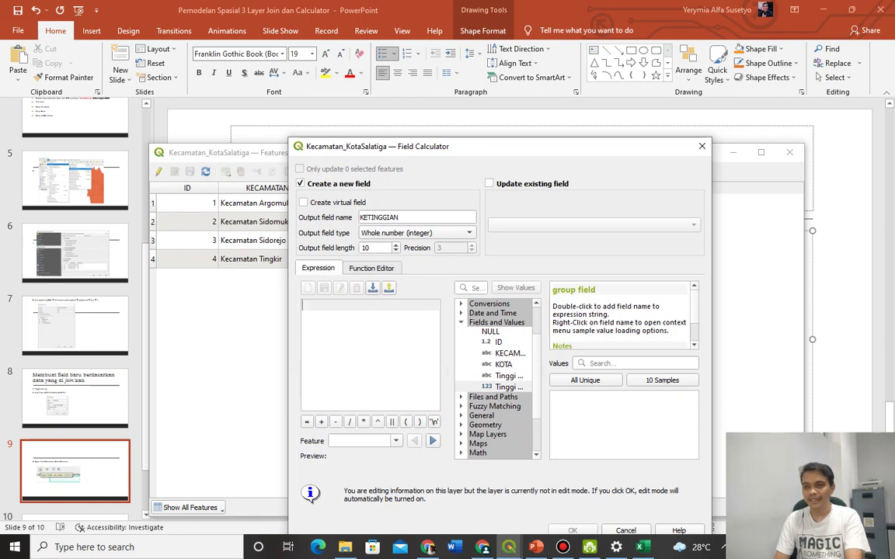
pyautogui.moveTo(529, 154); pyautogui.dragTo(574, 372)
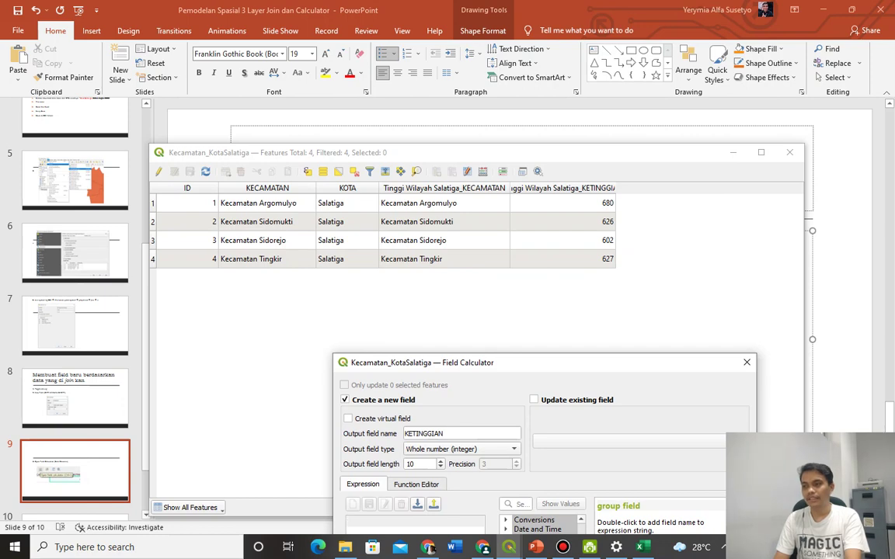
pyautogui.moveTo(552, 368); pyautogui.dragTo(501, 71)
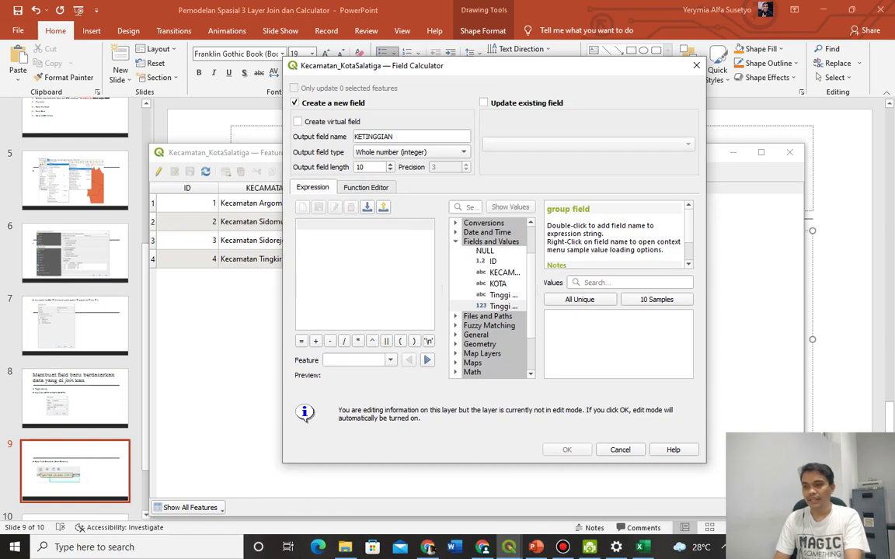
pyautogui.doubleClick(503, 306)
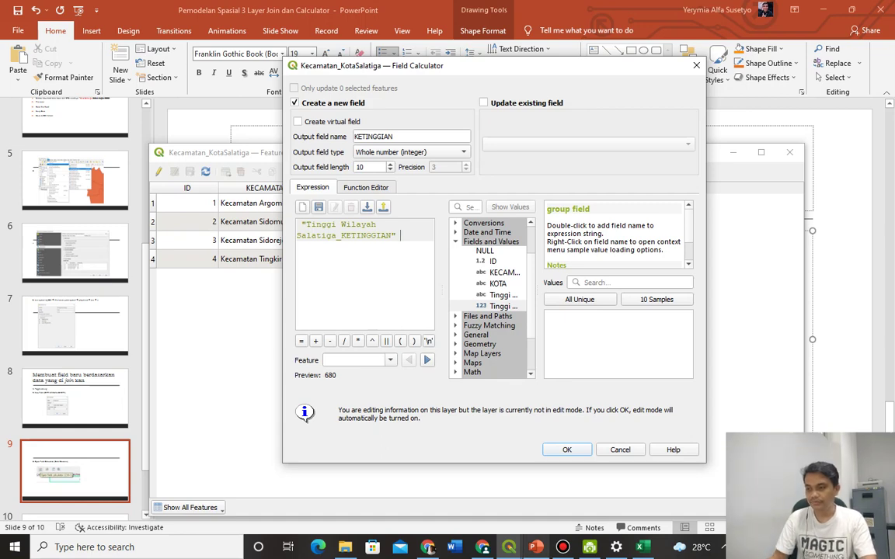
# Step: Switch to PowerPoint, add a new slide with the body text "4." and paste the Field Calculator screenshot onto it
pyautogui.click(482, 491)
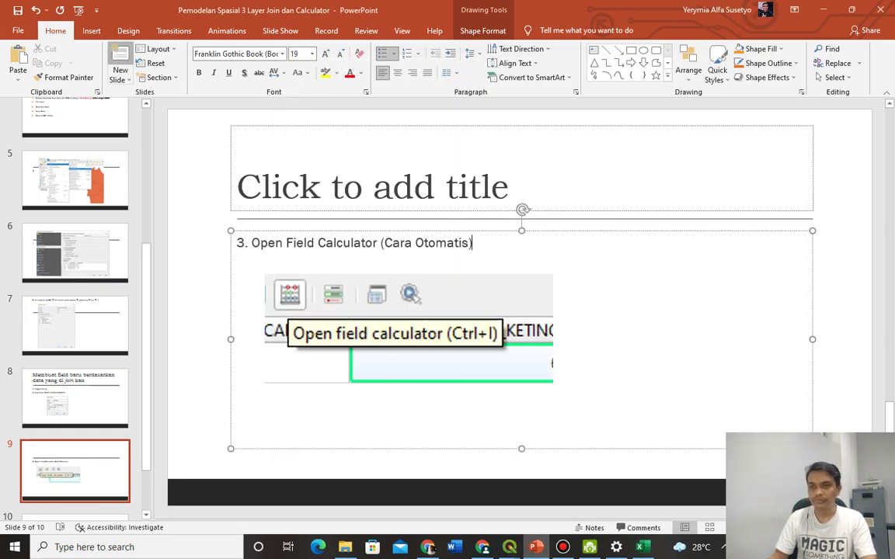
pyautogui.click(119, 54)
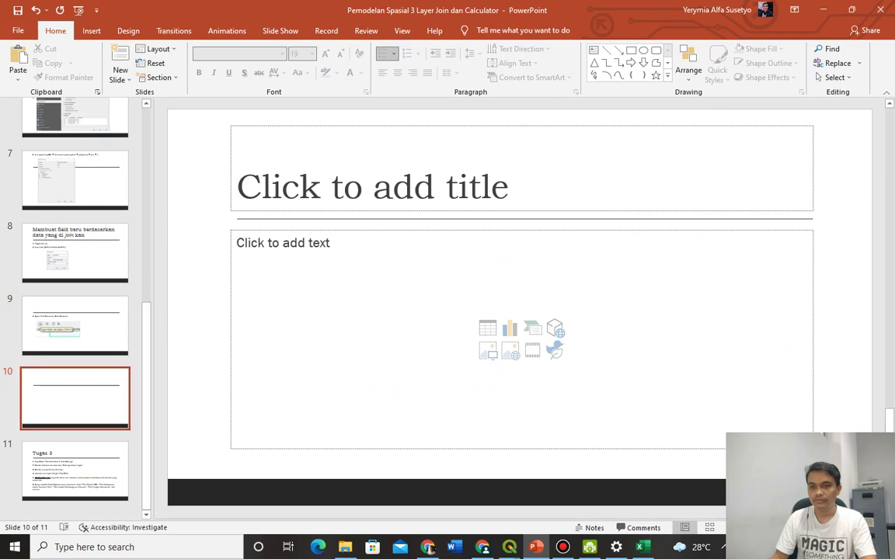
pyautogui.click(238, 243)
pyautogui.write('4.')
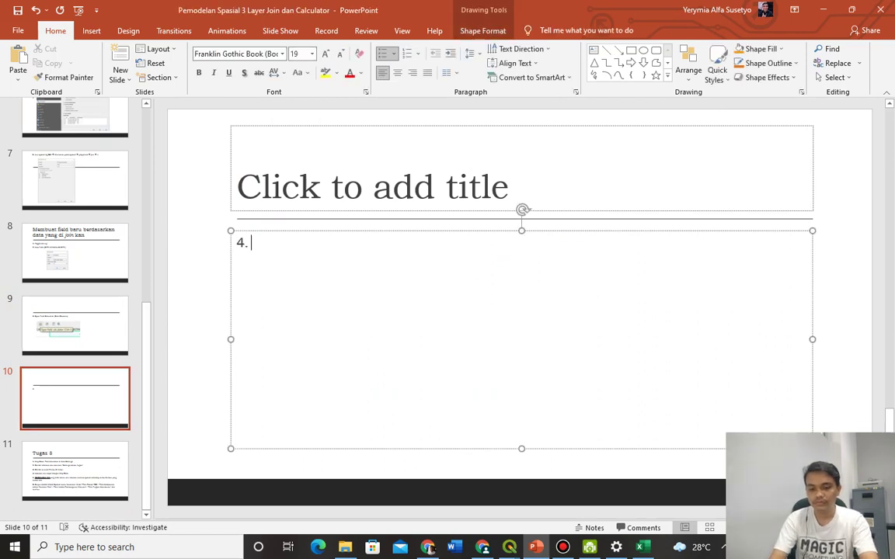
pyautogui.hotkey('ctrl', 'v')
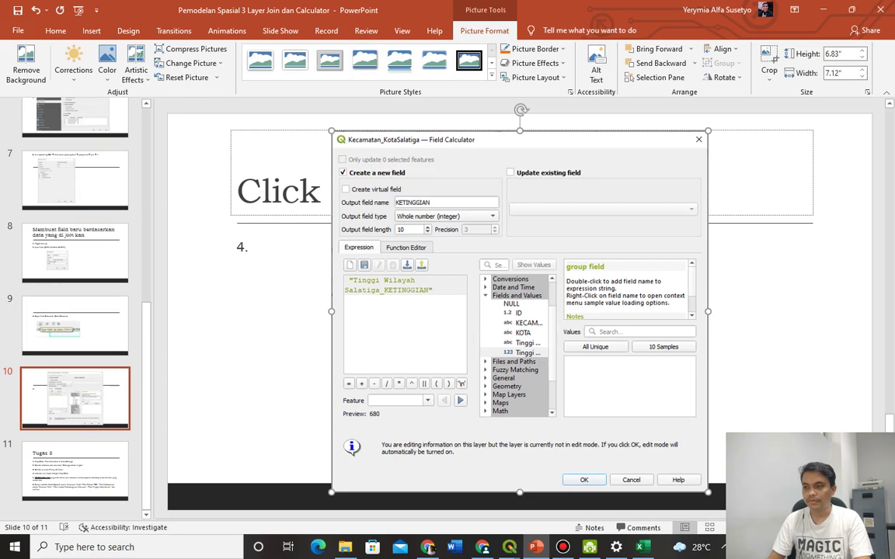
# Step: Return to QGIS, create the KETINGGIAN field with the prepared expression and save the edits to Kecamatan_KotaSalatiga
pyautogui.hotkey('alt', 'Tab')
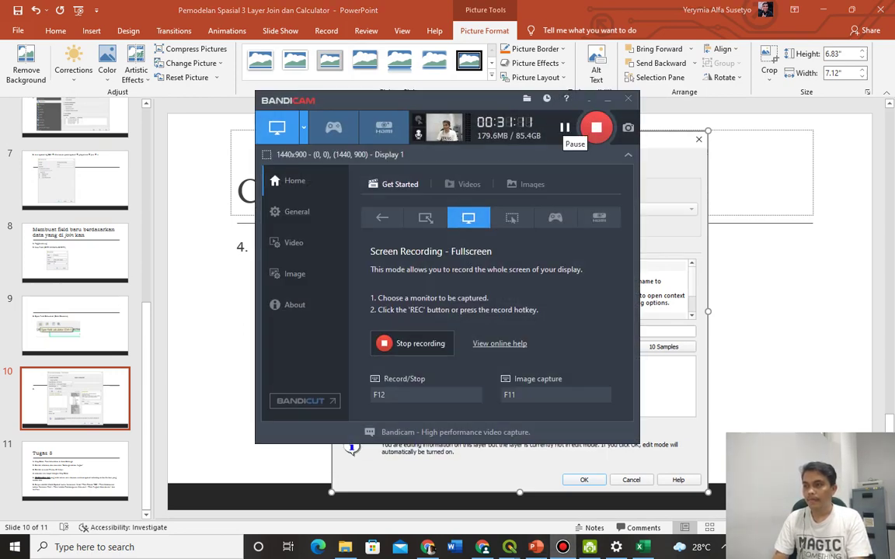
pyautogui.hotkey('alt', 'Tab')
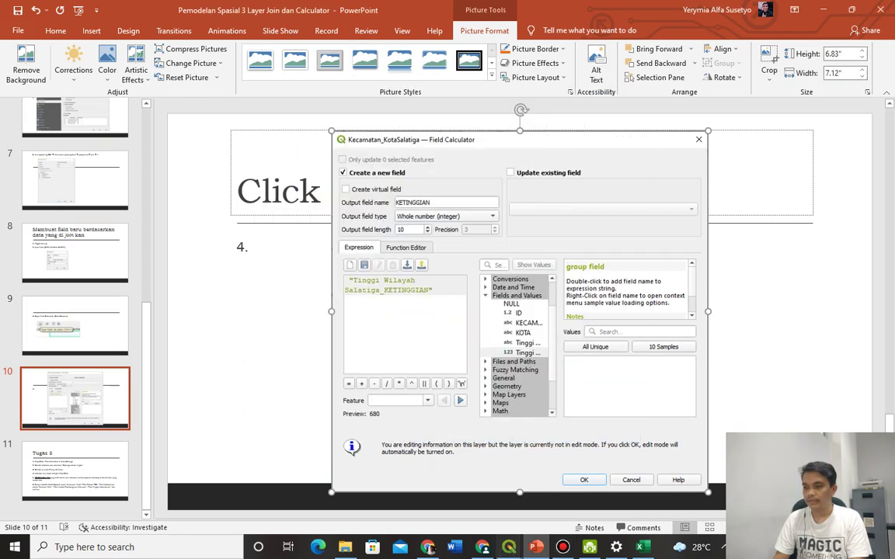
pyautogui.moveTo(509, 547)
pyautogui.click(575, 500)
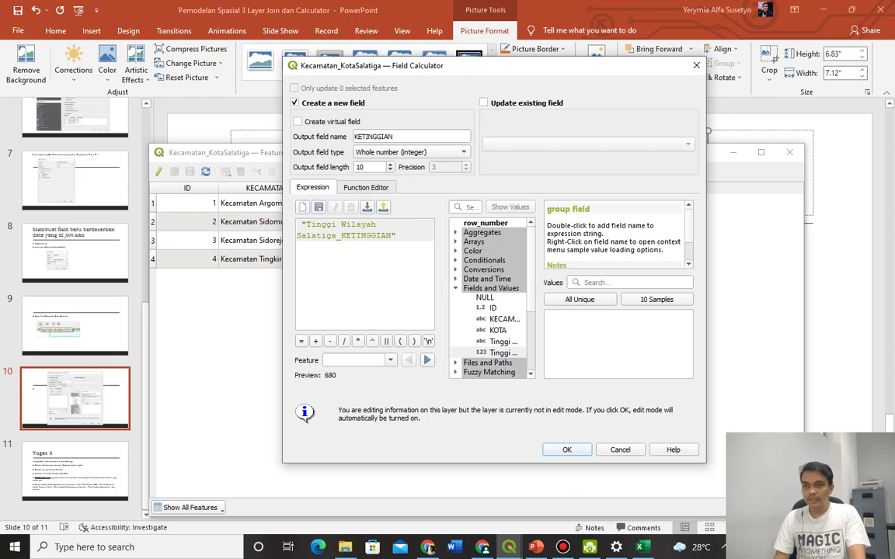
pyautogui.doubleClick(374, 136)
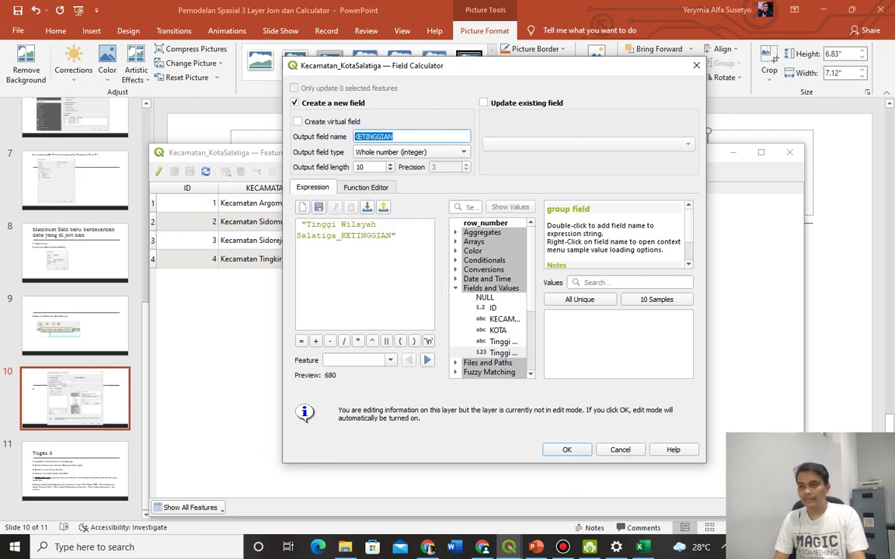
pyautogui.moveTo(402, 236); pyautogui.dragTo(297, 225)
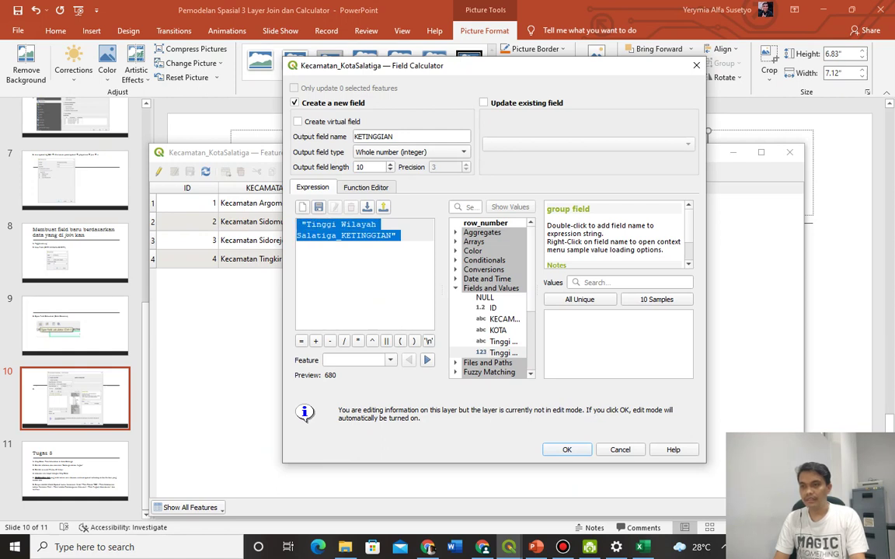
pyautogui.press('Right')
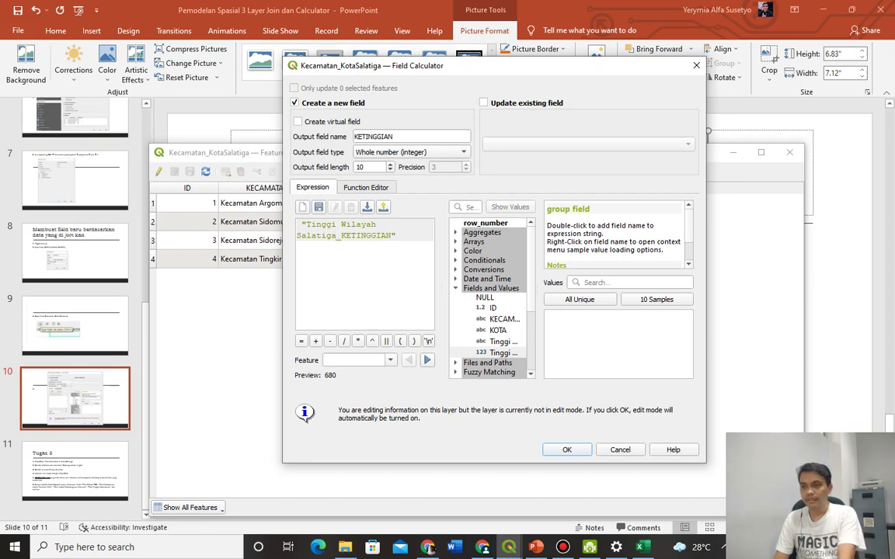
pyautogui.hotkey('ctrl', 'a')
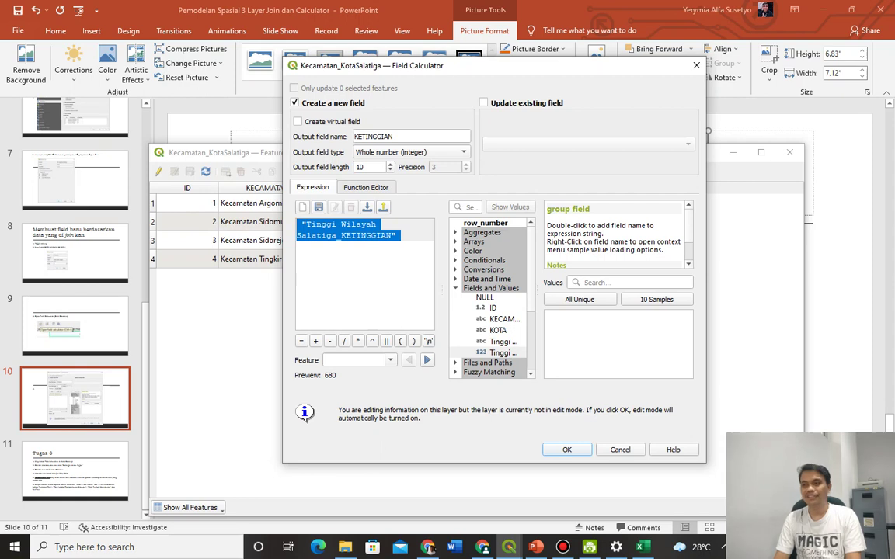
pyautogui.press('Right')
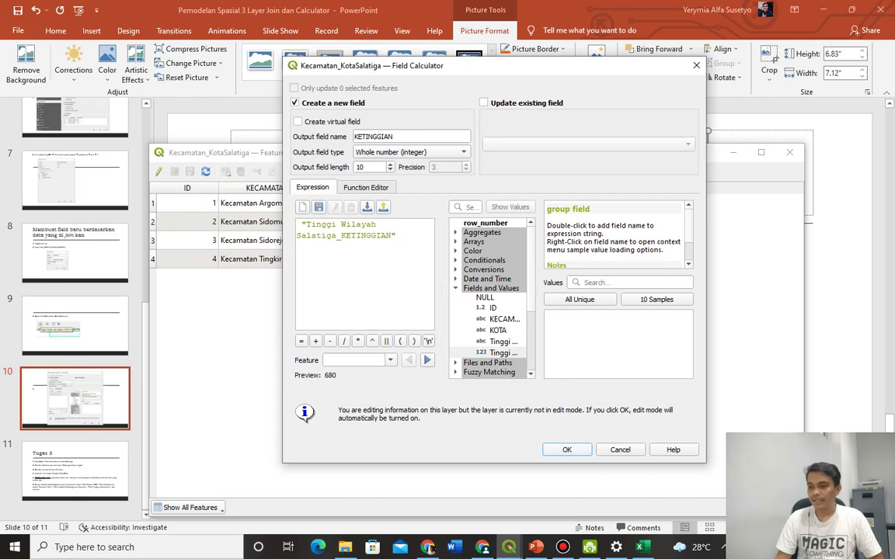
pyautogui.click(567, 450)
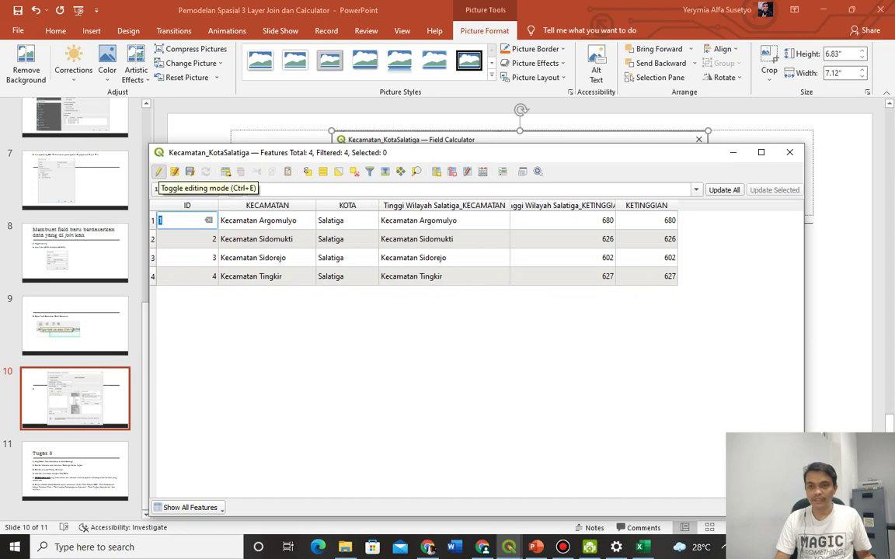
pyautogui.click(158, 172)
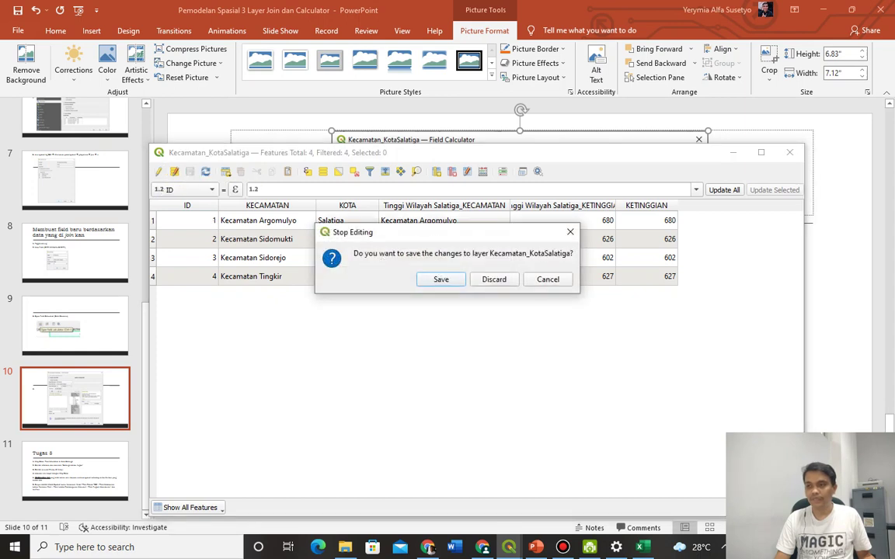
pyautogui.press('Return')
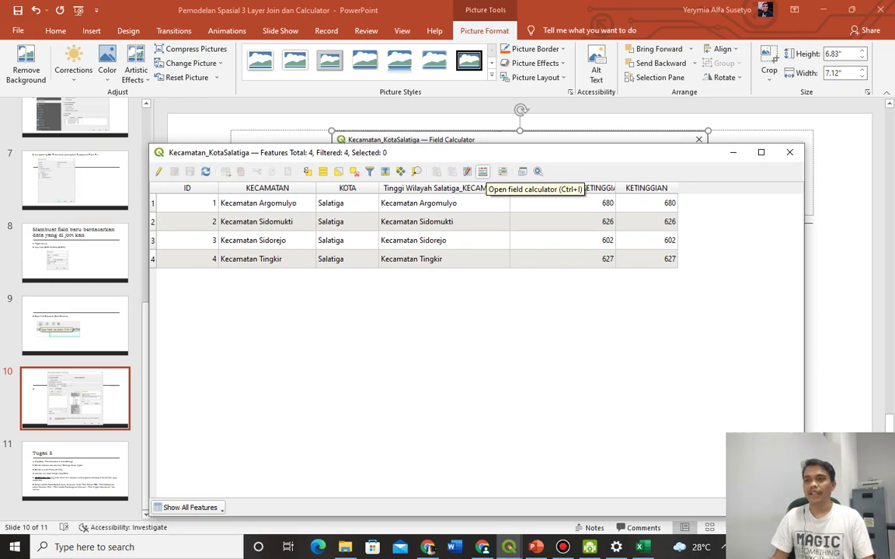
# Step: Bring the main QGIS window forward and close the Kecamatan_KotaSalatiga attribute table
pyautogui.moveTo(509, 547)
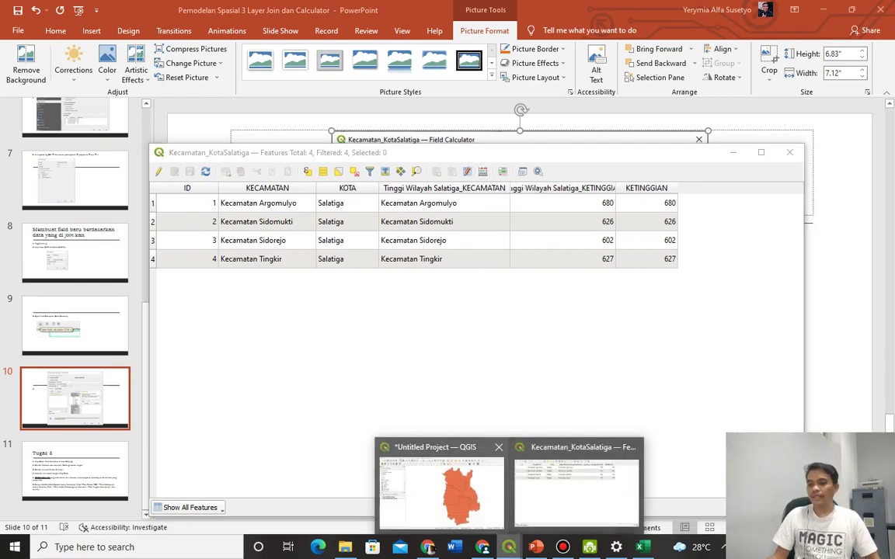
pyautogui.click(458, 489)
pyautogui.click(575, 489)
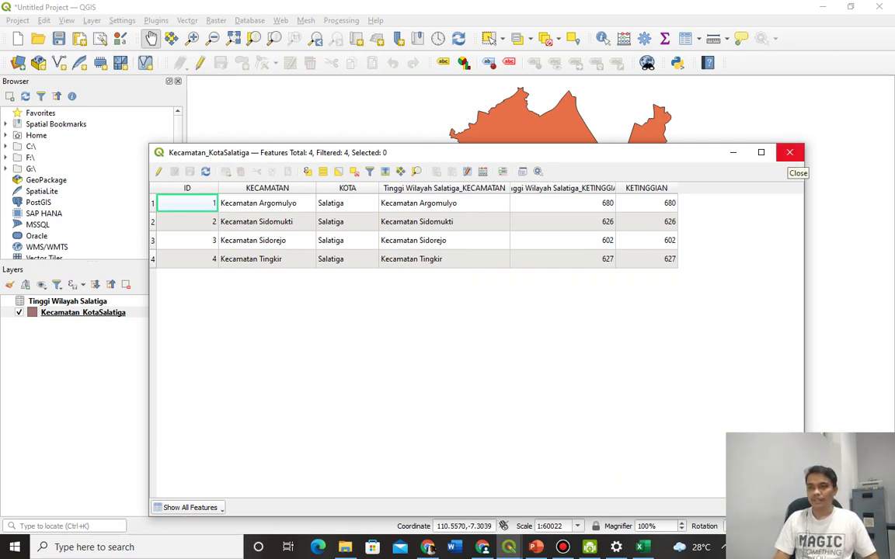
pyautogui.click(789, 153)
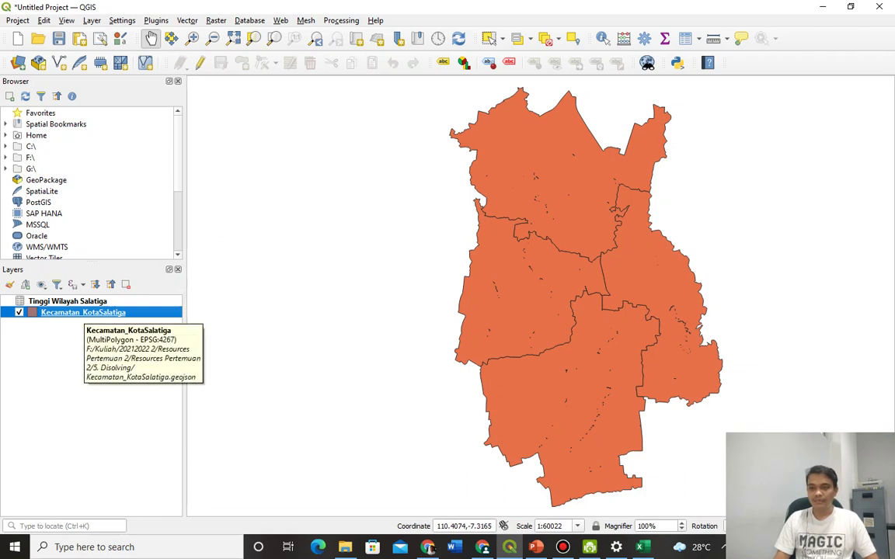
# Step: Remove the Tinggi Wilayah Salatiga join from the Kecamatan_KotaSalatiga layer's properties
pyautogui.rightClick(83, 312)
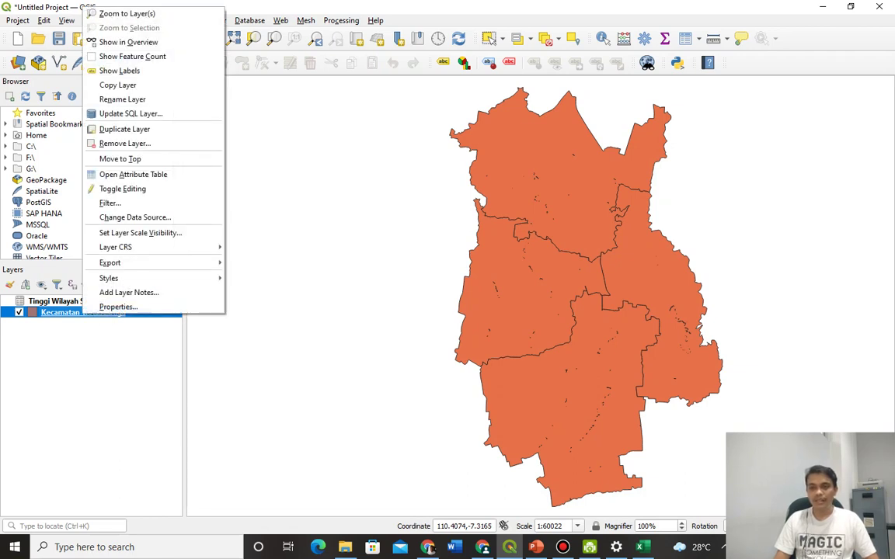
pyautogui.press('Escape')
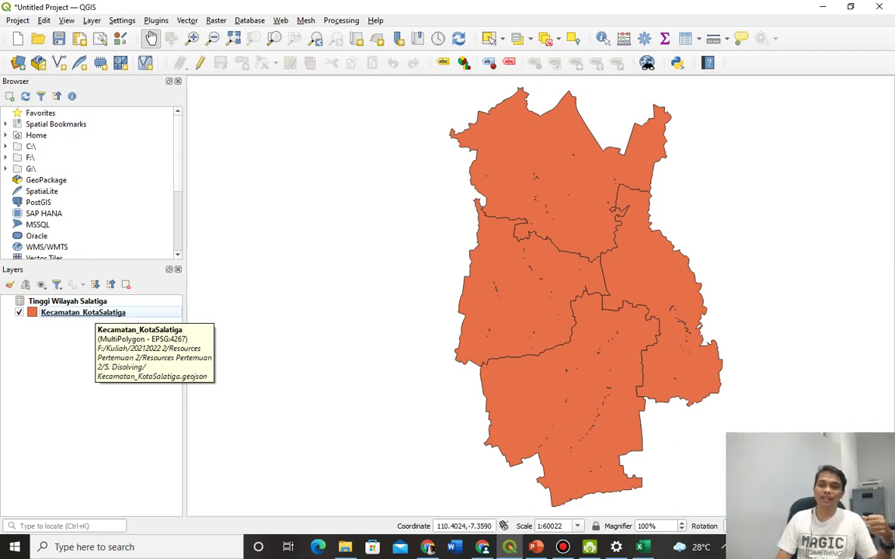
pyautogui.rightClick(87, 312)
pyautogui.click(128, 305)
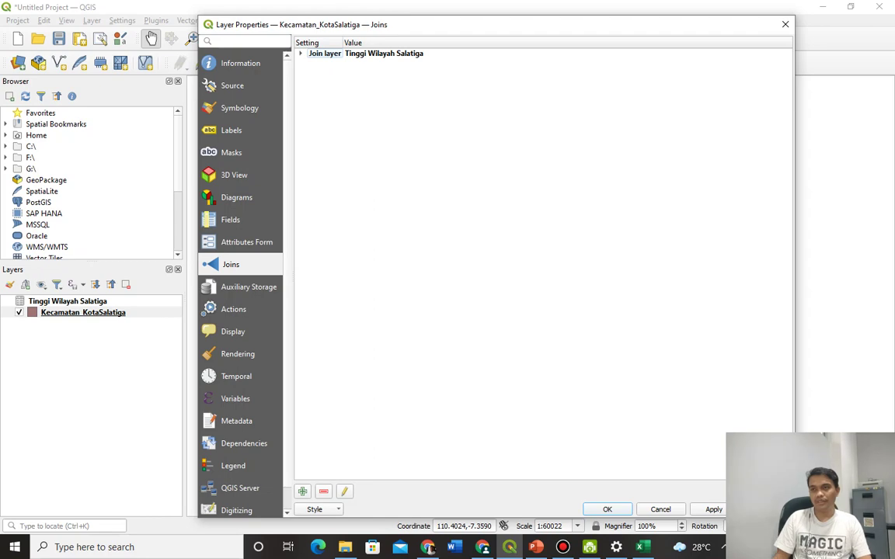
pyautogui.click(324, 492)
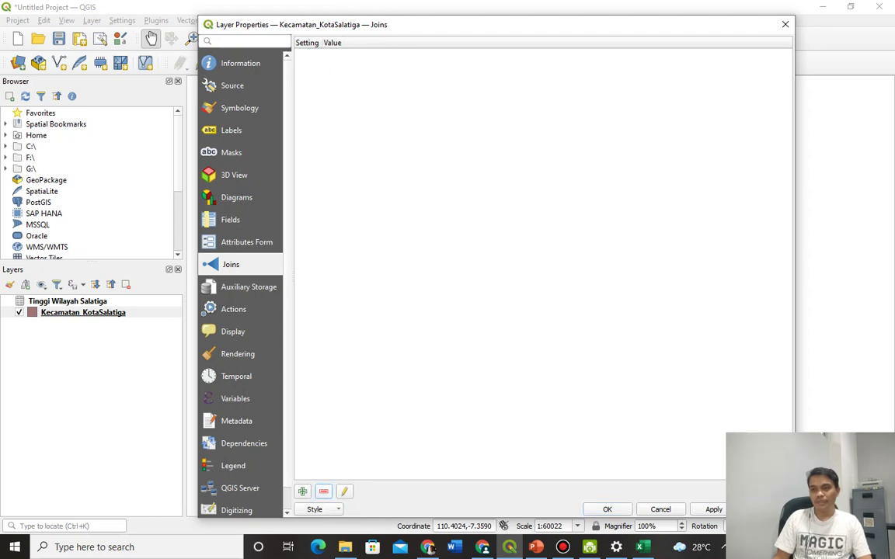
pyautogui.click(608, 510)
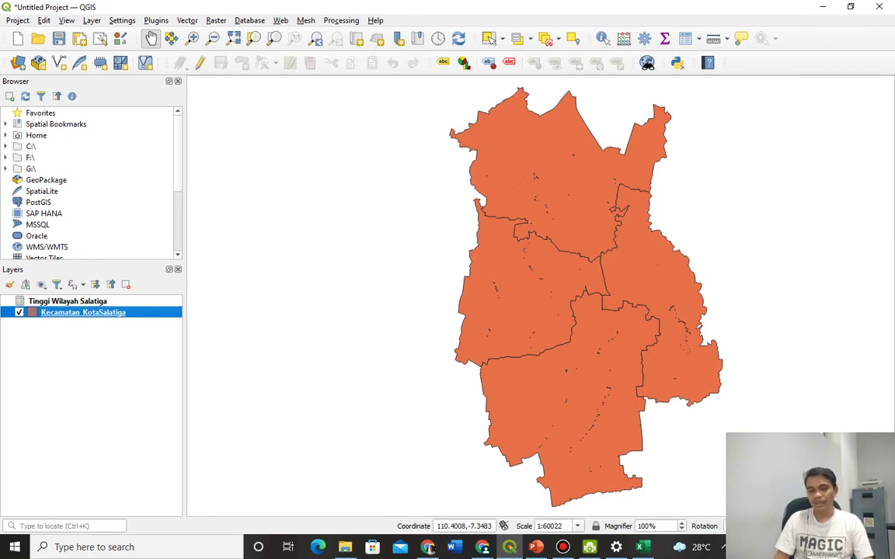
# Step: Open the Kecamatan_KotaSalatiga attribute table and compare its KETINGGIAN values with the altitude CSV in Excel
pyautogui.rightClick(109, 313)
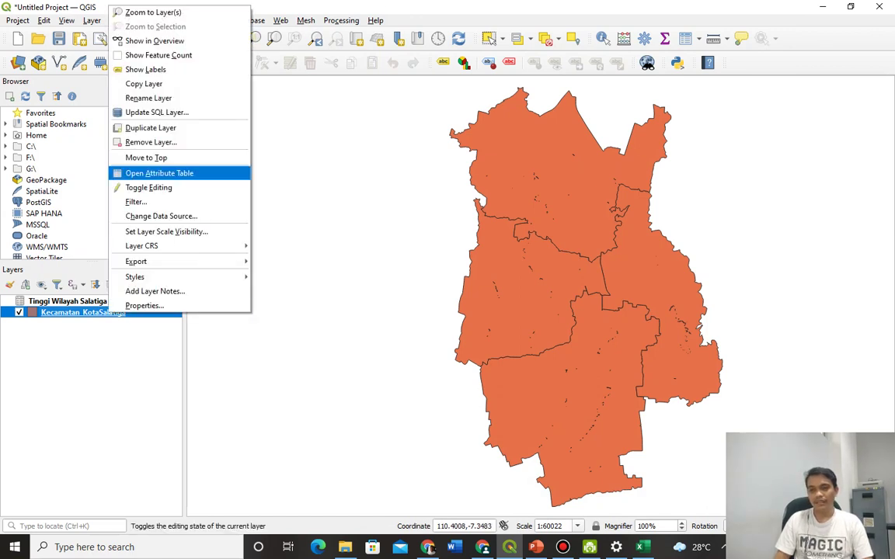
pyautogui.click(159, 172)
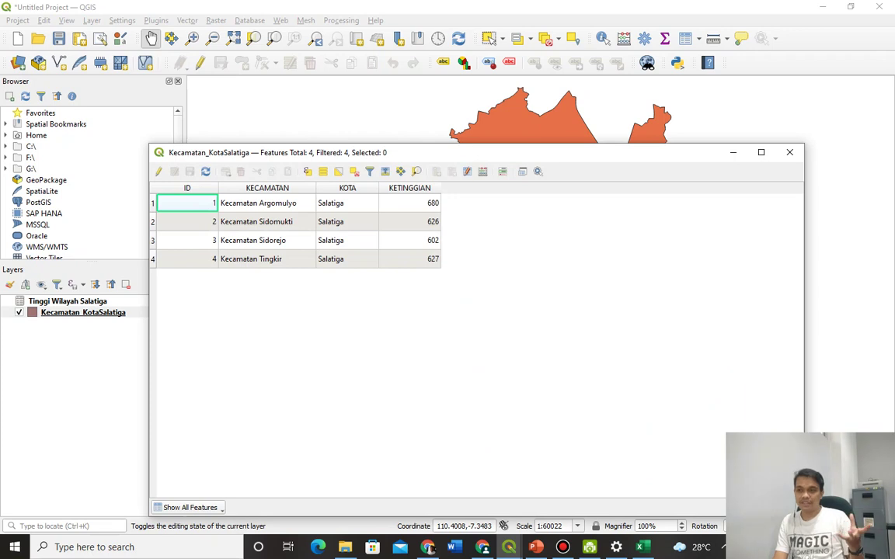
pyautogui.moveTo(432, 152); pyautogui.dragTo(477, 173)
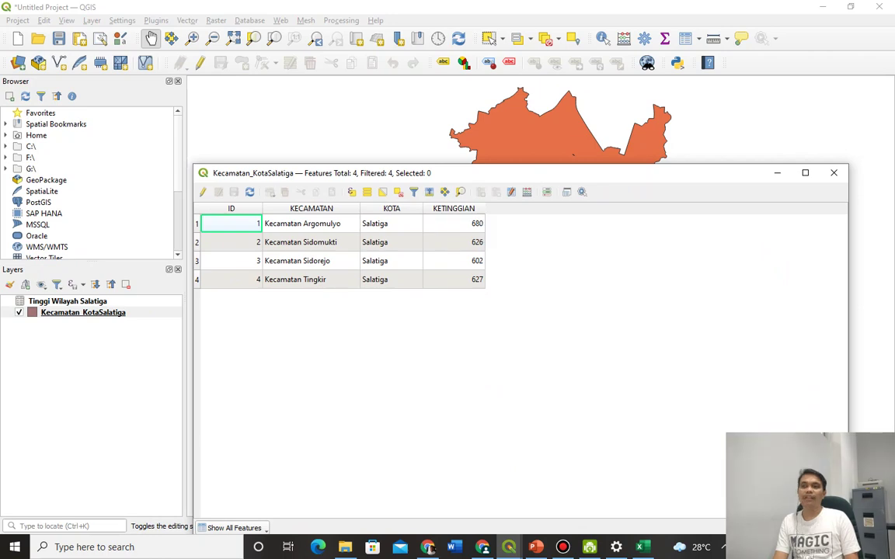
pyautogui.hotkey('alt', 'Tab')
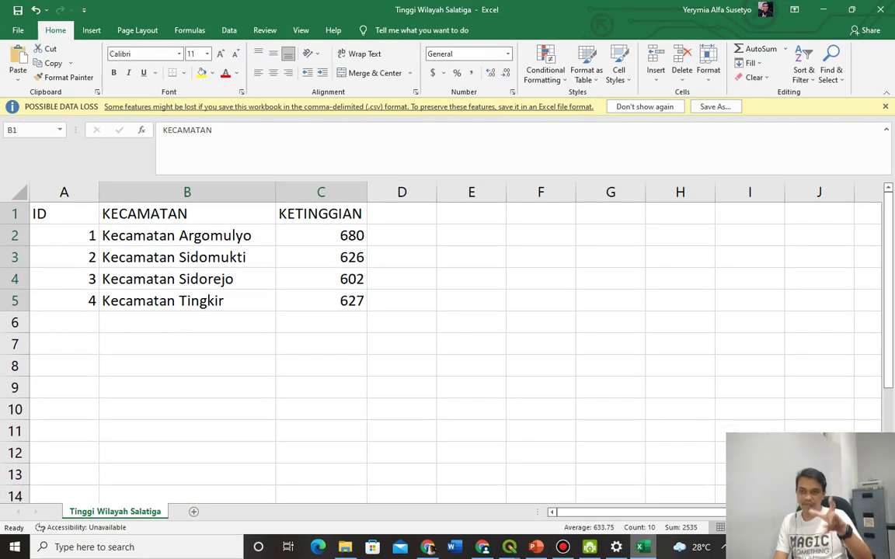
pyautogui.hotkey('alt', 'Tab')
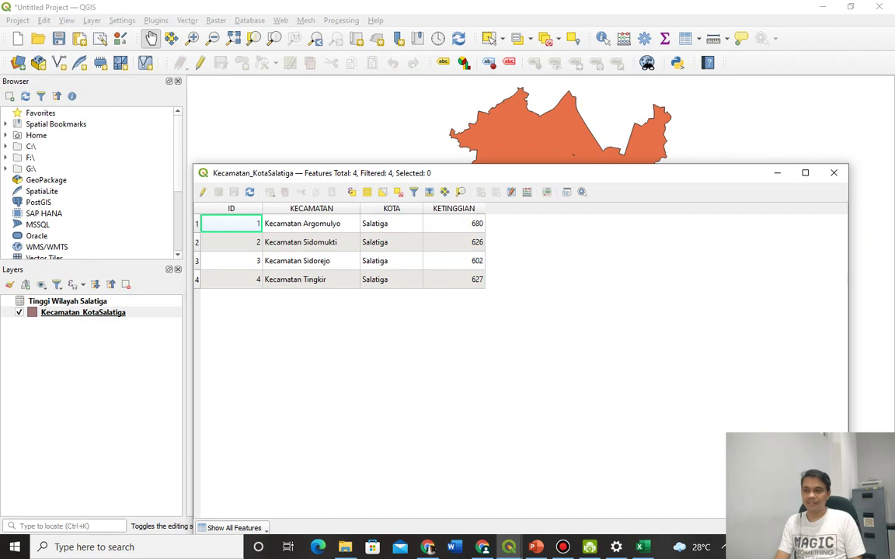
# Step: Switch to PowerPoint and add a slide after slide 10 with the title "Remove Join Table"
pyautogui.hotkey('alt', 'Tab')
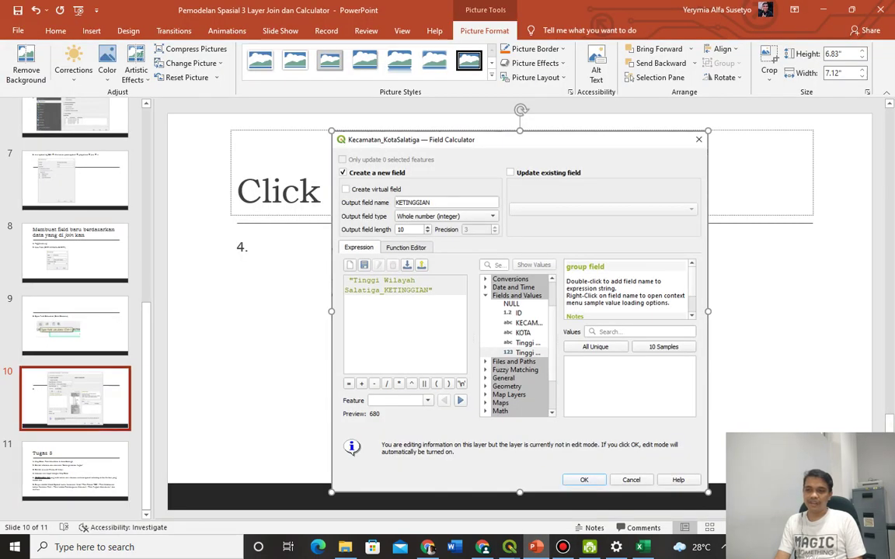
pyautogui.click(55, 30)
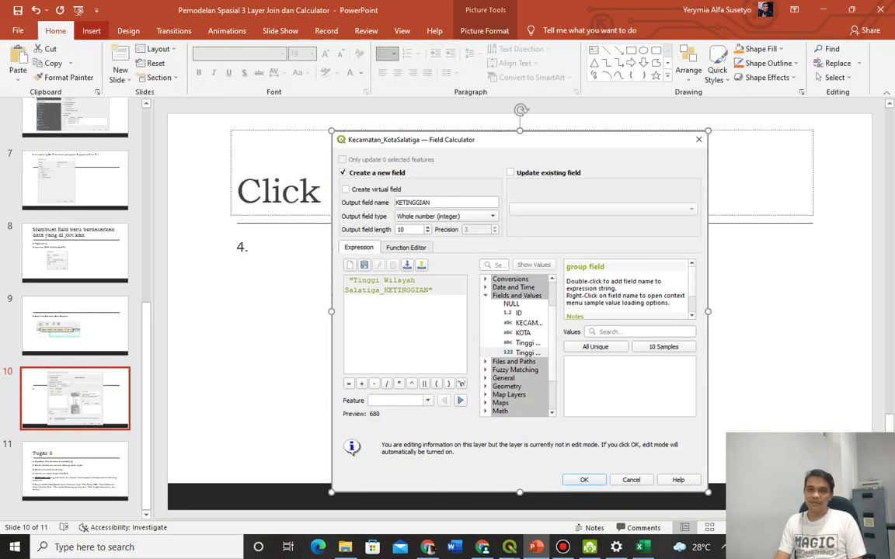
pyautogui.hotkey('ctrl', 'm')
pyautogui.click(237, 190)
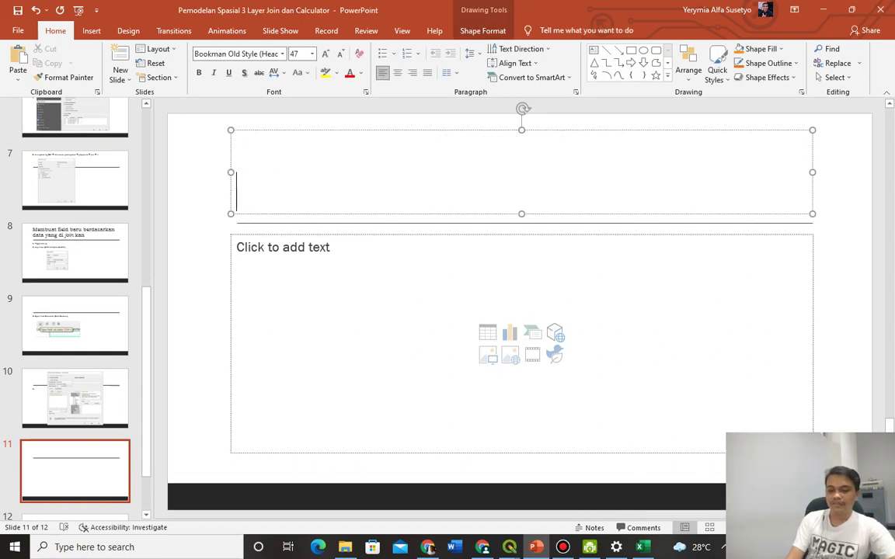
pyautogui.write('m')
pyautogui.press('BackSpace')
pyautogui.write('R')
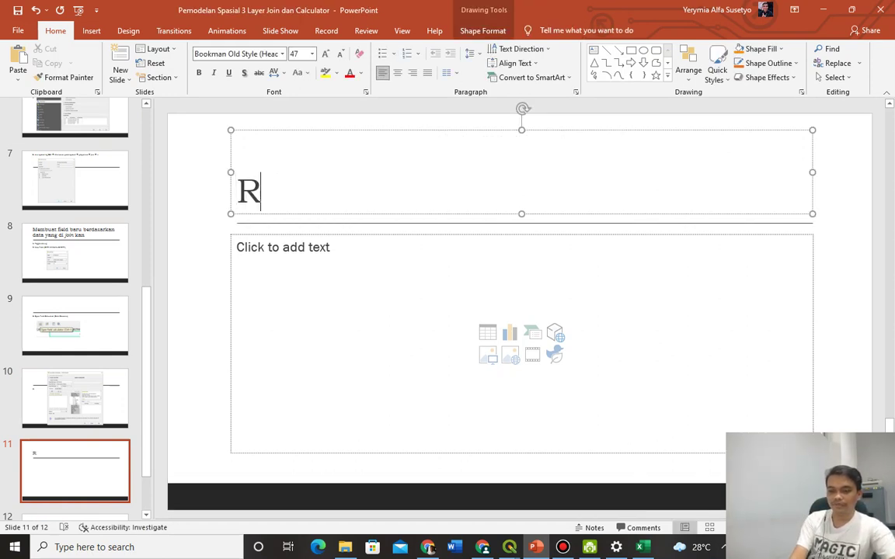
pyautogui.write('emove ')
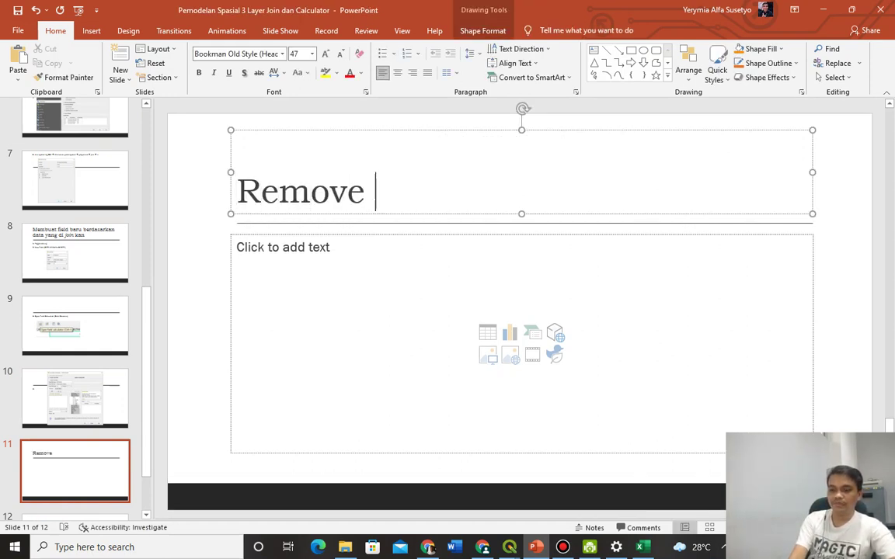
pyautogui.write('Join Table')
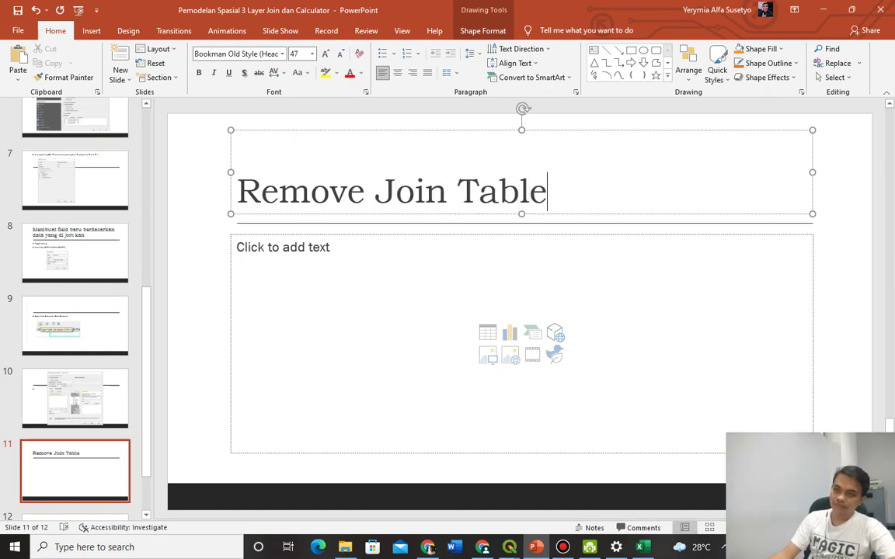
# Step: Enter "1. Properties → Join → Selec" as the first body line of the Remove Join Table slide
pyautogui.hotkey('ctrl', 'Return')
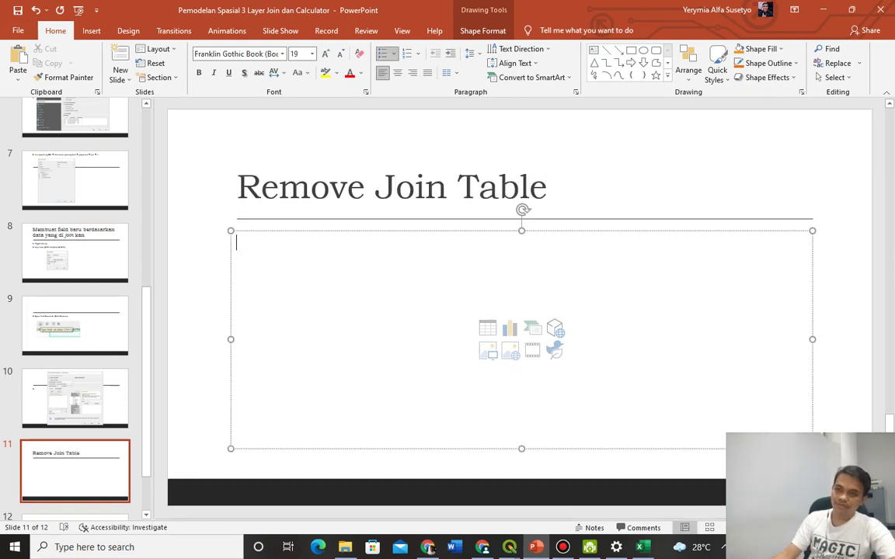
pyautogui.write('1. P')
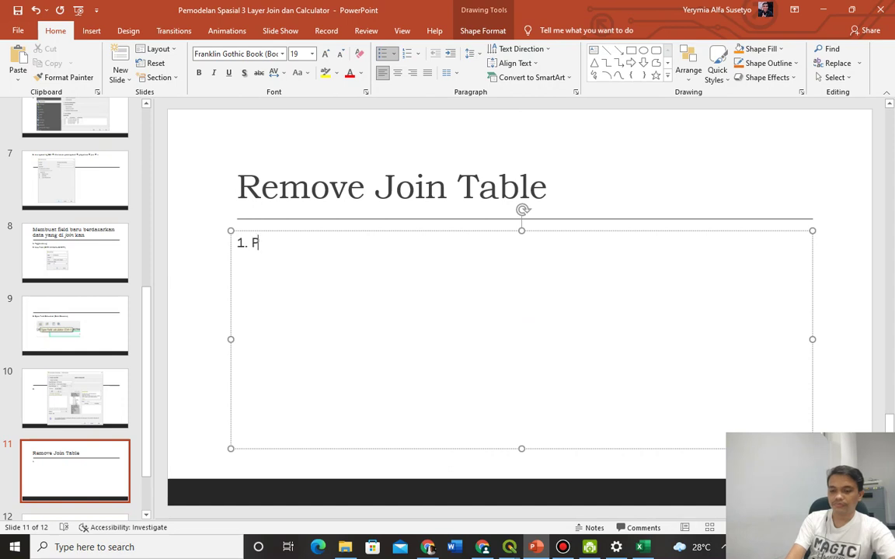
pyautogui.write('ropertiew')
pyautogui.write(' -> Jo')
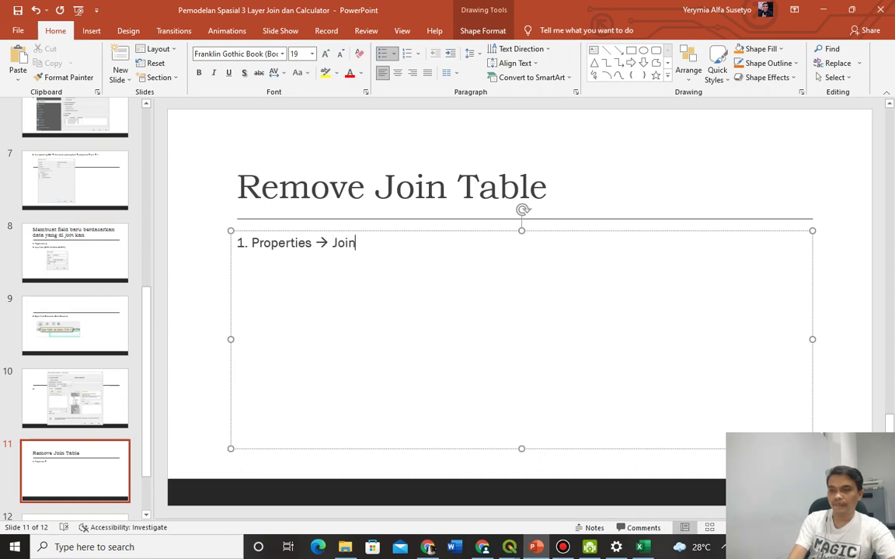
pyautogui.write('in ->')
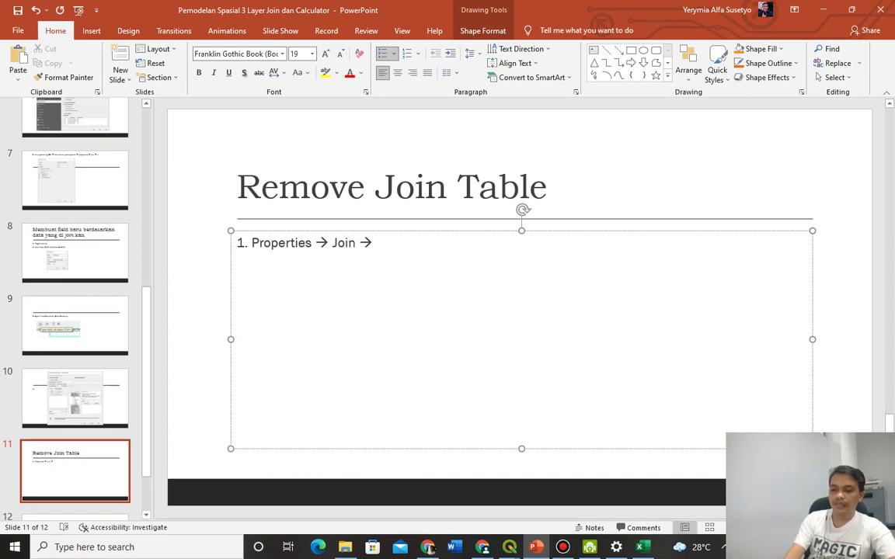
pyautogui.write(' Selec')
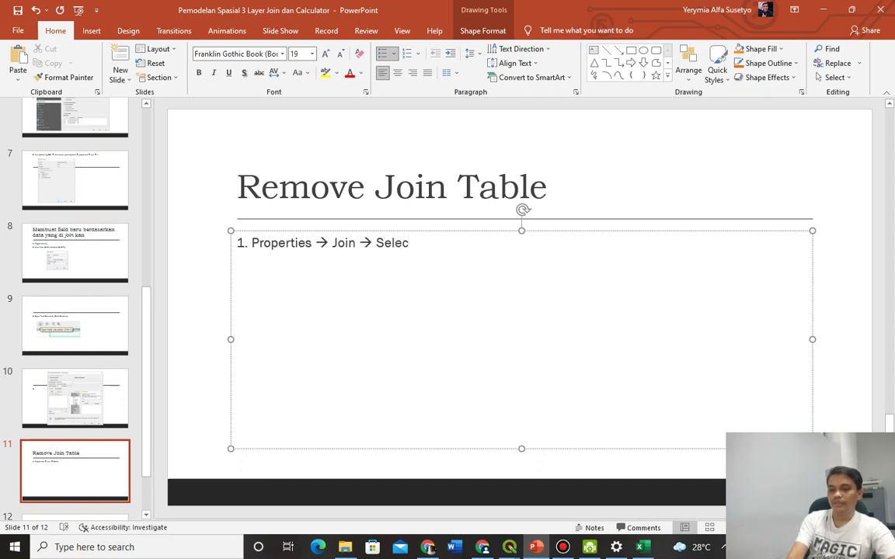
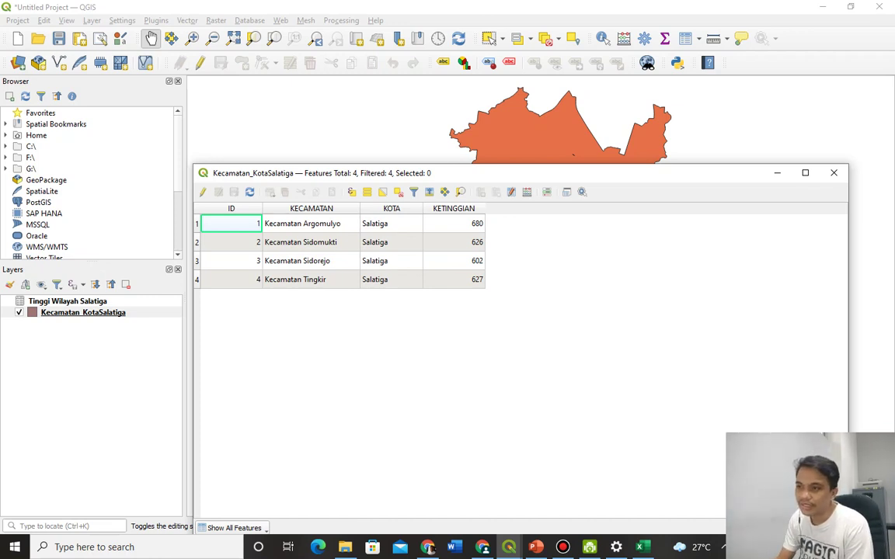
# Step: Examine the KETINGGIAN value of each subdistrict in the Kecamatan_KotaSalatiga attribute table
pyautogui.click(454, 223)
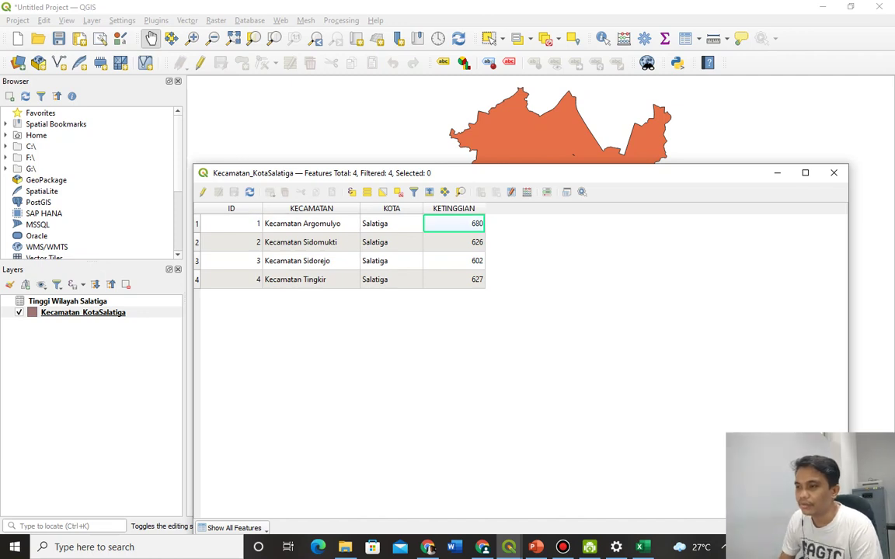
pyautogui.click(454, 242)
pyautogui.click(453, 261)
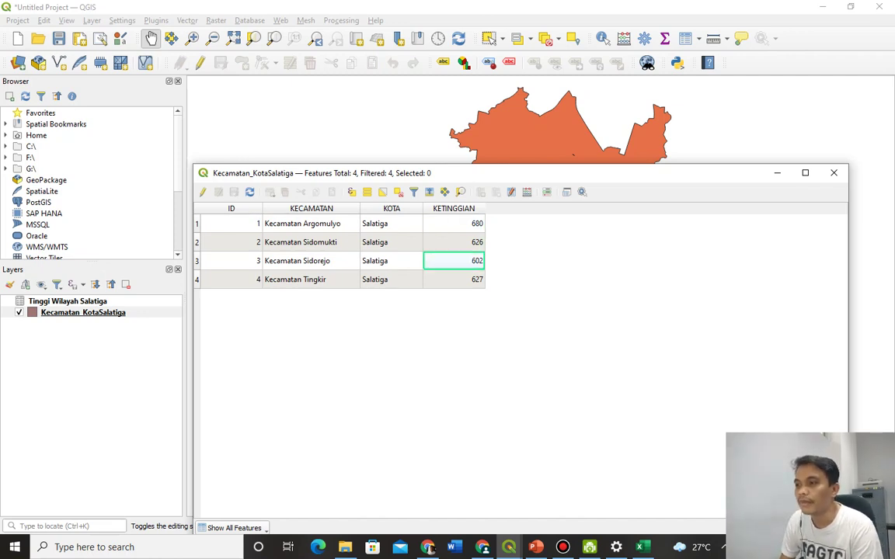
pyautogui.click(454, 280)
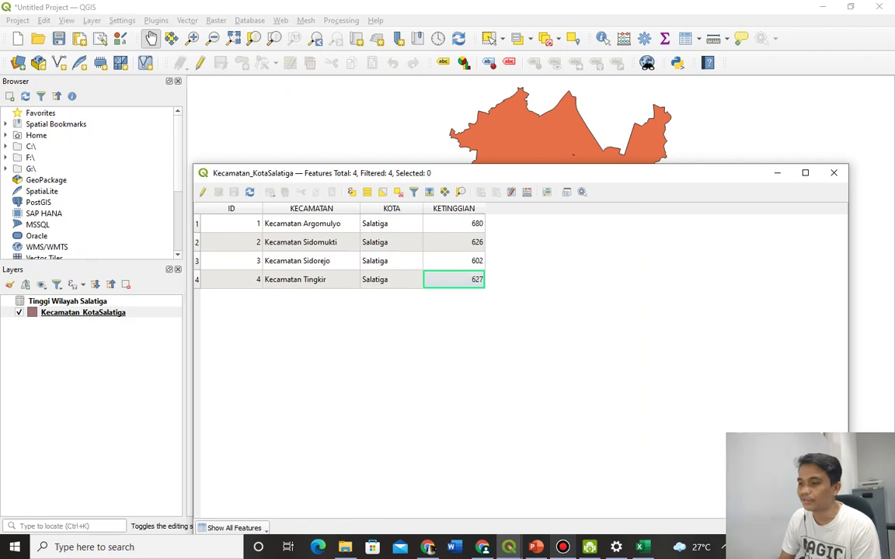
pyautogui.click(563, 547)
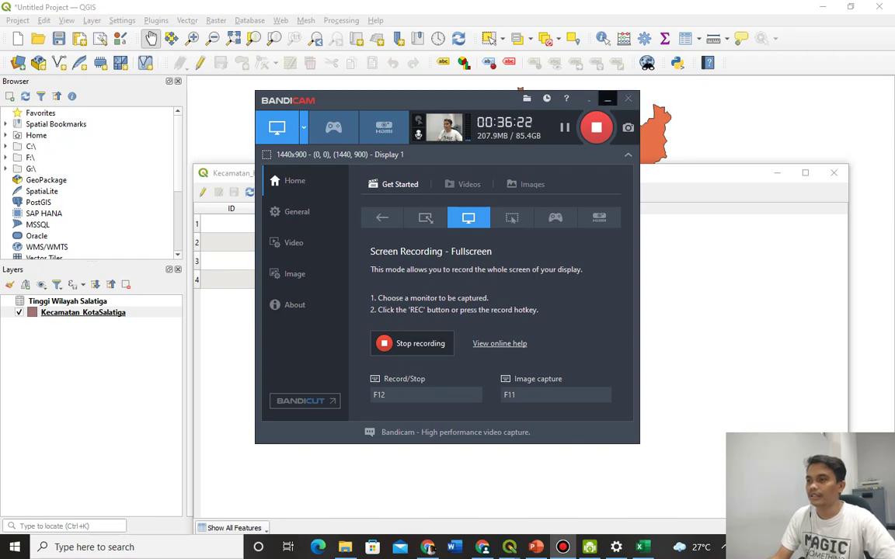
pyautogui.click(608, 99)
# Step: Switch to Chrome and search Google in a new tab for "klasifikasi suhu udara berdasarkan ketinggian"
pyautogui.click(429, 547)
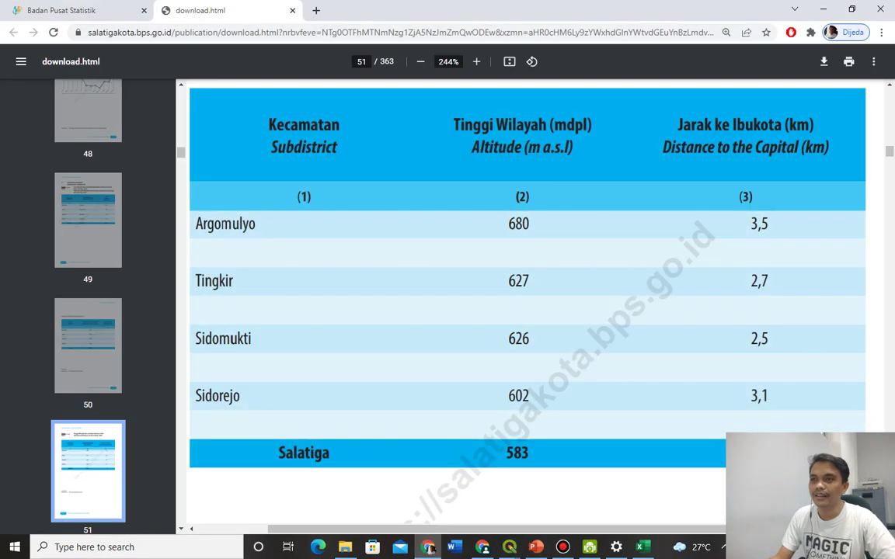
pyautogui.hotkey('ctrl', 't')
pyautogui.press('Tab')
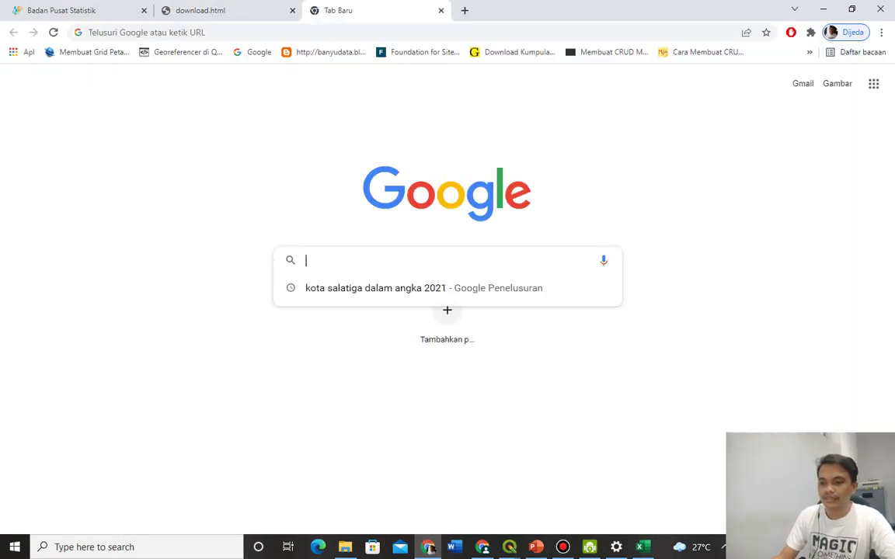
pyautogui.write('klasifik')
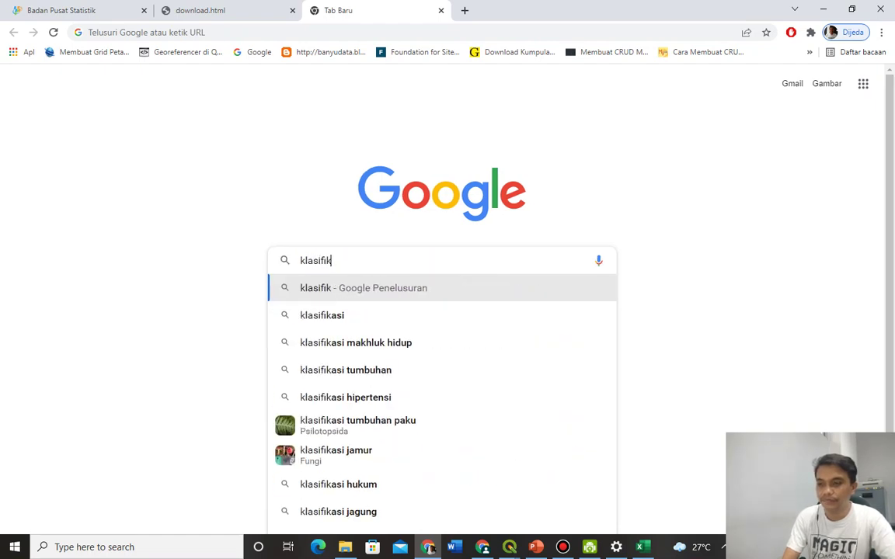
pyautogui.write('asi suh')
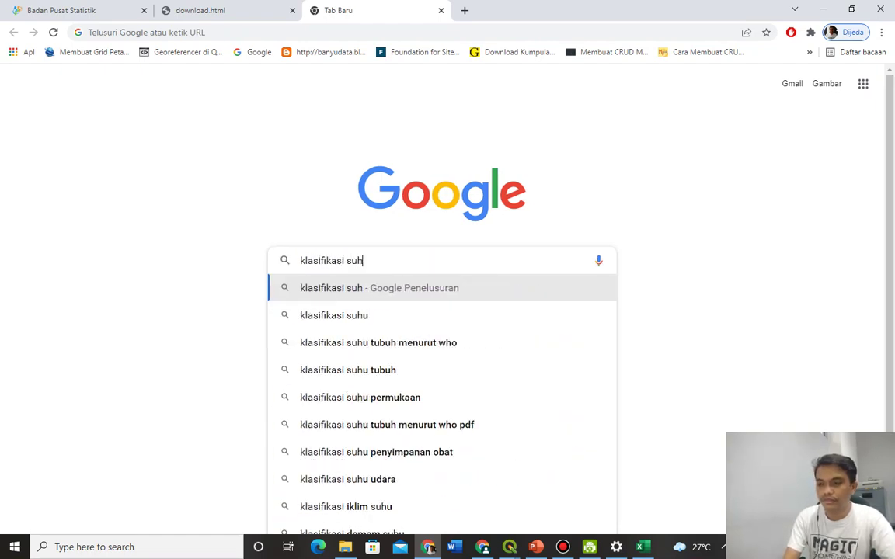
pyautogui.write('u udara')
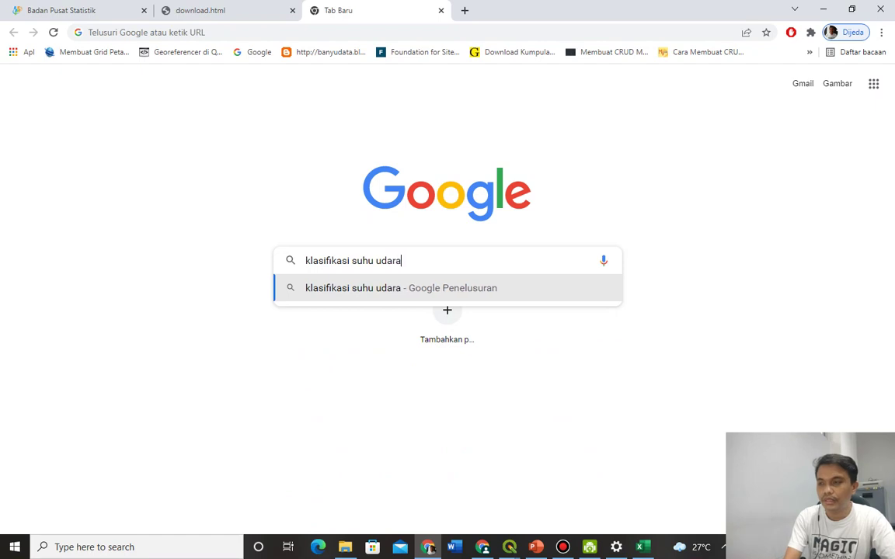
pyautogui.write(' berdasar')
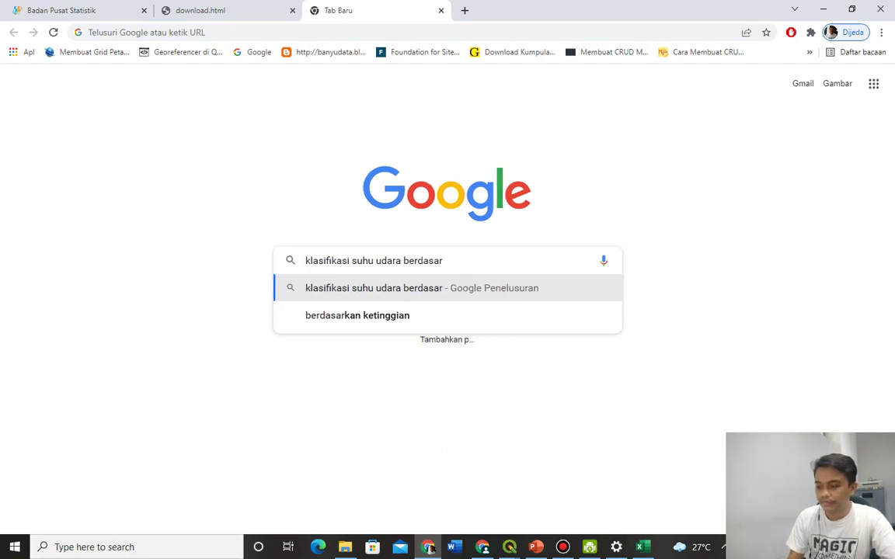
pyautogui.press('Down')
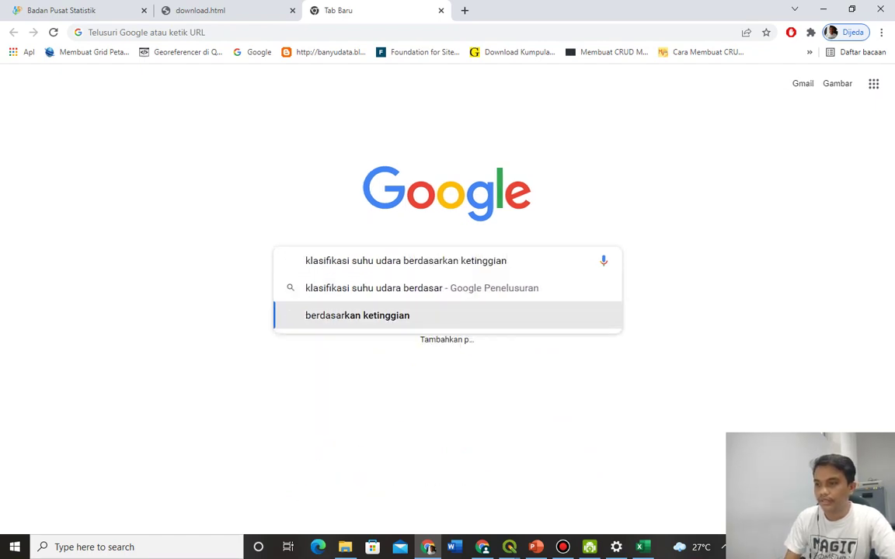
pyautogui.press('Return')
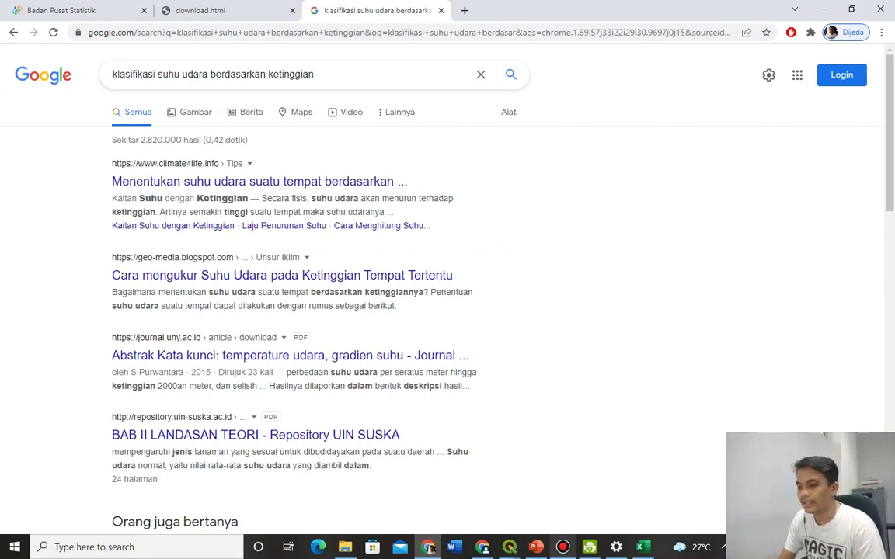
# Step: Open the climate4life.info article on determining air temperature from altitude and examine its lapse-rate explanation, formulas and illustrations
pyautogui.hotkey('alt', 'Tab')
pyautogui.click(428, 549)
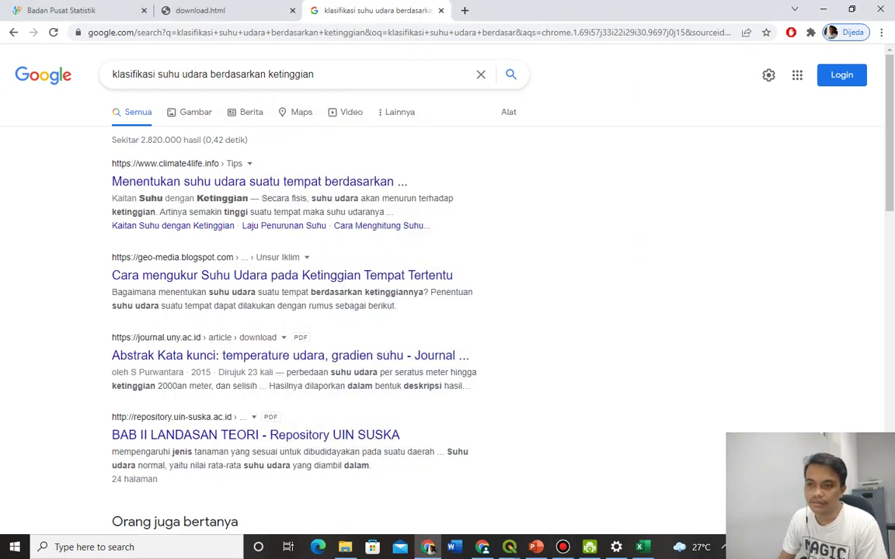
pyautogui.click(259, 181)
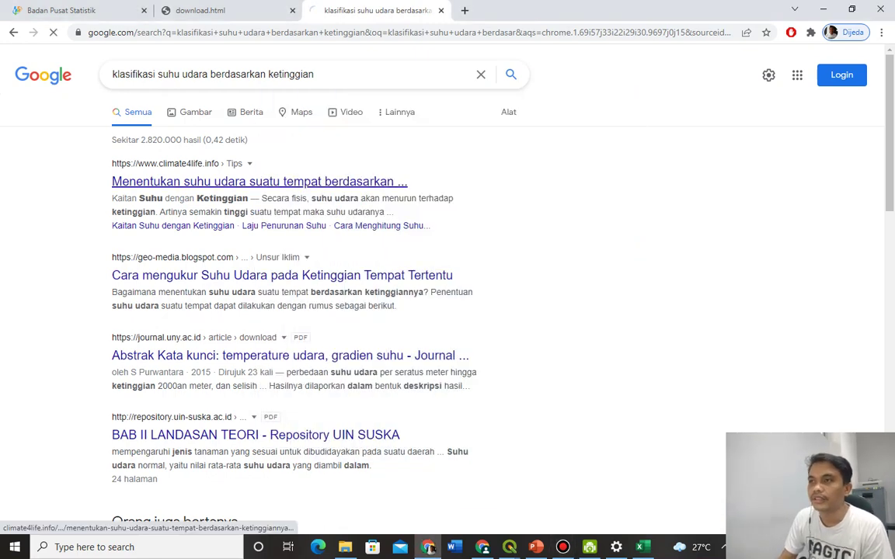
pyautogui.scroll(-1, 258, 181)
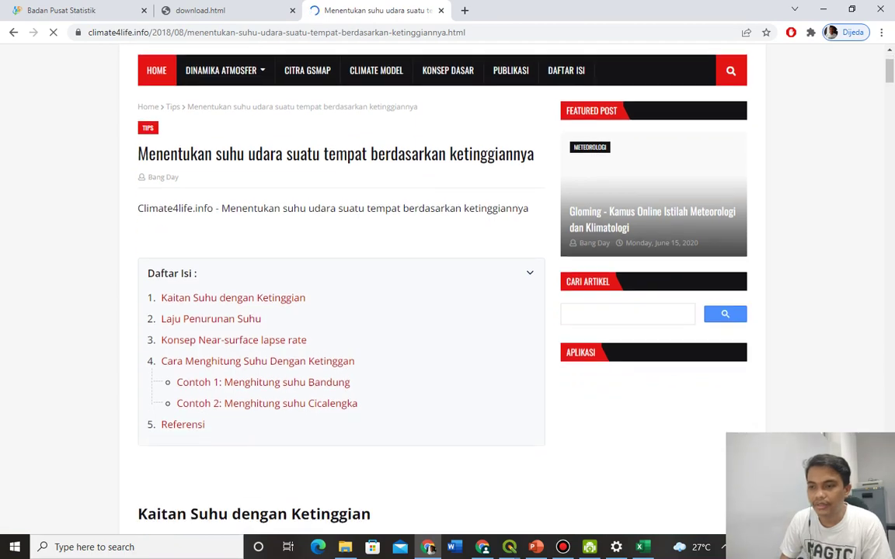
pyautogui.scroll(-4, 341, 295)
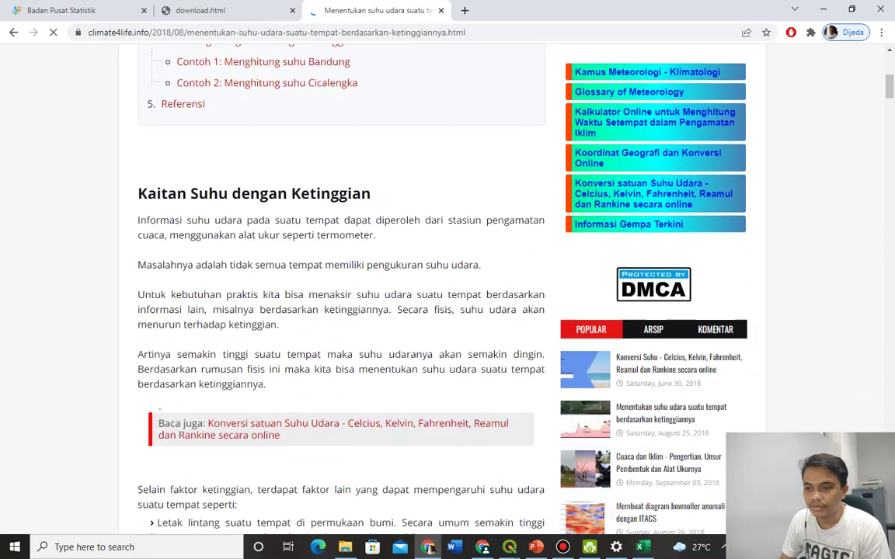
pyautogui.scroll(-8, 341, 295)
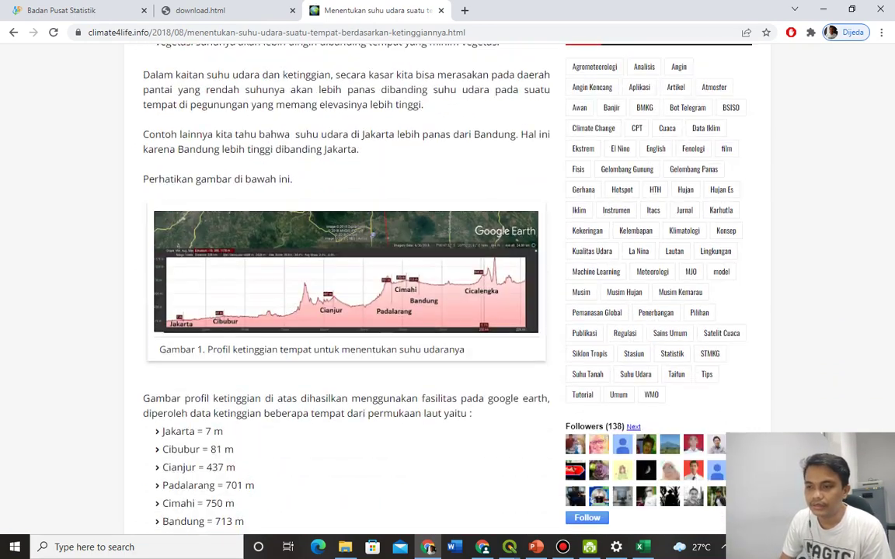
pyautogui.scroll(-1, 373, 233)
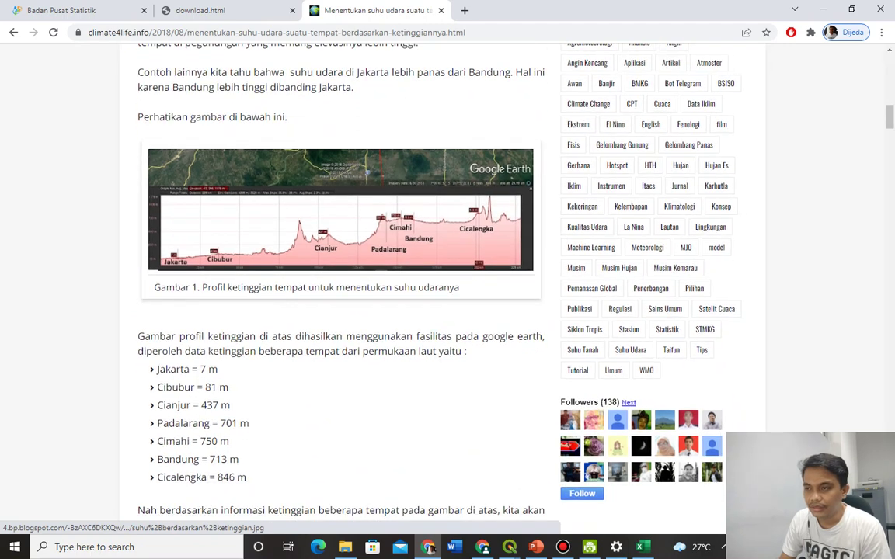
pyautogui.scroll(-1, 341, 256)
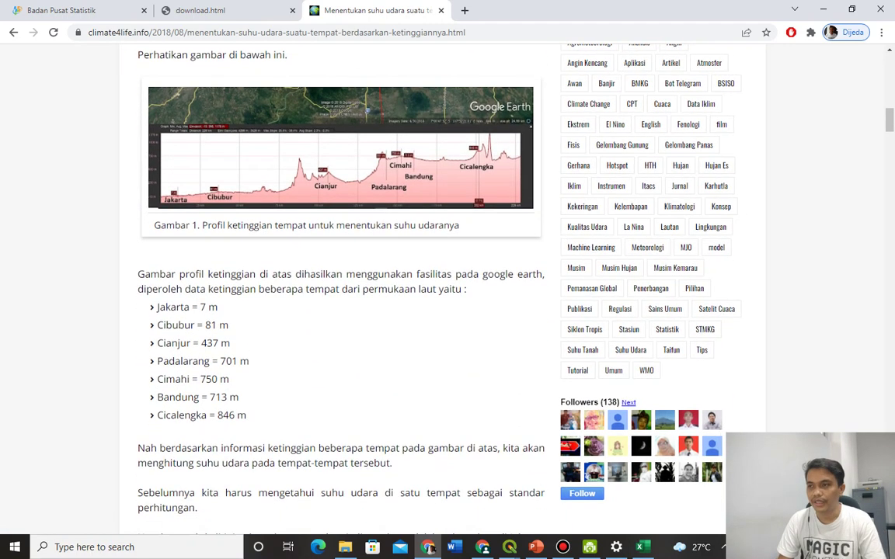
pyautogui.scroll(-1, 341, 280)
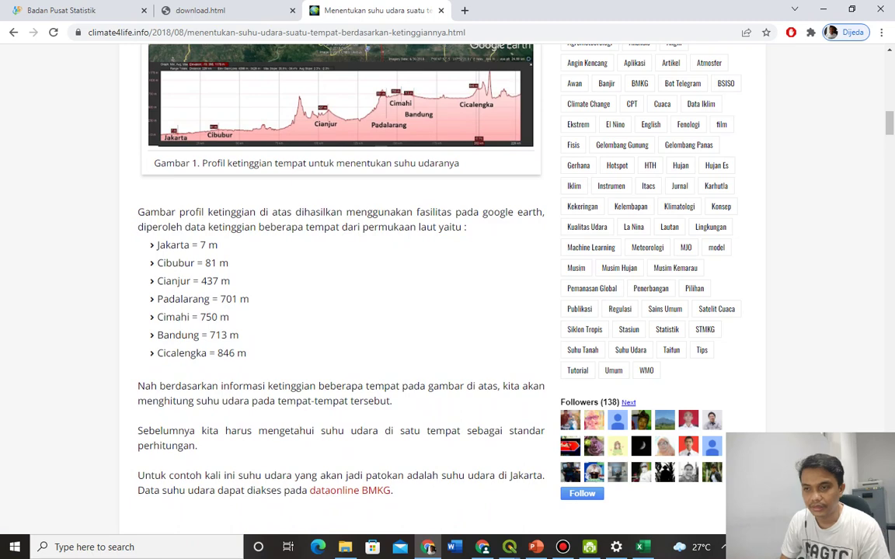
pyautogui.scroll(-9, 342, 279)
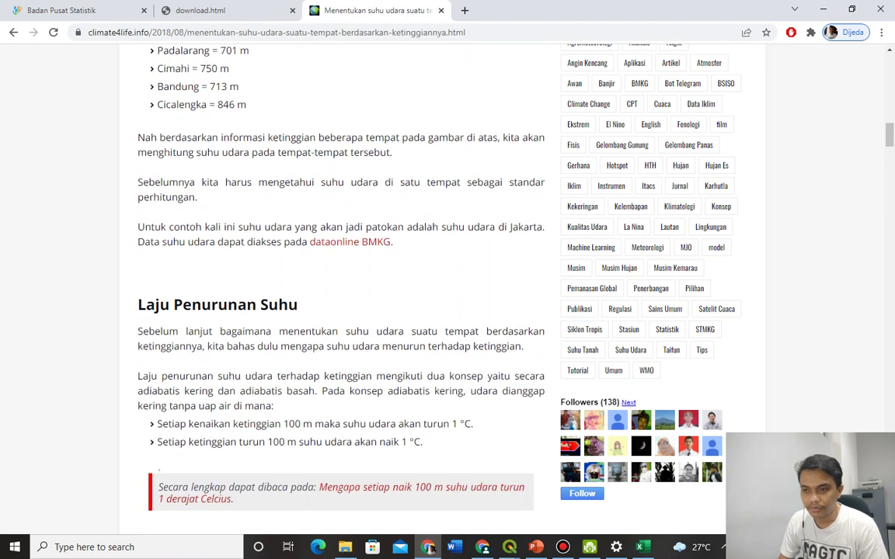
pyautogui.scroll(-8, 342, 280)
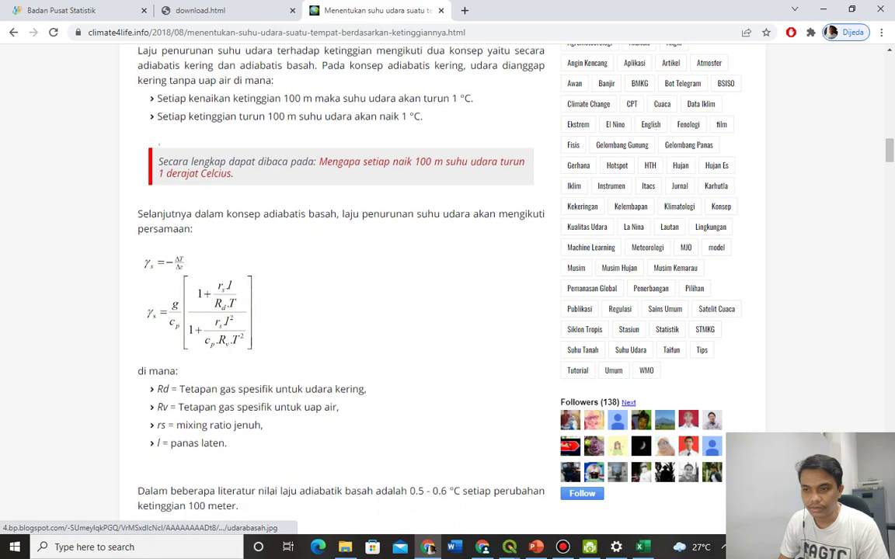
pyautogui.scroll(-8, 342, 279)
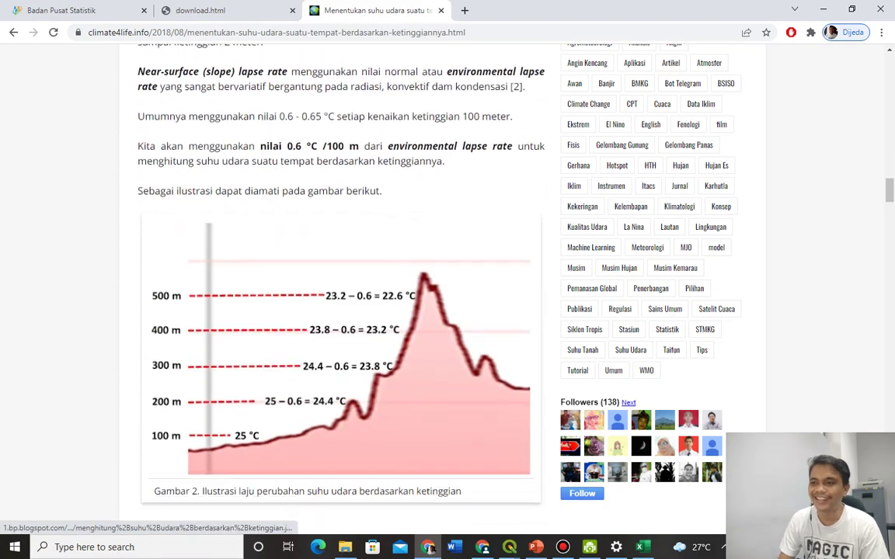
# Step: Examine the elevations and reference temperature given in the article's Contoh 1 example for calculating Bandung's air temperature
pyautogui.scroll(-11, 341, 279)
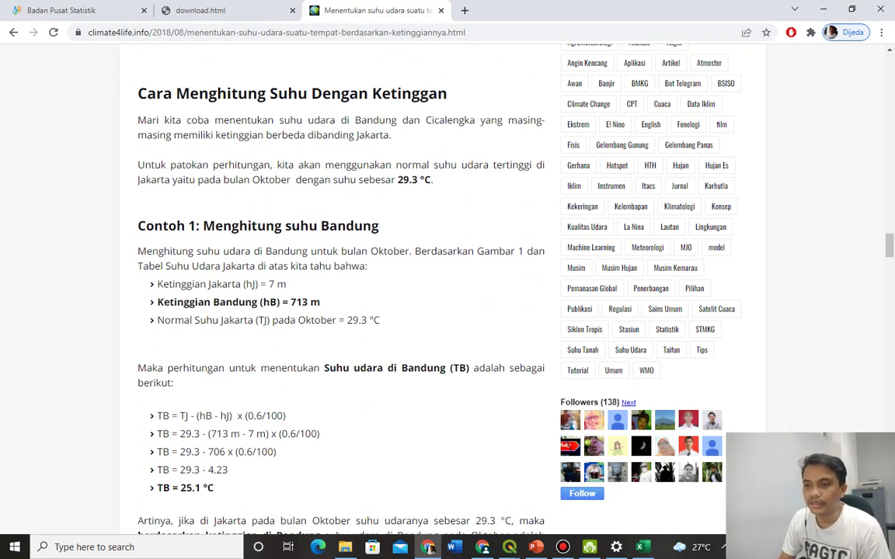
pyautogui.scroll(-1, 342, 279)
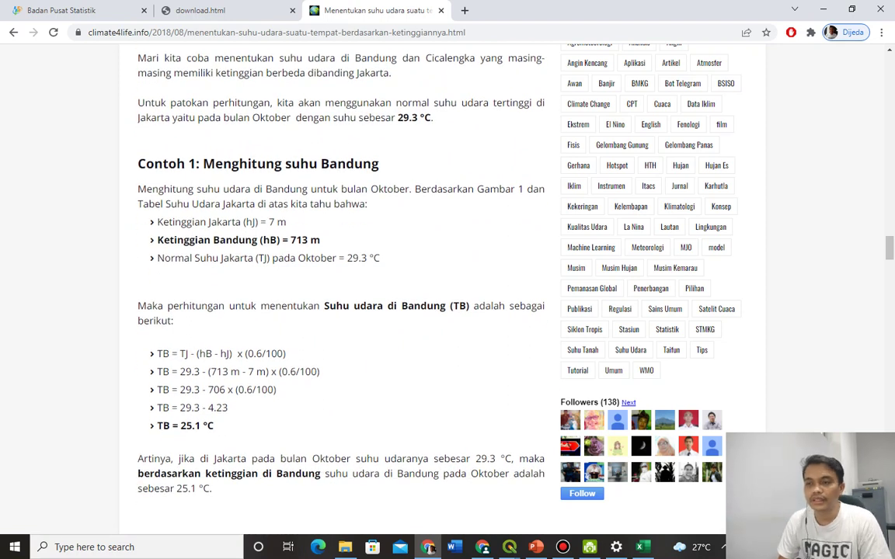
pyautogui.moveTo(210, 223); pyautogui.dragTo(286, 222)
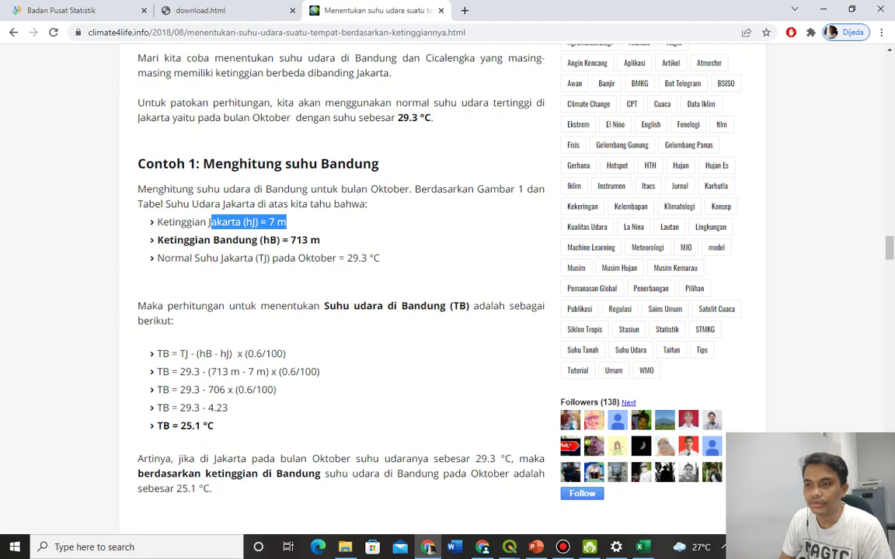
pyautogui.moveTo(195, 240); pyautogui.dragTo(320, 240)
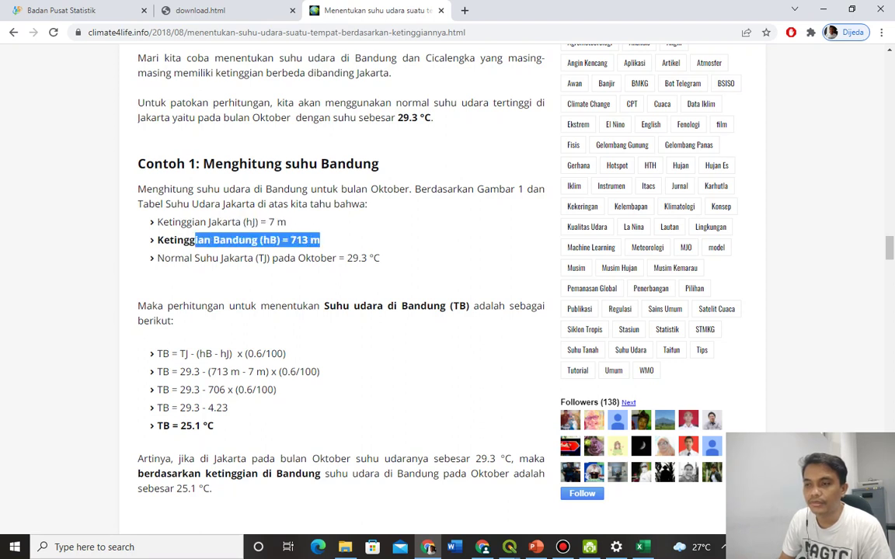
pyautogui.moveTo(174, 257); pyautogui.dragTo(367, 258)
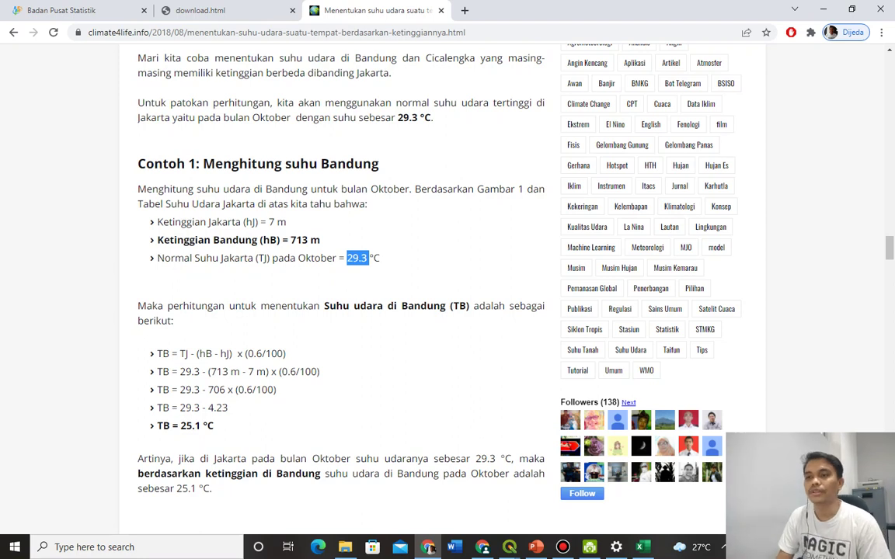
pyautogui.moveTo(286, 222); pyautogui.dragTo(156, 222)
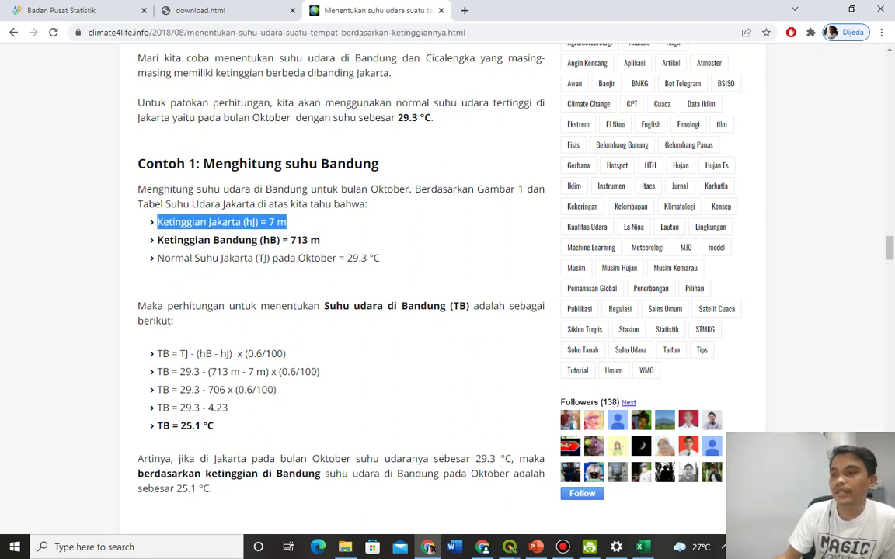
pyautogui.moveTo(380, 258); pyautogui.dragTo(157, 258)
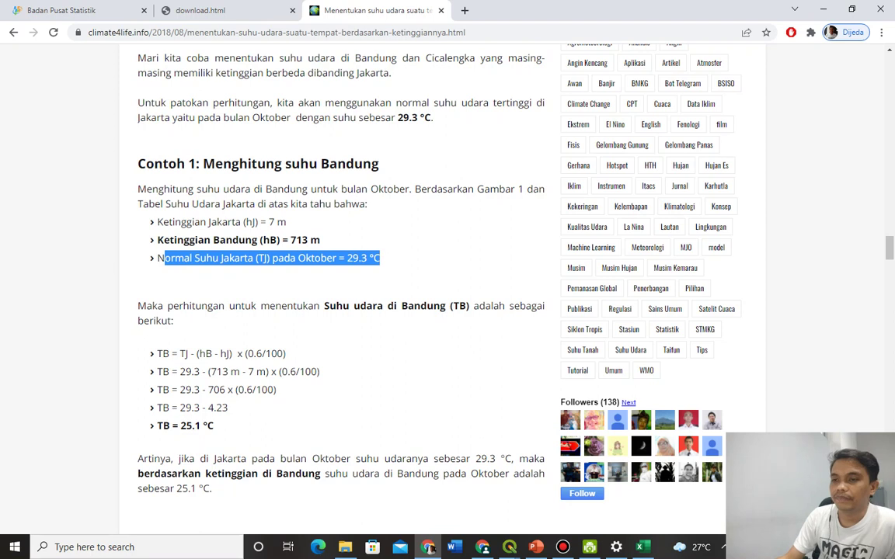
pyautogui.click(157, 258)
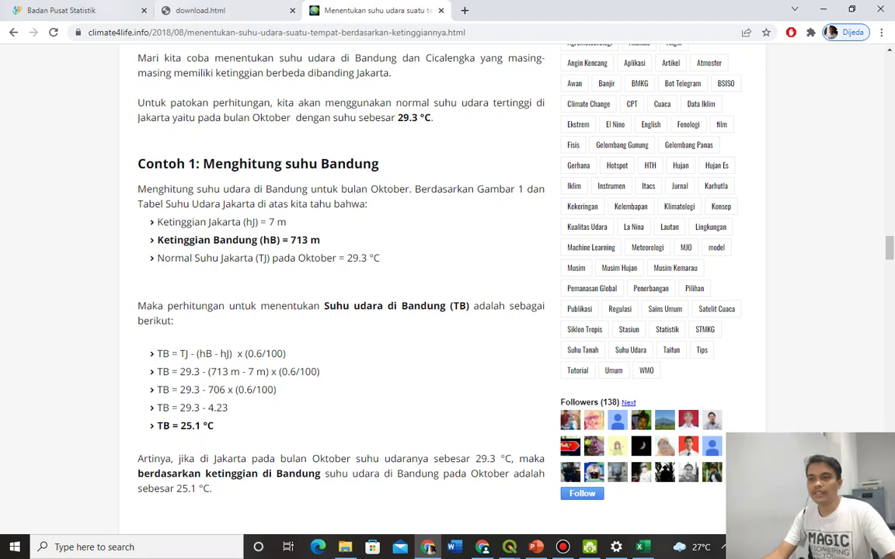
pyautogui.moveTo(320, 240); pyautogui.dragTo(164, 240)
pyautogui.click(164, 240)
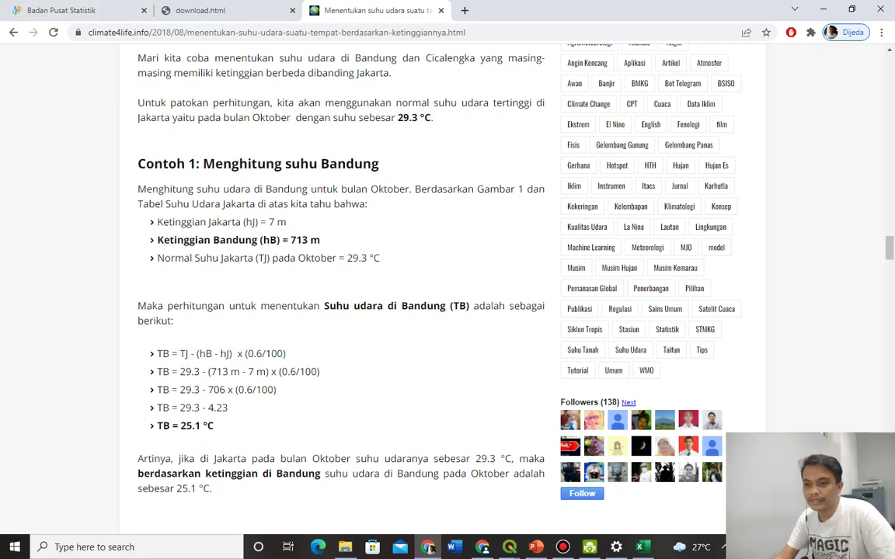
# Step: Examine the TJ and hB terms of the Bandung temperature formula against the data listed in the example
pyautogui.scroll(-1, 341, 287)
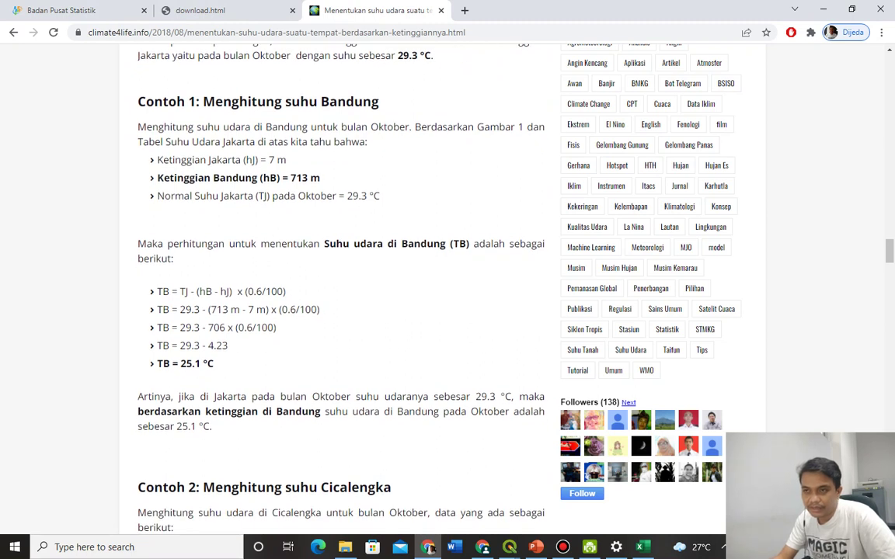
pyautogui.moveTo(185, 291); pyautogui.dragTo(188, 291)
pyautogui.moveTo(353, 196); pyautogui.dragTo(379, 196)
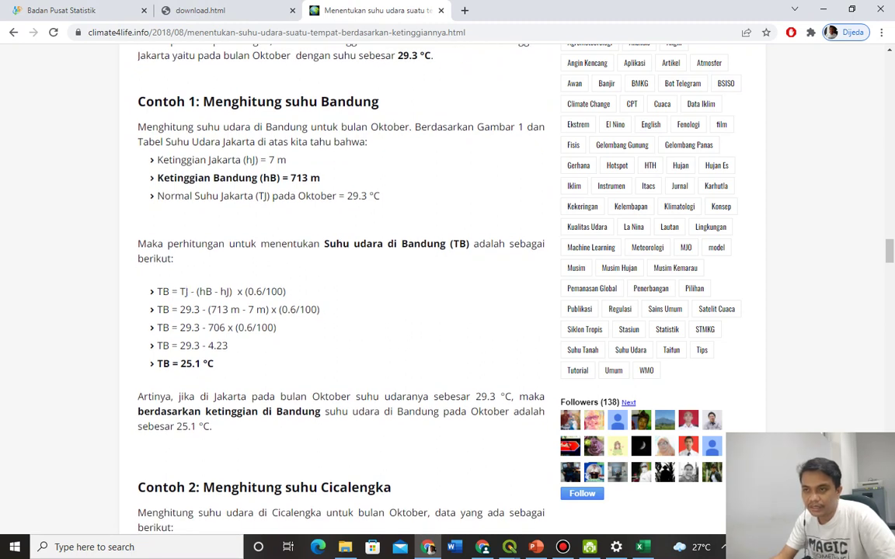
pyautogui.click(328, 179)
pyautogui.moveTo(220, 195); pyautogui.dragTo(368, 196)
pyautogui.click(380, 196)
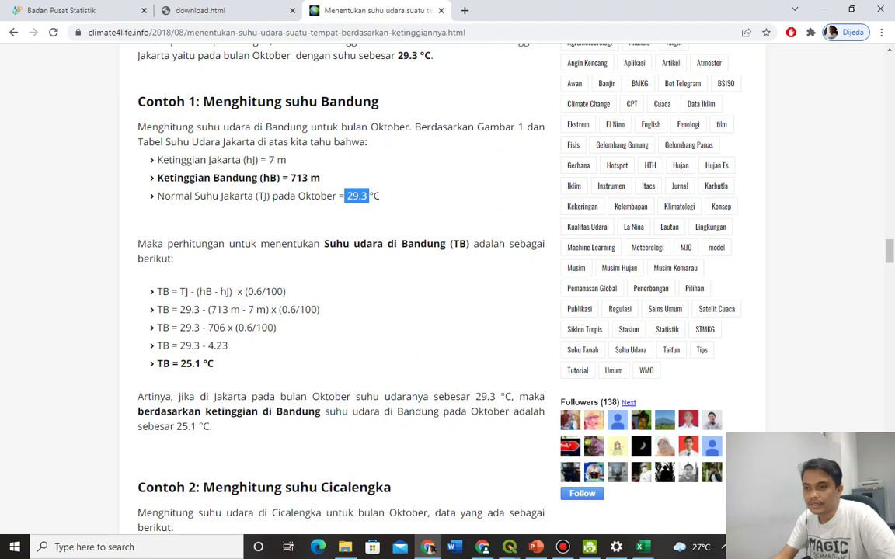
pyautogui.doubleClick(205, 291)
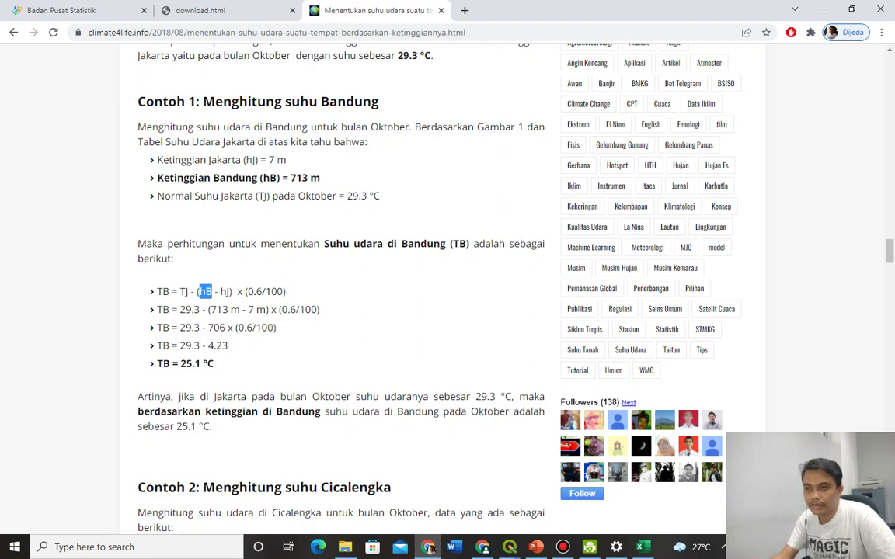
pyautogui.moveTo(291, 178); pyautogui.dragTo(319, 177)
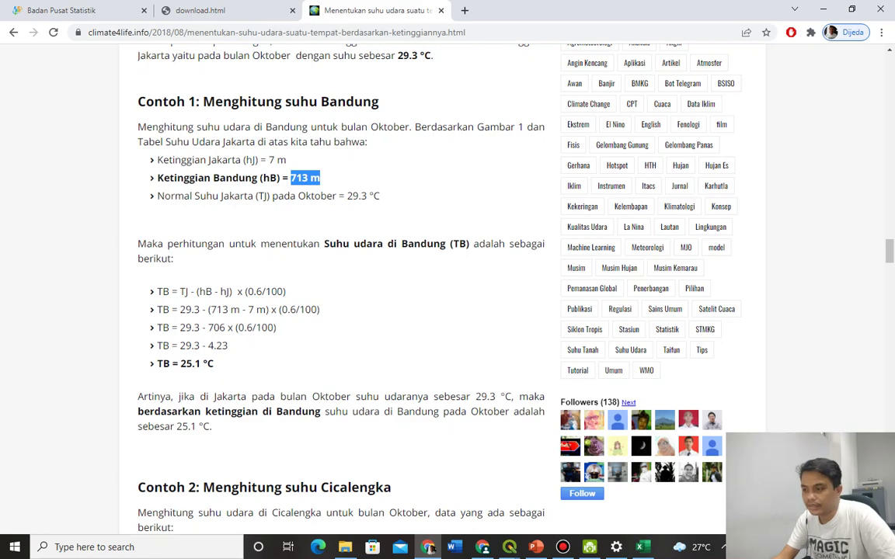
# Step: Switch to Excel to check the elevation of Kecamatan Argomulyo in Tinggi Wilayah Salatiga, and return to the article in Chrome
pyautogui.hotkey('alt', 'Tab')
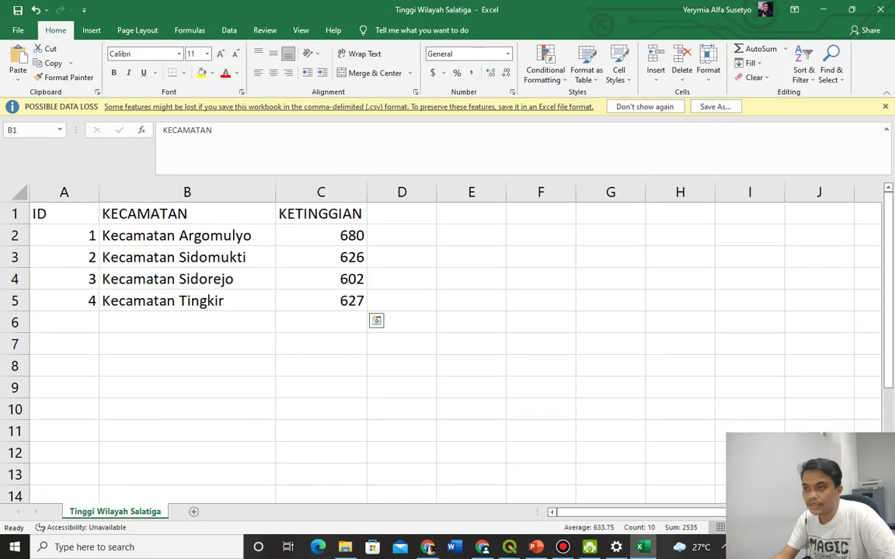
pyautogui.click(320, 236)
pyautogui.hotkey('alt', 'Tab')
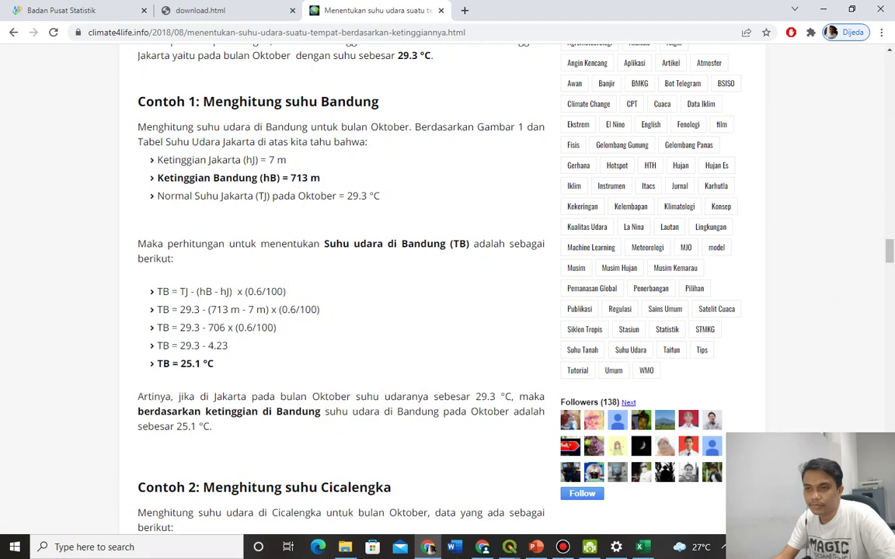
# Step: Examine the hJ term, the 0.6/100 factor and the complete calculation sequence in the Bandung temperature example
pyautogui.moveTo(198, 291); pyautogui.dragTo(204, 292)
pyautogui.moveTo(235, 160); pyautogui.dragTo(285, 160)
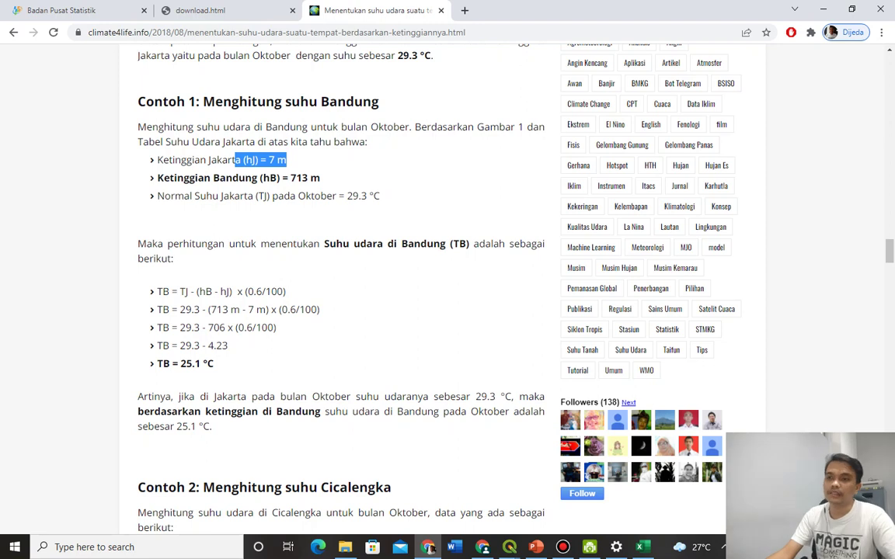
pyautogui.click(261, 160)
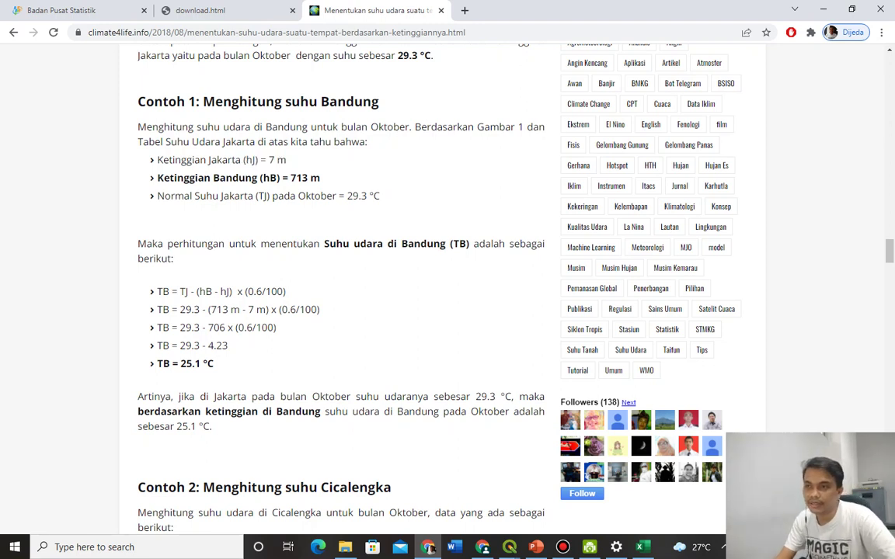
pyautogui.moveTo(286, 160); pyautogui.dragTo(168, 160)
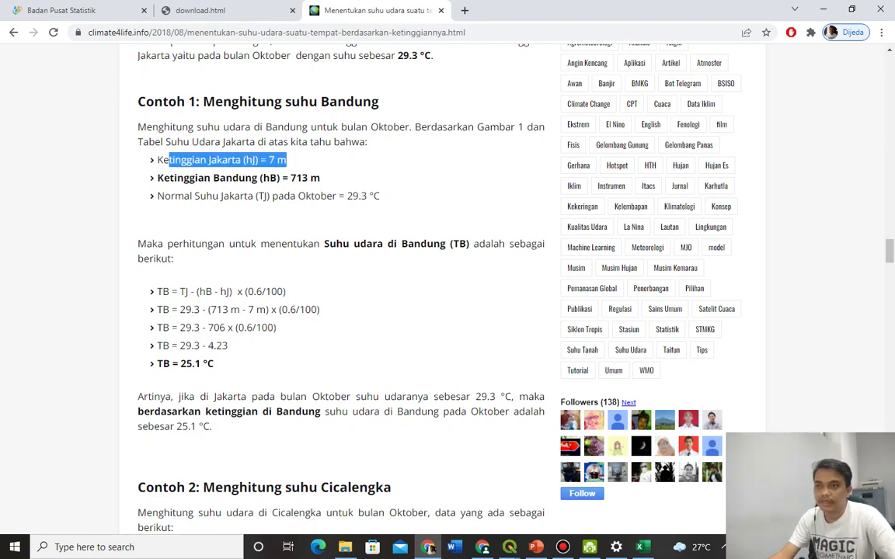
pyautogui.click(168, 160)
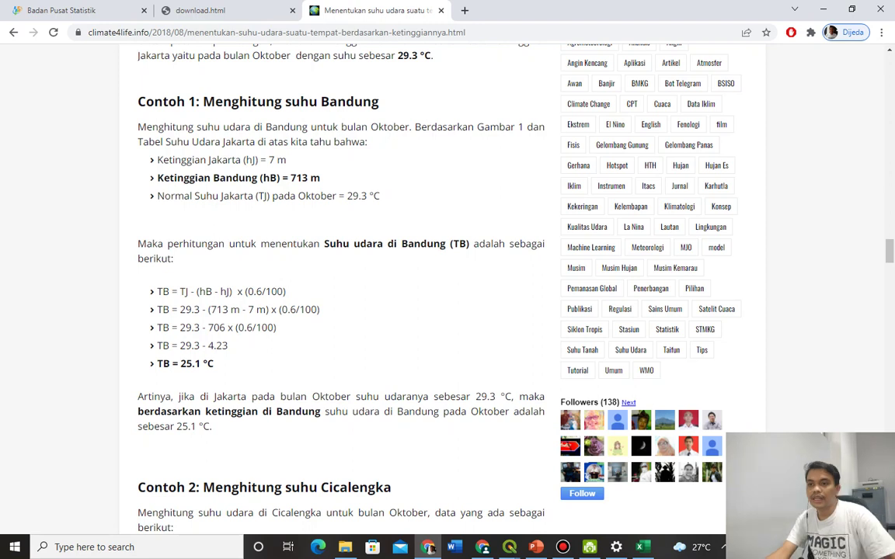
pyautogui.moveTo(247, 292); pyautogui.dragTo(270, 291)
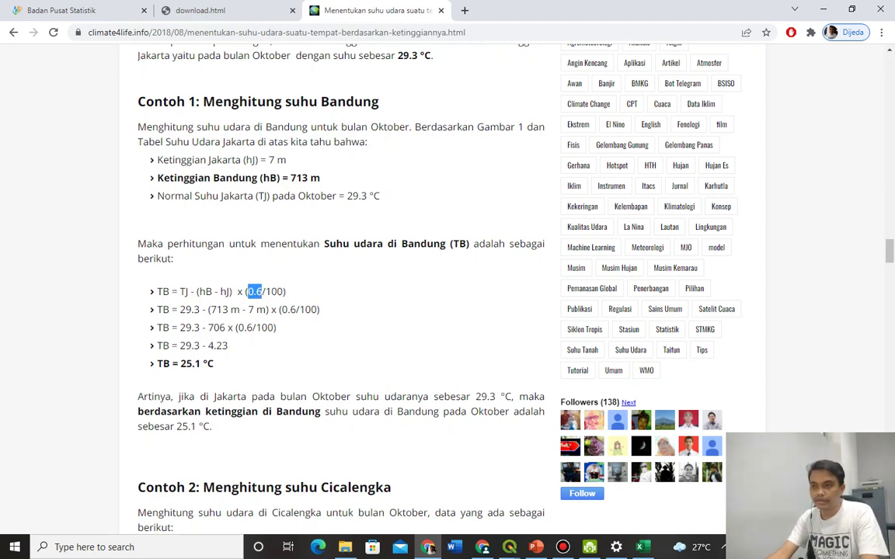
pyautogui.moveTo(263, 292); pyautogui.dragTo(265, 291)
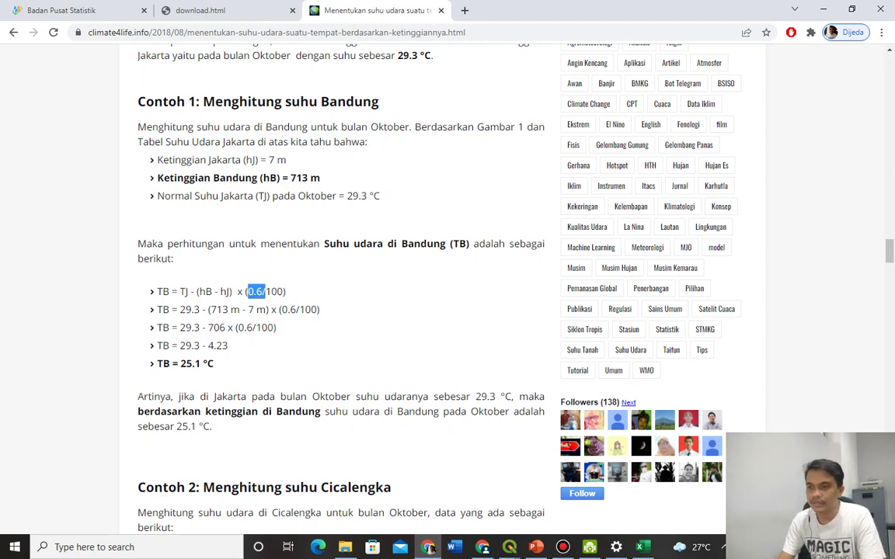
pyautogui.click(232, 262)
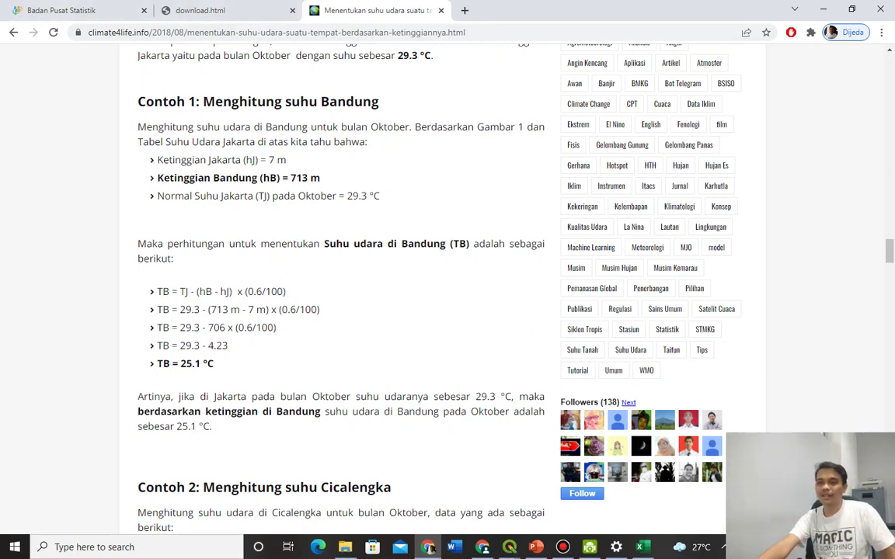
pyautogui.moveTo(509, 547)
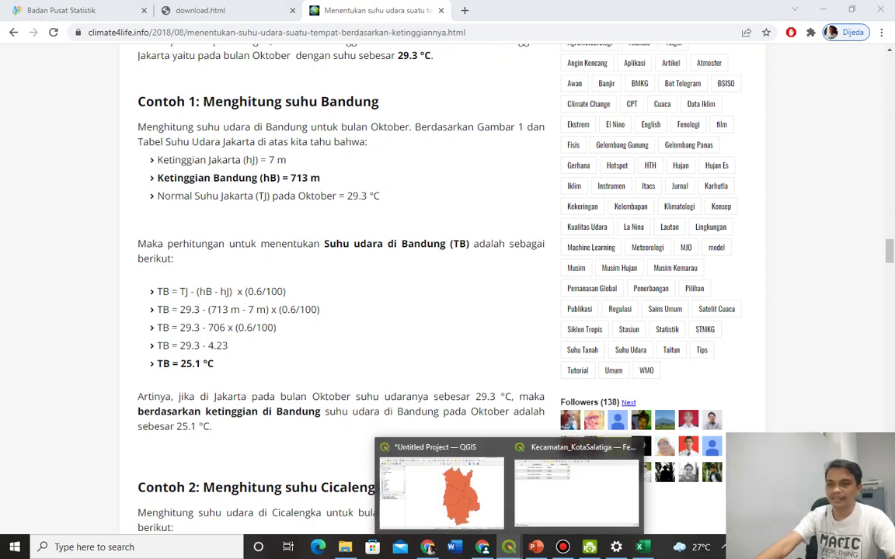
pyautogui.moveTo(214, 364); pyautogui.dragTo(152, 292)
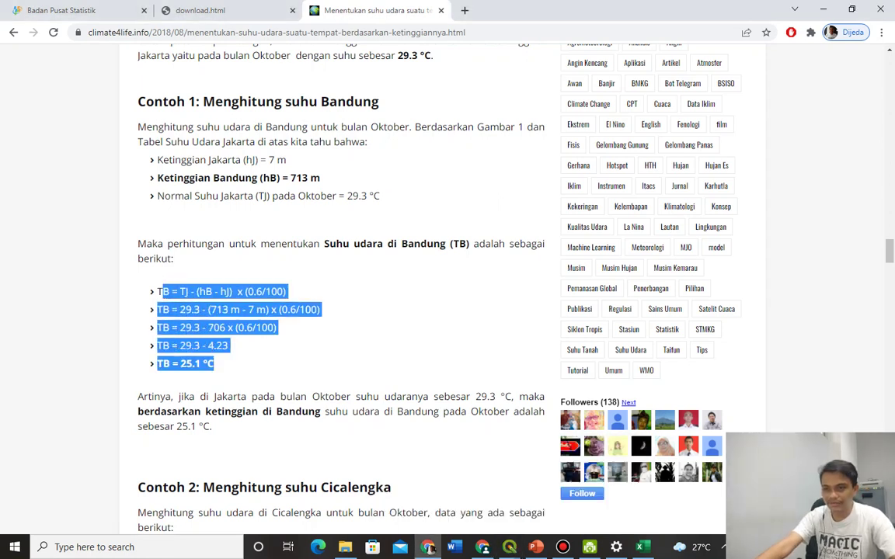
pyautogui.click(225, 454)
# Step: Switch to QGIS and bring up the Kecamatan_KotaSalatiga attribute table, rechecking the temperature formula in Chrome along the way
pyautogui.moveTo(509, 547)
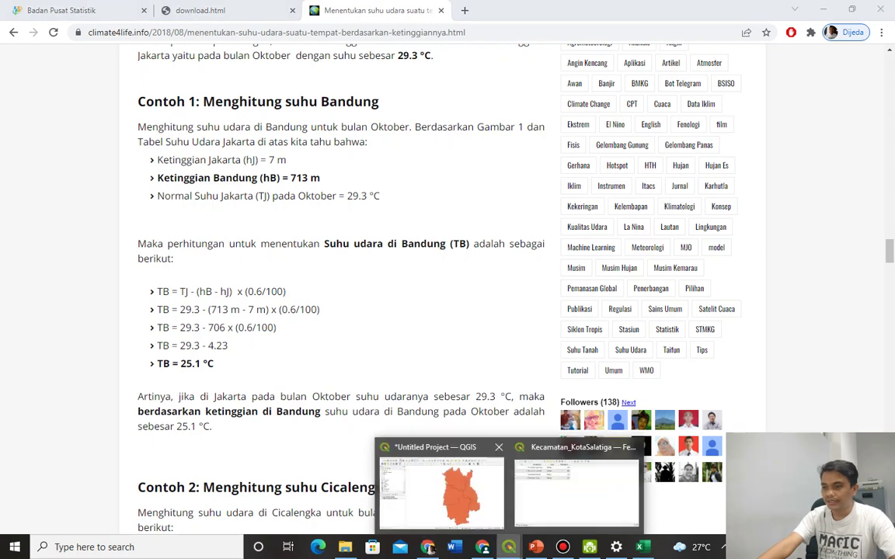
pyautogui.click(457, 491)
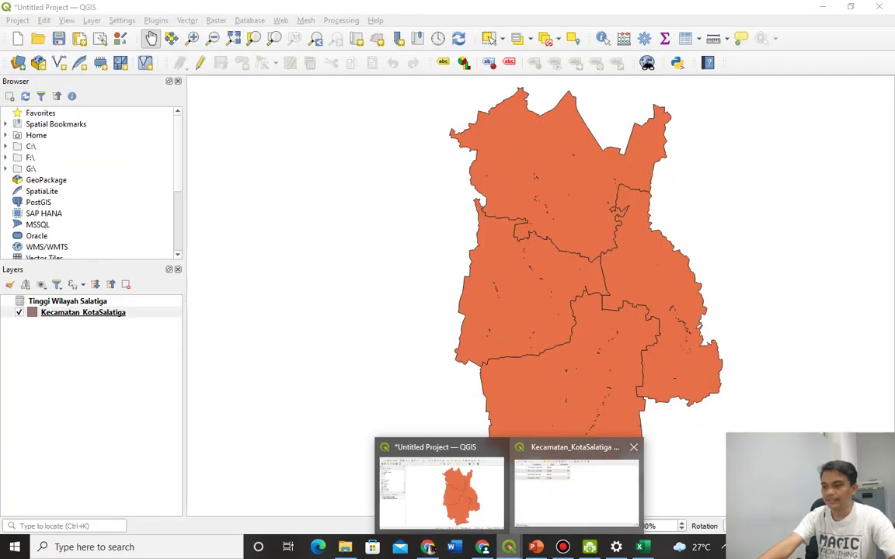
pyautogui.click(575, 493)
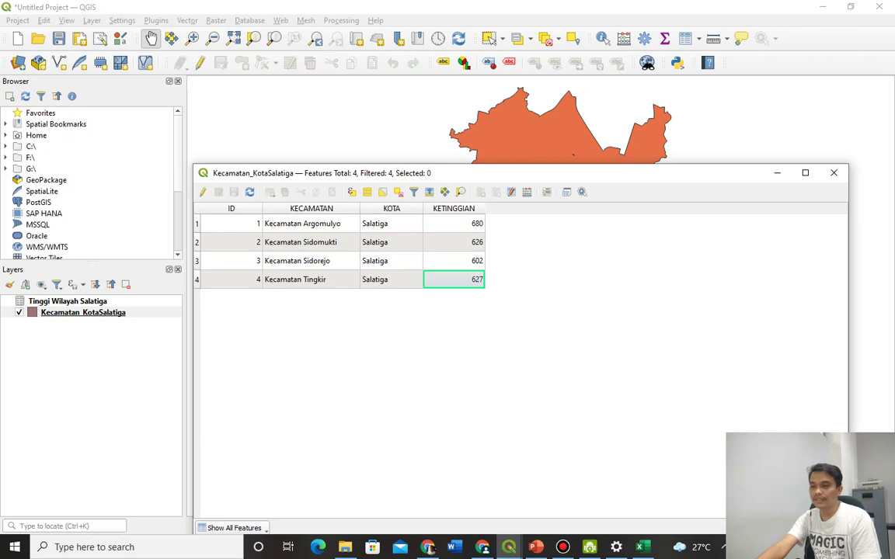
pyautogui.click(428, 547)
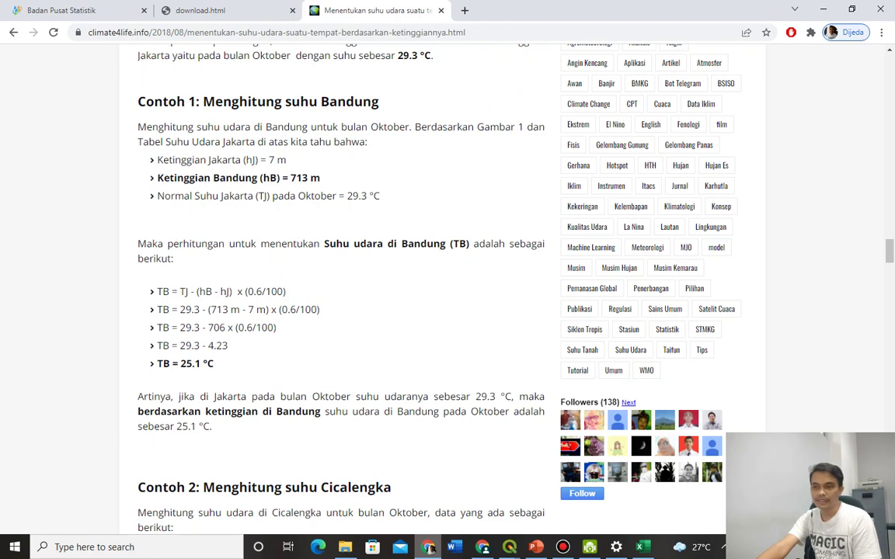
pyautogui.click(509, 547)
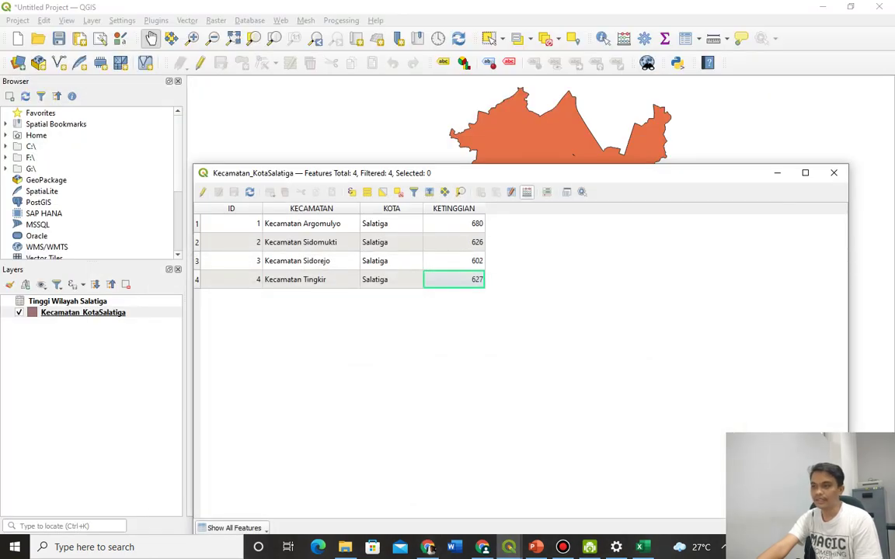
# Step: Open the Field Calculator for Kecamatan_KotaSalatiga and define a new field named SUHU with the type Decimal number (real)
pyautogui.click(527, 192)
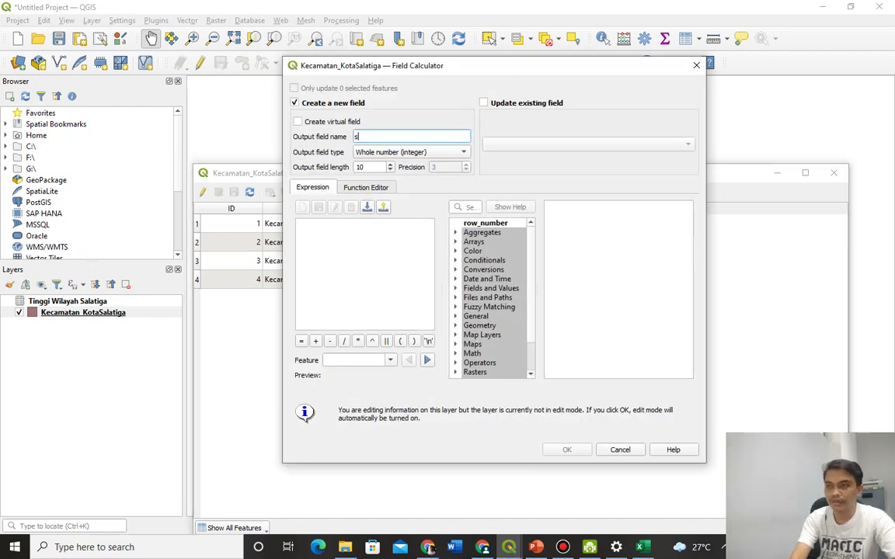
pyautogui.write('SUHU')
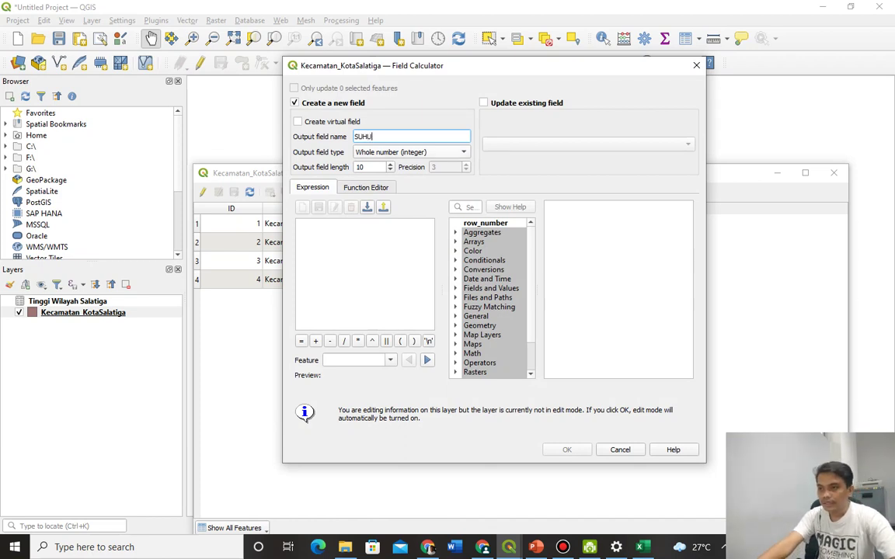
pyautogui.press('Tab')
pyautogui.hotkey('alt', 'Down')
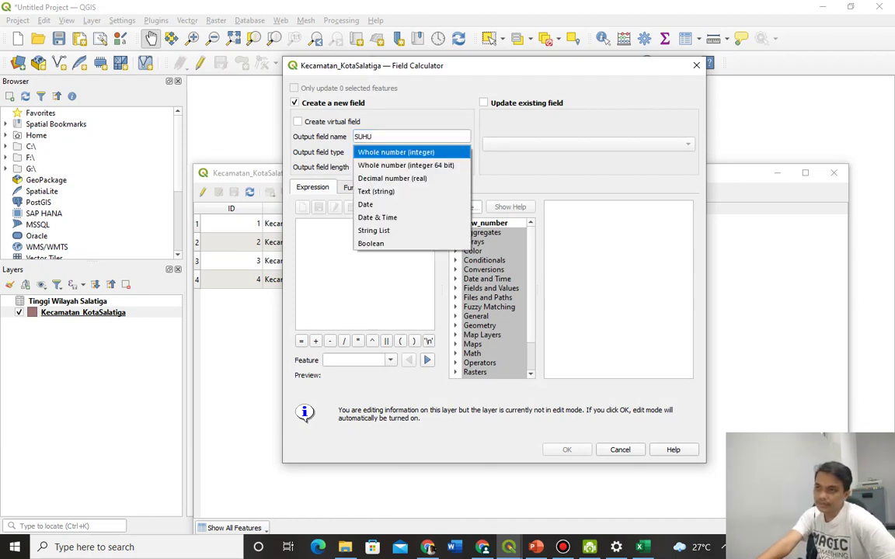
pyautogui.press('Down')
pyautogui.press('Down')
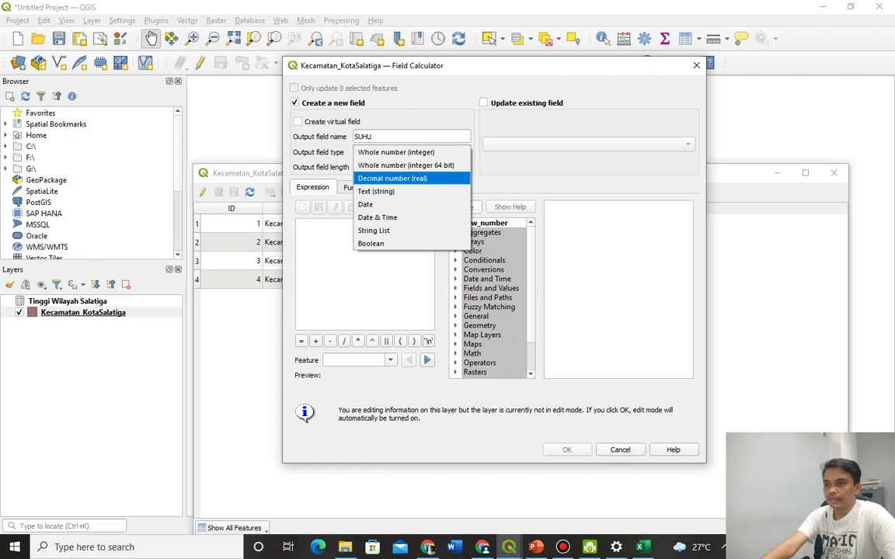
pyautogui.press('Return')
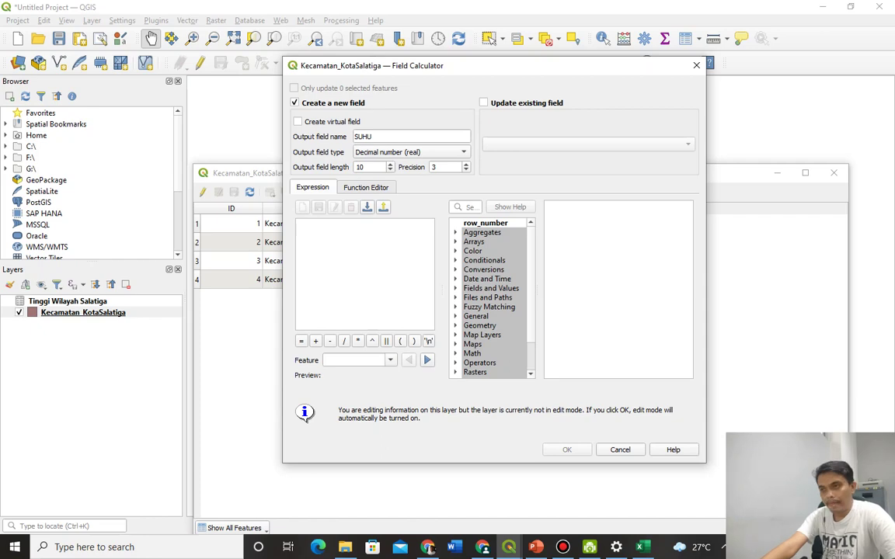
# Step: Set the SUHU field's output length to 5 and its precision to 2
pyautogui.click(563, 547)
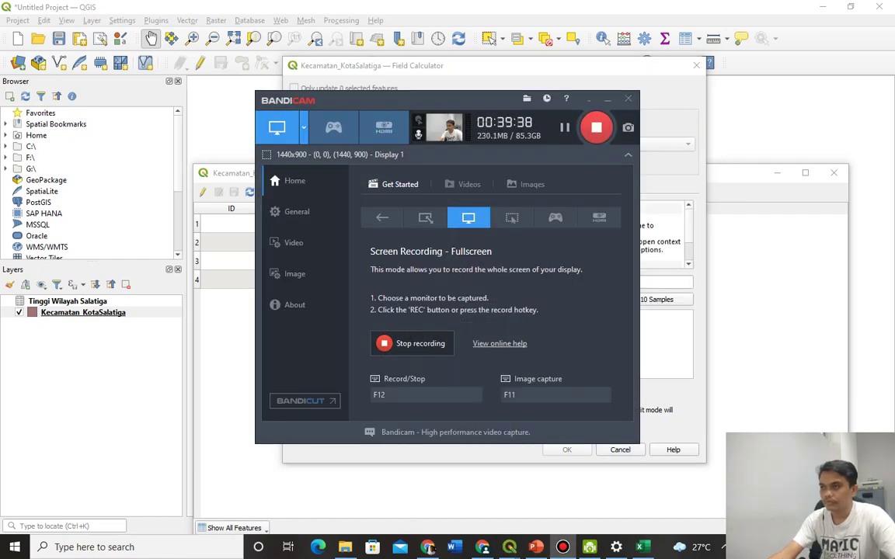
pyautogui.hotkey('alt', 'Tab')
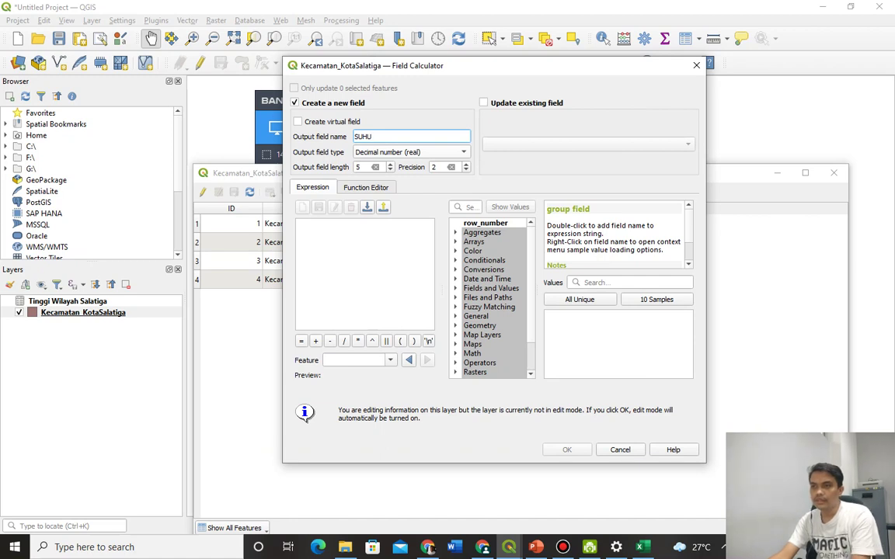
pyautogui.press('Tab')
pyautogui.press('Tab')
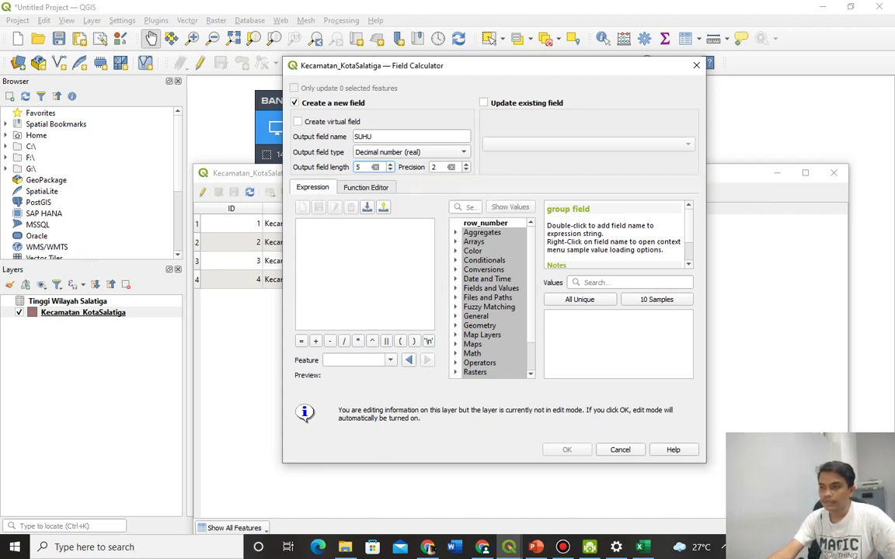
# Step: Start the SUHU expression with 29.3 - (, consulting the hJ value and formula in the Bandung example in Chrome
pyautogui.click(298, 224)
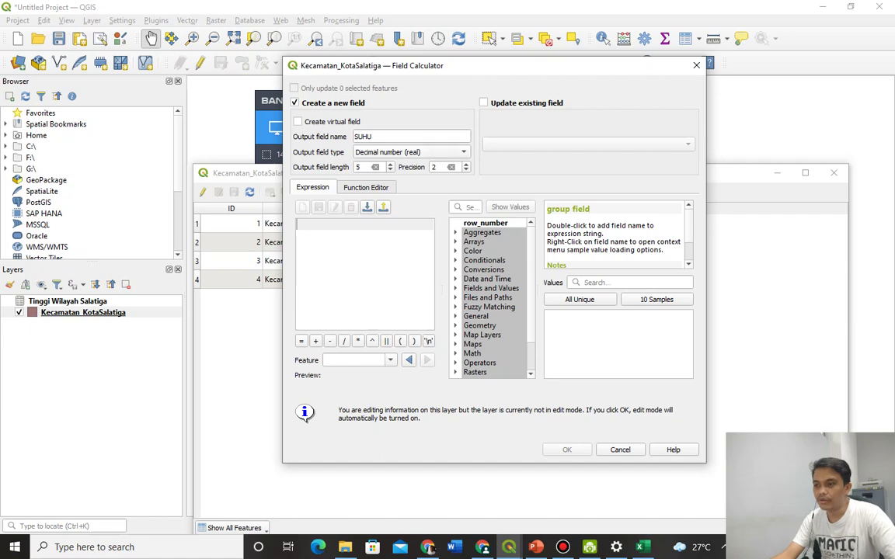
pyautogui.click(429, 547)
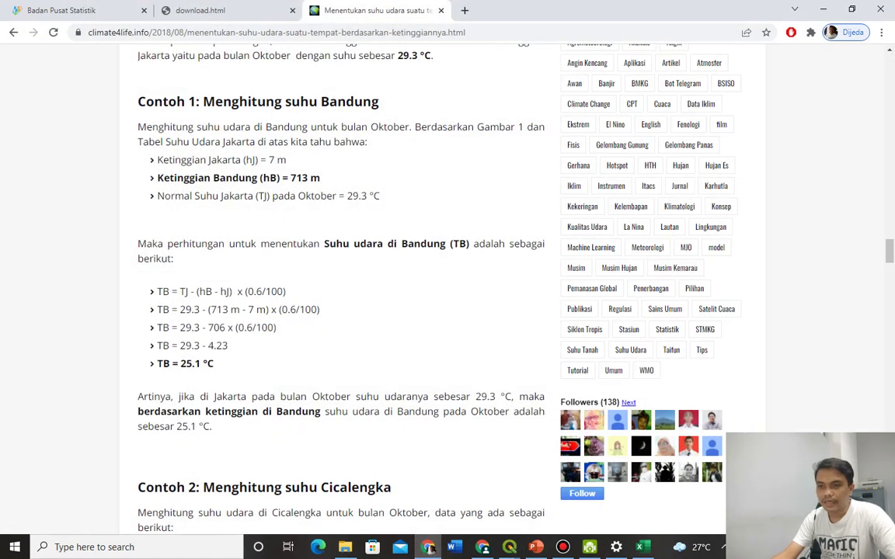
pyautogui.moveTo(180, 309); pyautogui.dragTo(194, 310)
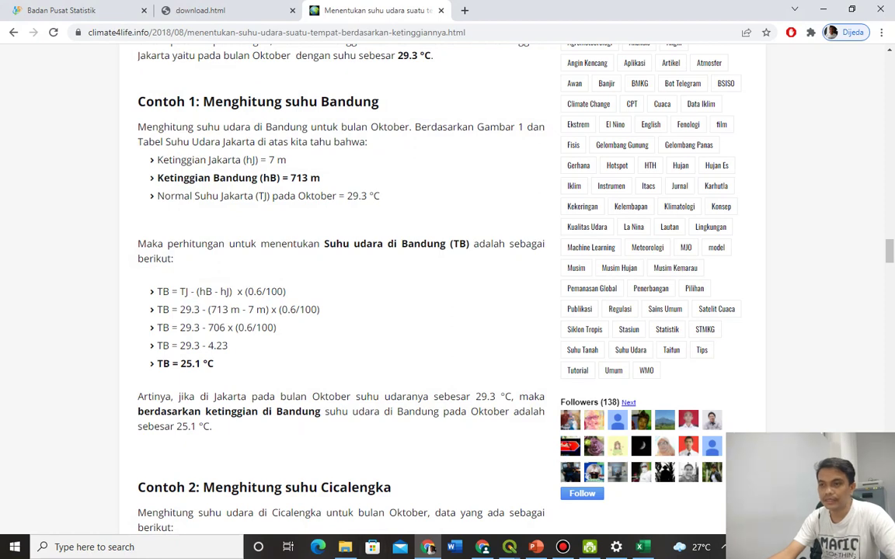
pyautogui.moveTo(242, 159); pyautogui.dragTo(286, 159)
pyautogui.hotkey('alt', 'Tab')
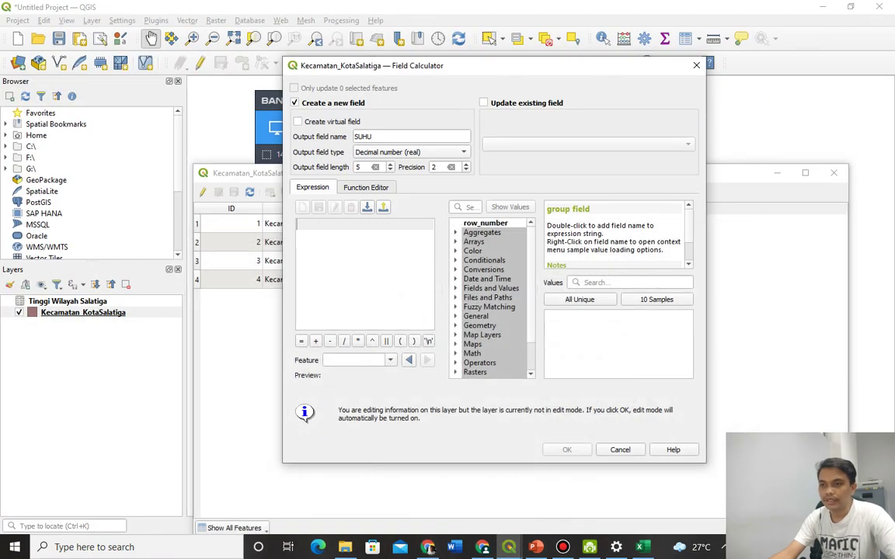
pyautogui.write('29.3')
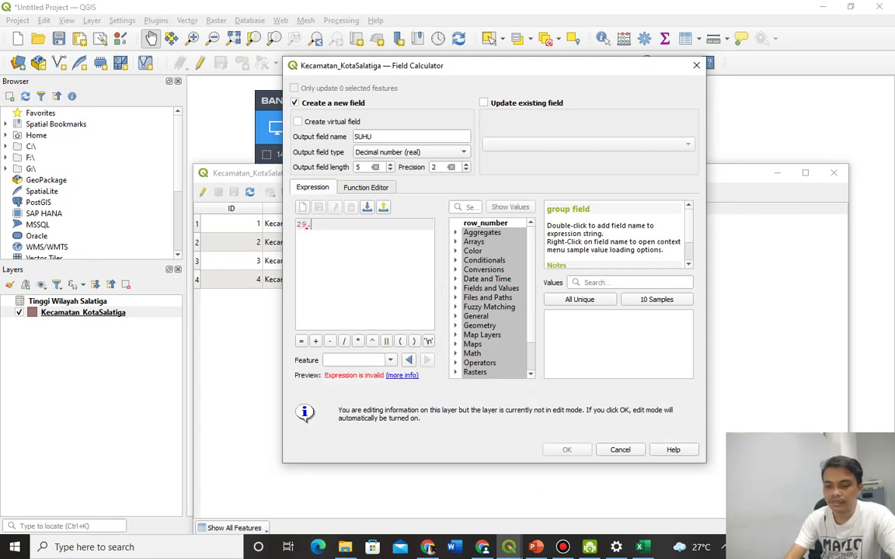
pyautogui.click(428, 547)
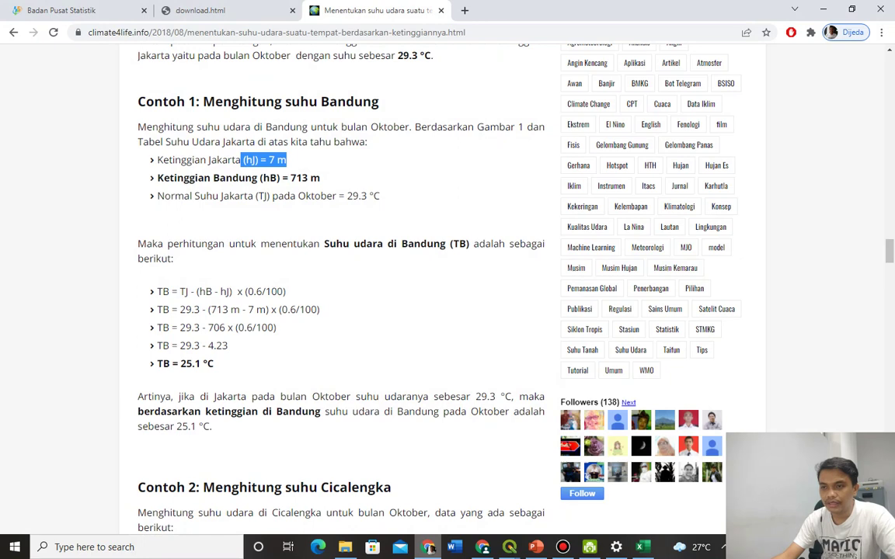
pyautogui.click(509, 547)
pyautogui.write('-')
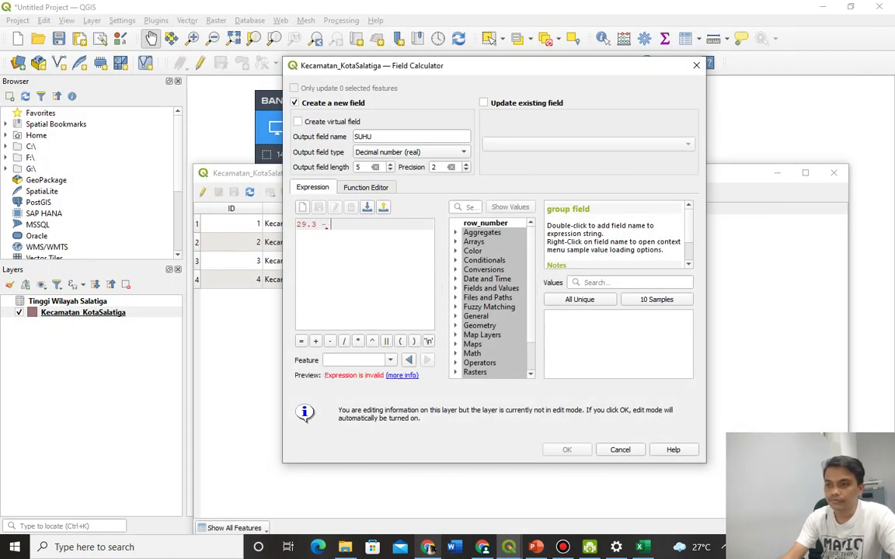
pyautogui.write(' (')
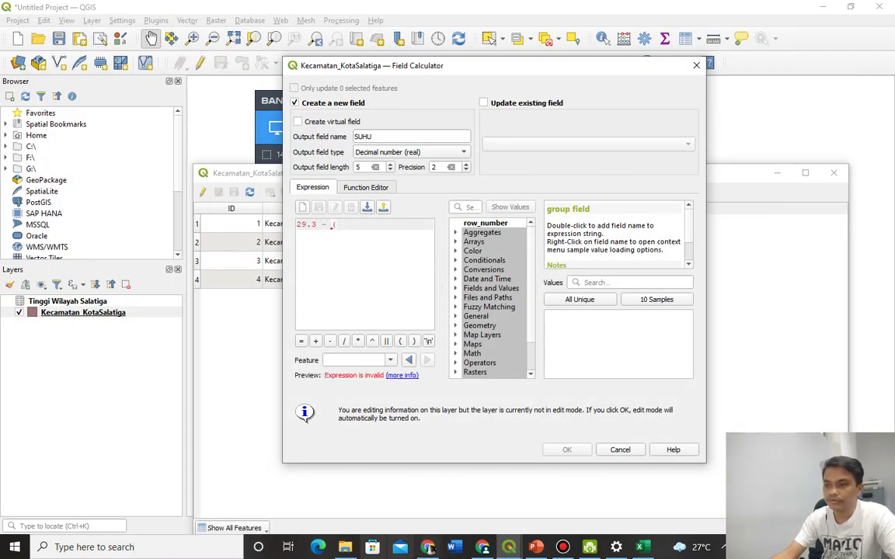
# Step: Continue the expression with the KETINGGIAN field minus 7 and a closing parenthesis, rechecking the article's formula in Chrome
pyautogui.click(429, 547)
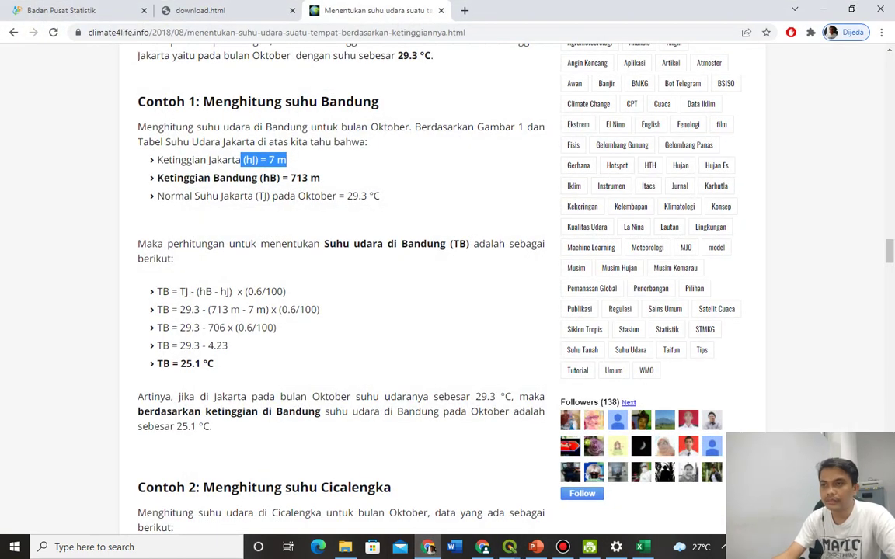
pyautogui.click(428, 546)
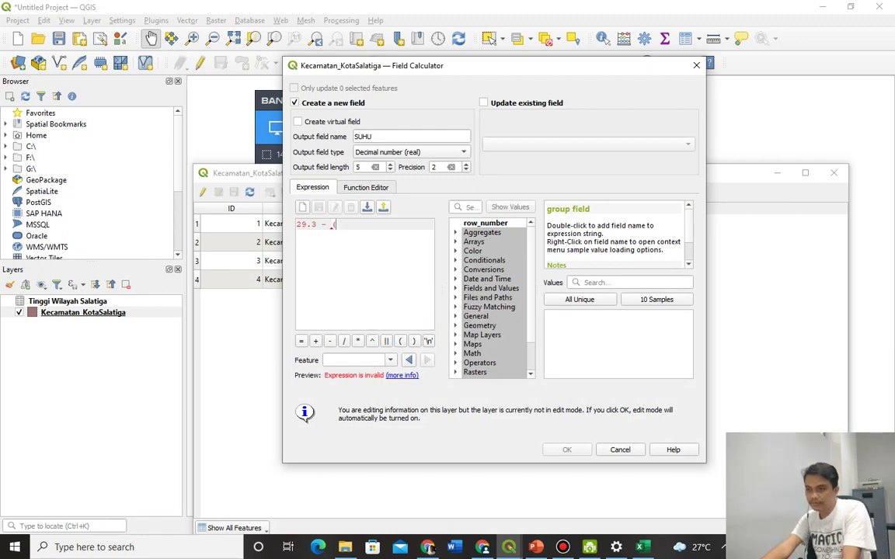
pyautogui.doubleClick(491, 288)
pyautogui.click(503, 341)
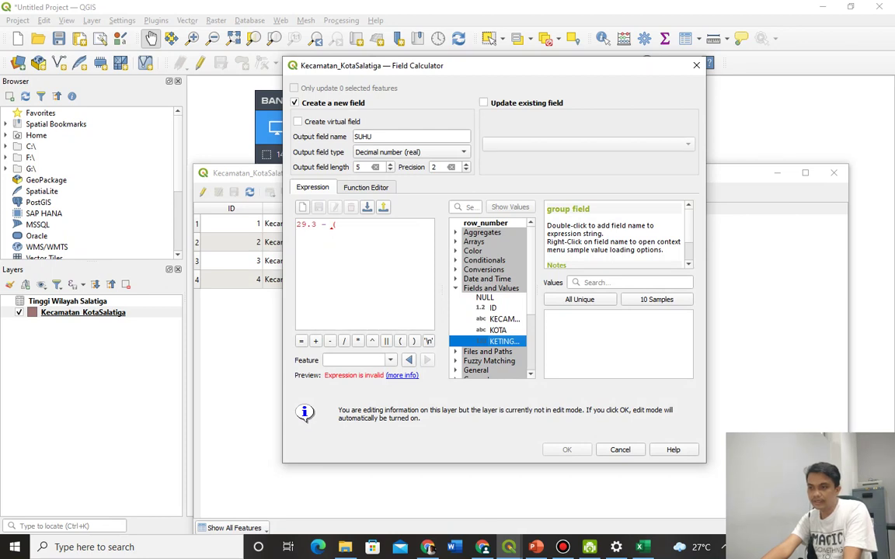
pyautogui.doubleClick(503, 341)
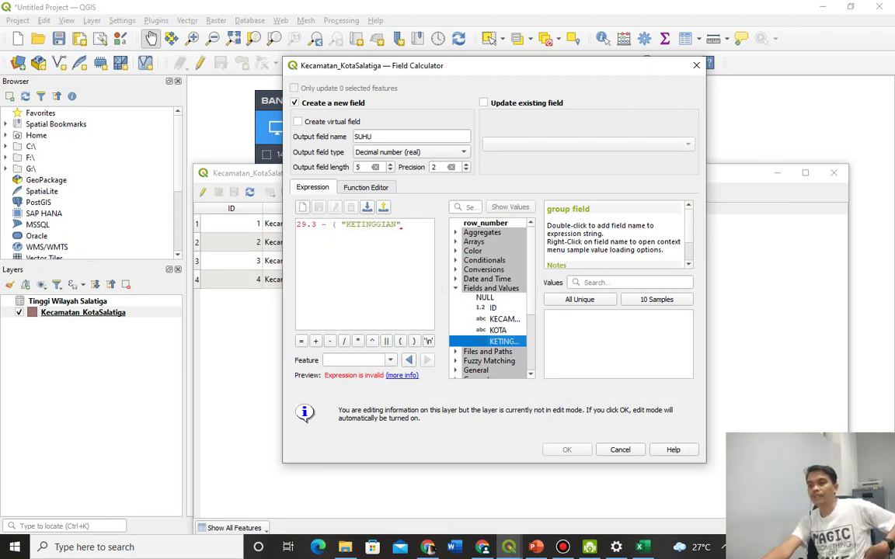
pyautogui.write('*')
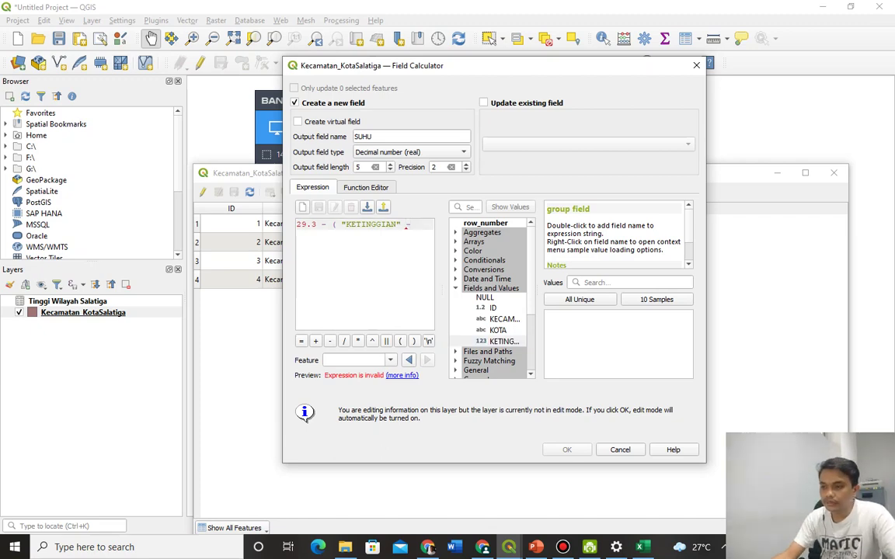
pyautogui.click(428, 547)
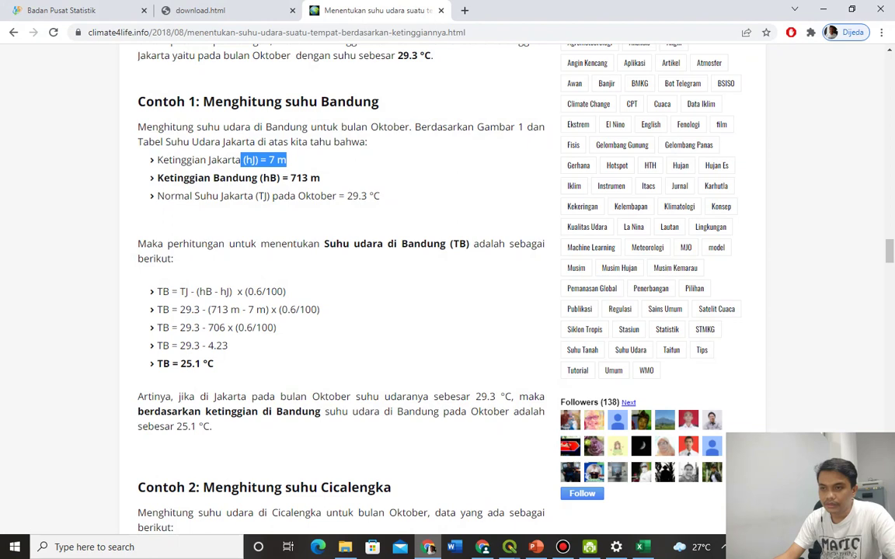
pyautogui.click(509, 547)
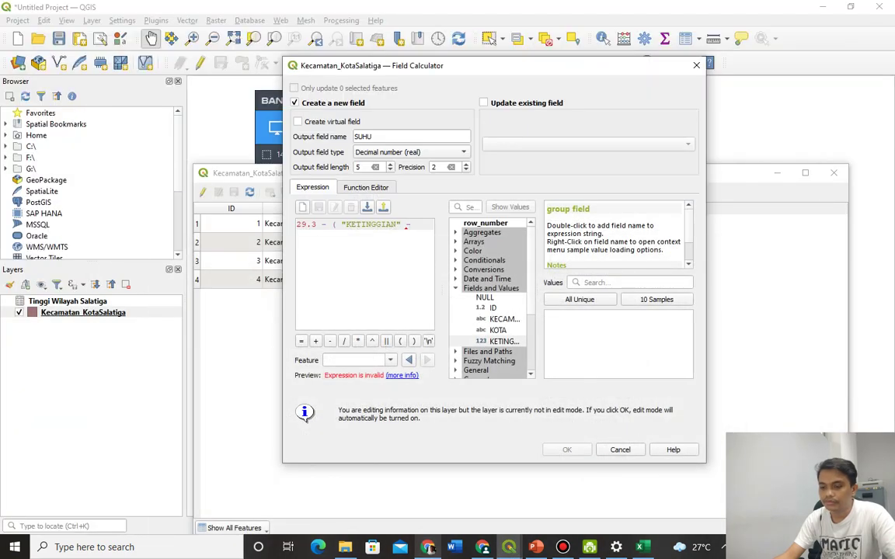
pyautogui.write('7)')
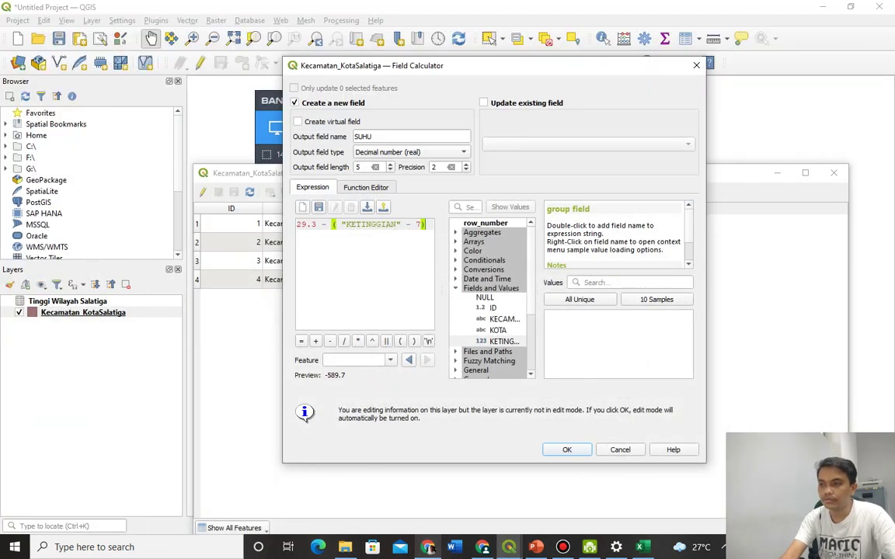
# Step: Complete the expression on a new line with *(0.6/100), rechecking the article in Chrome, and check the preview result
pyautogui.click(428, 547)
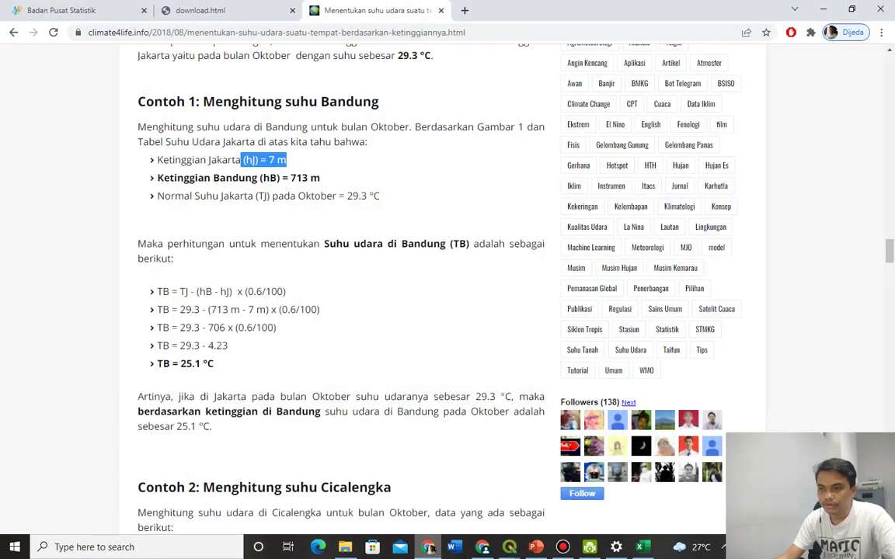
pyautogui.click(509, 547)
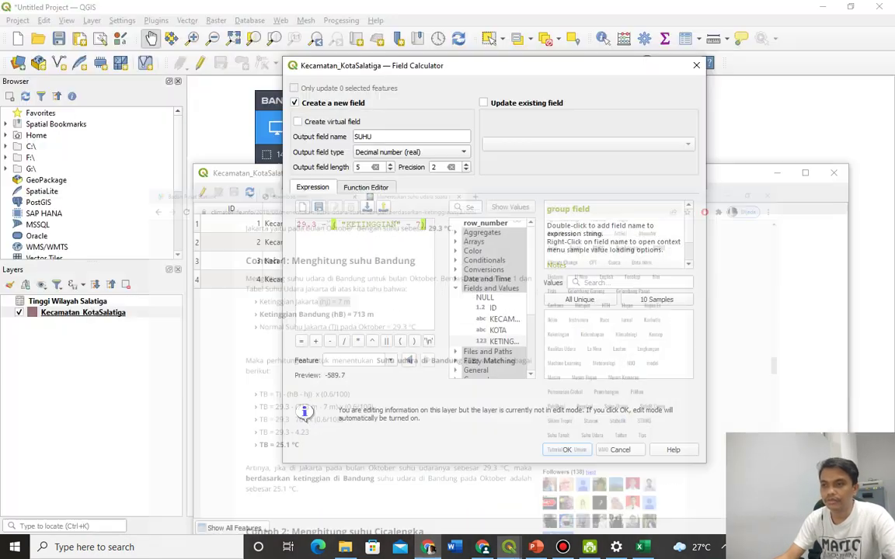
pyautogui.press('Return')
pyautogui.write('*(')
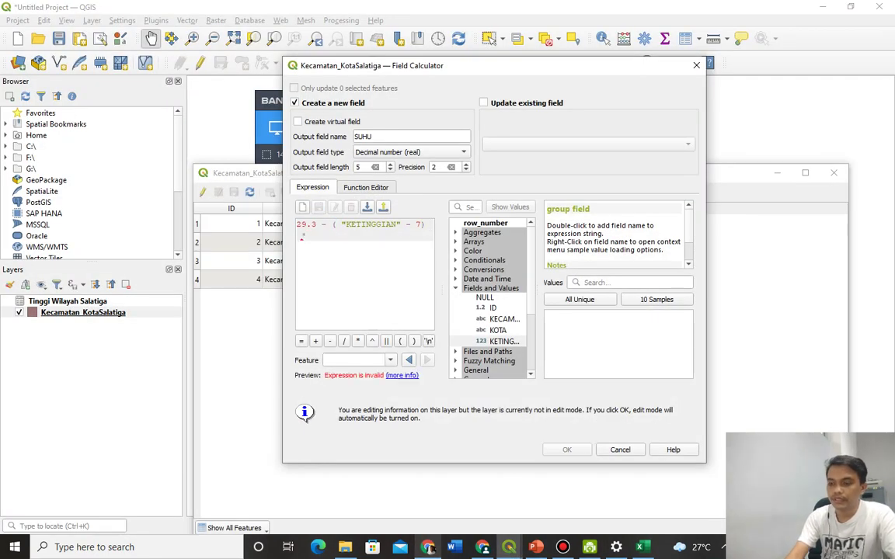
pyautogui.write('0.')
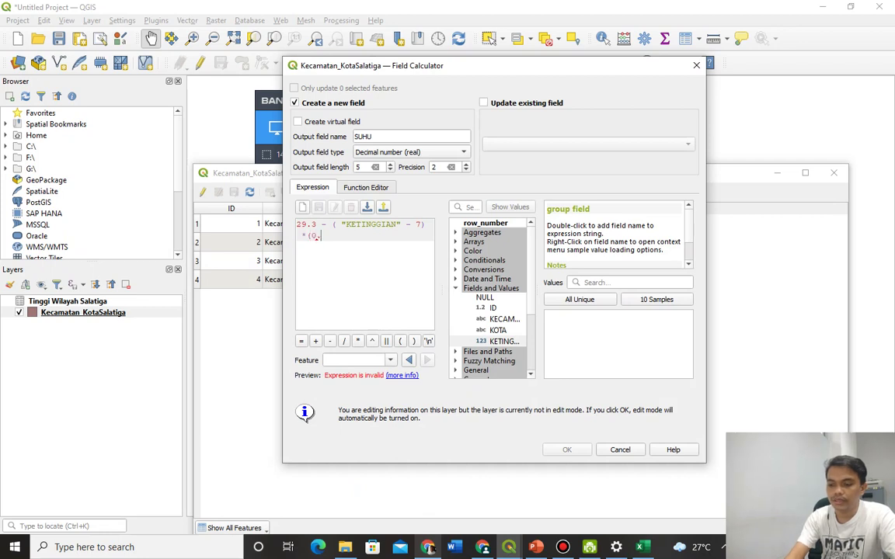
pyautogui.write('6/100)')
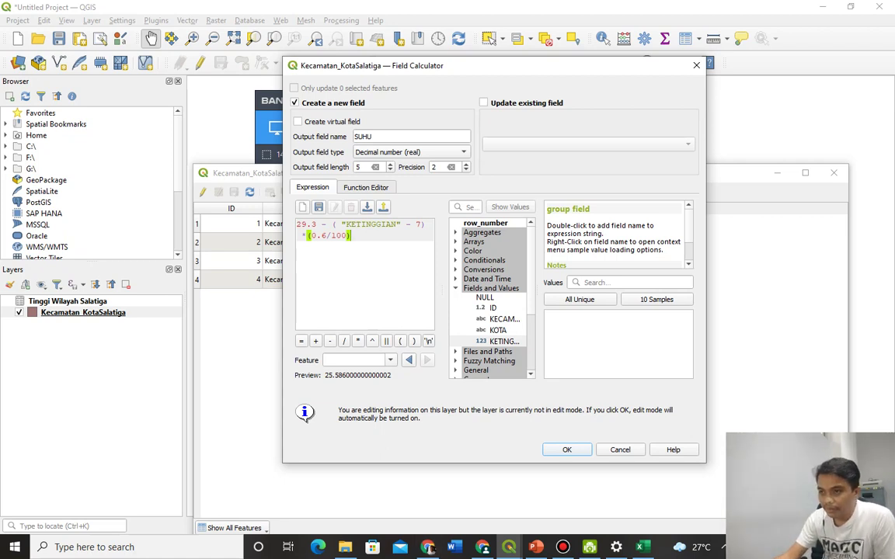
pyautogui.moveTo(391, 375); pyautogui.dragTo(324, 375)
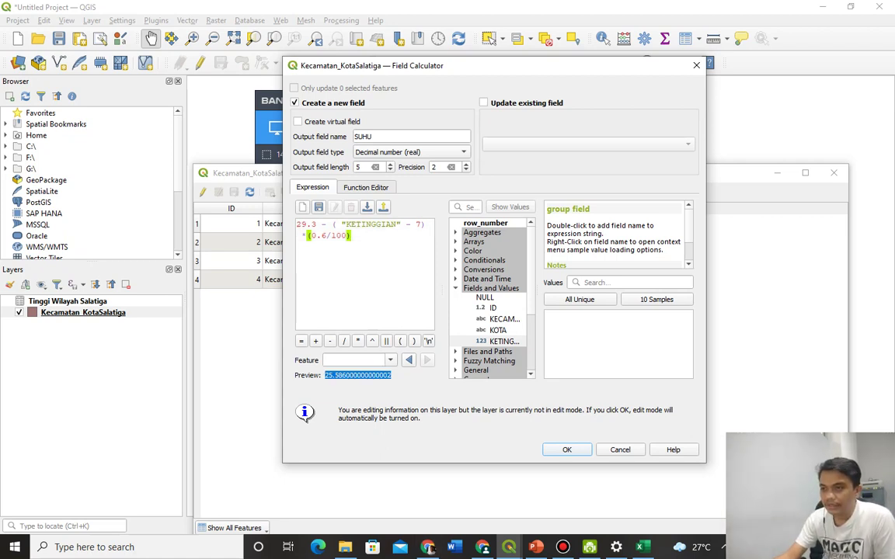
# Step: Switch to PowerPoint, add a slide after Remove Join Table and begin its title with "Kasus lain, membuat field SUHU"
pyautogui.click(308, 419)
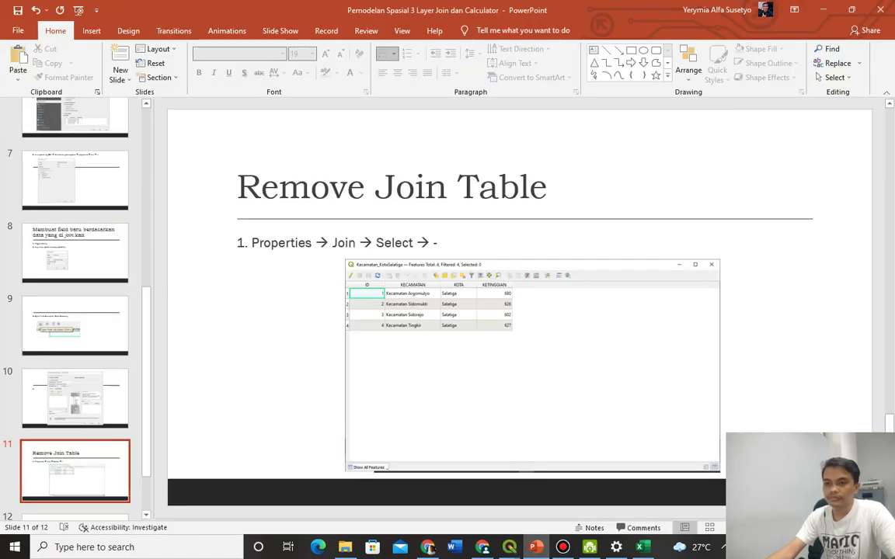
pyautogui.click(118, 56)
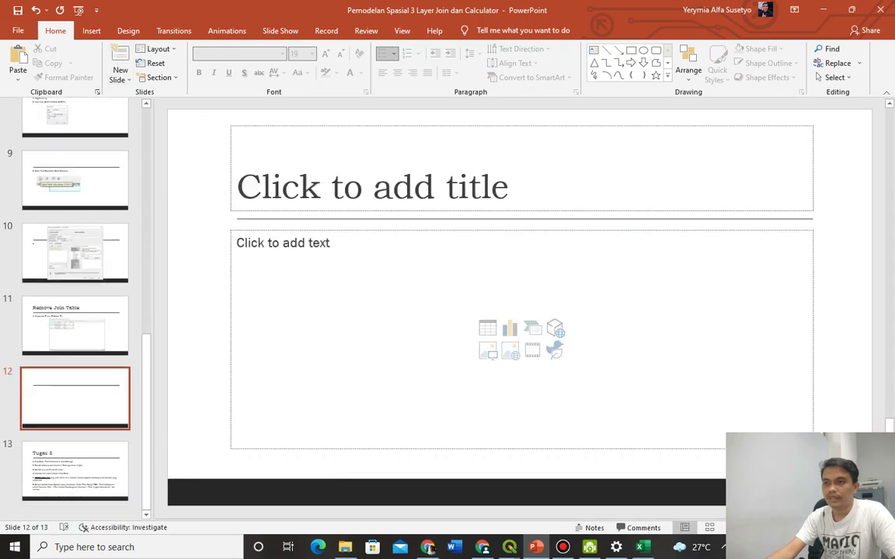
pyautogui.click(373, 187)
pyautogui.write('Kasus 1')
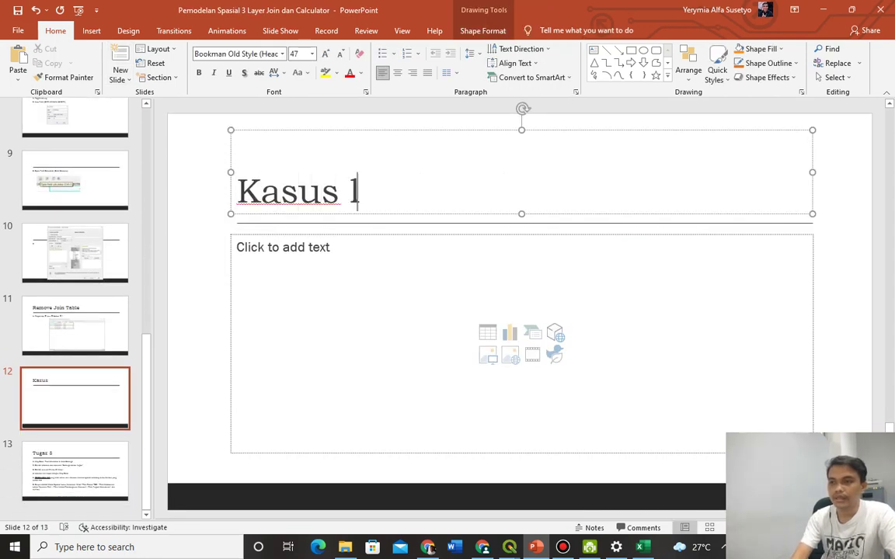
pyautogui.write('ain, membua')
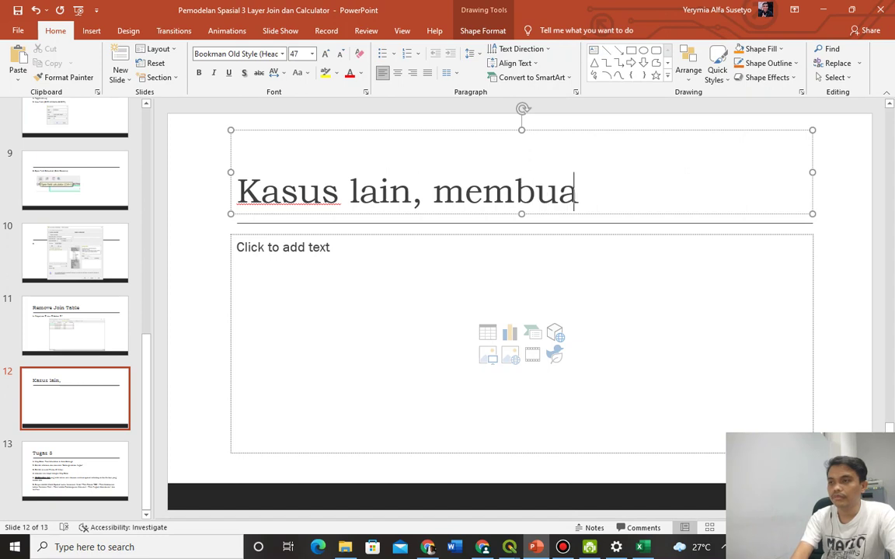
pyautogui.write('t f')
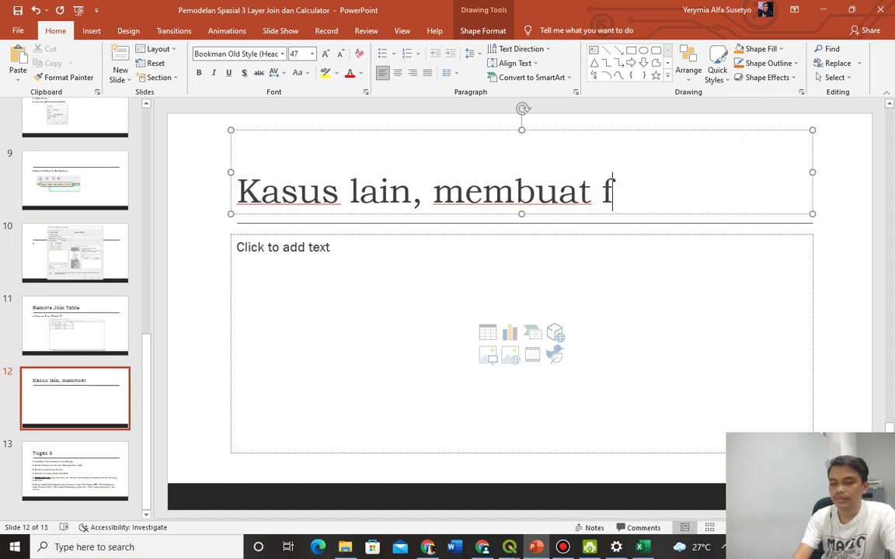
pyautogui.write('ield S')
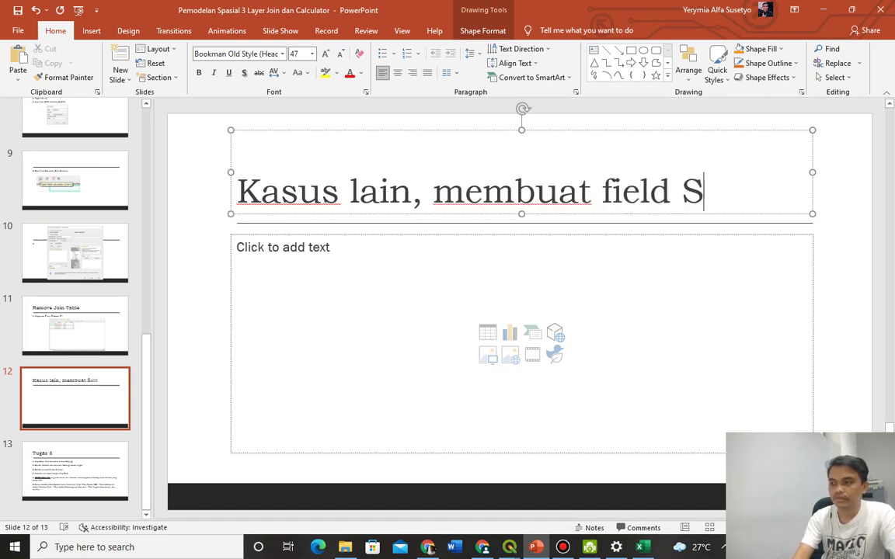
pyautogui.write('UHU berd')
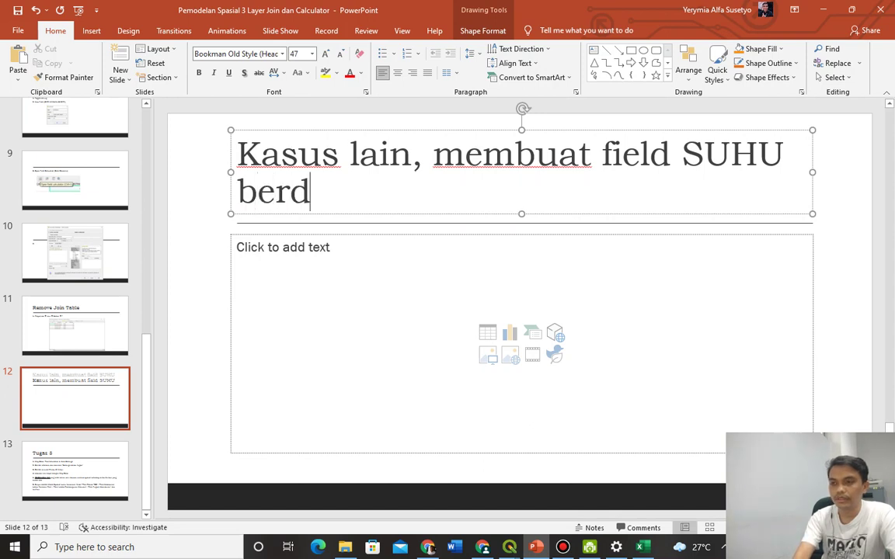
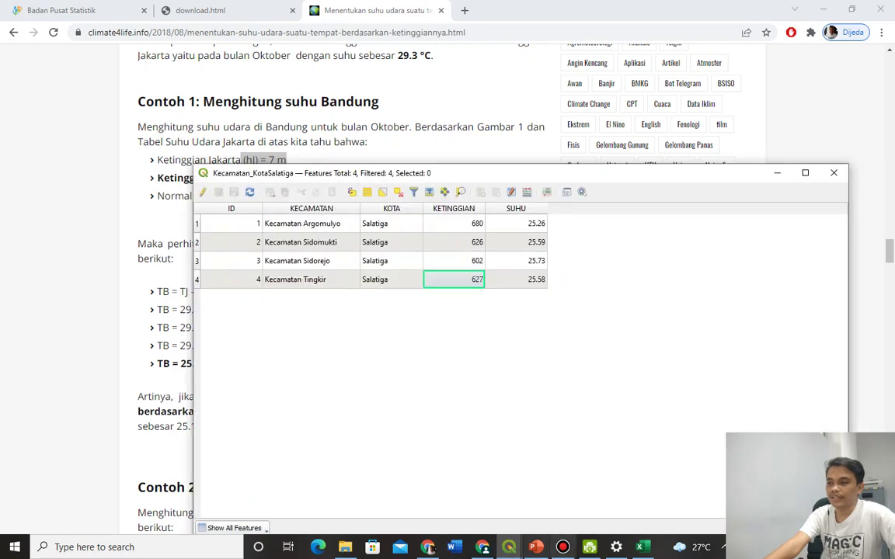
# Step: Search Google in Chrome for "klasifikasi ketinggian wilayah tinggi rendah sedang", replacing the query about air temperature
pyautogui.click(563, 547)
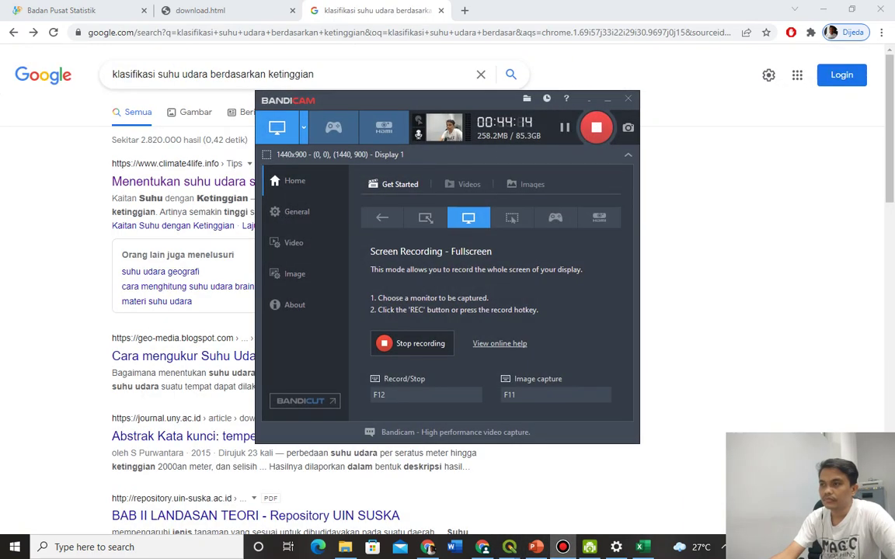
pyautogui.click(210, 77)
pyautogui.click(216, 68)
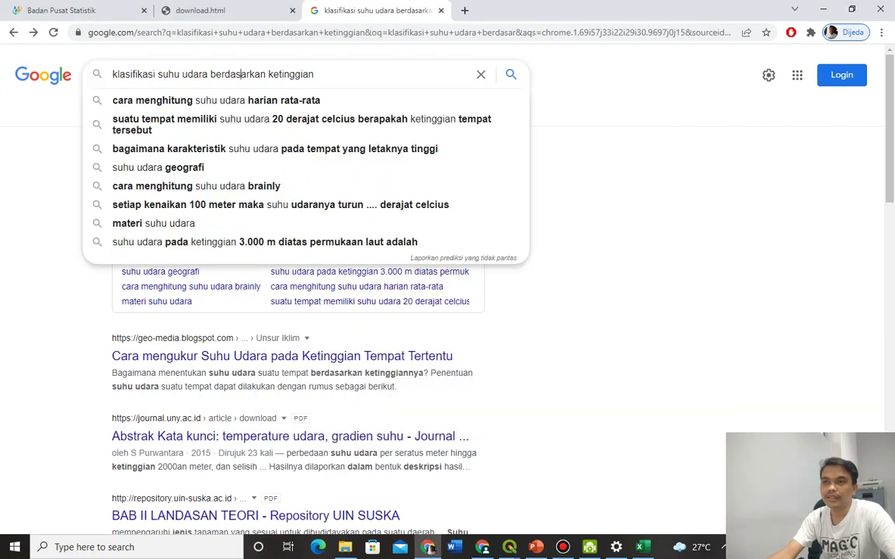
pyautogui.moveTo(313, 74); pyautogui.dragTo(163, 73)
pyautogui.press('BackSpace')
pyautogui.press('BackSpace')
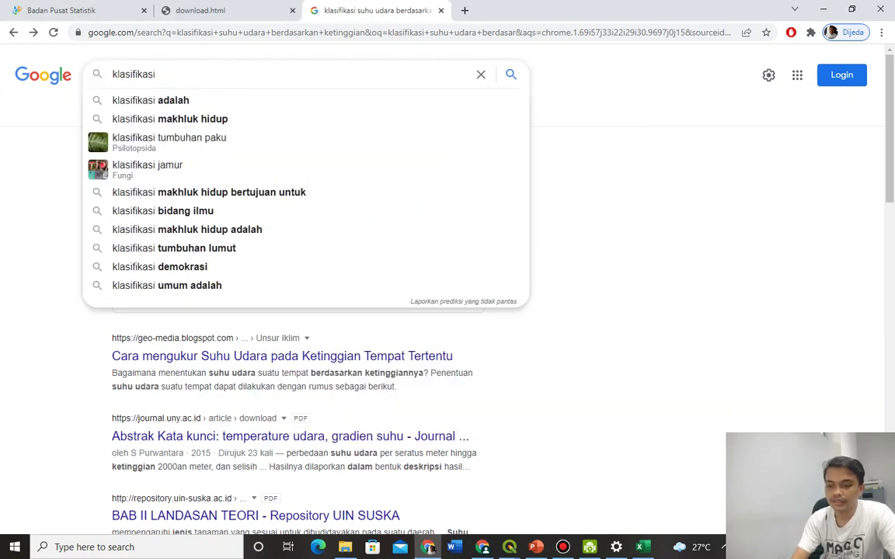
pyautogui.write('keting')
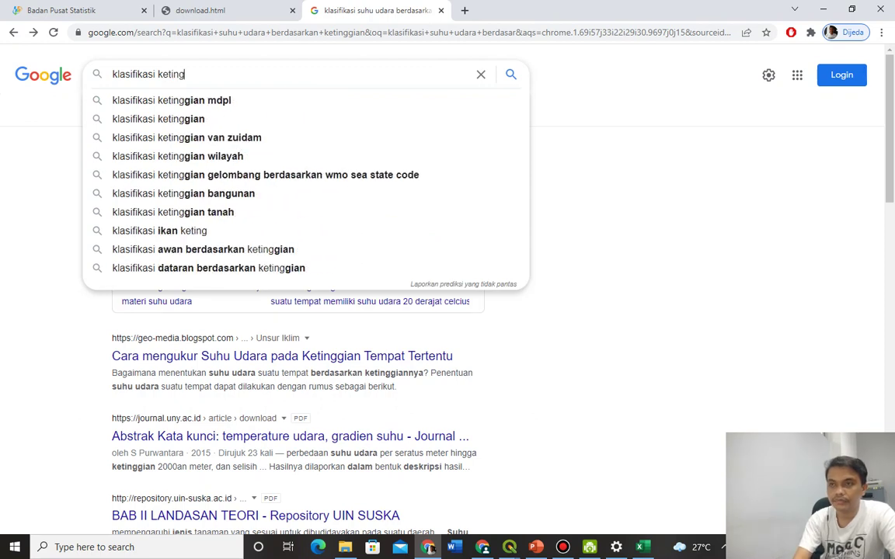
pyautogui.write('gian ')
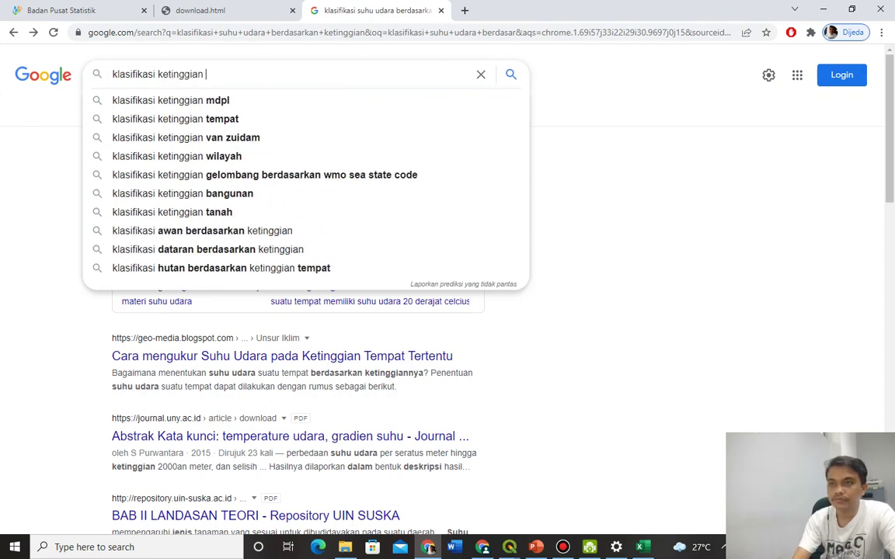
pyautogui.write('wilayah ')
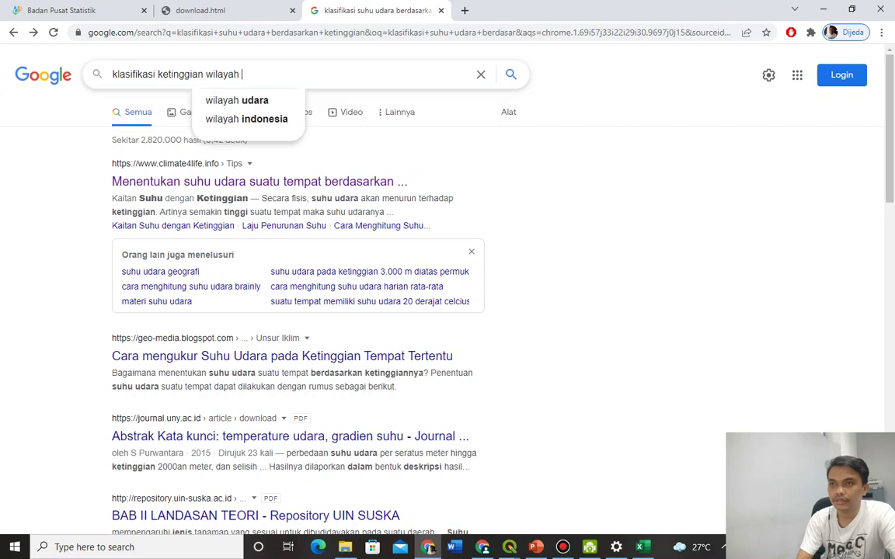
pyautogui.write('tinggi')
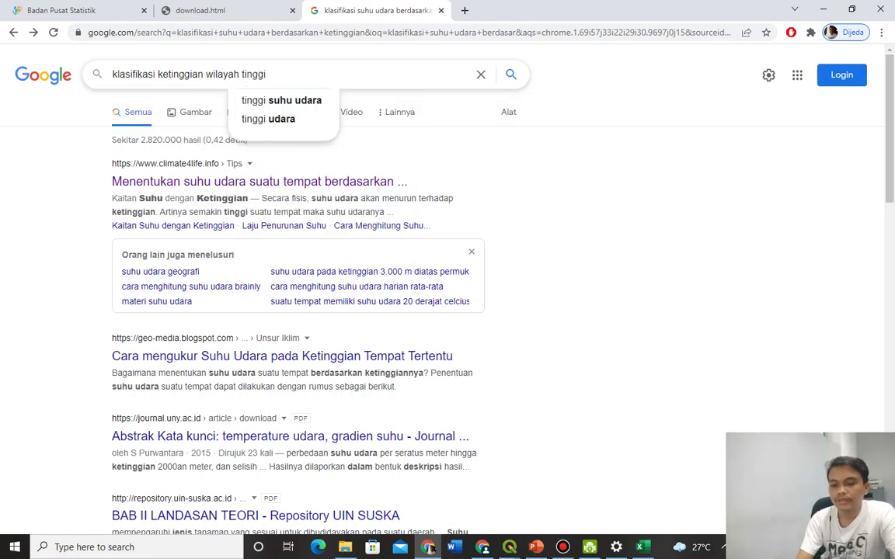
pyautogui.write(' rendah')
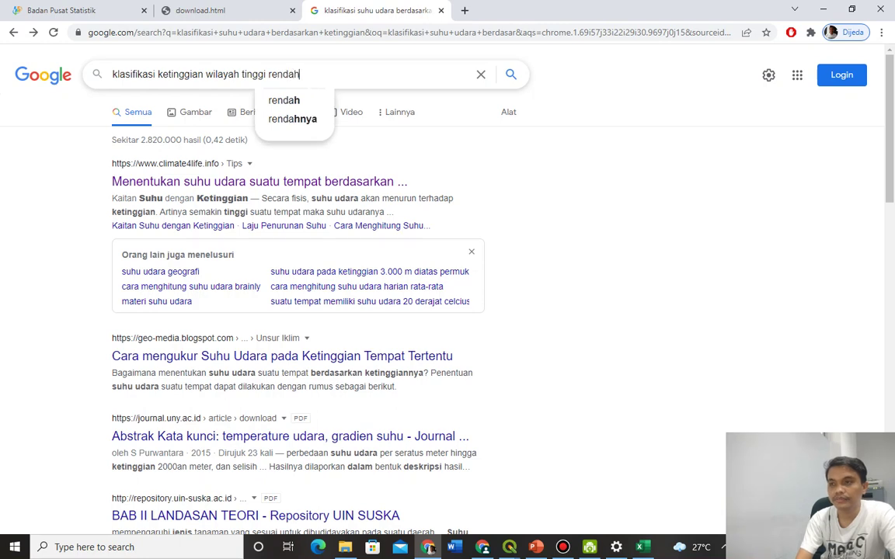
pyautogui.write(' sedang')
pyautogui.press('Return')
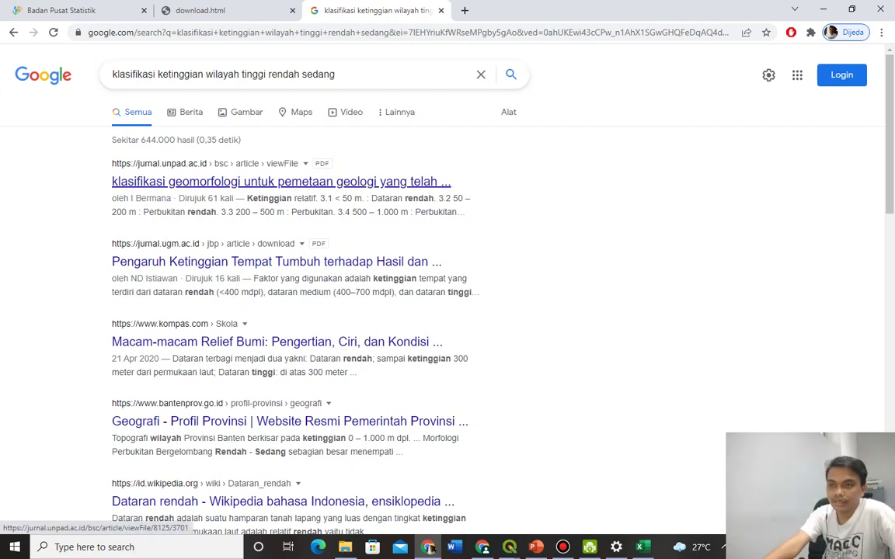
# Step: Open the jurnal.unpad.ac.id PDF on geomorphological classification for geological mapping in a new tab
pyautogui.rightClick(260, 183)
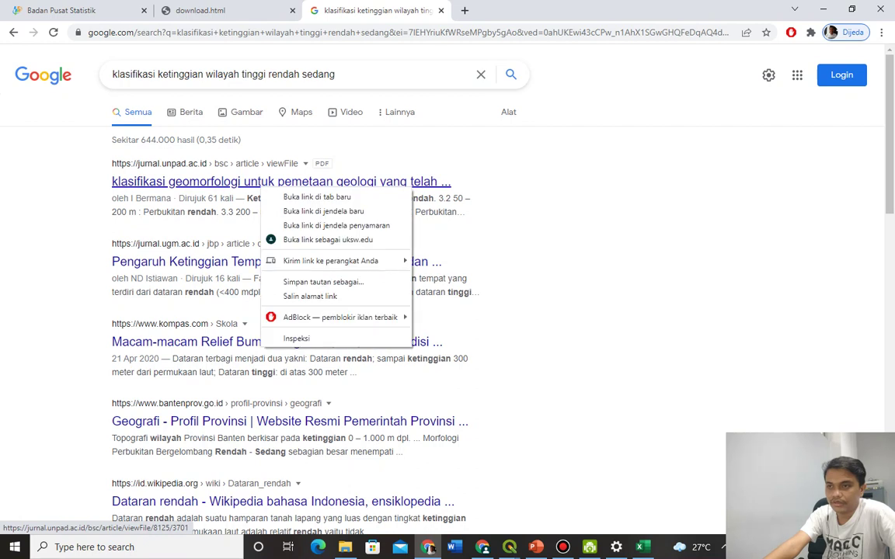
pyautogui.click(287, 196)
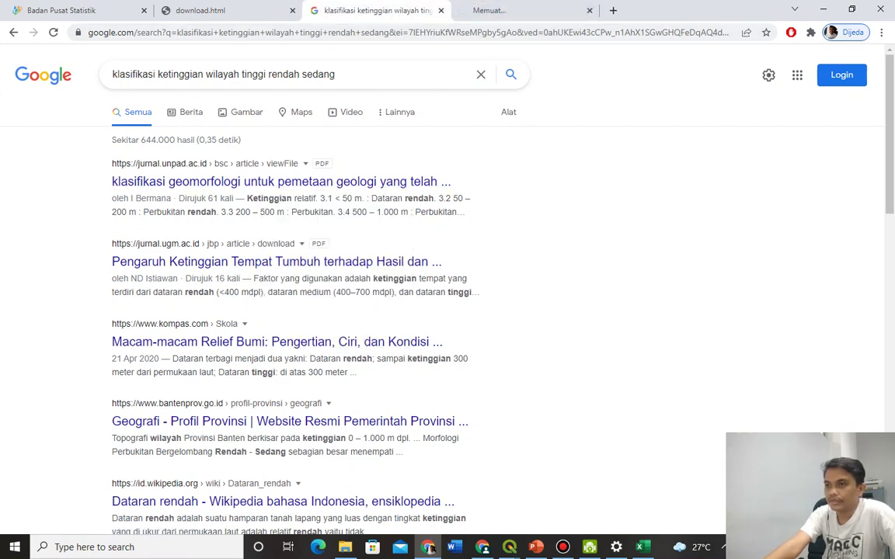
pyautogui.click(260, 182)
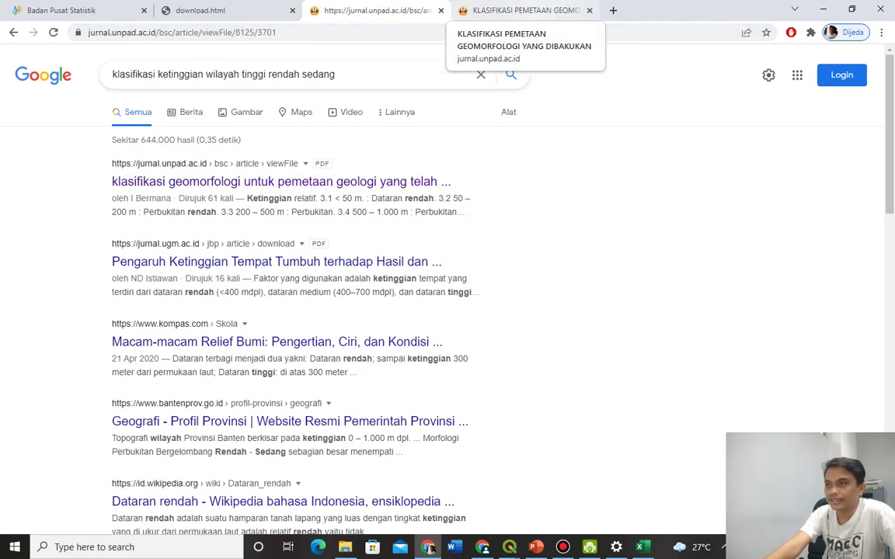
pyautogui.click(519, 10)
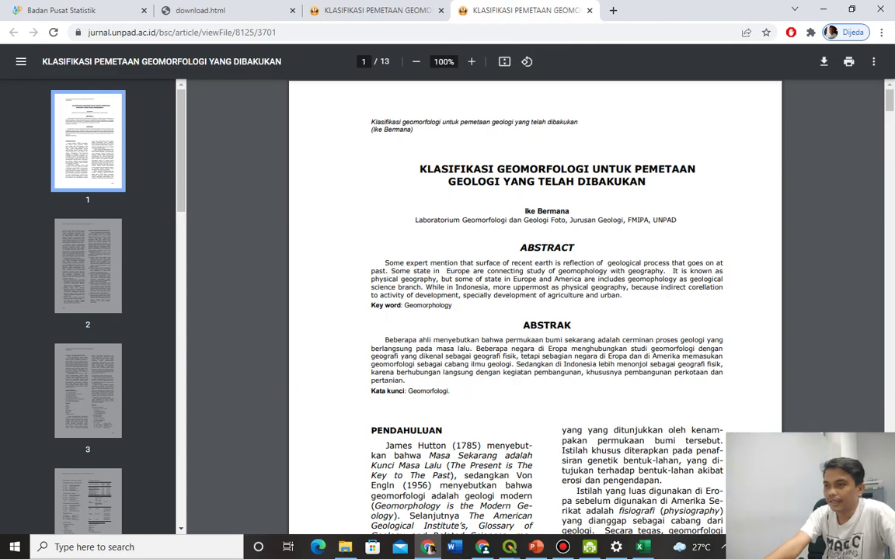
pyautogui.scroll(-12, 535, 307)
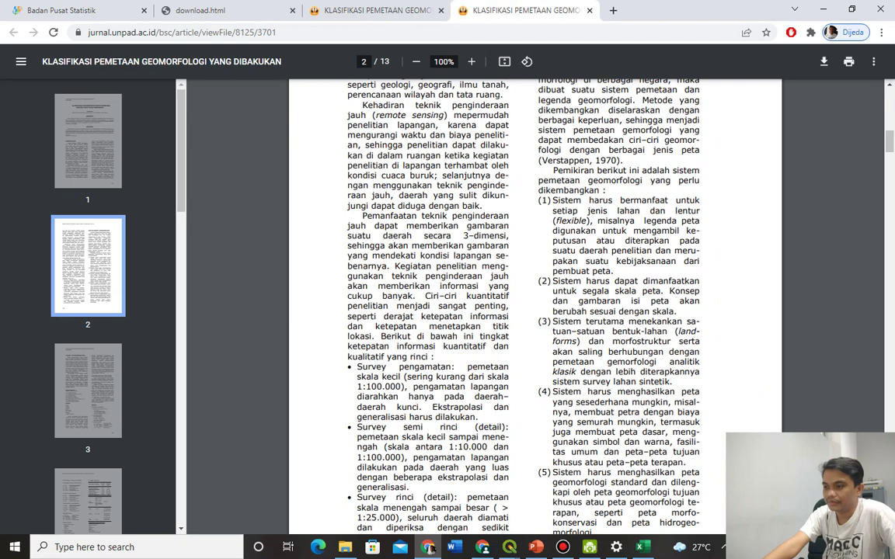
pyautogui.click(562, 547)
pyautogui.click(565, 127)
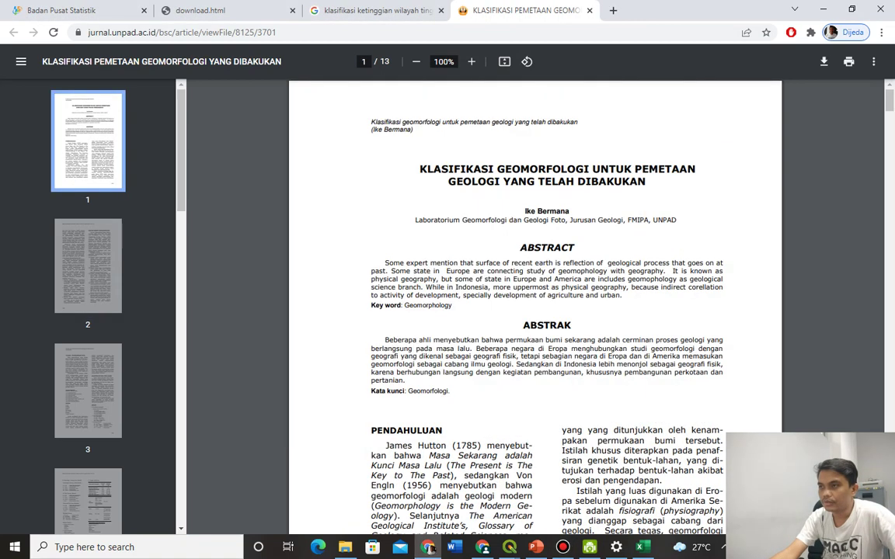
# Step: Find the RELIEF section in the PDF and examine its Ketinggian absolut and Ketinggian relatif classes
pyautogui.scroll(-2, 536, 310)
pyautogui.scroll(-7, 536, 311)
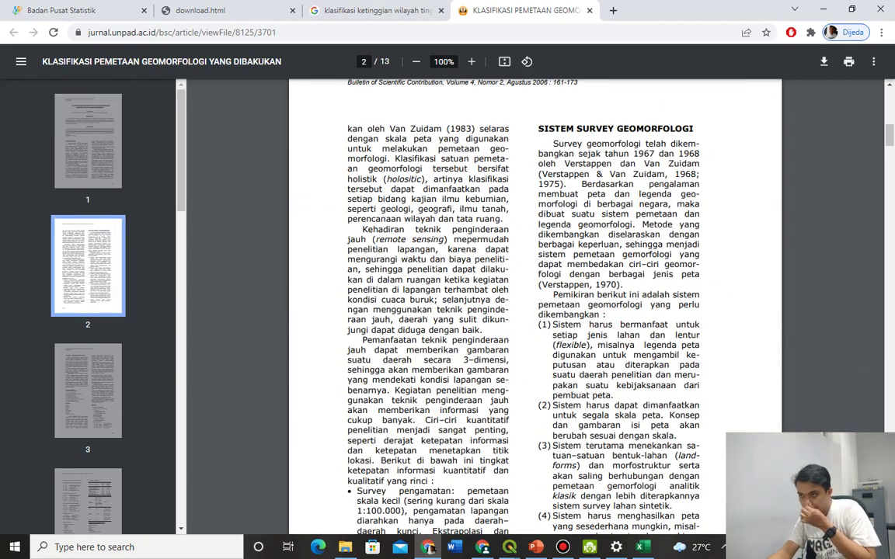
pyautogui.scroll(-5, 535, 310)
pyautogui.scroll(-4, 535, 311)
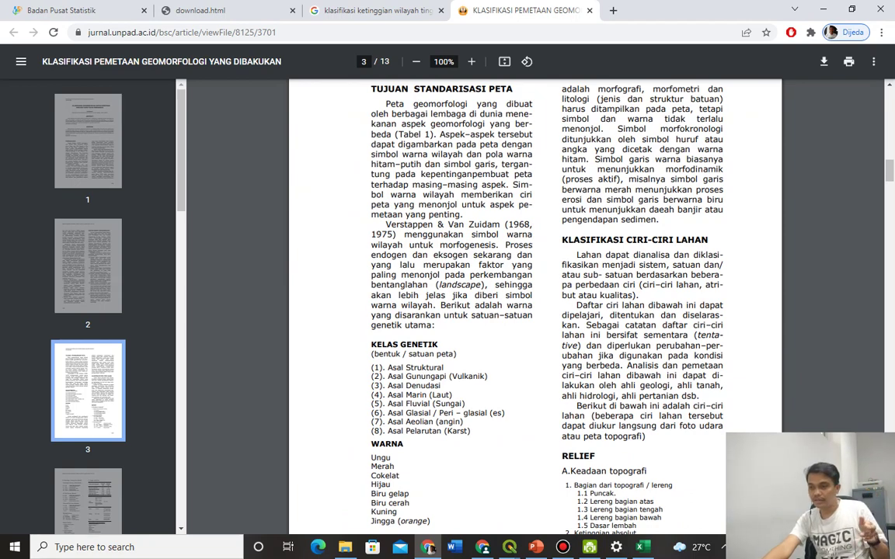
pyautogui.scroll(-1, 535, 311)
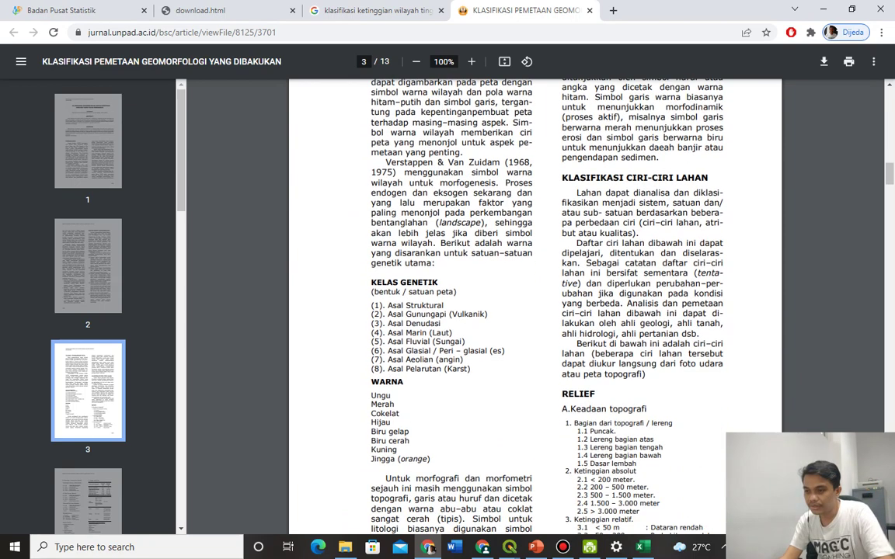
pyautogui.scroll(-1, 535, 311)
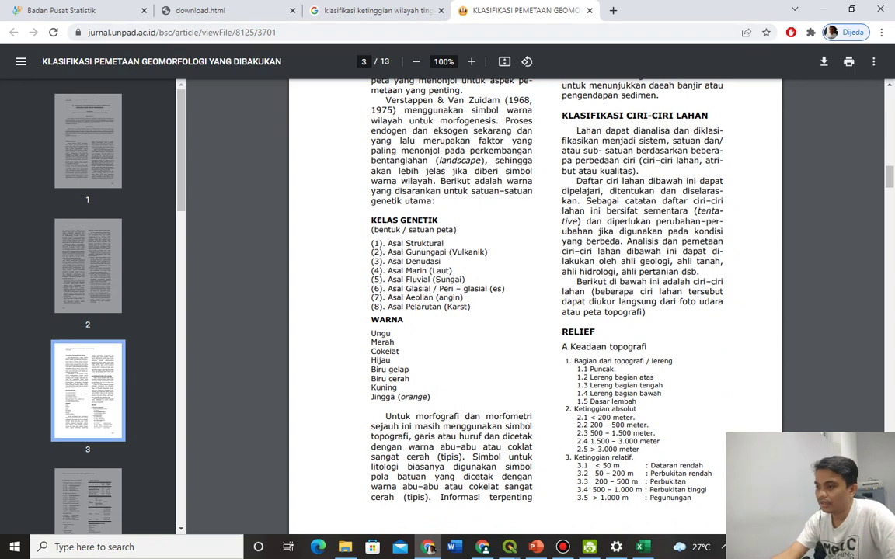
pyautogui.scroll(-1, 535, 311)
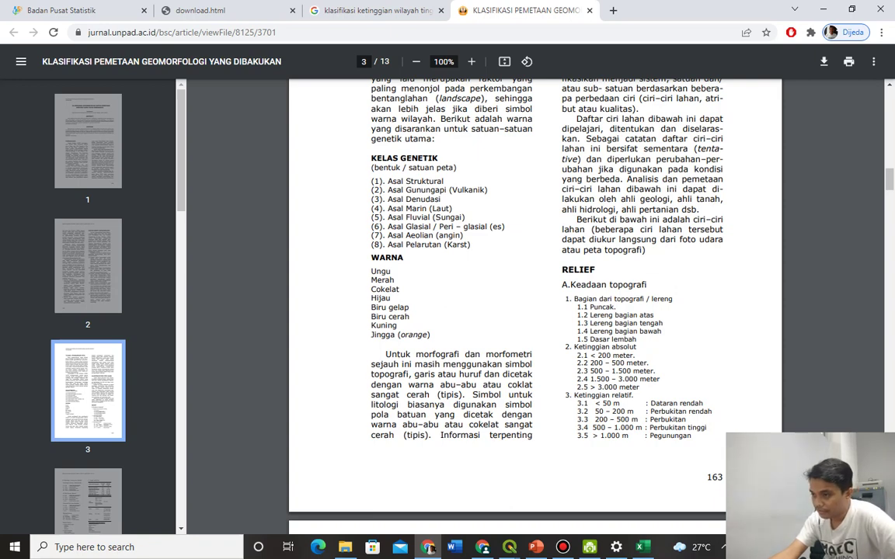
pyautogui.scroll(1, 535, 311)
pyautogui.scroll(-2, 535, 311)
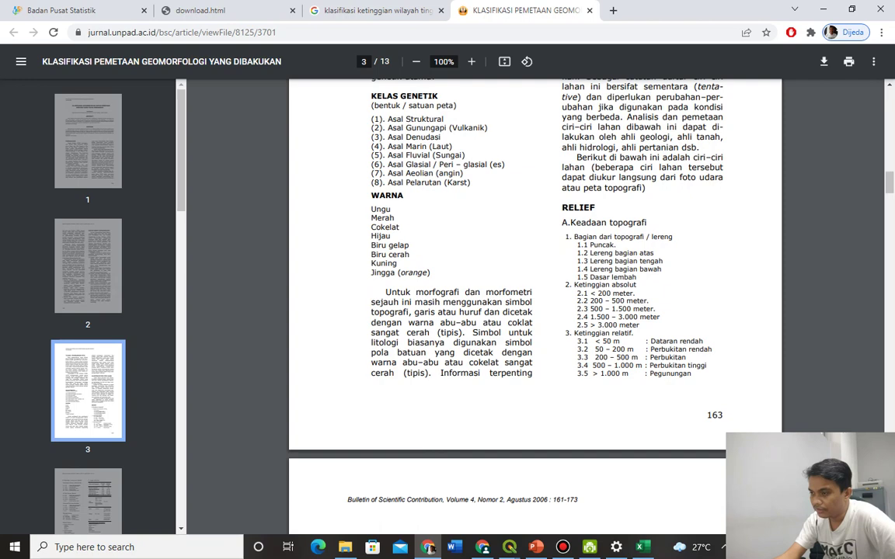
pyautogui.scroll(-2, 535, 303)
pyautogui.moveTo(603, 280); pyautogui.dragTo(711, 287)
pyautogui.click(633, 288)
pyautogui.click(712, 288)
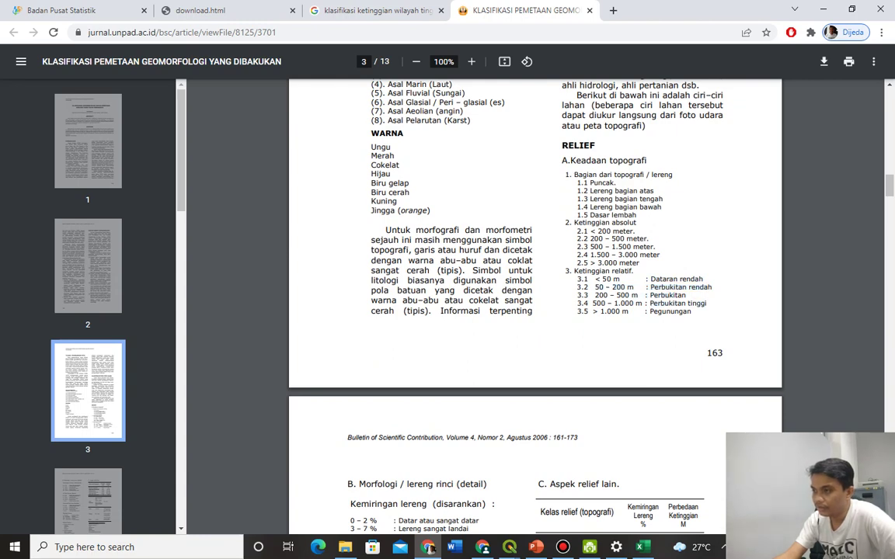
# Step: Compare the subdistricts' KETINGGIAN values in the QGIS attribute table with the PDF's relative elevation classes, and highlight the Perbukitan tinggi class in Chrome
pyautogui.moveTo(509, 547)
pyautogui.click(575, 508)
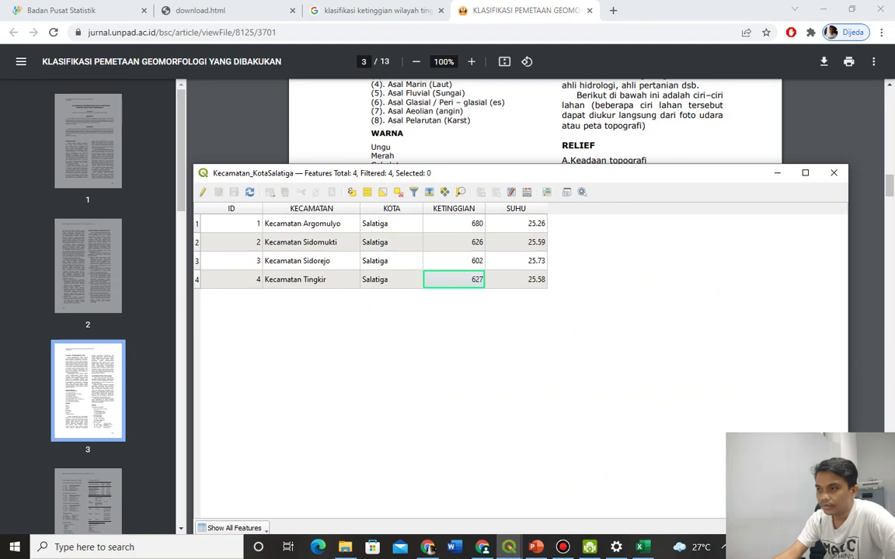
pyautogui.click(428, 547)
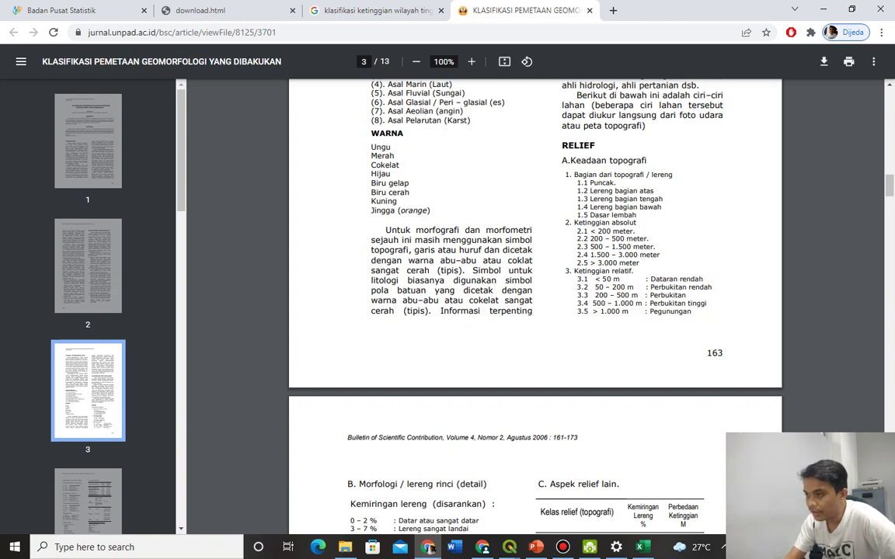
pyautogui.moveTo(593, 304); pyautogui.dragTo(707, 304)
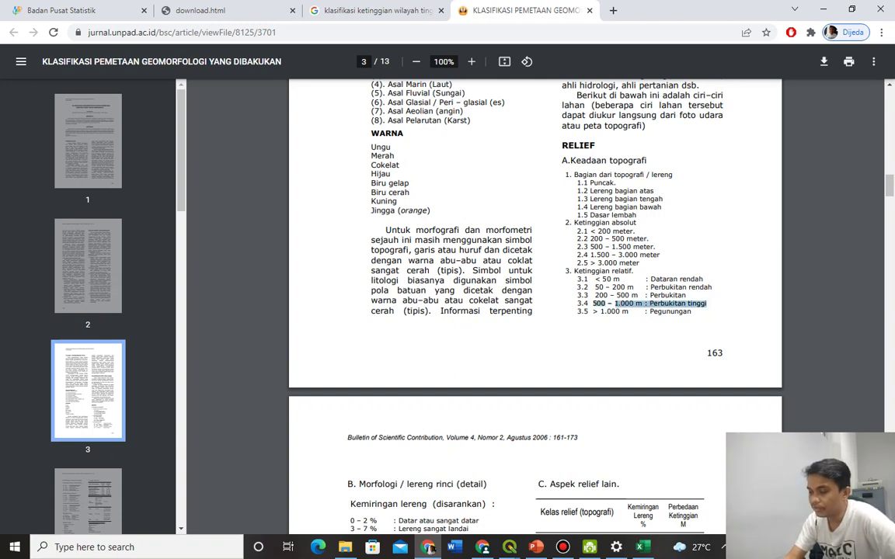
# Step: Look through the PDF's pages after the RELIEF section for other elevation classifications, and return to the Ketinggian relatif classes
pyautogui.scroll(-1, 536, 303)
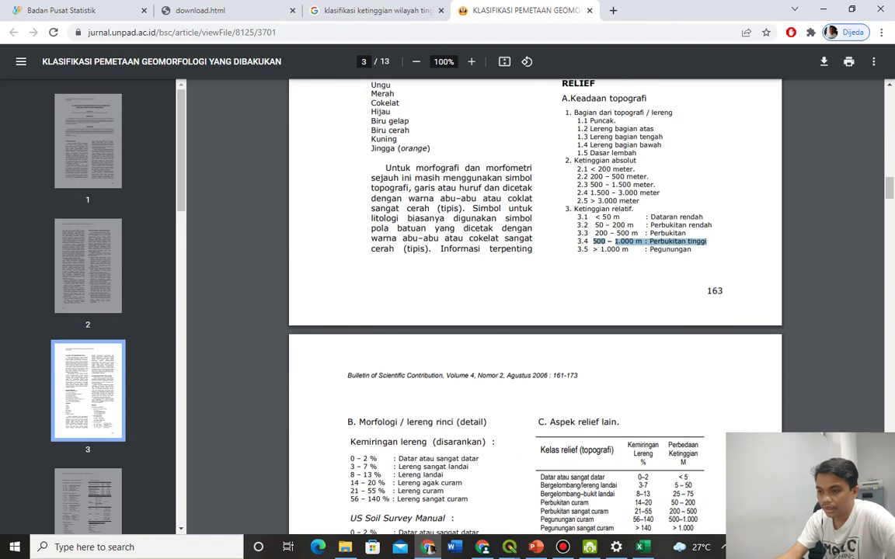
pyautogui.scroll(-3, 535, 303)
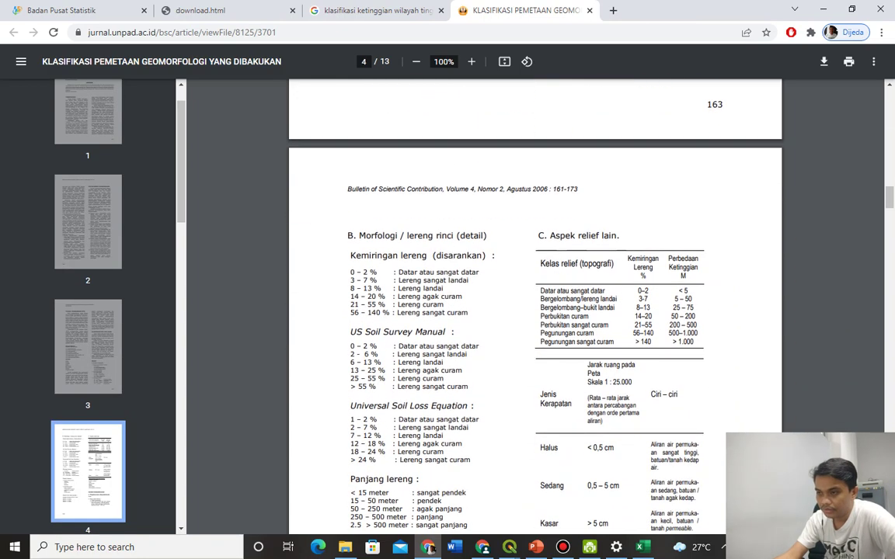
pyautogui.scroll(-2, 535, 303)
pyautogui.scroll(-3, 536, 303)
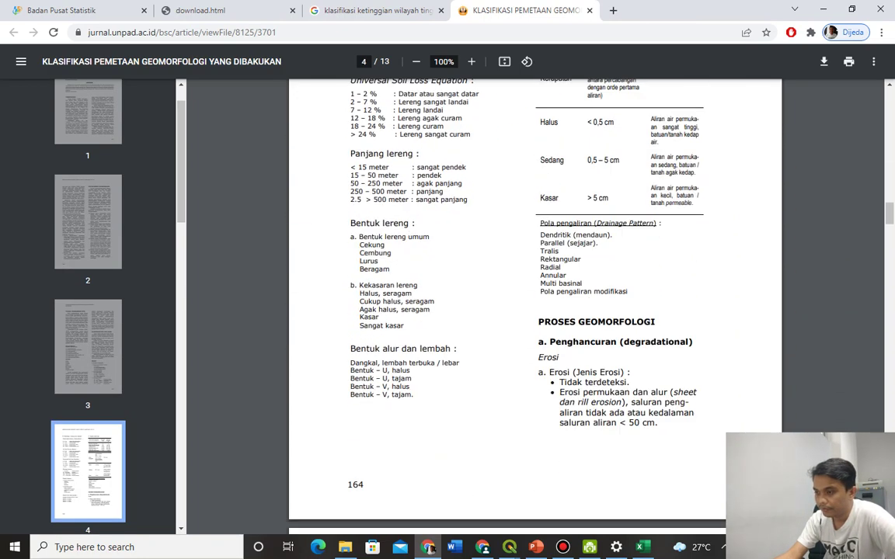
pyautogui.scroll(-8, 535, 303)
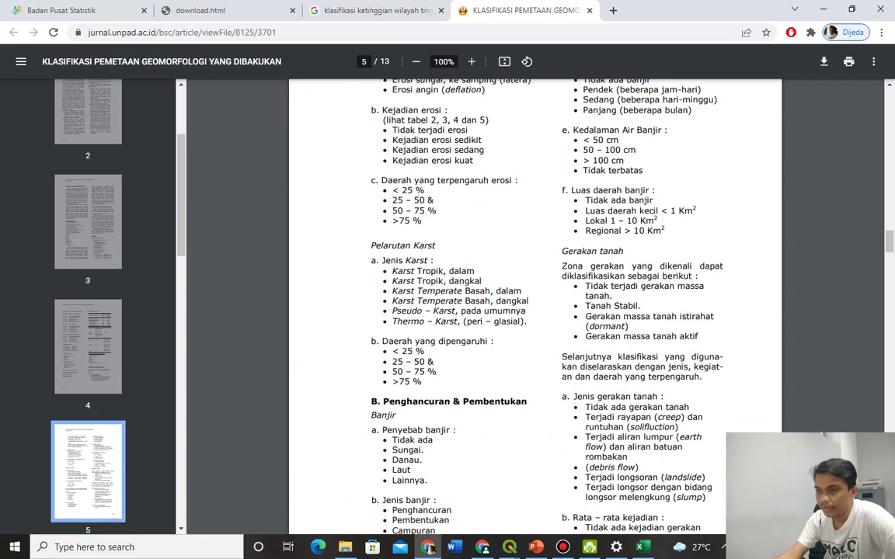
pyautogui.scroll(2, 535, 303)
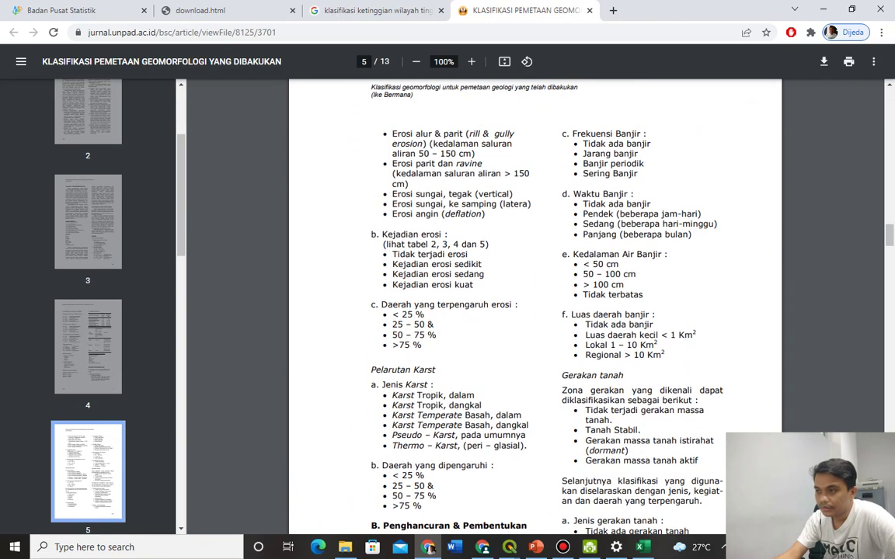
pyautogui.scroll(-10, 536, 303)
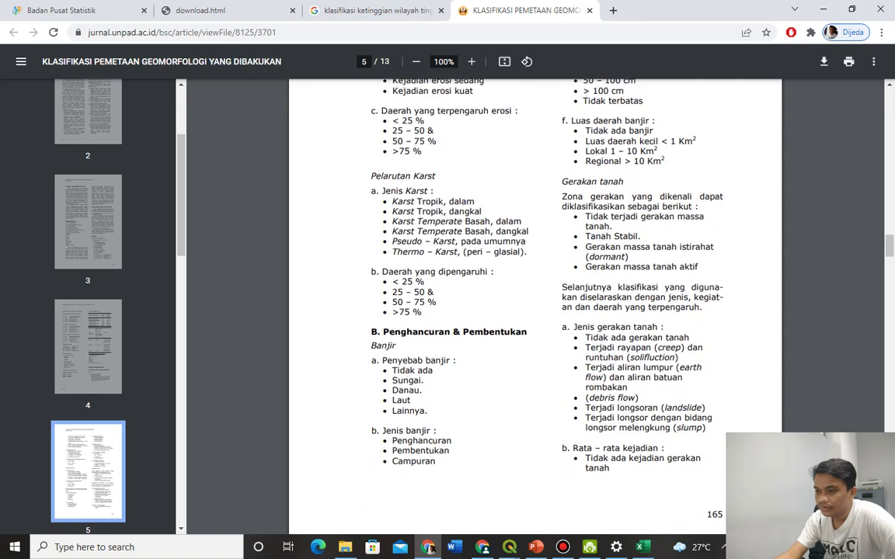
pyautogui.scroll(-3, 535, 303)
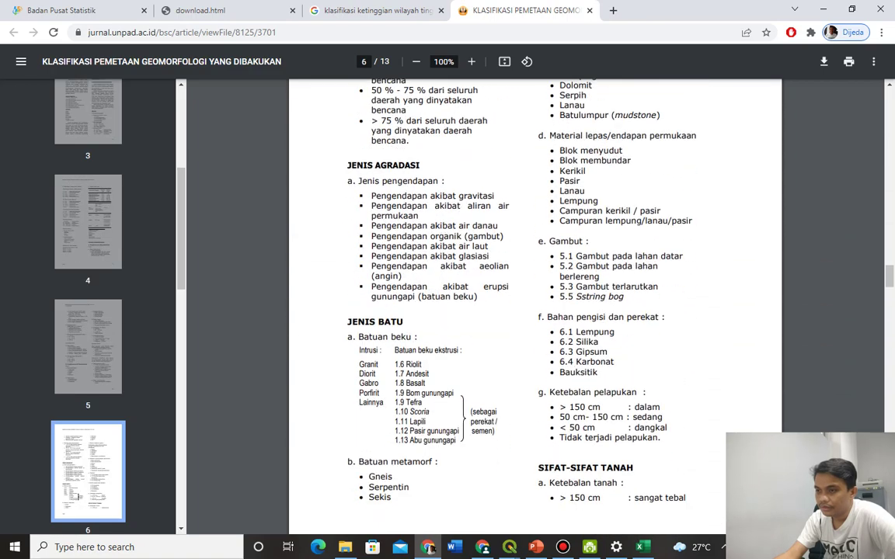
pyautogui.scroll(-8, 535, 303)
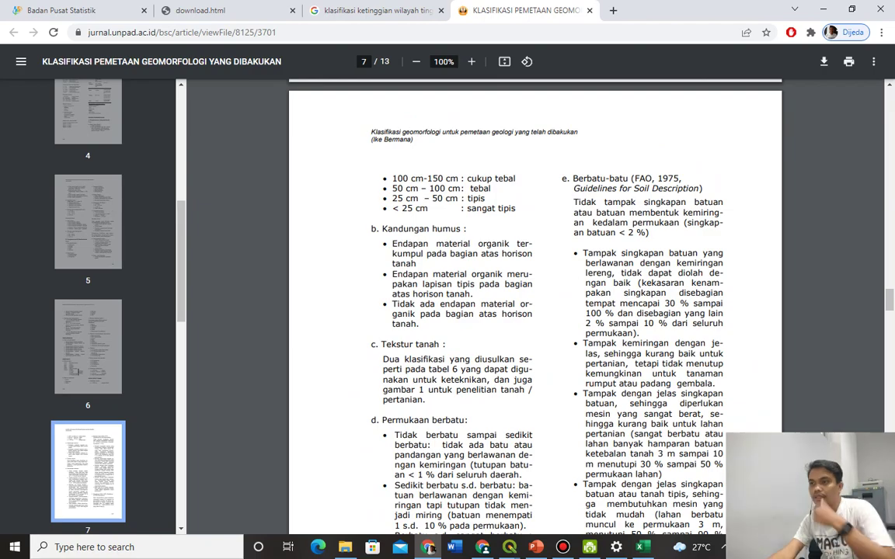
pyautogui.scroll(-5, 535, 303)
pyautogui.scroll(-5, 535, 303)
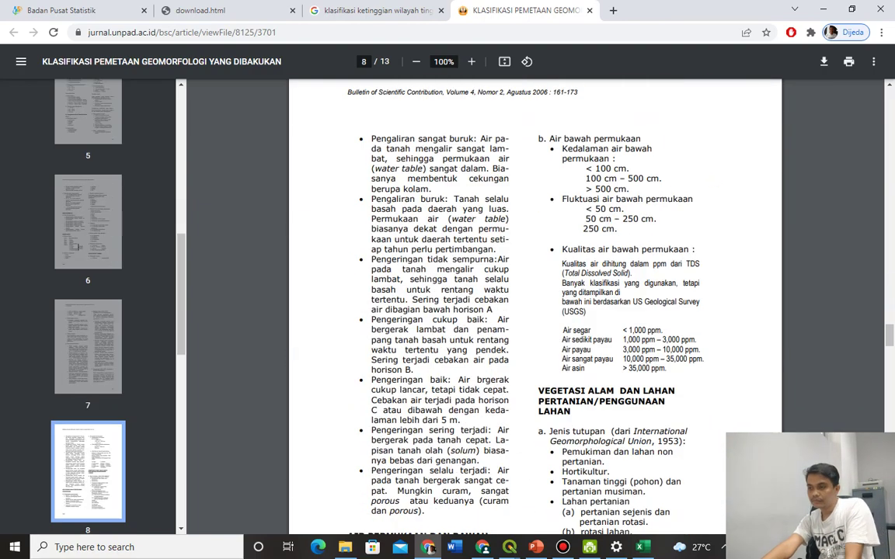
pyautogui.scroll(-15, 536, 303)
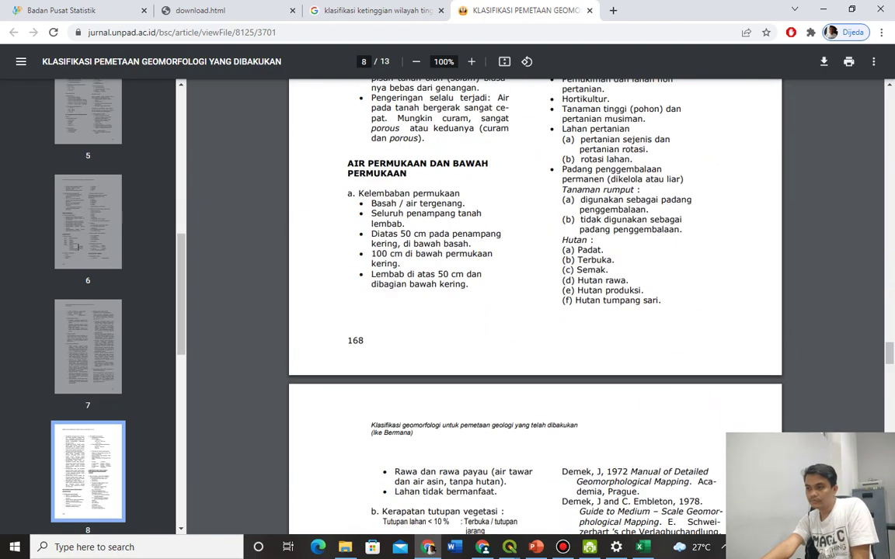
pyautogui.scroll(20, 535, 303)
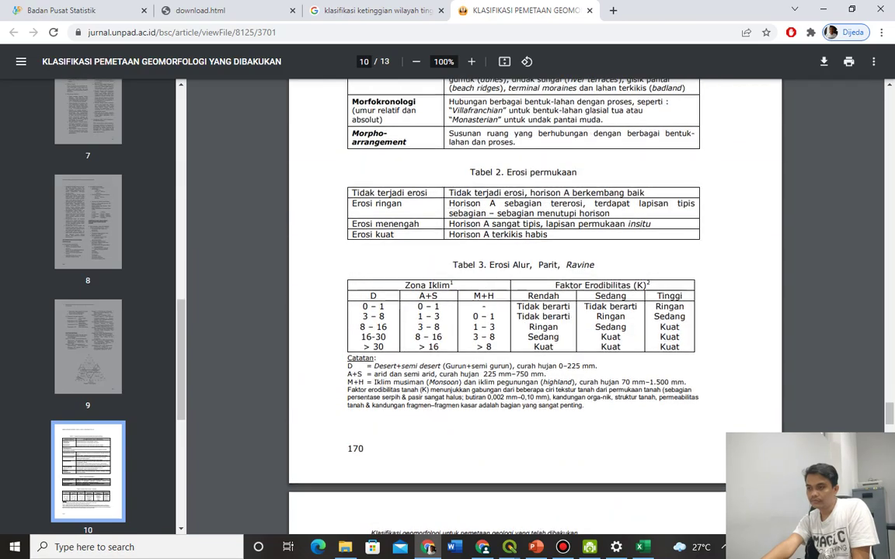
pyautogui.scroll(20, 536, 303)
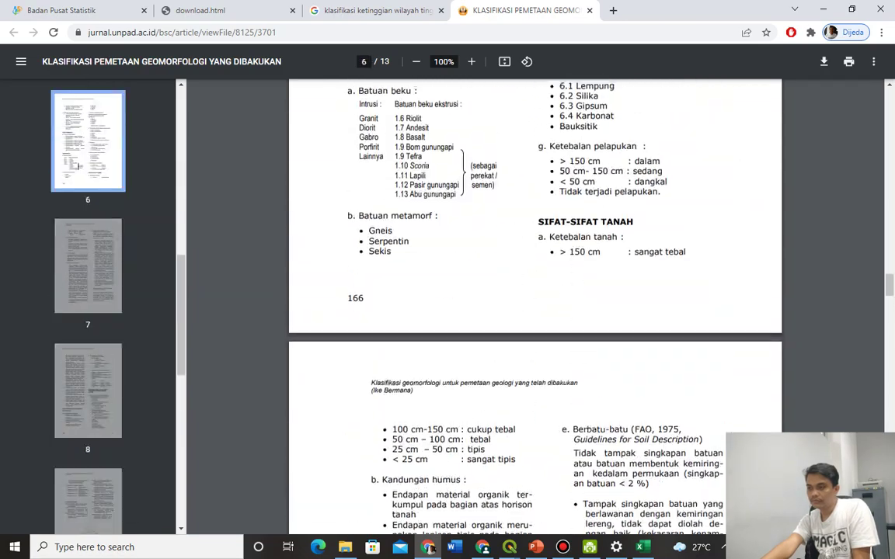
pyautogui.scroll(10, 535, 303)
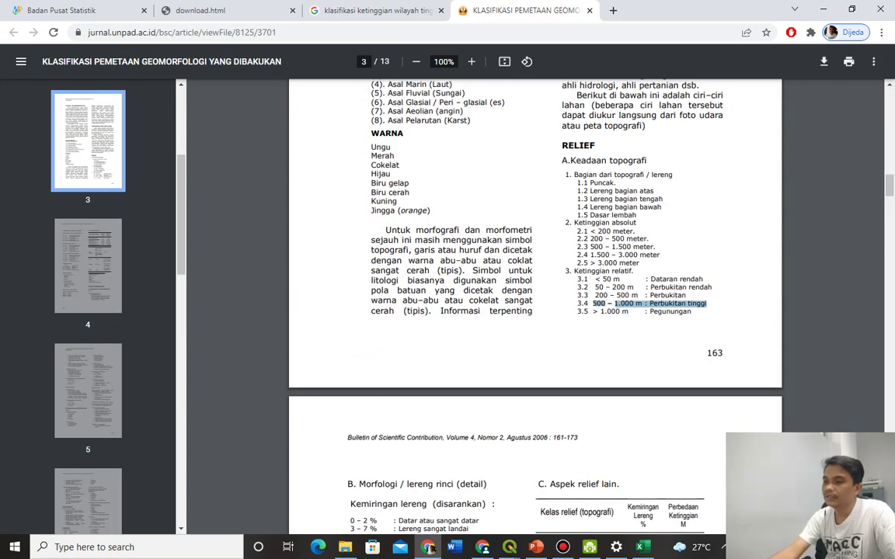
# Step: Examine the Ketinggian relatif classes from Dataran rendah to Pegunungan, highlighting their elevation ranges one by one
pyautogui.moveTo(595, 278); pyautogui.dragTo(691, 312)
pyautogui.click(692, 312)
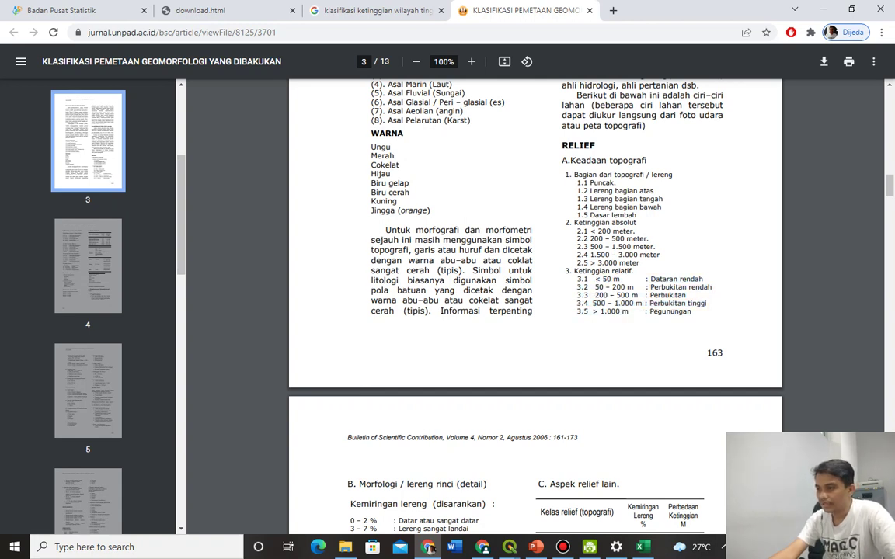
pyautogui.moveTo(612, 286); pyautogui.dragTo(712, 287)
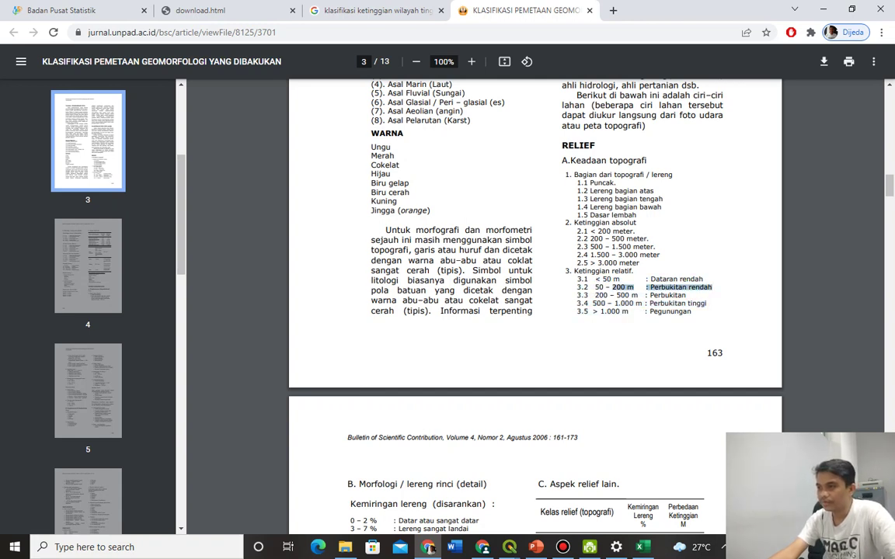
pyautogui.moveTo(616, 295); pyautogui.dragTo(689, 287)
pyautogui.moveTo(614, 303); pyautogui.dragTo(705, 304)
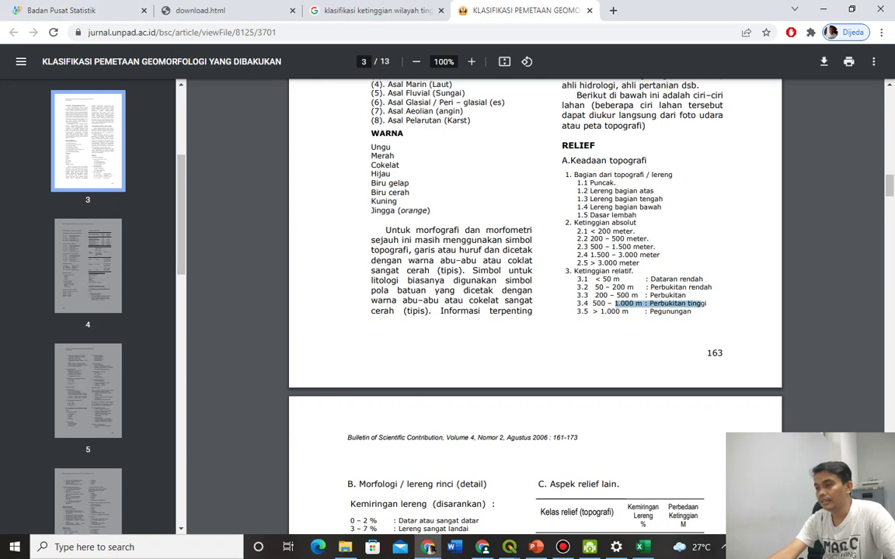
pyautogui.click(602, 312)
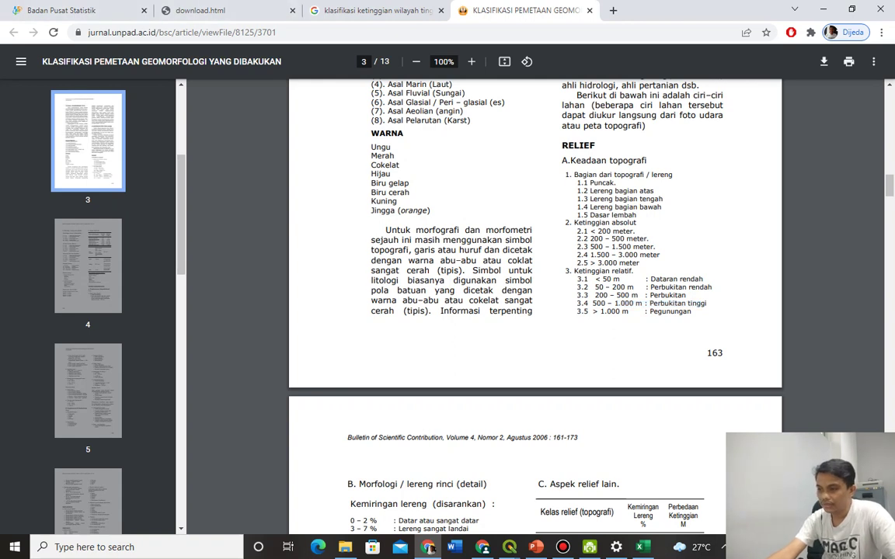
# Step: Review the slope and relief tables on the PDF's following pages, and highlight the Perbukitan tinggi class under Ketinggian relatif
pyautogui.scroll(-2, 535, 311)
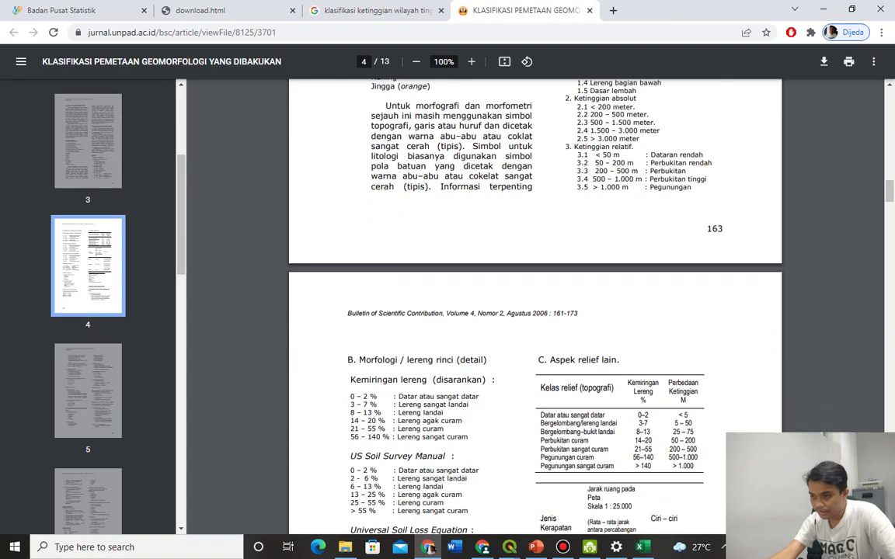
pyautogui.scroll(-3, 534, 311)
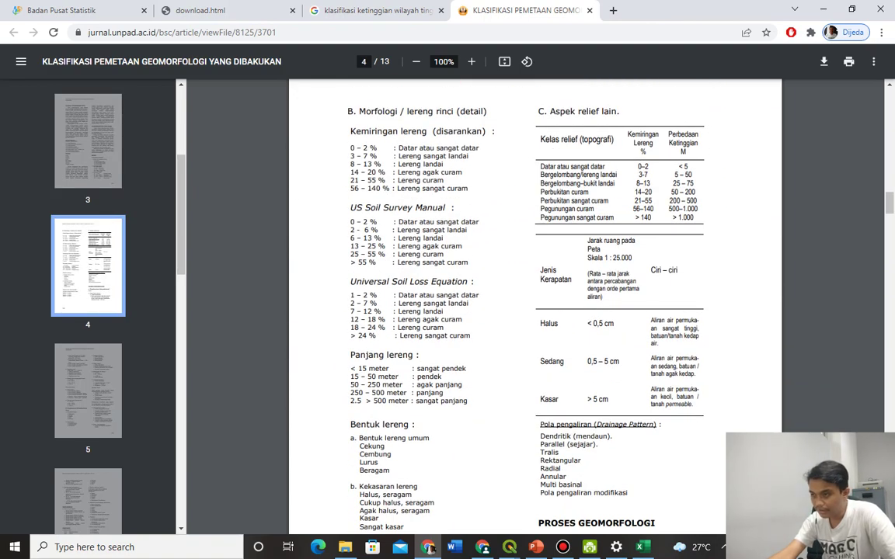
pyautogui.scroll(-5, 535, 310)
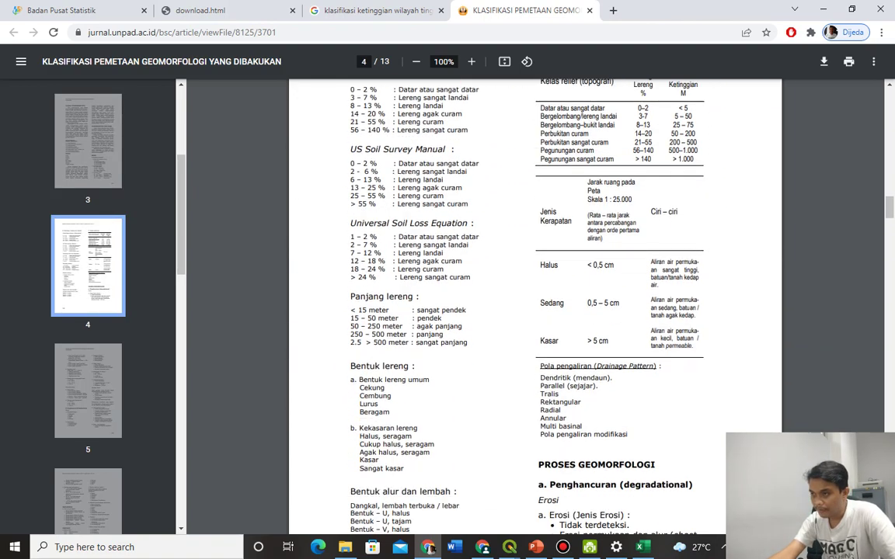
pyautogui.scroll(-5, 535, 310)
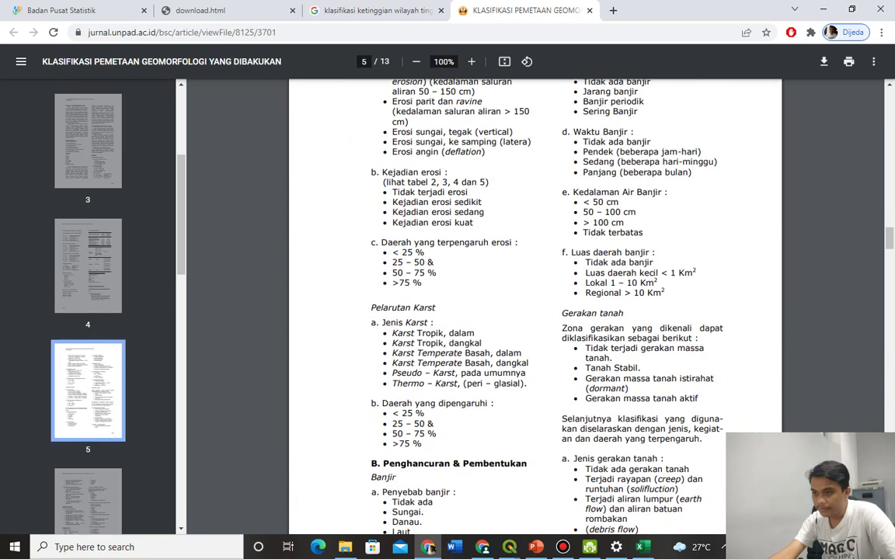
pyautogui.scroll(-2, 534, 311)
pyautogui.scroll(-2, 535, 311)
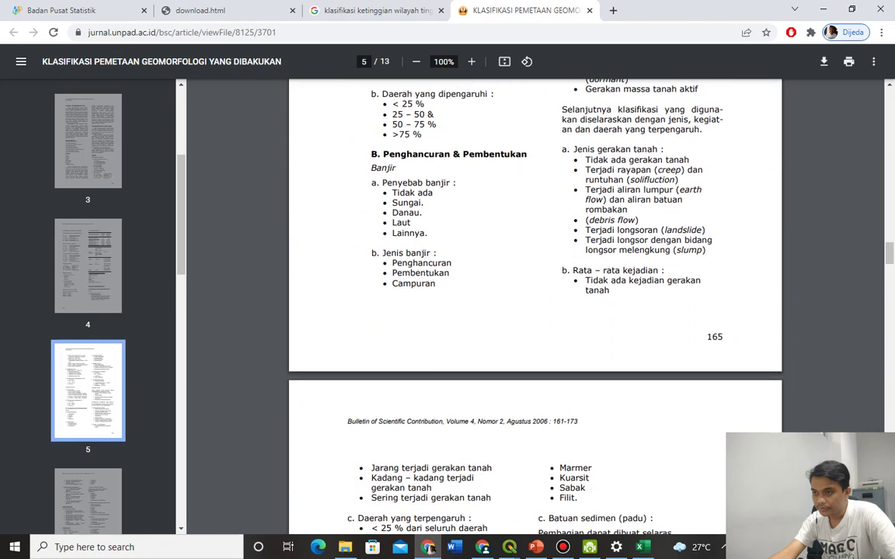
pyautogui.scroll(13, 535, 311)
pyautogui.scroll(2, 534, 311)
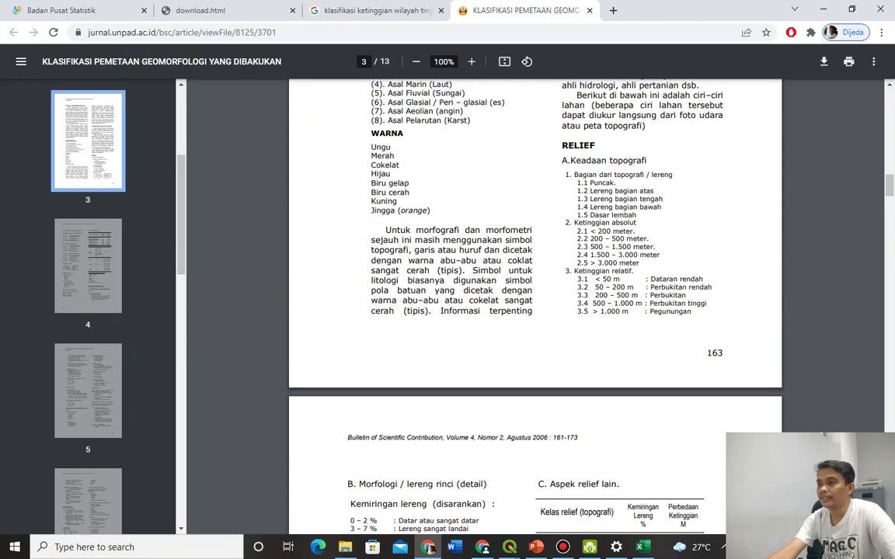
pyautogui.moveTo(707, 304); pyautogui.dragTo(646, 304)
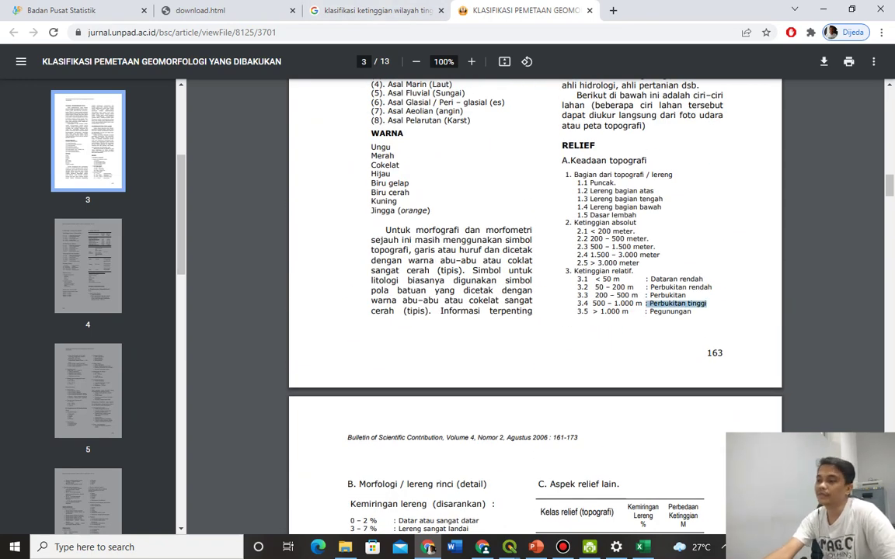
# Step: In QGIS, start a new field named KLASIFIKASI_TINGGI with the Field Calculator for the Kecamatan_KotaSalatiga attribute table
pyautogui.moveTo(509, 547)
pyautogui.click(598, 525)
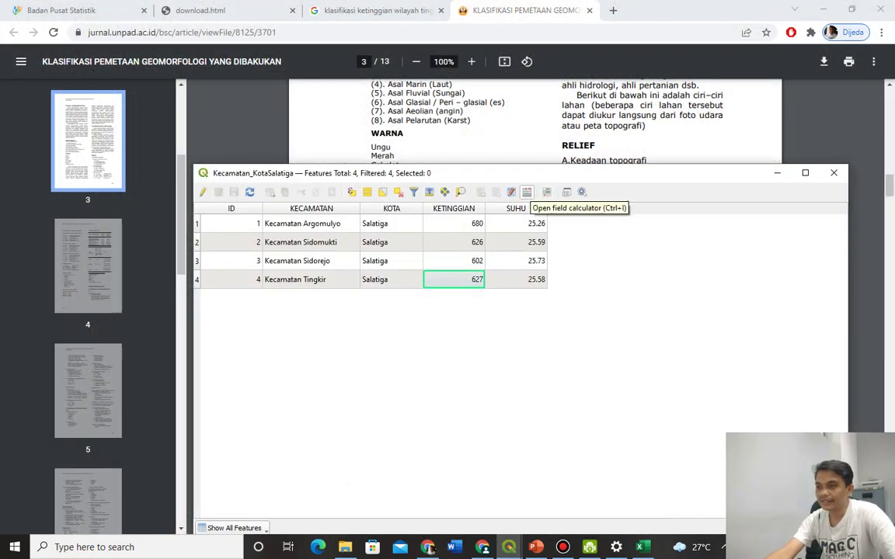
pyautogui.click(527, 192)
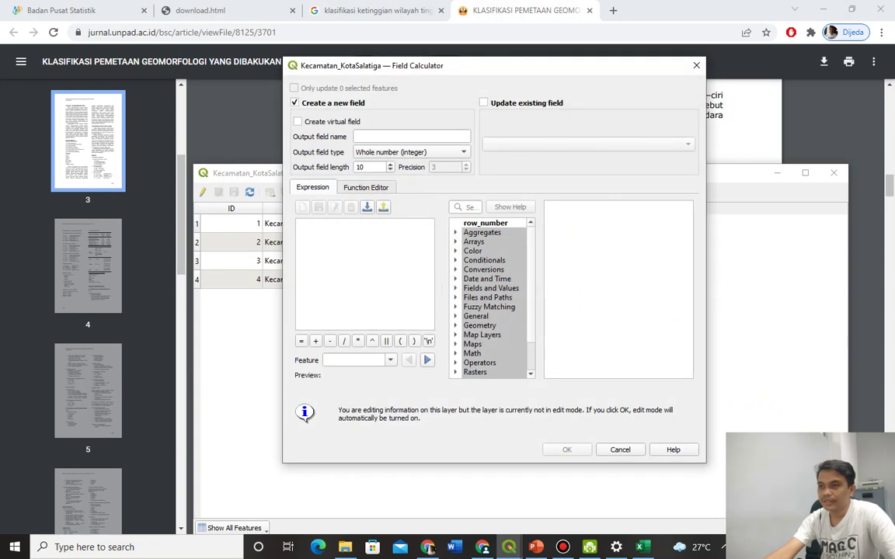
pyautogui.write('KLAS')
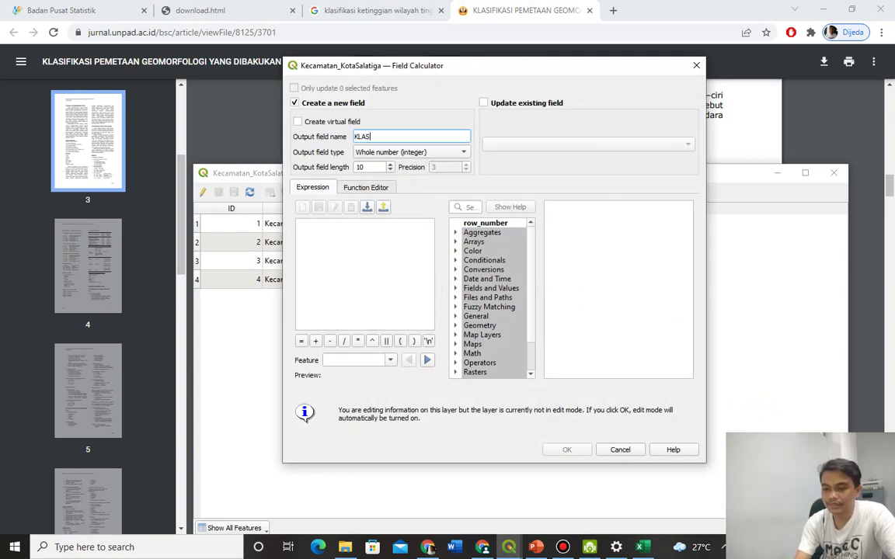
pyautogui.write('IFIKASI_')
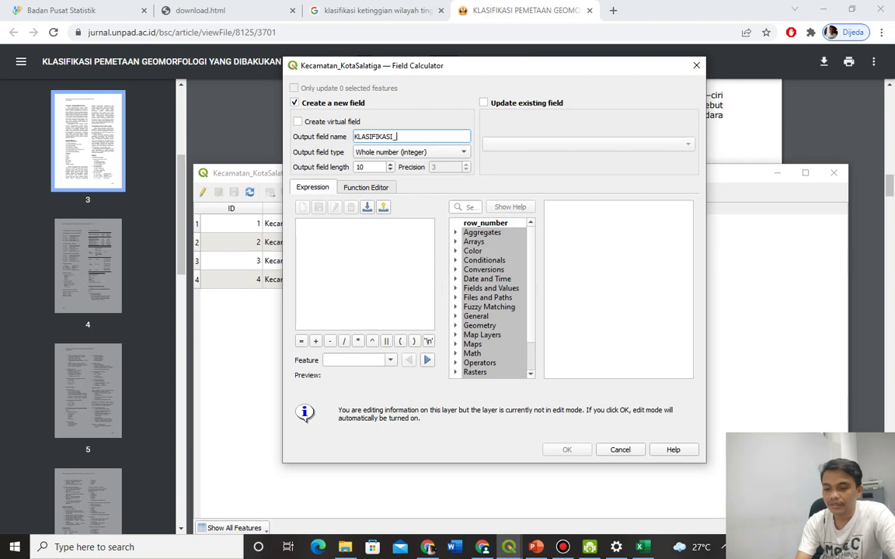
pyautogui.write('TINGGI')
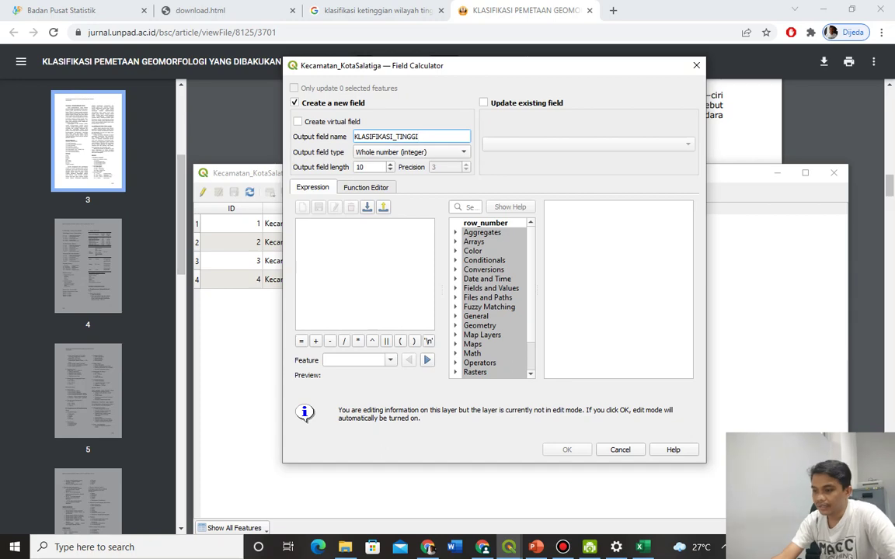
# Step: Recheck the names of the Ketinggian relatif classes in the PDF in Chrome
pyautogui.click(427, 546)
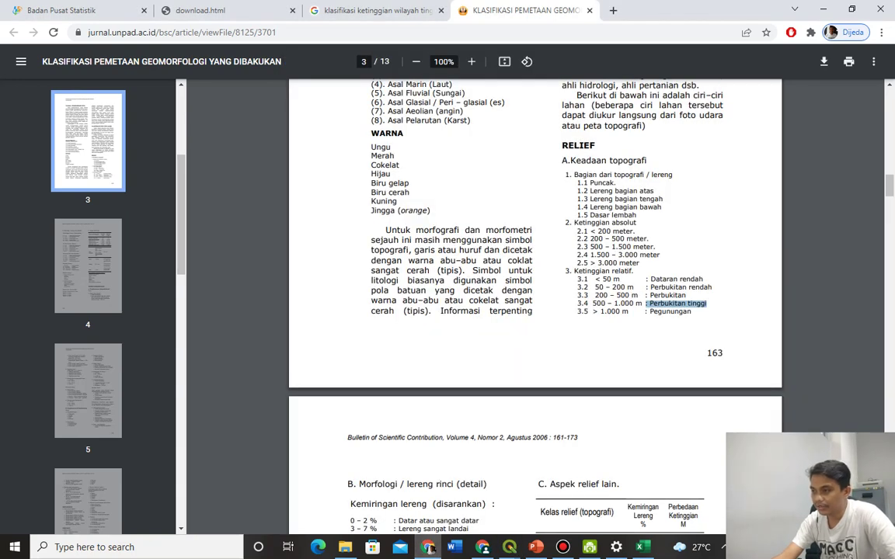
pyautogui.click(637, 274)
pyautogui.moveTo(673, 286); pyautogui.dragTo(685, 296)
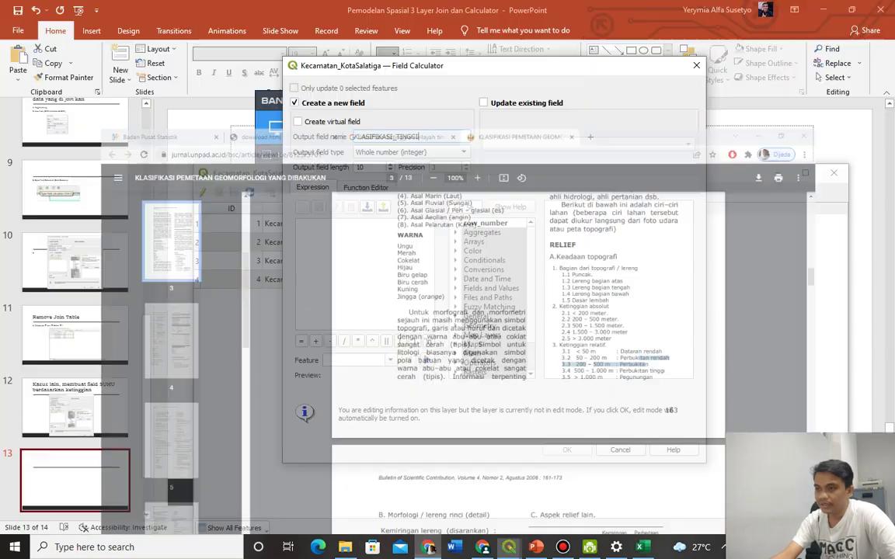
# Step: Back in QGIS, set the KLASIFIKASI_TINGGI field's type to Text (string) and its length to 50
pyautogui.hotkey('alt', 'Tab')
pyautogui.click(412, 153)
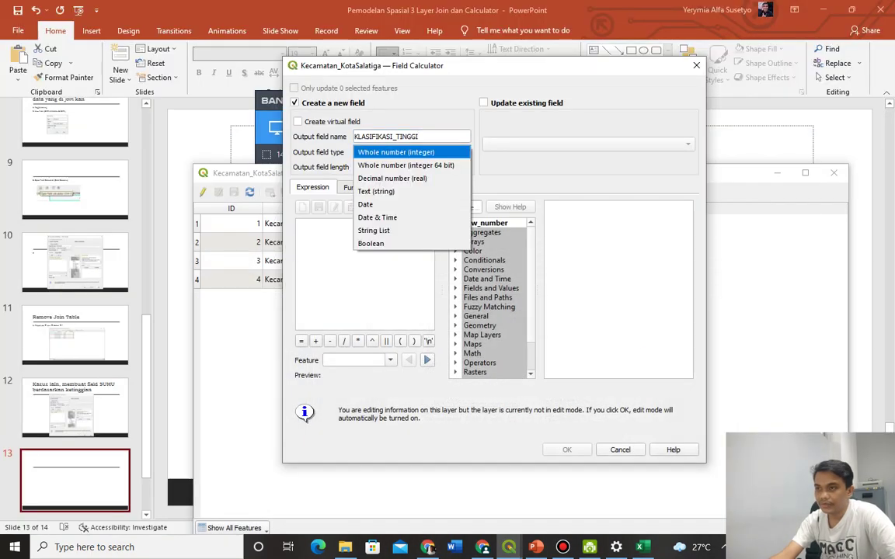
pyautogui.press('Down')
pyautogui.press('Down')
pyautogui.press('Down')
pyautogui.press('Down')
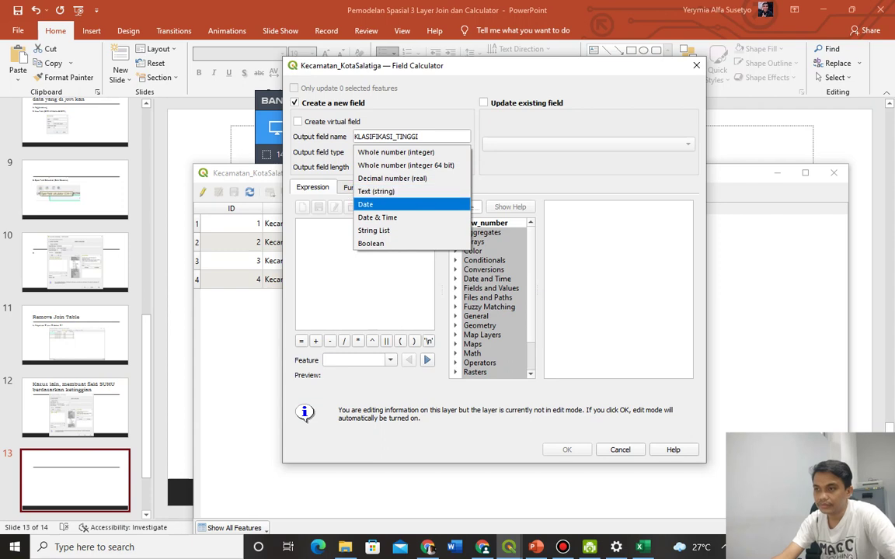
pyautogui.press('Up')
pyautogui.press('Return')
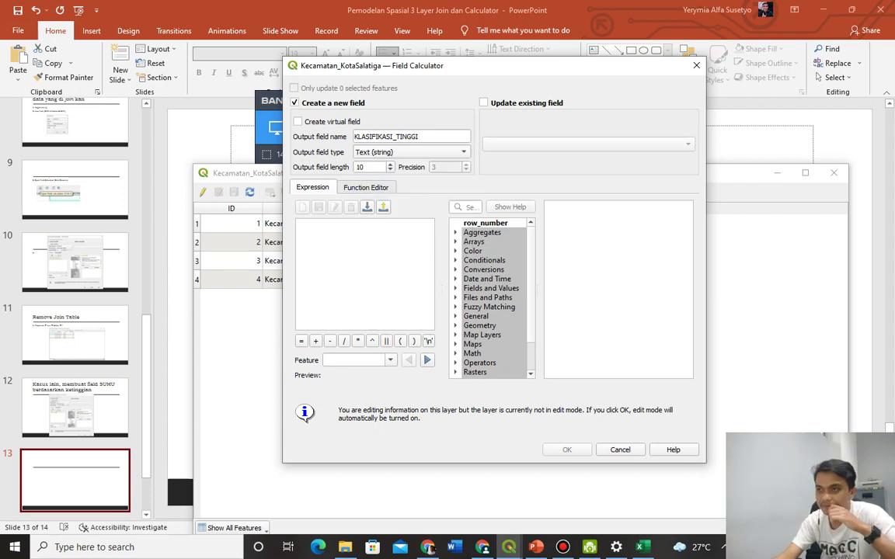
pyautogui.press('Tab')
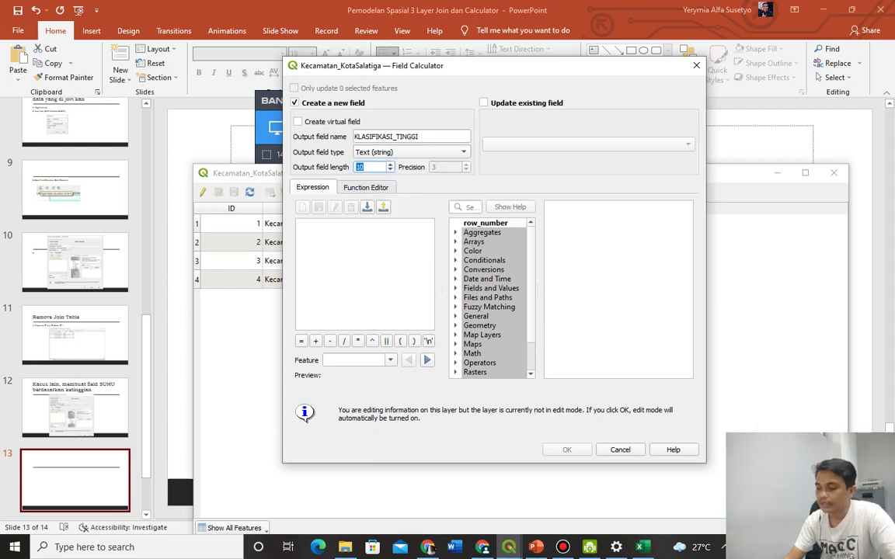
pyautogui.write('50')
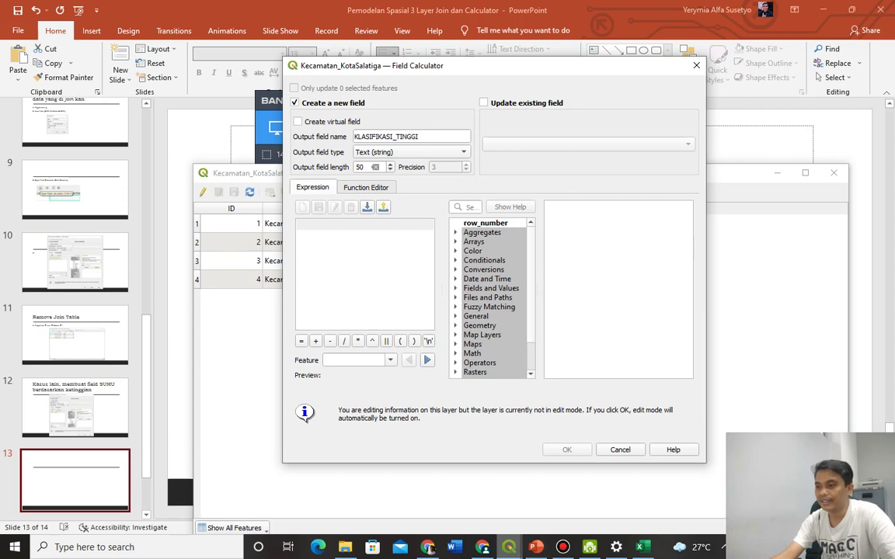
pyautogui.click(562, 547)
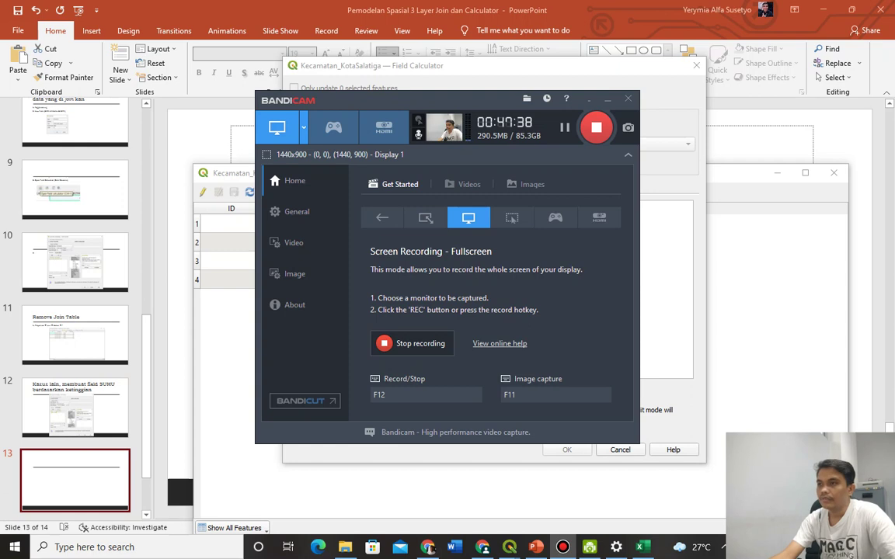
pyautogui.click(455, 488)
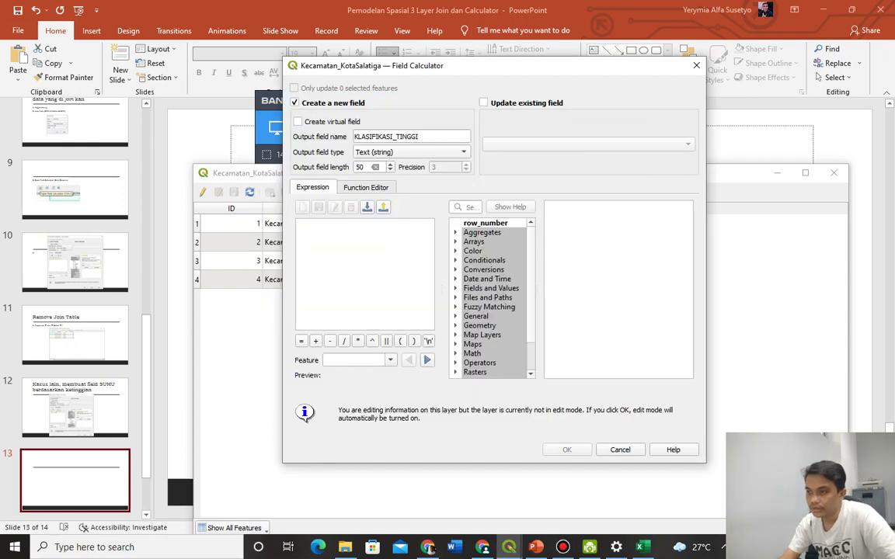
# Step: Look through the Field Calculator's function groups and select the if function under Conditionals
pyautogui.scroll(-2, 490, 298)
pyautogui.scroll(2, 491, 297)
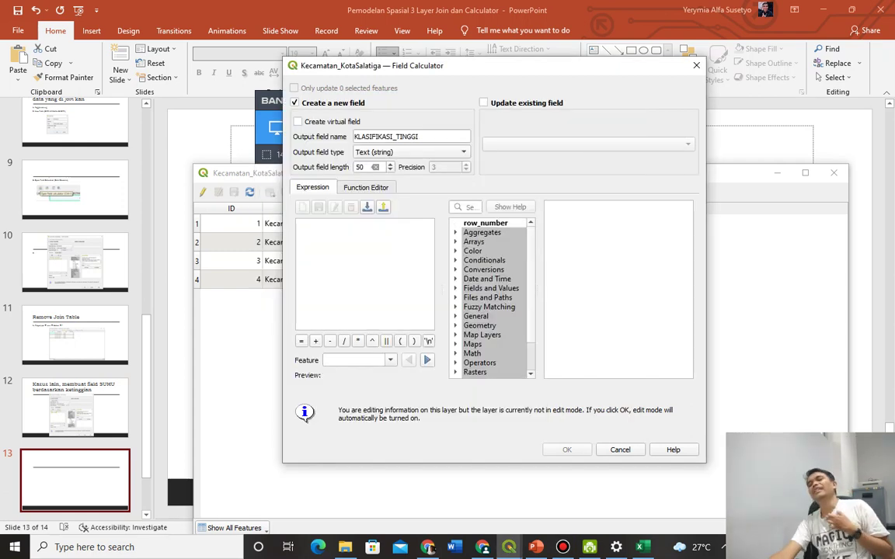
pyautogui.scroll(-2, 491, 297)
pyautogui.scroll(2, 491, 298)
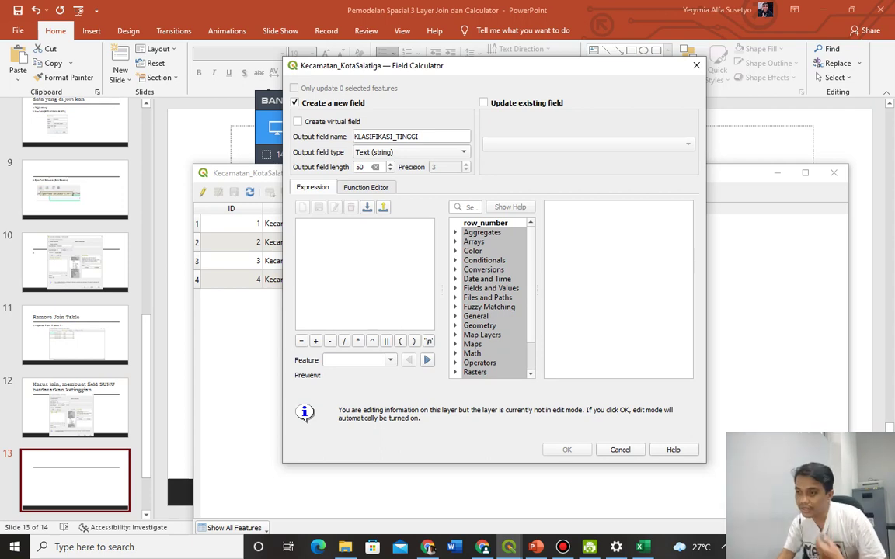
pyautogui.scroll(-2, 491, 298)
pyautogui.scroll(2, 491, 298)
pyautogui.scroll(-2, 491, 298)
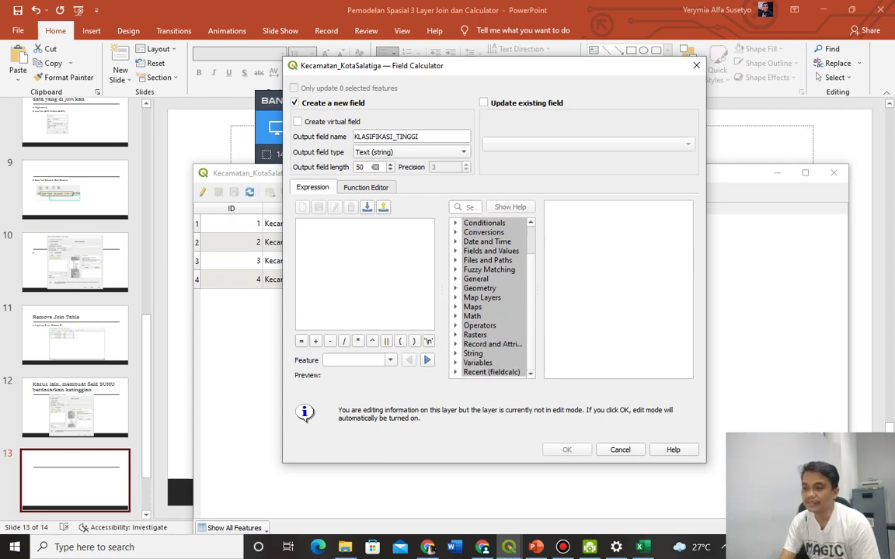
pyautogui.scroll(2, 491, 298)
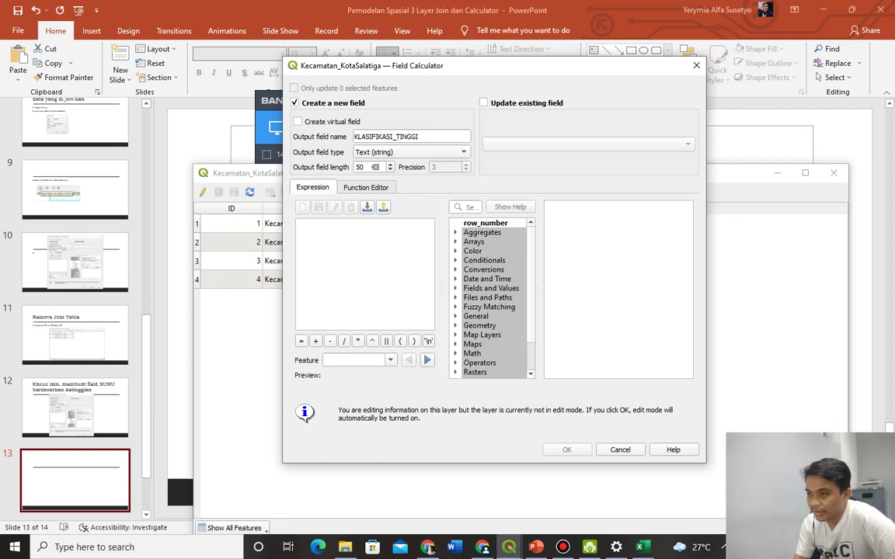
pyautogui.click(456, 260)
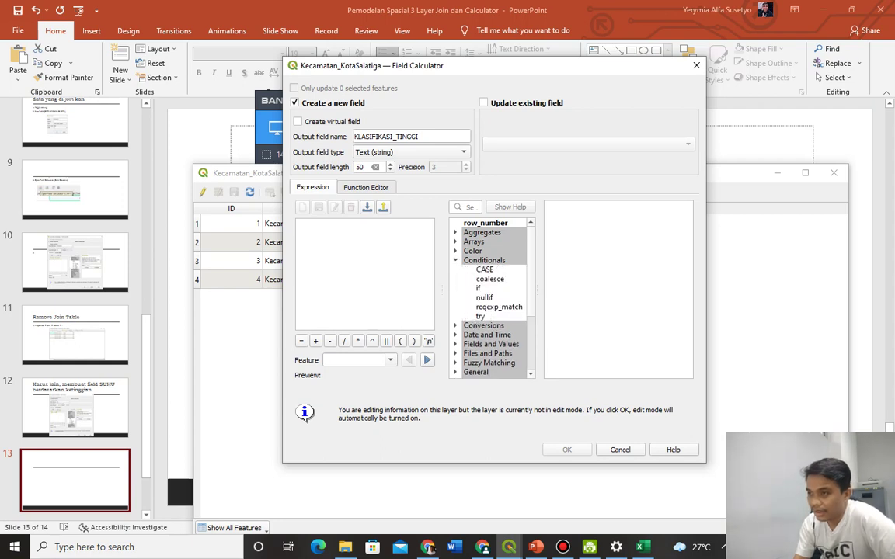
pyautogui.click(478, 288)
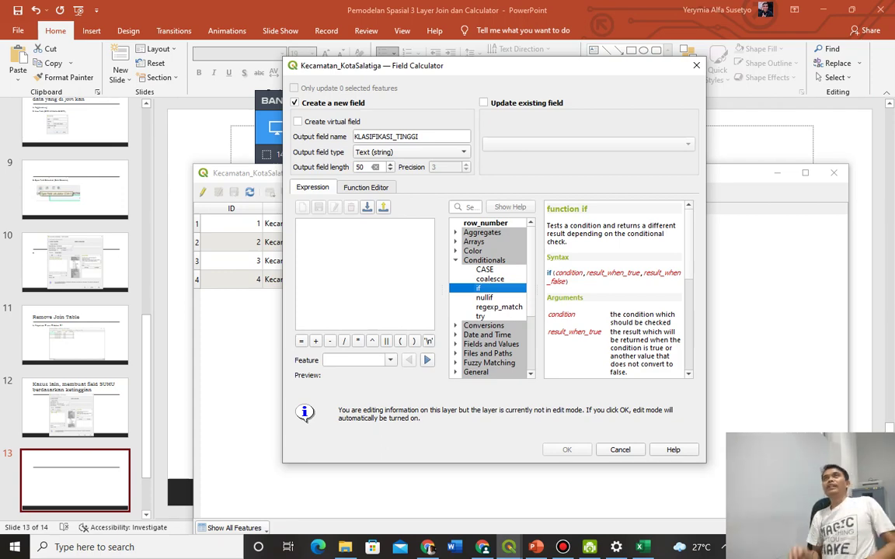
# Step: Switch to the PDF in Chrome and highlight each Ketinggian relatif class with its elevation range
pyautogui.click(428, 548)
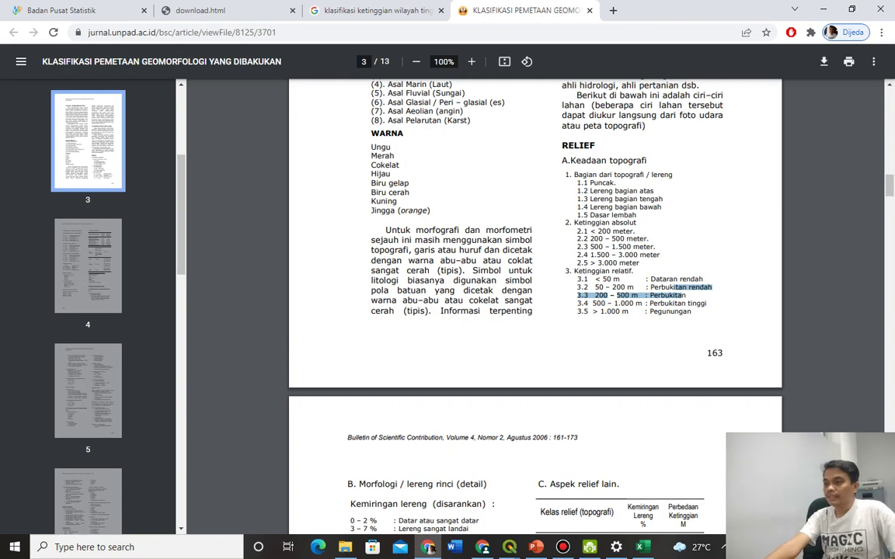
pyautogui.moveTo(592, 303); pyautogui.dragTo(706, 303)
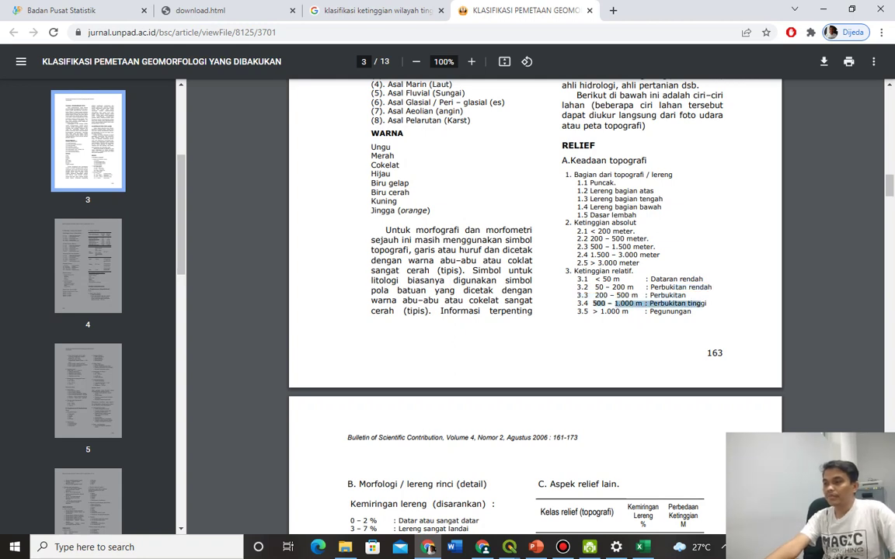
pyautogui.moveTo(595, 295); pyautogui.dragTo(649, 296)
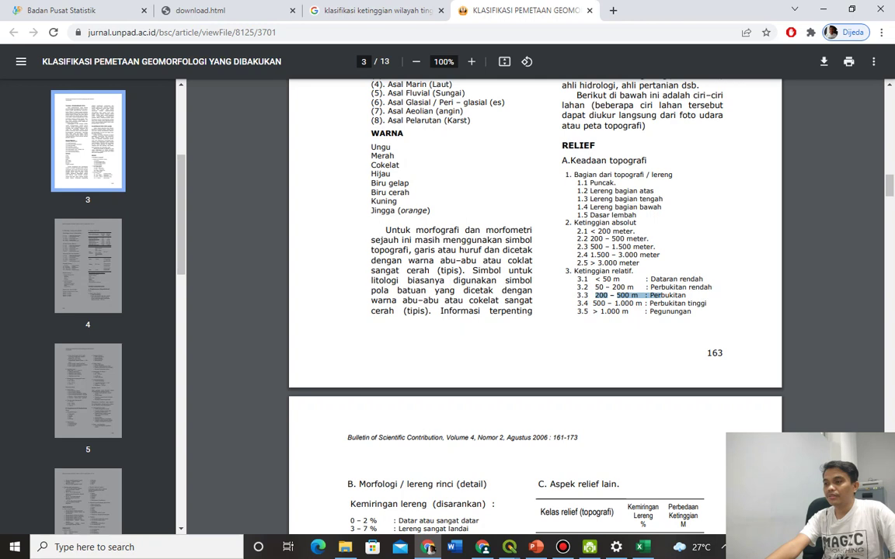
pyautogui.moveTo(595, 287); pyautogui.dragTo(684, 288)
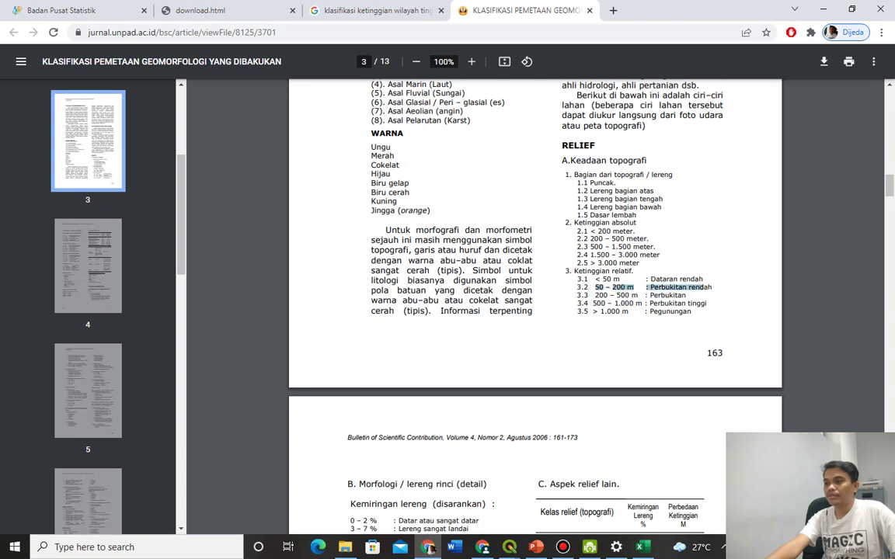
pyautogui.moveTo(603, 278); pyautogui.dragTo(696, 279)
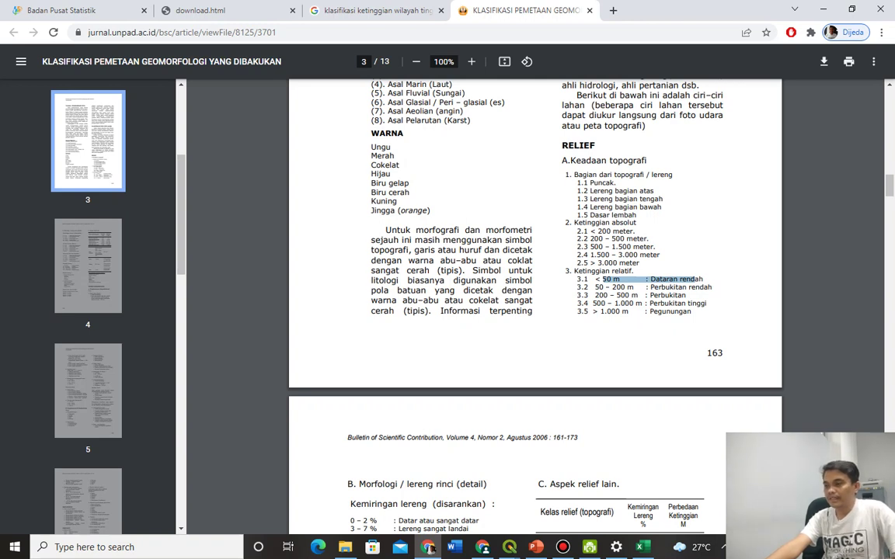
pyautogui.moveTo(594, 312); pyautogui.dragTo(692, 312)
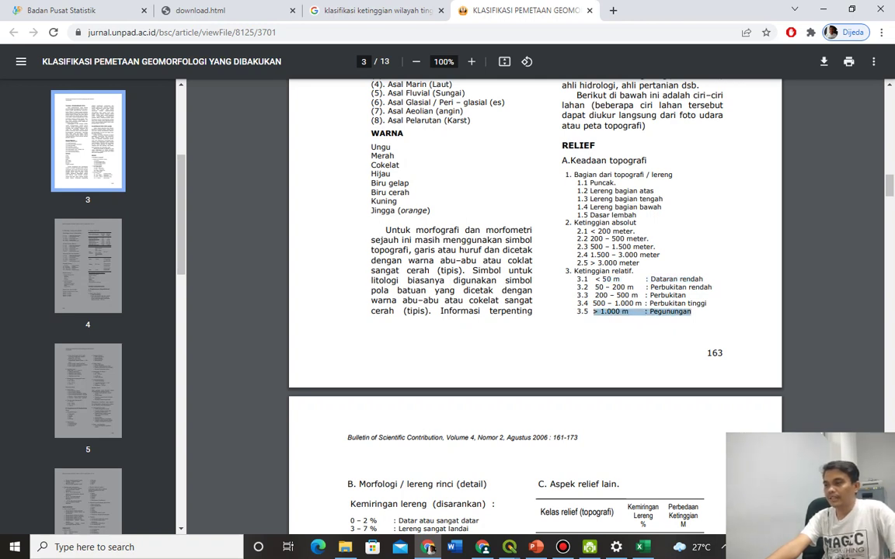
pyautogui.moveTo(595, 279); pyautogui.dragTo(667, 279)
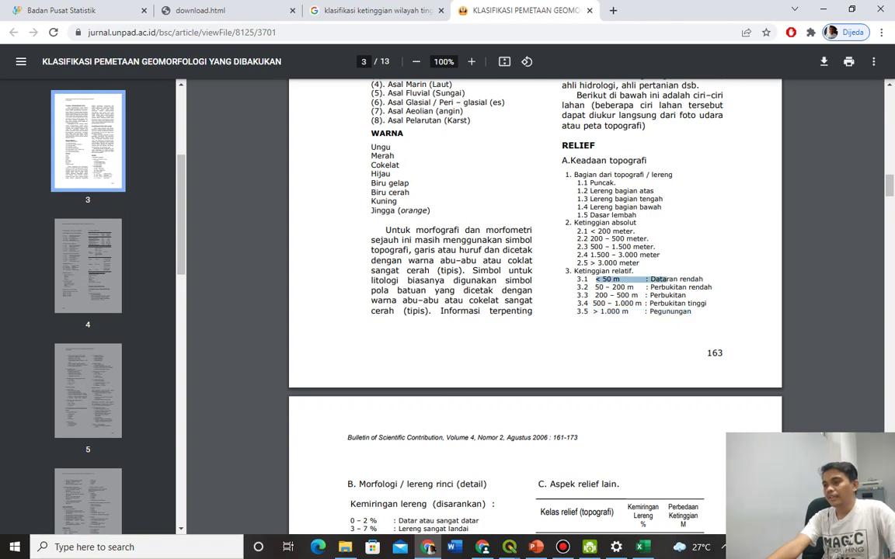
pyautogui.moveTo(599, 287); pyautogui.dragTo(712, 288)
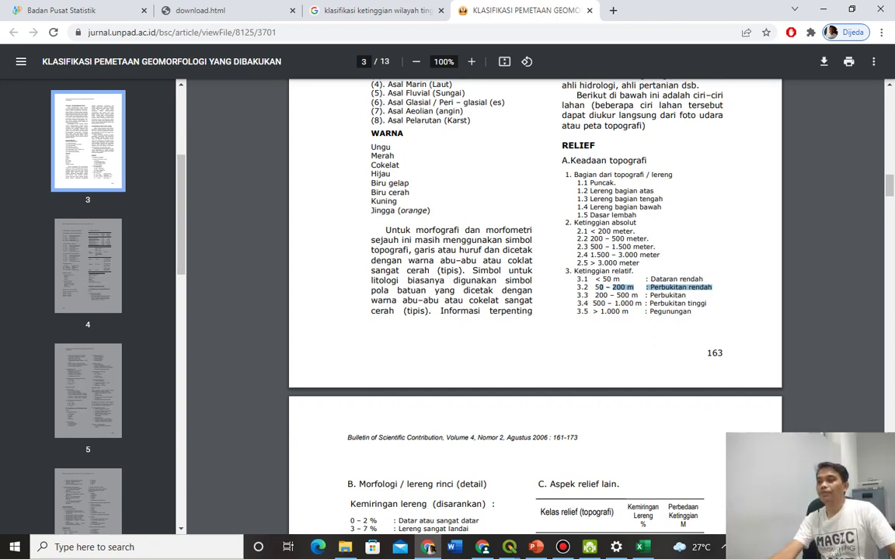
# Step: Return to the Field Calculator in QGIS, review the if function's syntax and examples, and insert it into the expression
pyautogui.moveTo(509, 547)
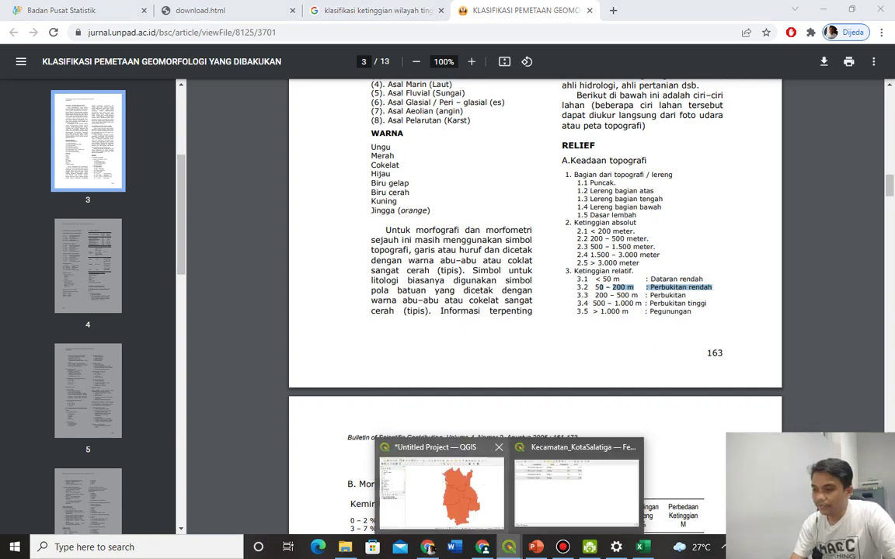
pyautogui.click(599, 505)
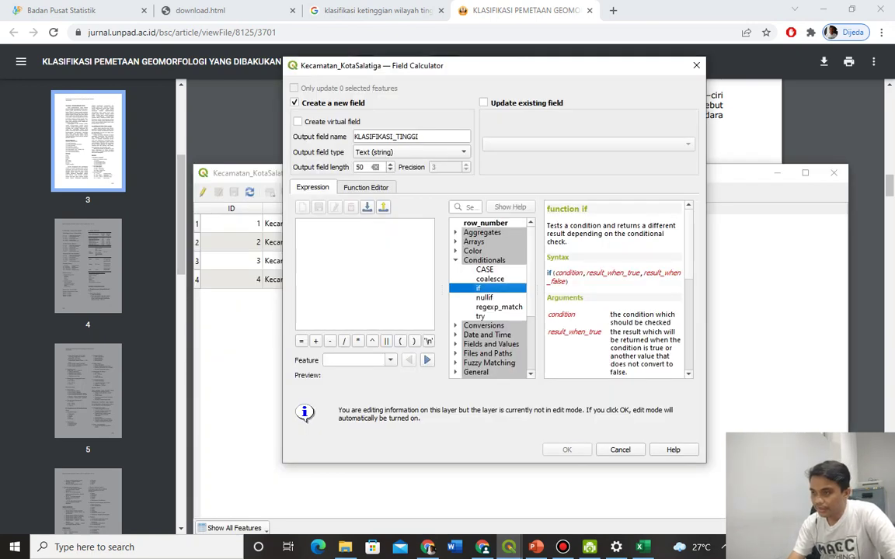
pyautogui.scroll(-3, 616, 289)
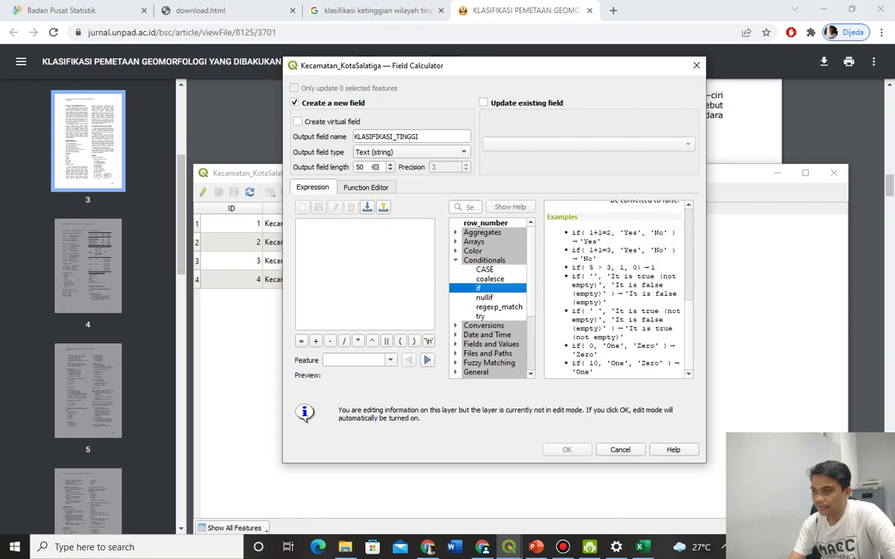
pyautogui.scroll(3, 616, 289)
pyautogui.scroll(1, 616, 289)
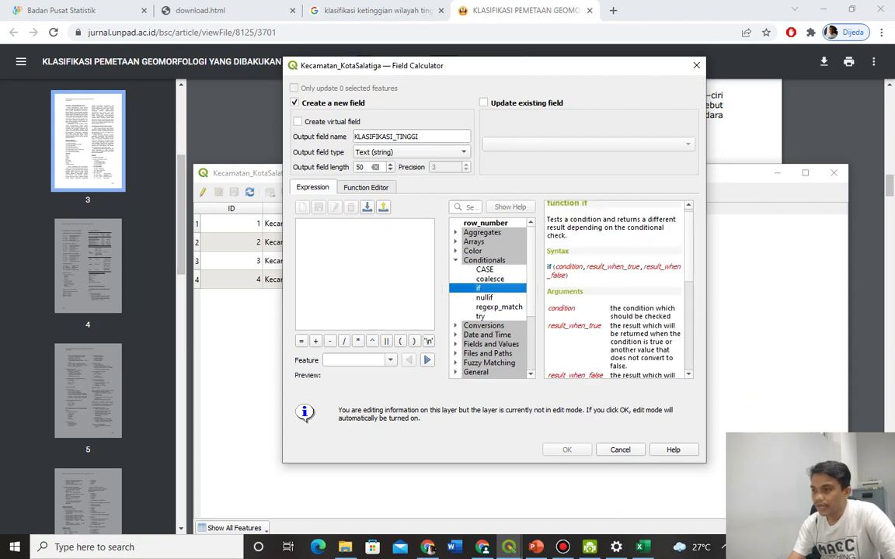
pyautogui.scroll(-3, 616, 289)
pyautogui.scroll(3, 616, 289)
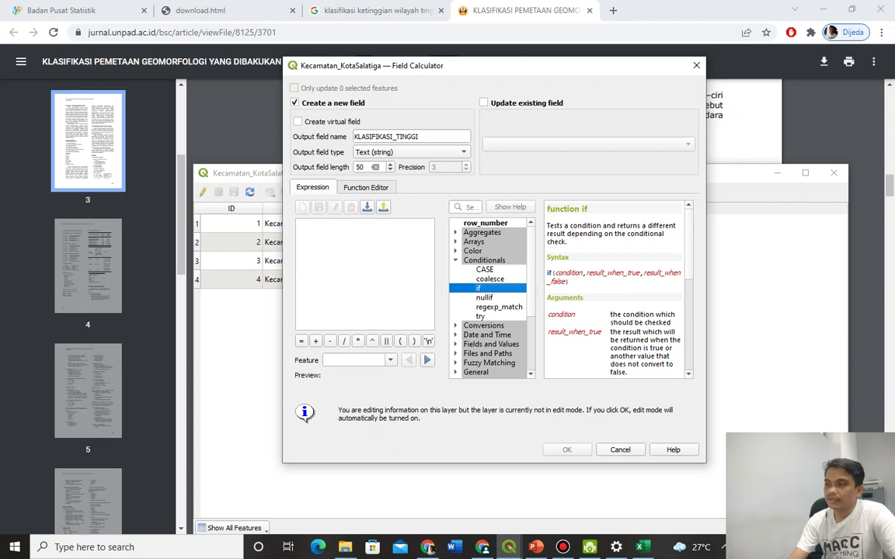
pyautogui.press('Return')
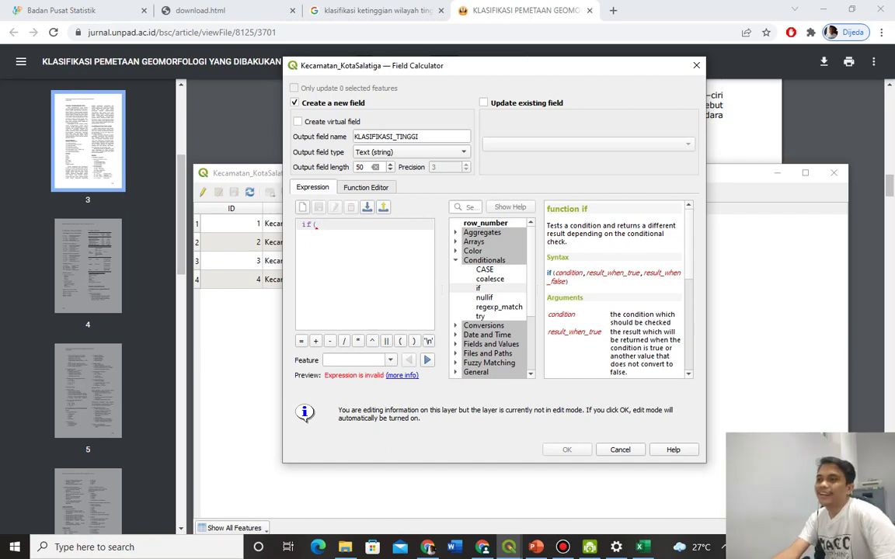
# Step: Move the Field Calculator aside to reveal the attribute table, and enter "KETINGGIAN" >= 1000 as the if function's condition
pyautogui.moveTo(519, 77); pyautogui.dragTo(650, 122)
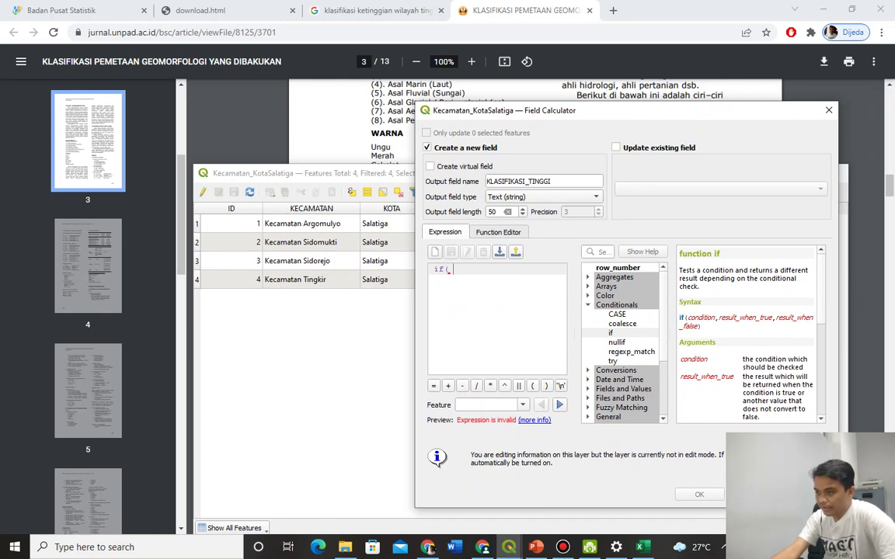
pyautogui.click(588, 388)
pyautogui.scroll(-3, 621, 342)
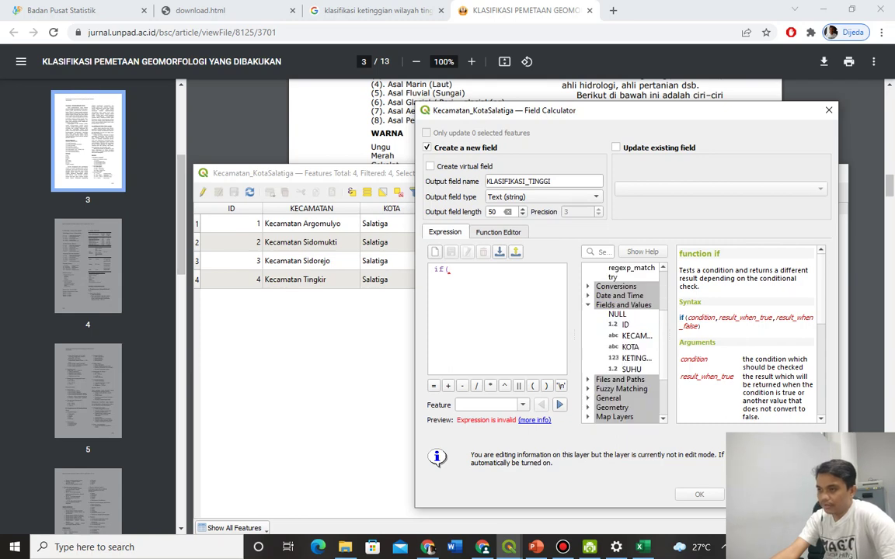
pyautogui.doubleClick(636, 358)
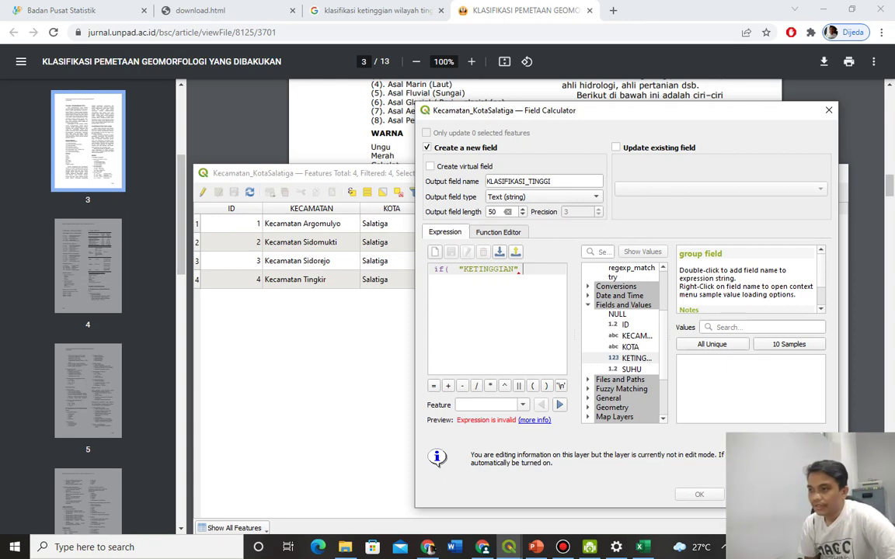
pyautogui.write('>')
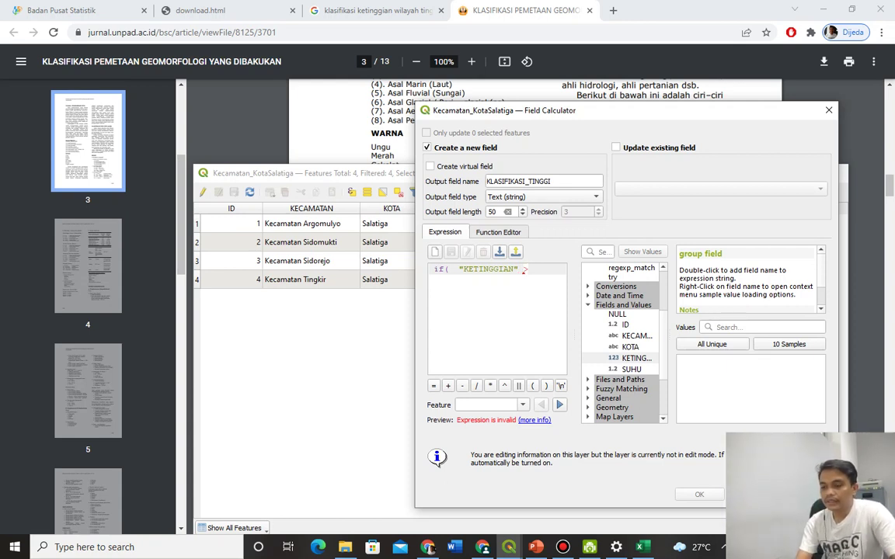
pyautogui.write(' 100')
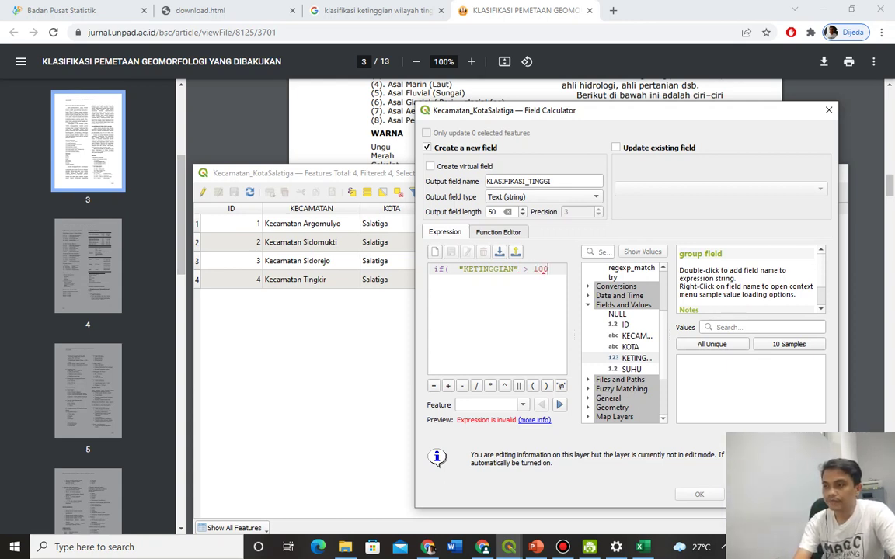
pyautogui.press('BackSpace')
pyautogui.press('BackSpace')
pyautogui.press('BackSpace')
pyautogui.write('= 100')
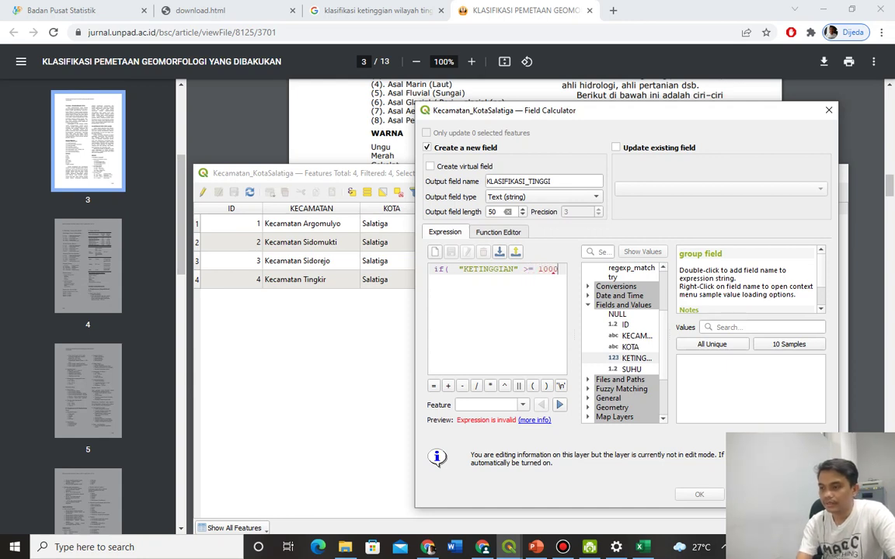
pyautogui.write('0,')
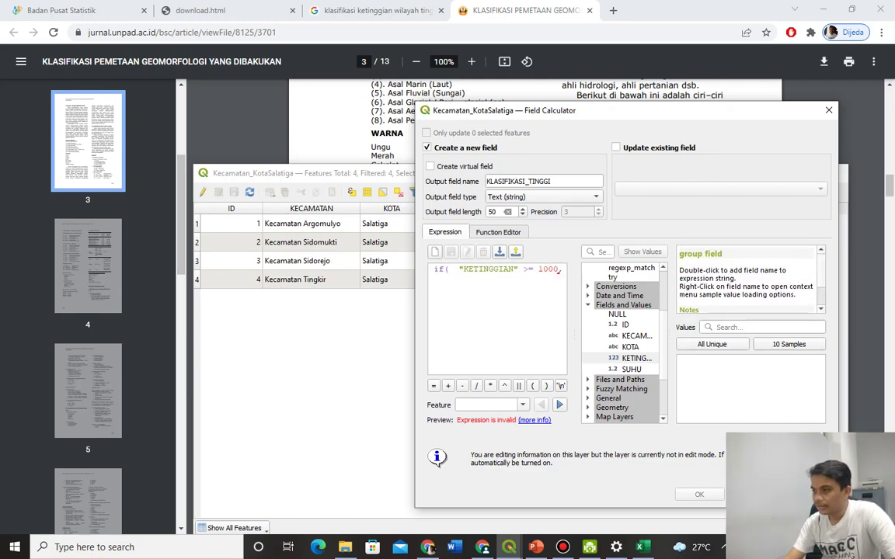
pyautogui.scroll(3, 622, 342)
pyautogui.press('BackSpace')
pyautogui.press('Return')
pyautogui.write(', if(')
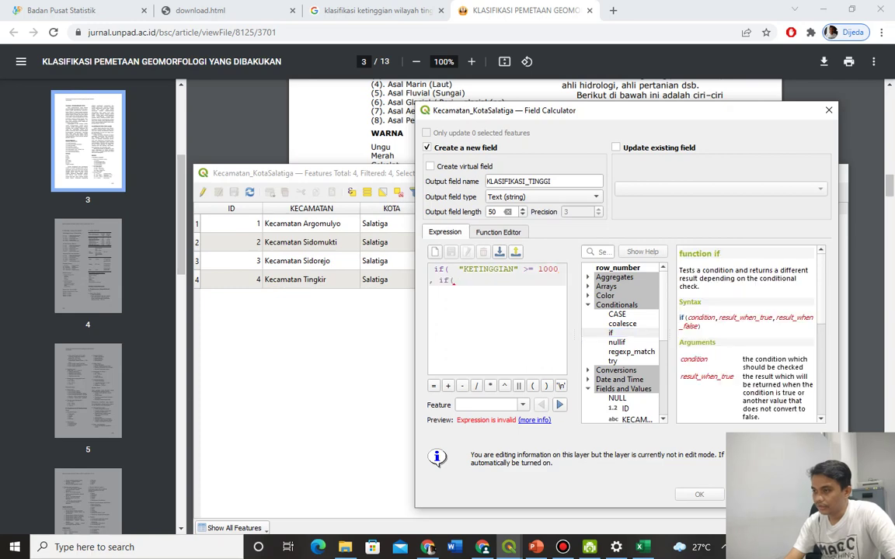
pyautogui.press('BackSpace')
pyautogui.press('BackSpace')
pyautogui.press('BackSpace')
pyautogui.press('BackSpace')
pyautogui.press('BackSpace')
pyautogui.press('BackSpace')
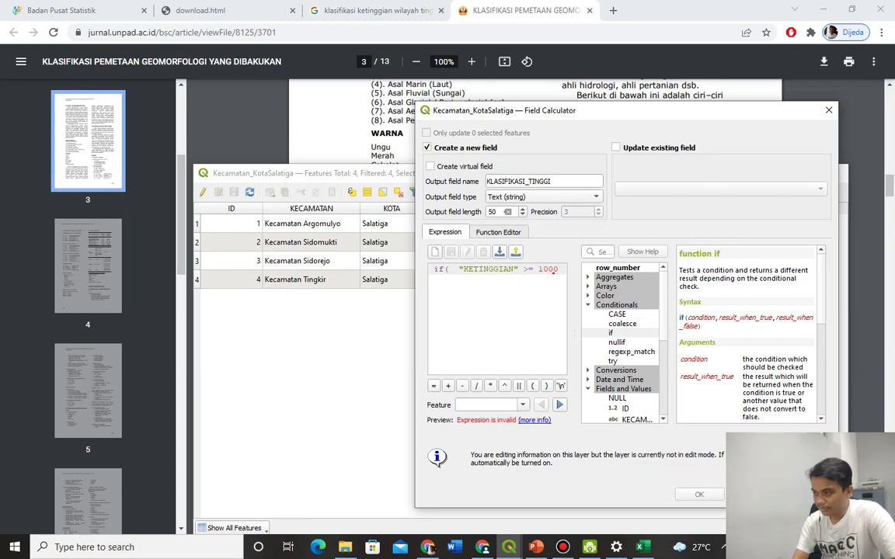
# Step: Add a comma after the if function's condition and review the function's examples for writing text results
pyautogui.write(',')
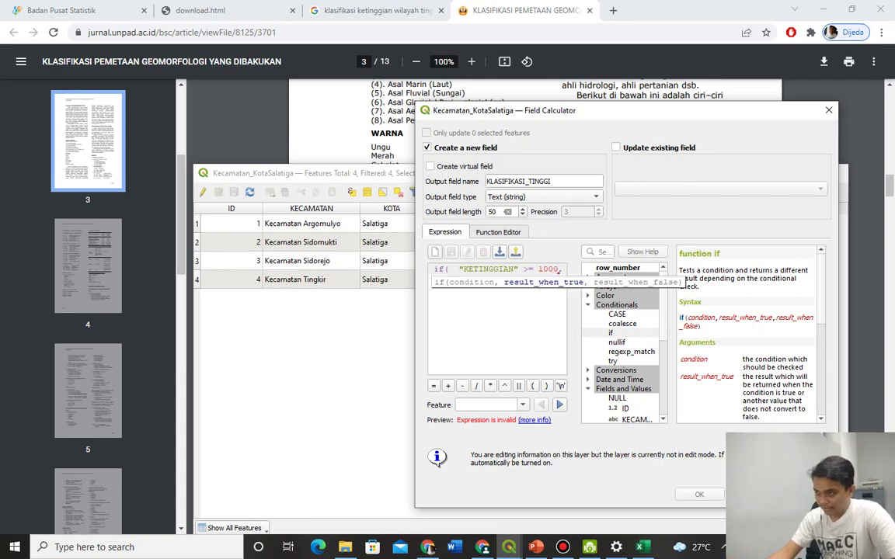
pyautogui.scroll(-5, 748, 335)
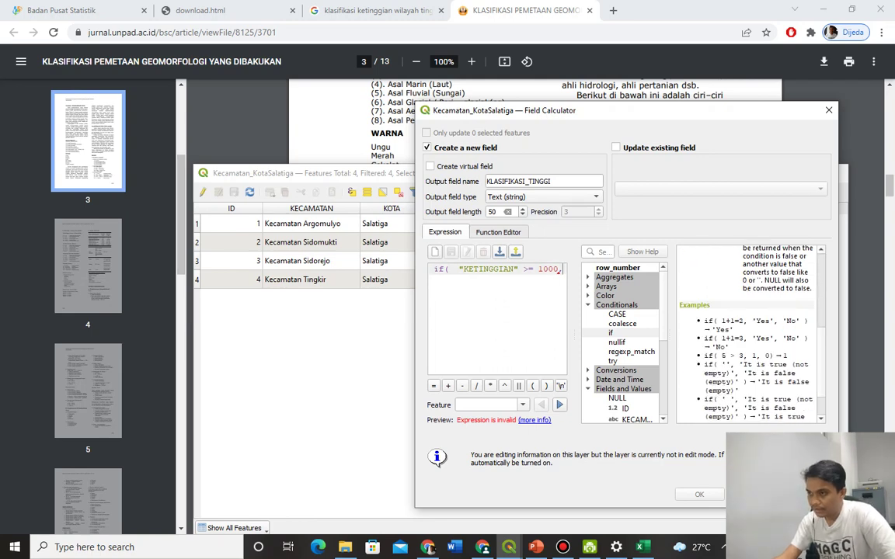
pyautogui.write("'")
pyautogui.press('BackSpace')
pyautogui.press('BackSpace')
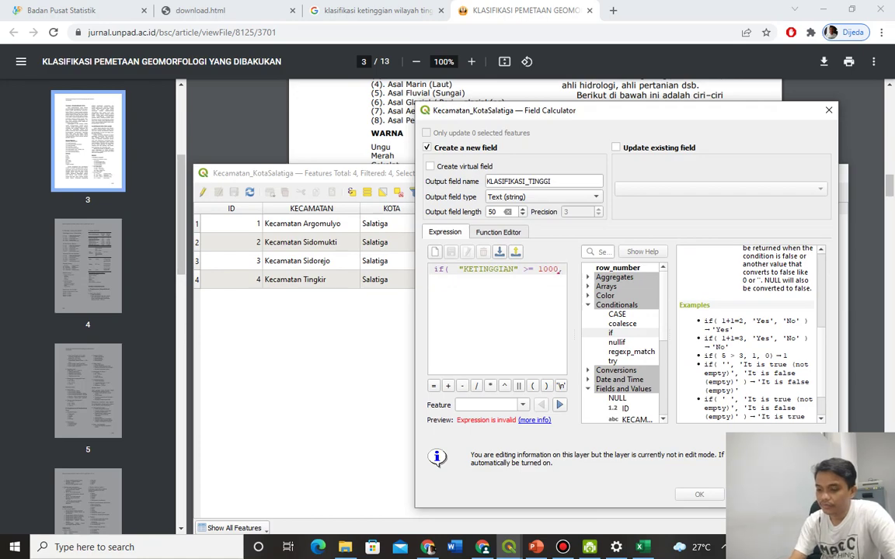
# Step: Check the class above 1.000 m in the PDF in Chrome, return to QGIS and enter 'Pegunungan' as the if function's true result
pyautogui.click(428, 547)
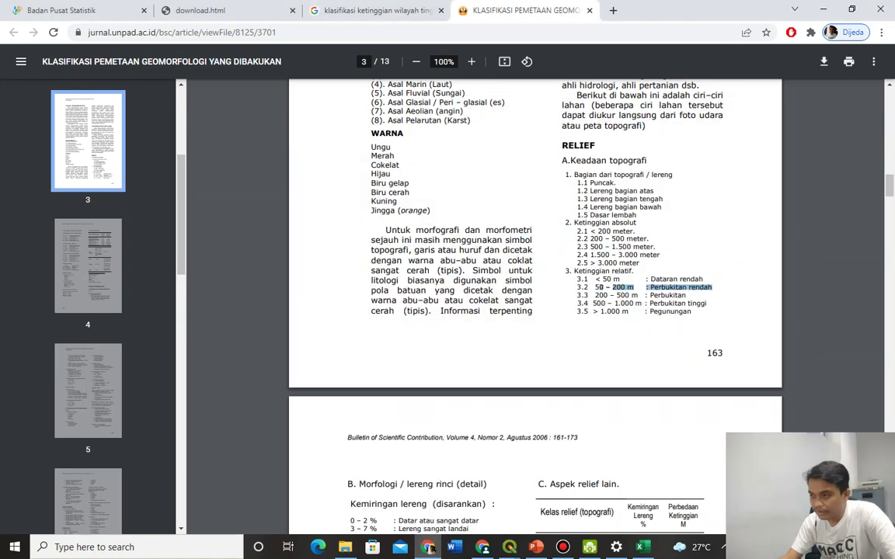
pyautogui.click(509, 547)
pyautogui.write("'")
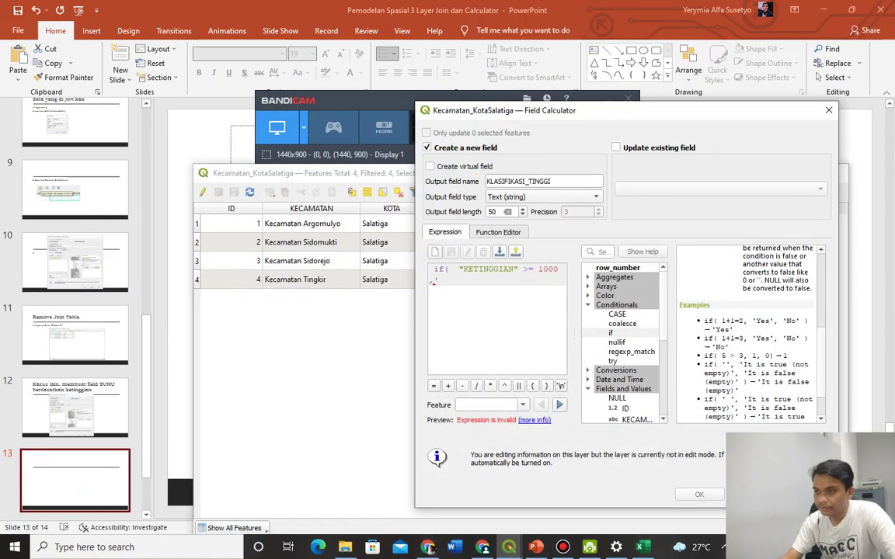
pyautogui.write('Pe')
pyautogui.press('BackSpace')
pyautogui.press('BackSpace')
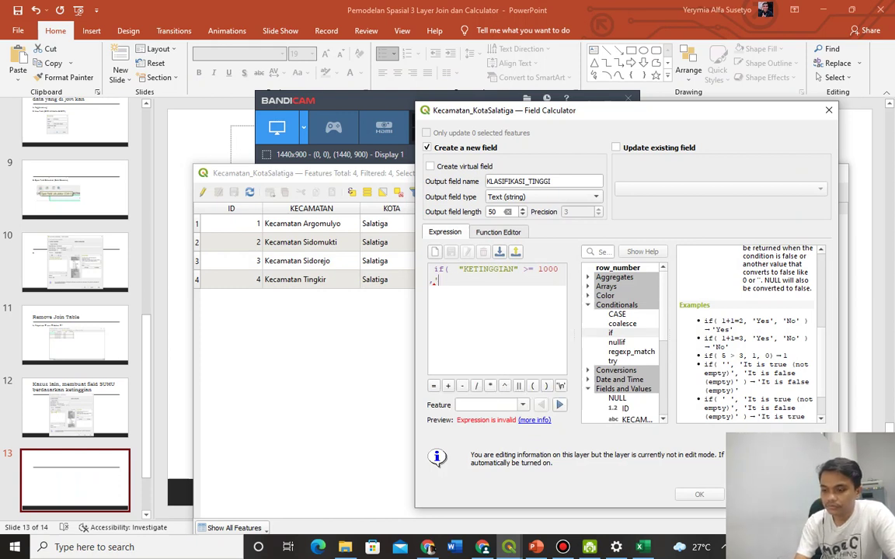
pyautogui.write('Pegun')
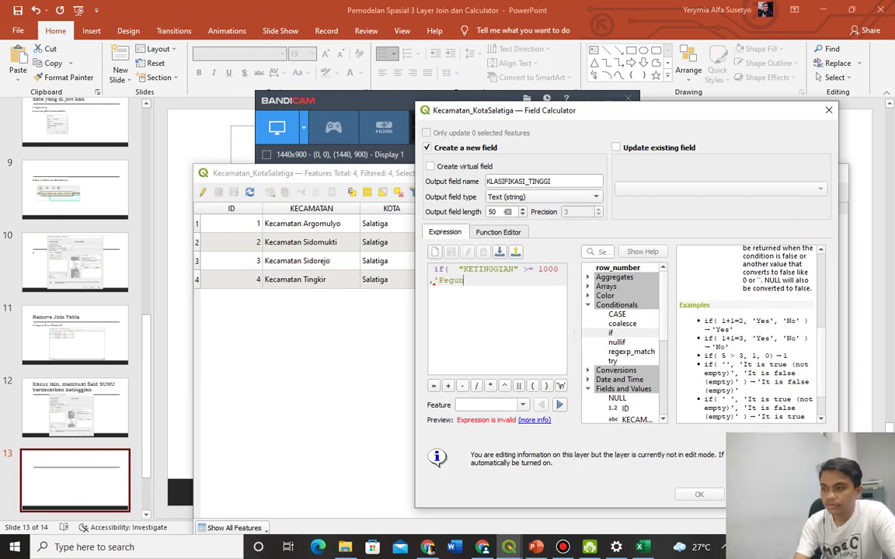
pyautogui.write("ungan'")
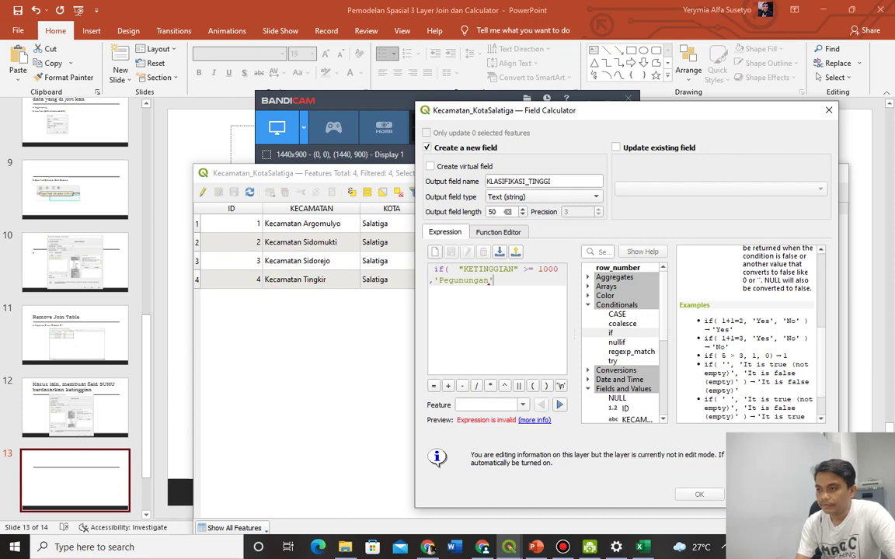
# Step: Begin a nested if function as the false result after 'Pegunungan'
pyautogui.write(',')
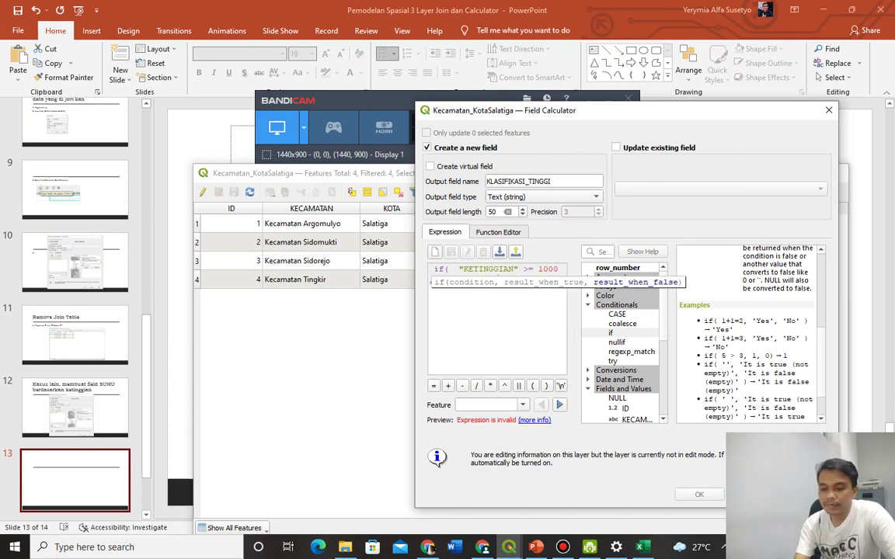
pyautogui.write('if(')
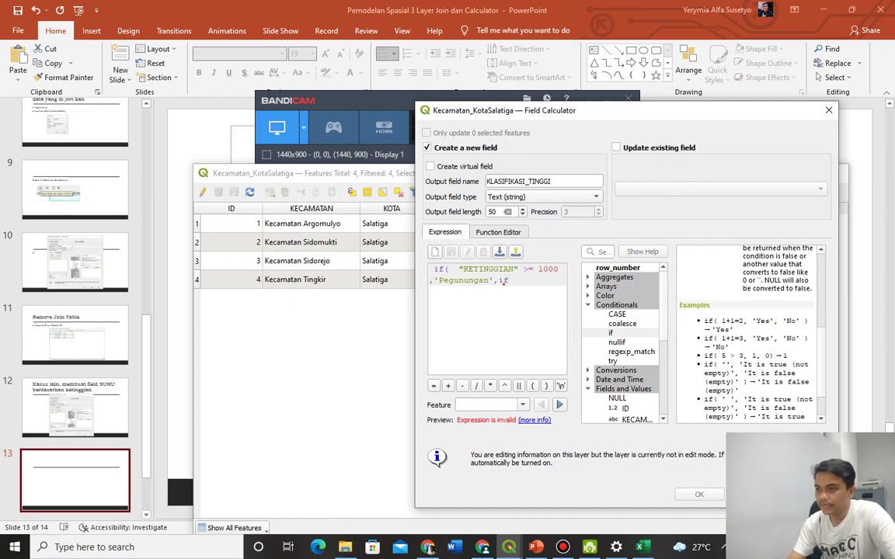